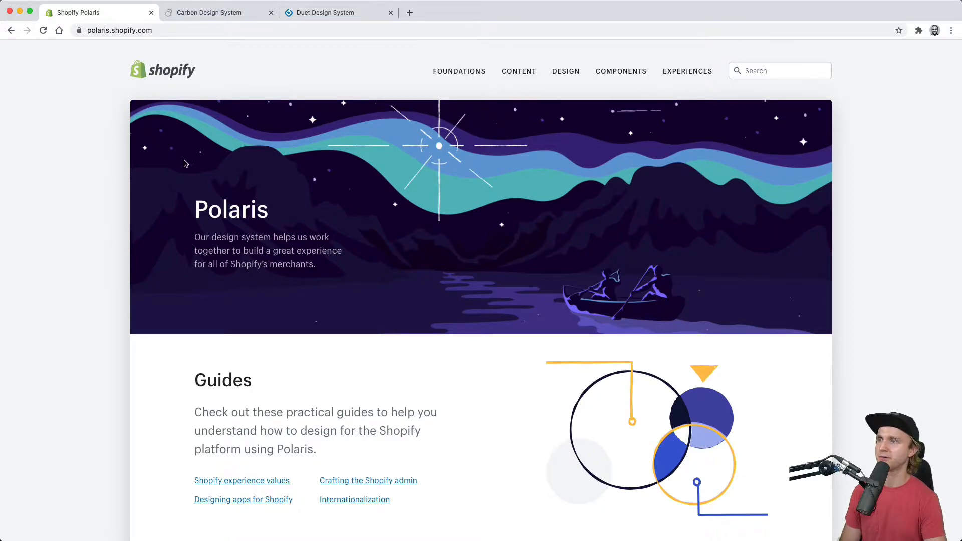
Look through the Shopify Polaris home page and its Foundations, Content and Design sections.
{"action": "scroll", "coordinate": [118, 216], "scroll_direction": "down", "scroll_amount": 3}
{"action": "scroll", "coordinate": [118, 214], "scroll_direction": "up", "scroll_amount": 3}
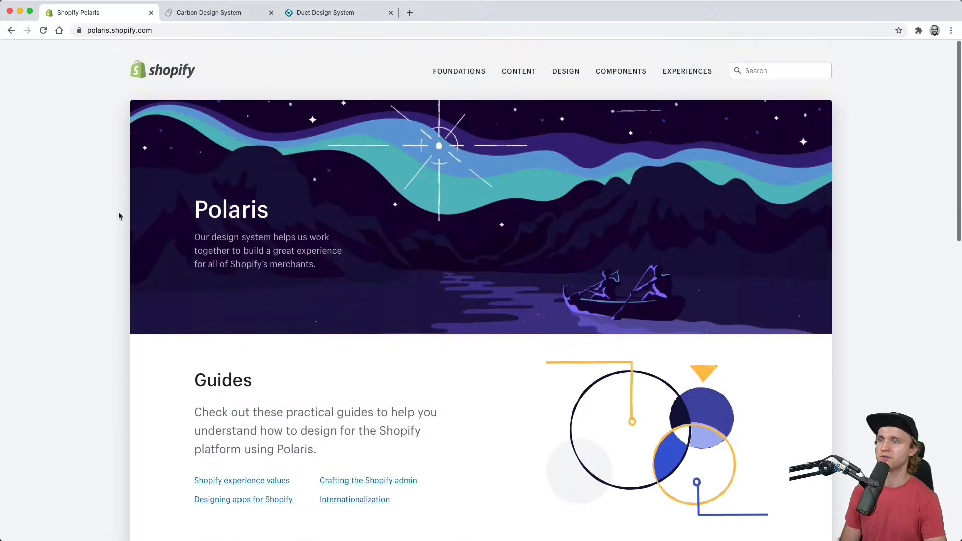
{"action": "left_click", "coordinate": [456, 79]}
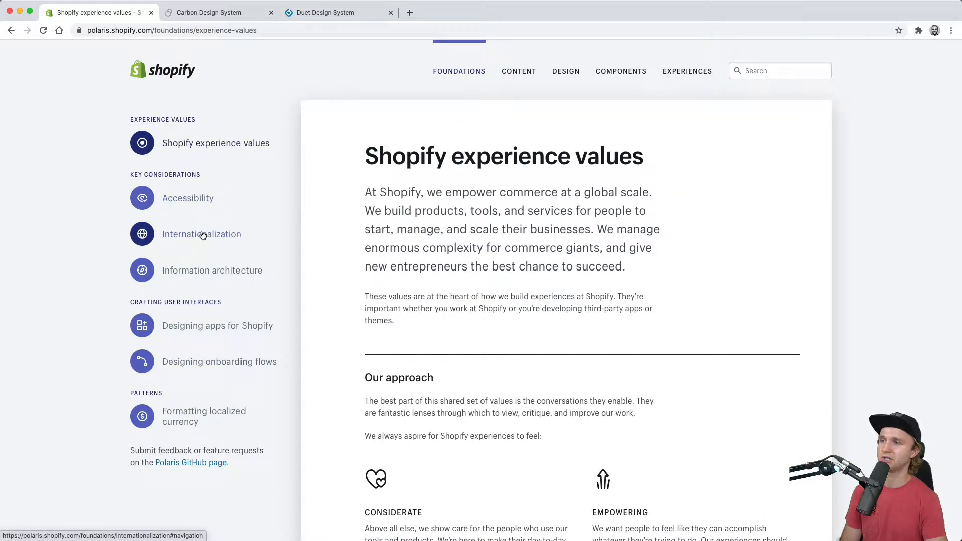
{"action": "left_click", "coordinate": [510, 70]}
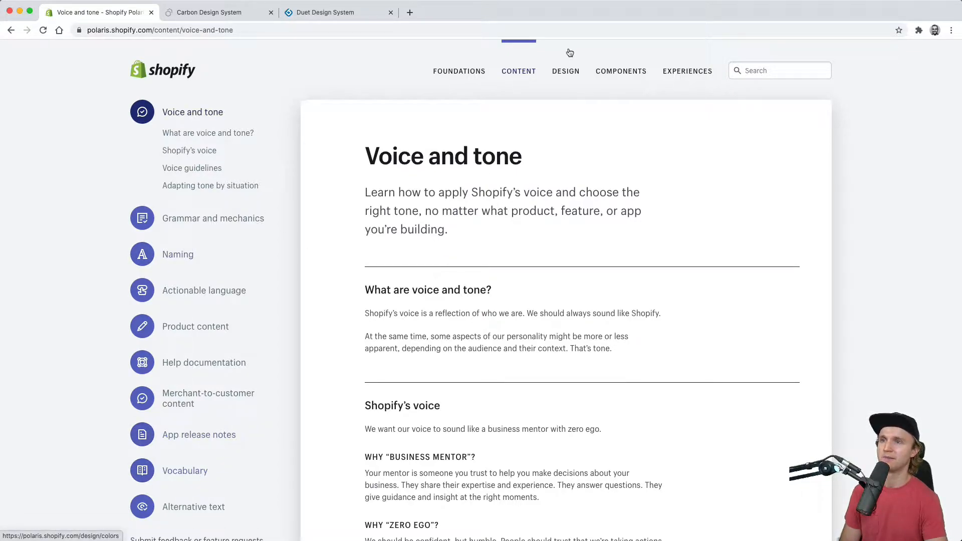
{"action": "left_click", "coordinate": [570, 73]}
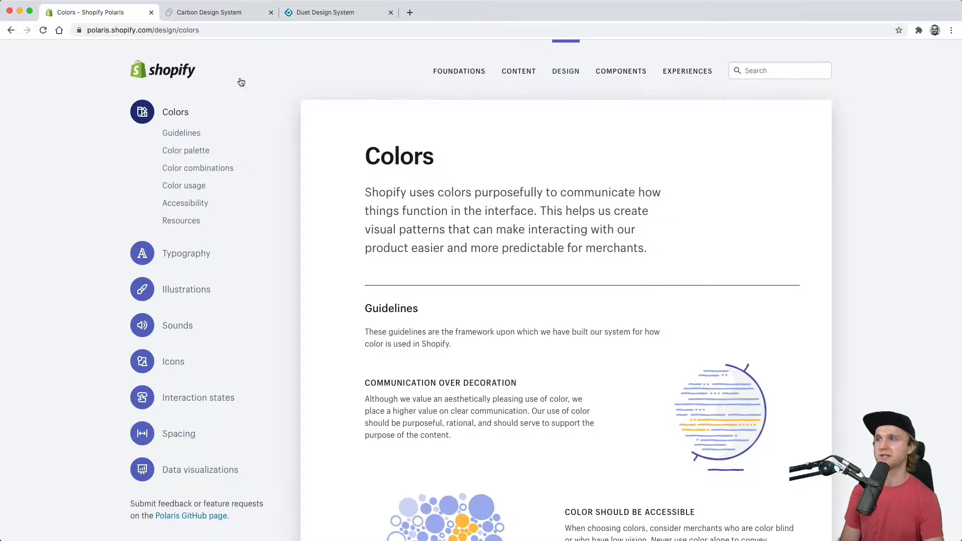
Switch to the Carbon Design System site and look over its home page, guidelines and component list.
{"action": "left_click", "coordinate": [221, 14]}
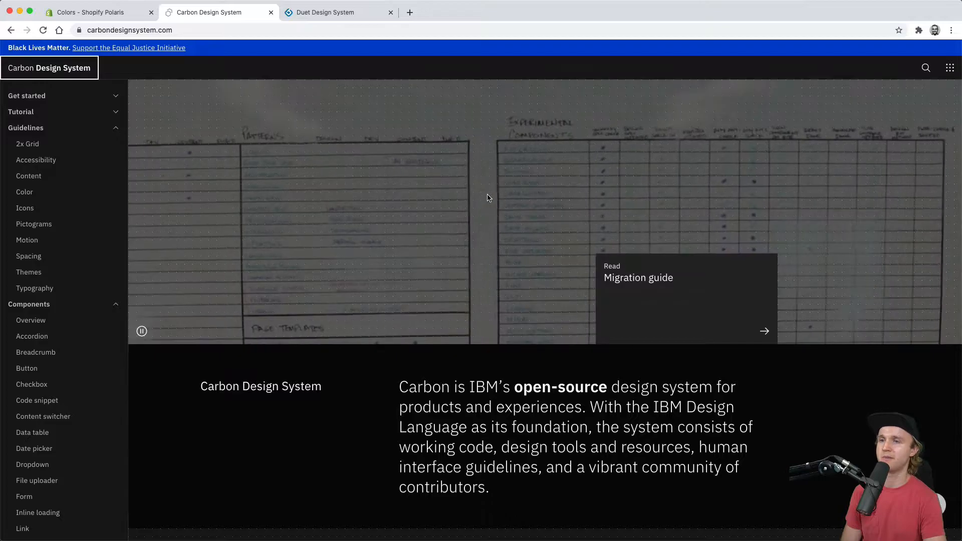
{"action": "scroll", "coordinate": [489, 295], "scroll_direction": "down", "scroll_amount": 10}
{"action": "scroll", "coordinate": [490, 295], "scroll_direction": "up", "scroll_amount": 10}
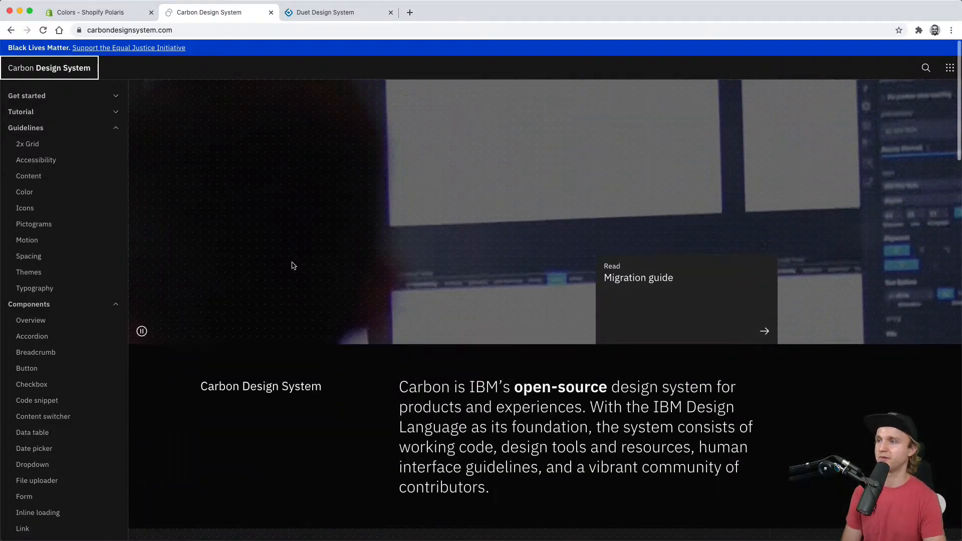
{"action": "scroll", "coordinate": [55, 320], "scroll_direction": "down", "scroll_amount": 12}
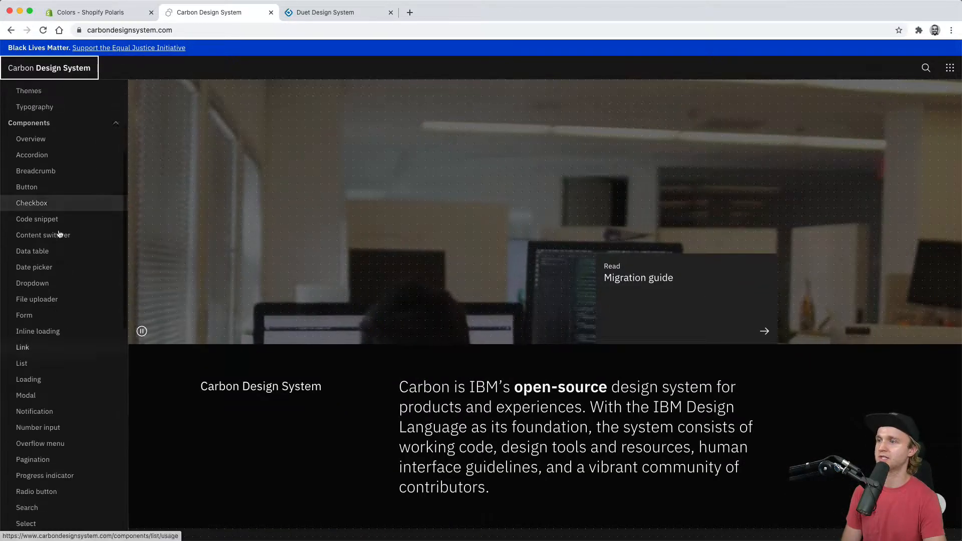
{"action": "scroll", "coordinate": [49, 351], "scroll_direction": "up", "scroll_amount": 12}
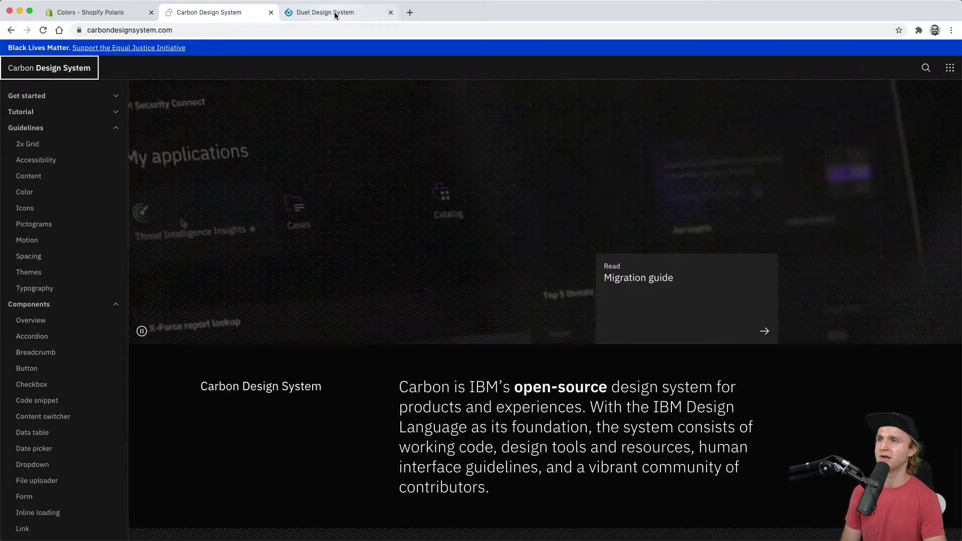
Switch to the Duet Design System site, look over its home page and open the Design Tokens documentation.
{"action": "left_click", "coordinate": [335, 11]}
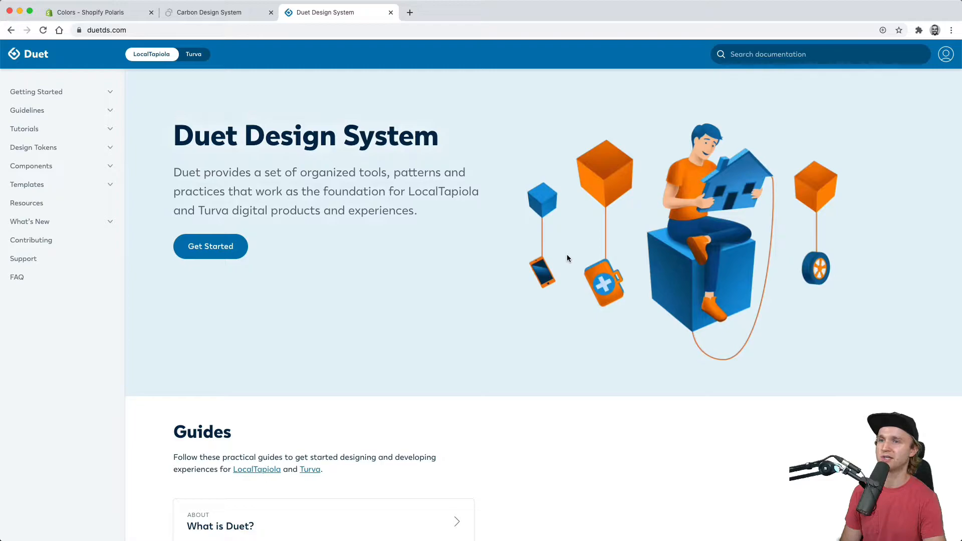
{"action": "scroll", "coordinate": [540, 241], "scroll_direction": "down", "scroll_amount": 2}
{"action": "scroll", "coordinate": [540, 242], "scroll_direction": "up", "scroll_amount": 2}
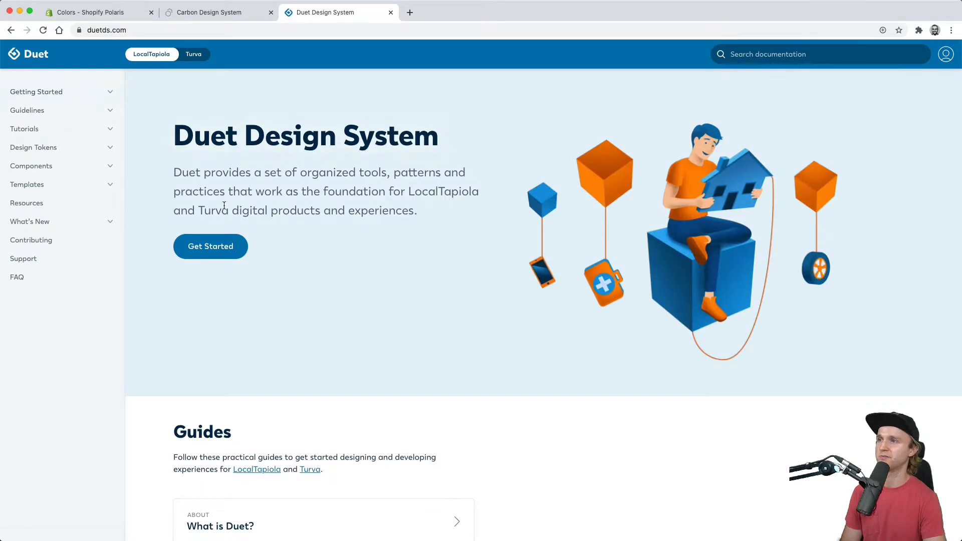
{"action": "left_click", "coordinate": [52, 148]}
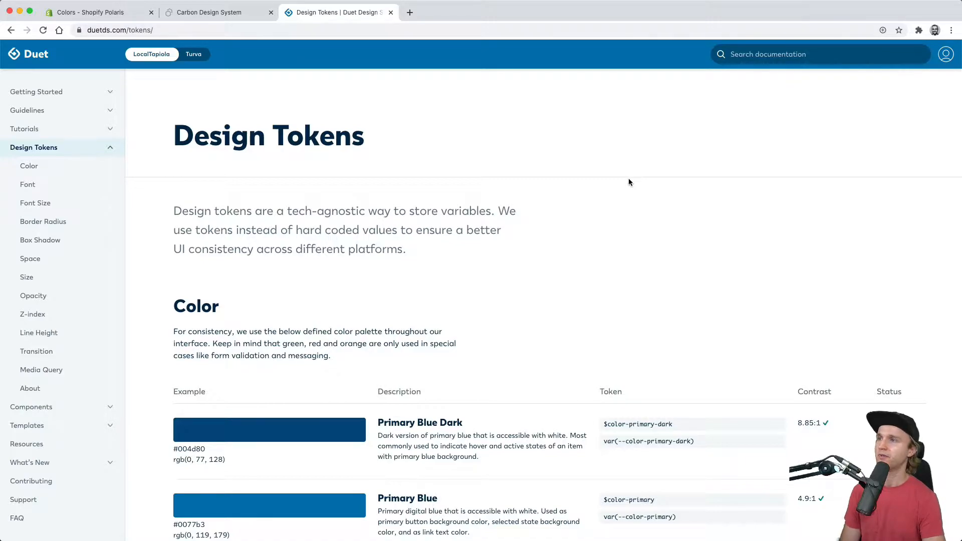
Switch to Figma and examine the colour swatches, spacing bars and text styles in the system frame.
{"action": "key", "text": "super+Tab"}
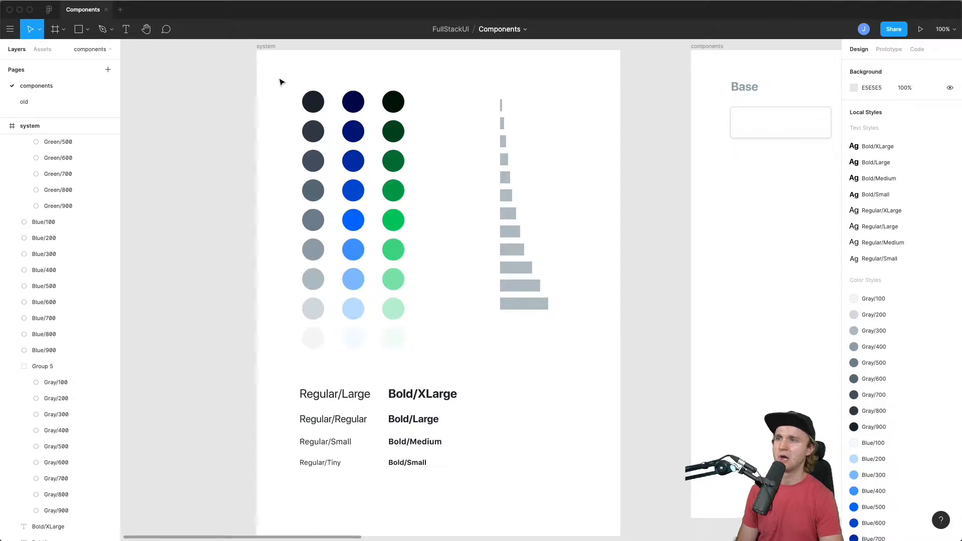
{"action": "left_click_drag", "start_coordinate": [281, 81], "coordinate": [431, 366]}
{"action": "left_click_drag", "start_coordinate": [470, 60], "coordinate": [624, 353]}
{"action": "left_click", "coordinate": [519, 374]}
{"action": "left_click_drag", "start_coordinate": [532, 499], "coordinate": [258, 384]}
{"action": "left_click", "coordinate": [519, 379]}
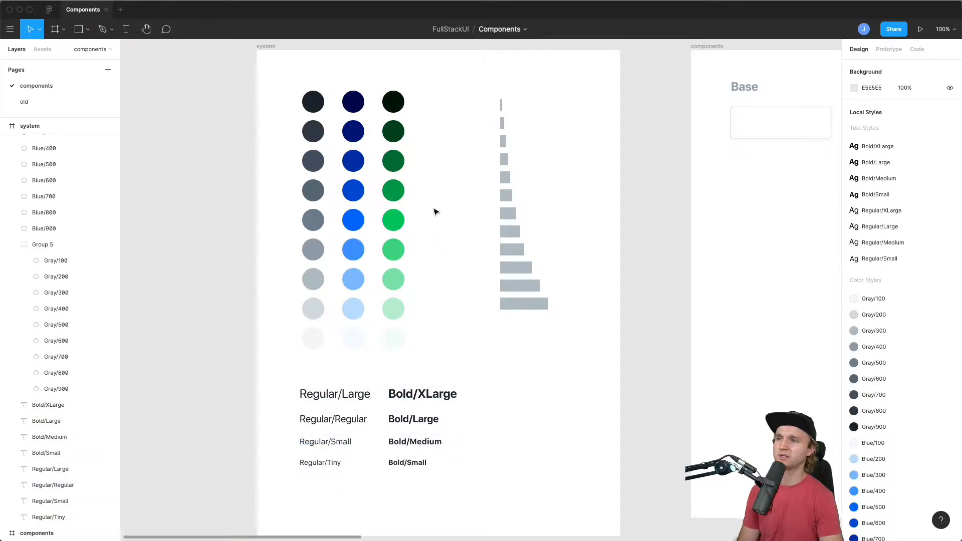
Highlight the Gray/500, Blue/500 and Green/500 swatches as the middle row of the palette, and clear the selection.
{"action": "left_click_drag", "start_coordinate": [426, 211], "coordinate": [313, 231]}
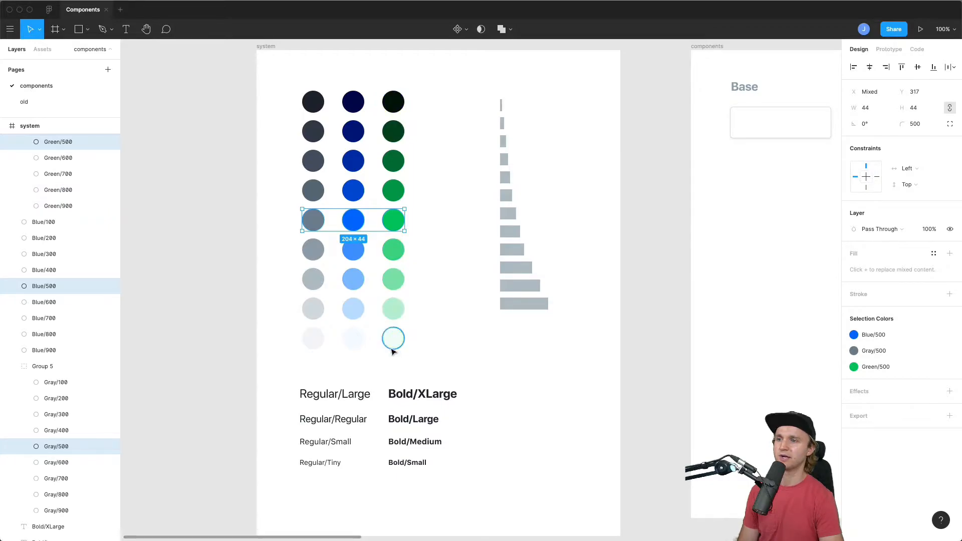
{"action": "left_click", "coordinate": [438, 217]}
{"action": "left_click_drag", "start_coordinate": [443, 217], "coordinate": [260, 223]}
{"action": "left_click", "coordinate": [436, 224]}
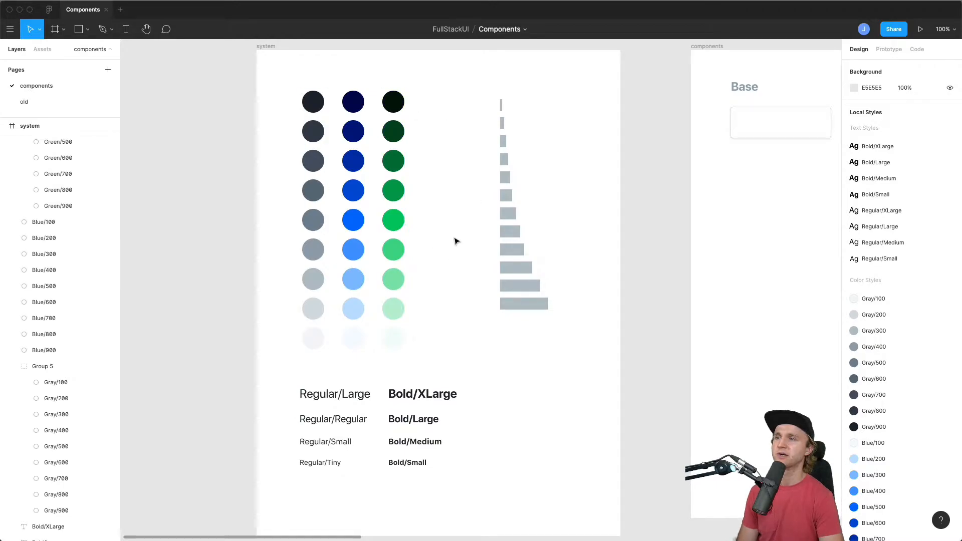
Examine the components frame through to the Chat example, inspect its green status dot up close, and return to the system frame.
{"action": "left_click_drag", "start_coordinate": [596, 241], "coordinate": [575, 261]}
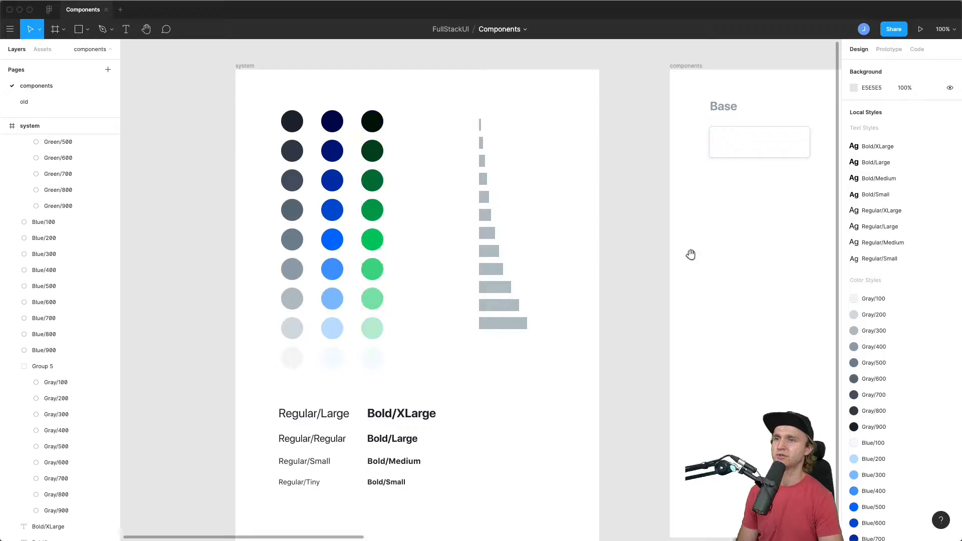
{"action": "scroll", "coordinate": [692, 253], "scroll_direction": "right", "scroll_amount": 20}
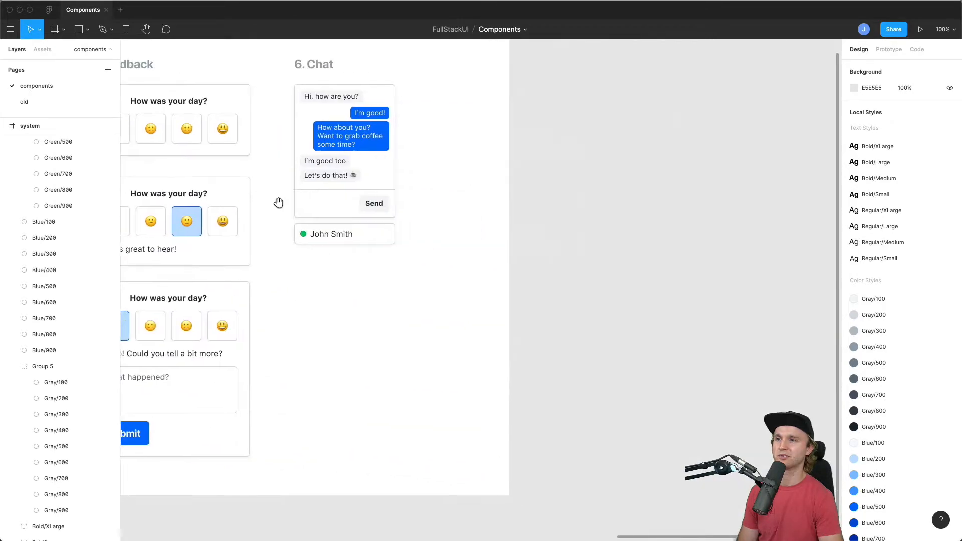
{"action": "left_click_drag", "start_coordinate": [279, 203], "coordinate": [265, 203]}
{"action": "left_click_drag", "start_coordinate": [472, 225], "coordinate": [680, 241]}
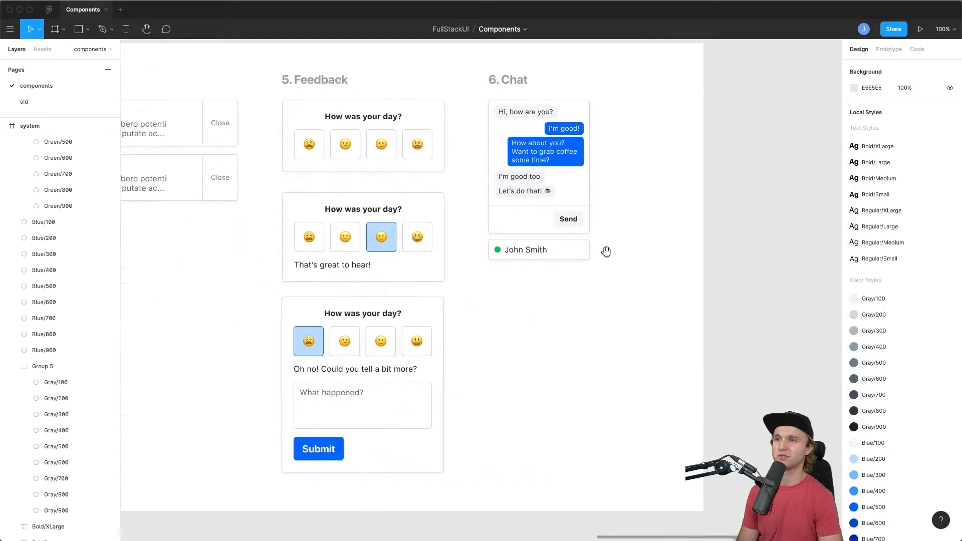
{"action": "key", "text": "z"}
{"action": "left_click", "coordinate": [501, 253]}
{"action": "left_click", "coordinate": [500, 252]}
{"action": "left_click", "coordinate": [500, 252]}
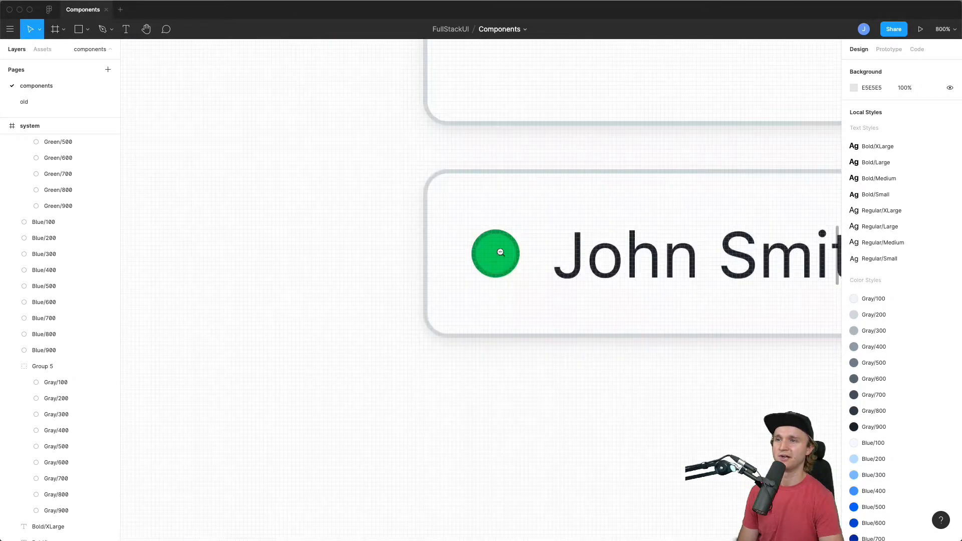
{"action": "key", "text": "shift+0"}
{"action": "scroll", "coordinate": [406, 263], "scroll_direction": "left", "scroll_amount": 10}
{"action": "scroll", "coordinate": [406, 263], "scroll_direction": "left", "scroll_amount": 20}
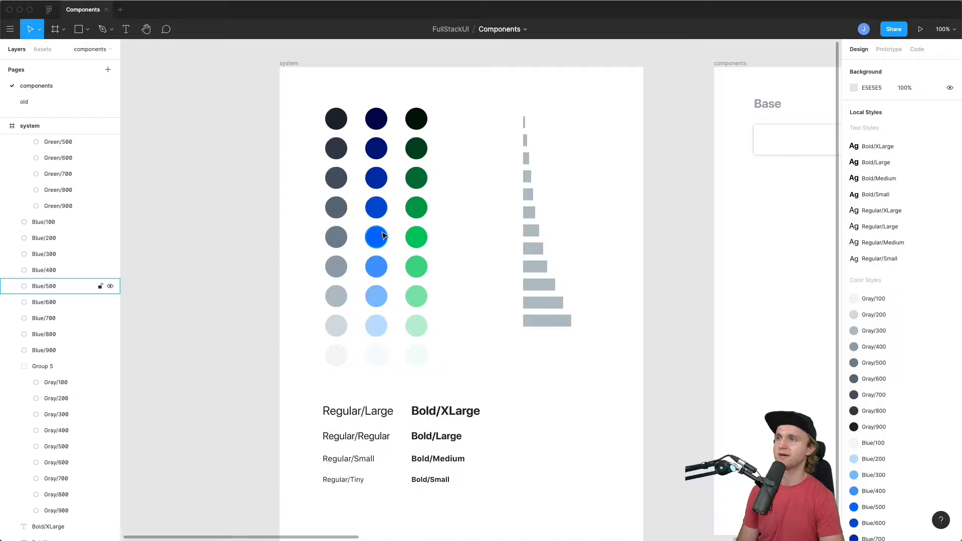
Create a new design file and draw a frame about 792 × 735 on its canvas.
{"action": "left_click", "coordinate": [121, 12]}
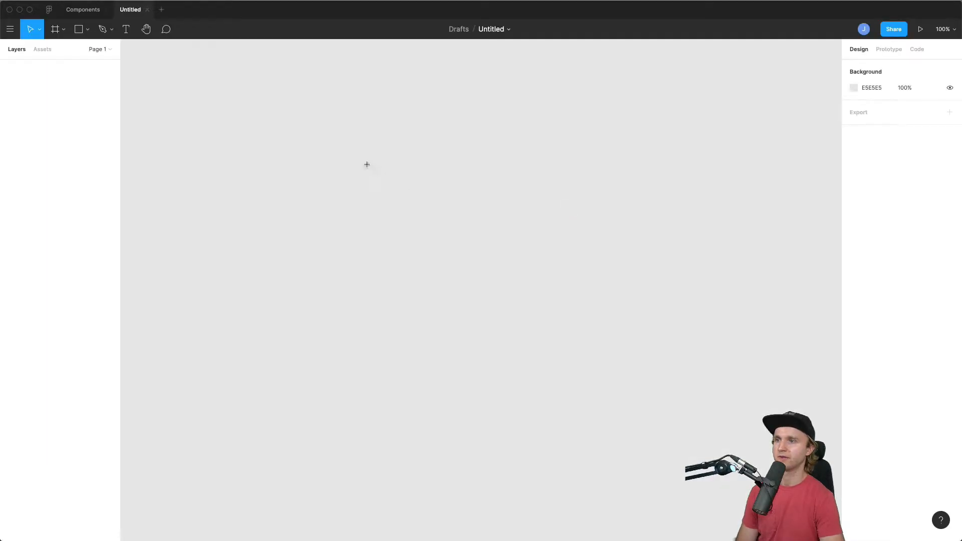
{"action": "key", "text": "f"}
{"action": "left_click_drag", "start_coordinate": [282, 94], "coordinate": [680, 463]}
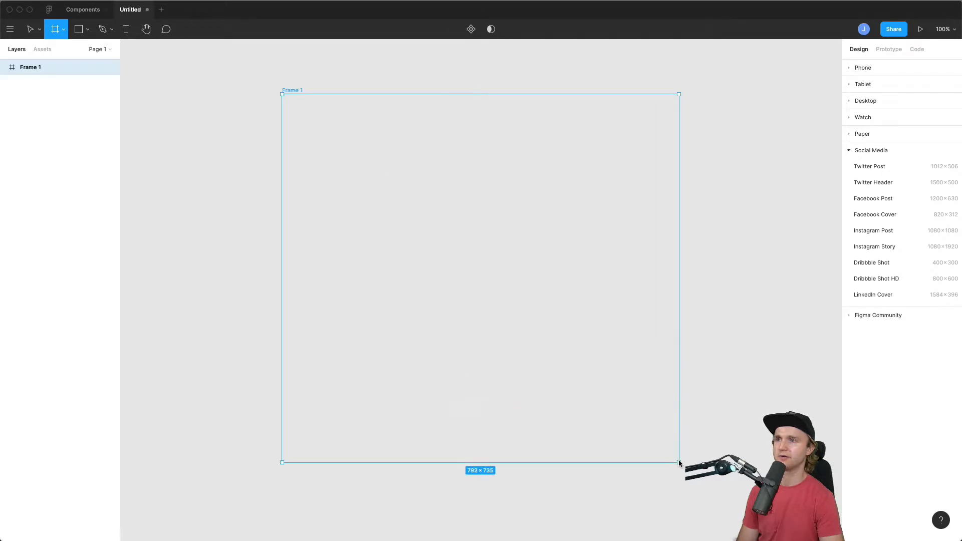
{"action": "left_click_drag", "start_coordinate": [568, 243], "coordinate": [574, 255]}
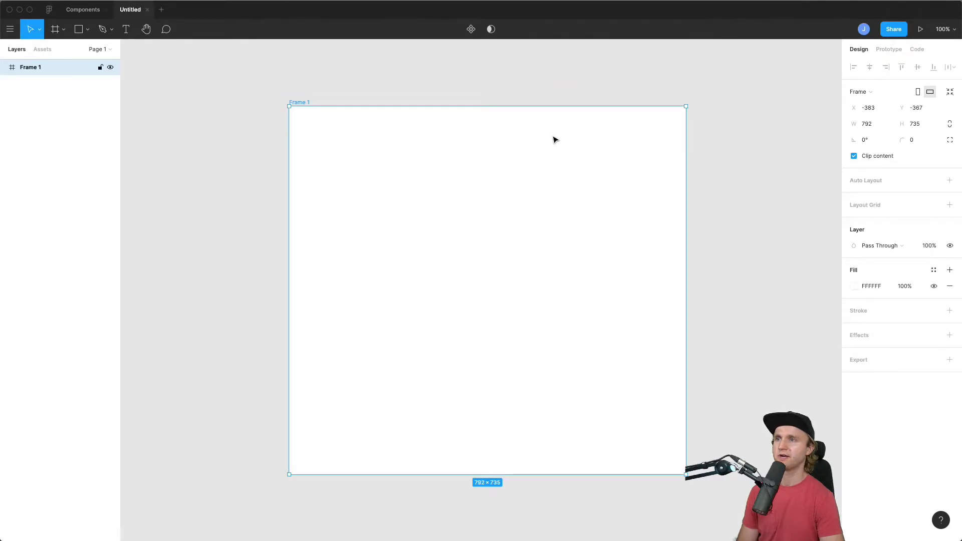
Draw a rectangle about 104 × 50 in the frame's upper area and add the text "Button" on it.
{"action": "key", "text": "t"}
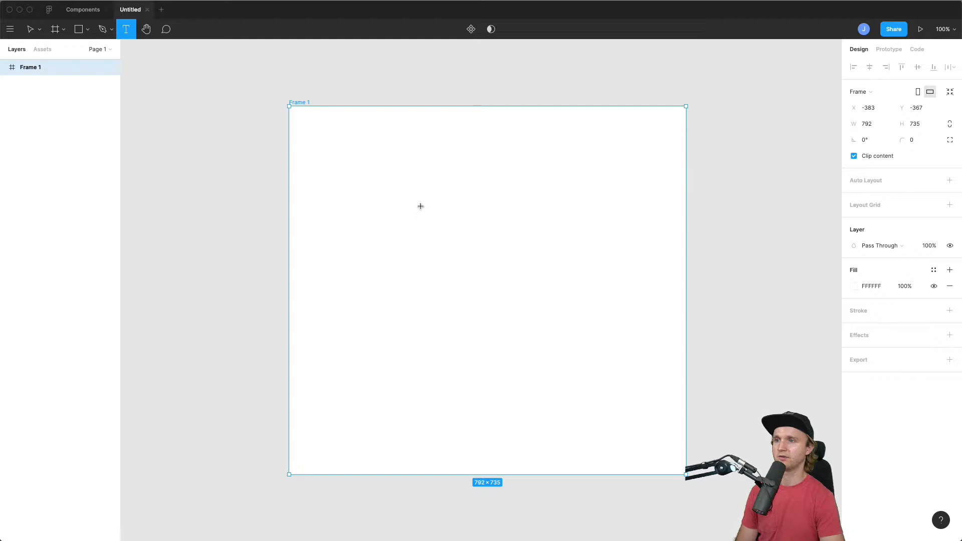
{"action": "key", "text": "r"}
{"action": "left_click_drag", "start_coordinate": [390, 180], "coordinate": [442, 203]}
{"action": "key", "text": "t"}
{"action": "left_click", "coordinate": [402, 193]}
{"action": "type", "text": "Button"}
{"action": "key", "text": "Escape"}
Set the Button label's font size to 20 and its font to SF Pro Text.
{"action": "left_click", "coordinate": [919, 301]}
{"action": "type", "text": "20"}
{"action": "key", "text": "Return"}
{"action": "left_click", "coordinate": [885, 287]}
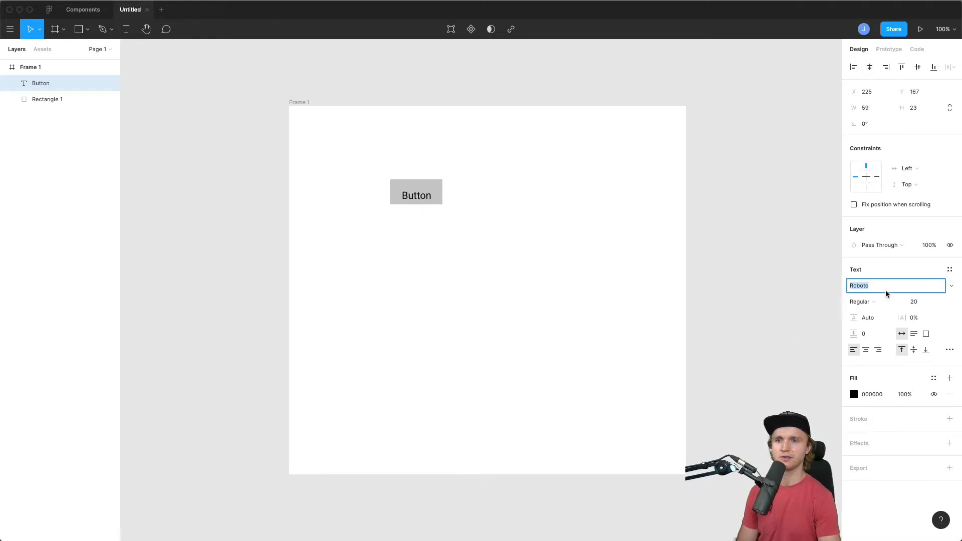
{"action": "type", "text": "SF Pro Text"}
{"action": "key", "text": "Return"}
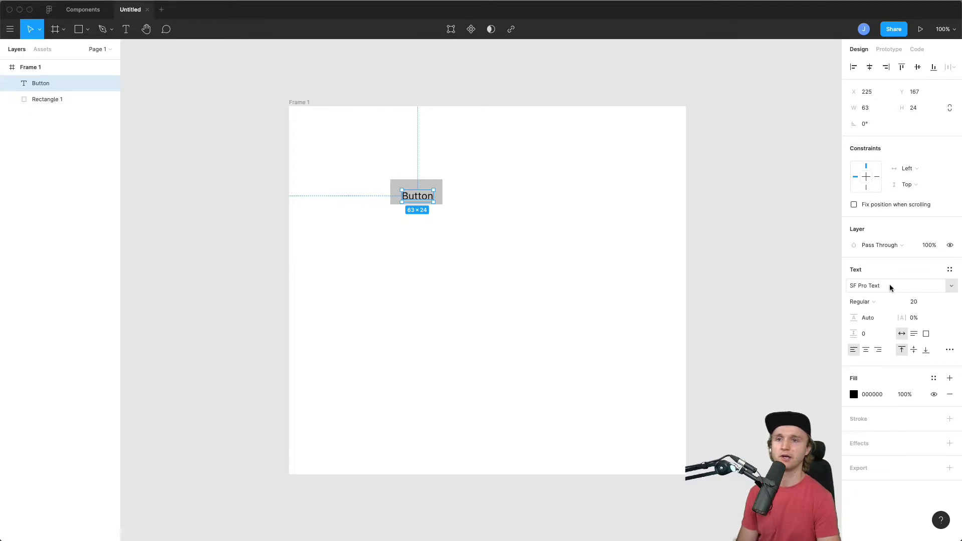
Align the Button label to the rectangle's horizontal and vertical centre.
{"action": "left_click", "coordinate": [432, 188], "text": "shift"}
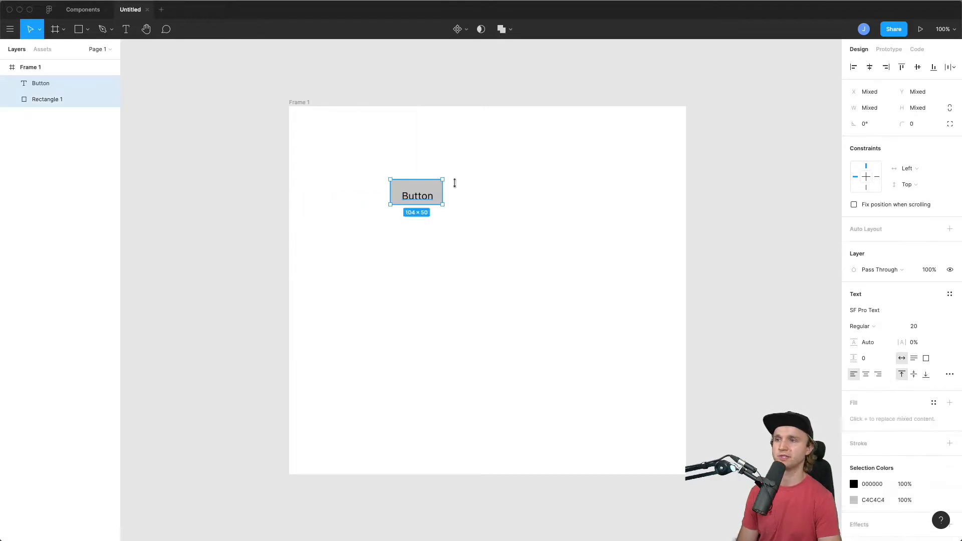
{"action": "key", "text": "alt"}
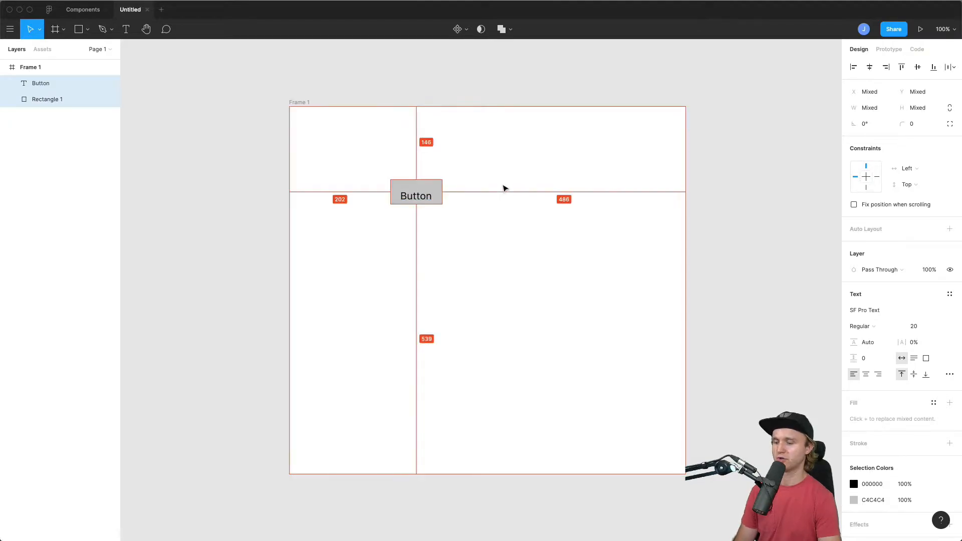
{"action": "left_click", "coordinate": [504, 191]}
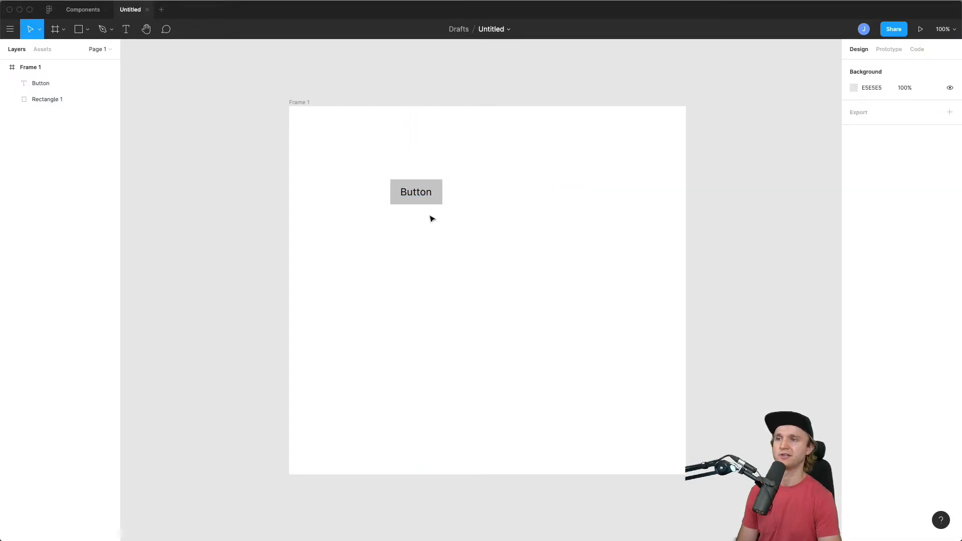
Make the Button label bold and centre it on the rectangle again.
{"action": "left_click", "coordinate": [419, 193]}
{"action": "key", "text": "super+b"}
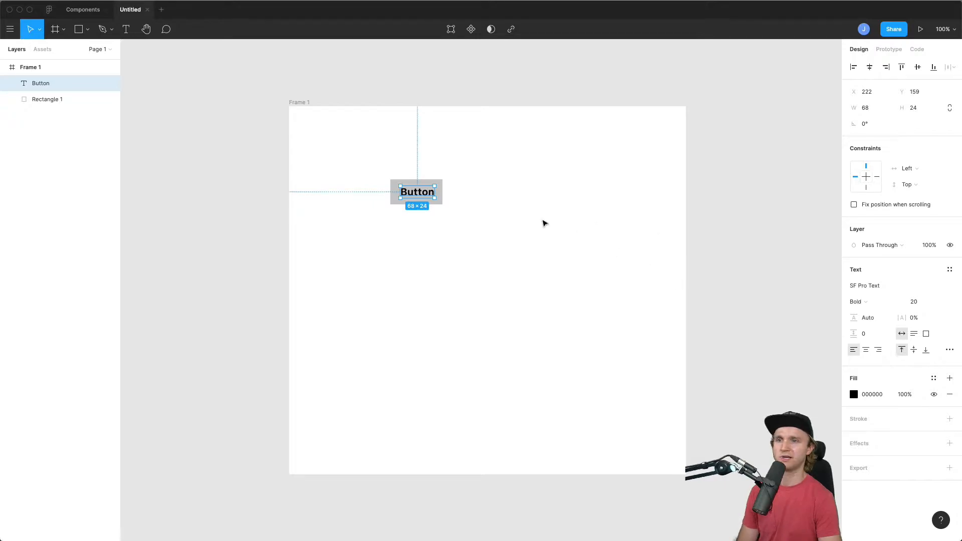
{"action": "mouse_move", "coordinate": [420, 195]}
{"action": "left_mouse_down"}
{"action": "mouse_move", "coordinate": [480, 196]}
{"action": "mouse_move", "coordinate": [409, 195]}
{"action": "left_mouse_up"}
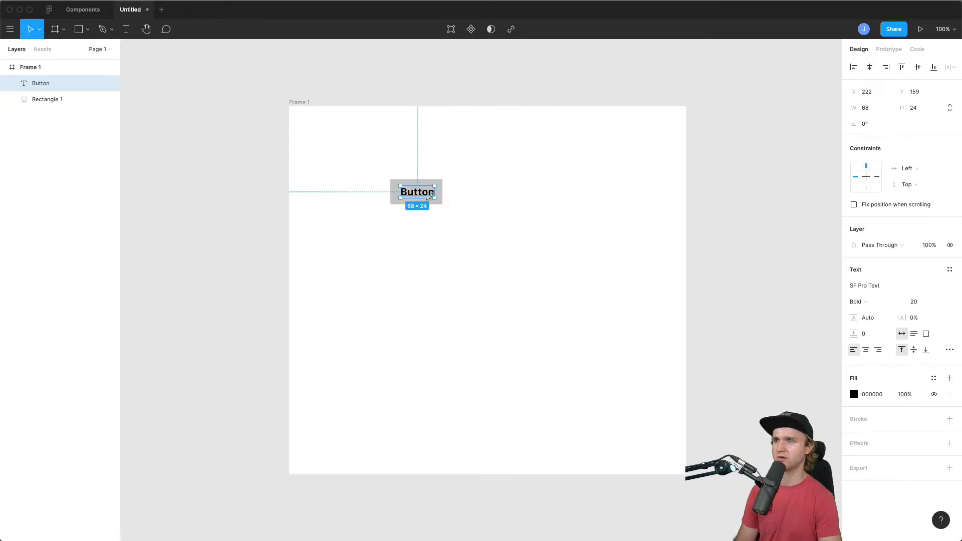
{"action": "left_click", "coordinate": [429, 185], "text": "shift"}
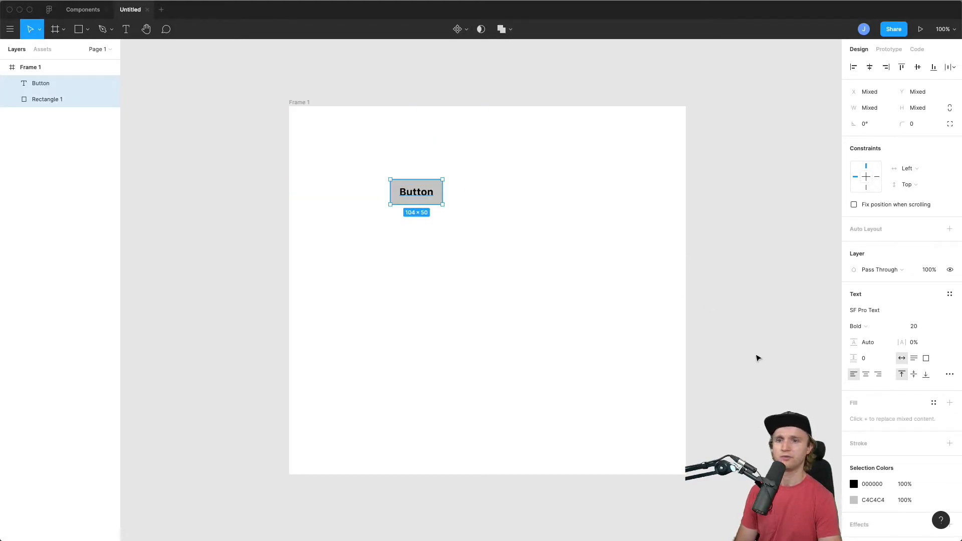
{"action": "left_click", "coordinate": [654, 330]}
Change the Button label's text fill to white.
{"action": "left_click", "coordinate": [420, 193]}
{"action": "left_click", "coordinate": [853, 394]}
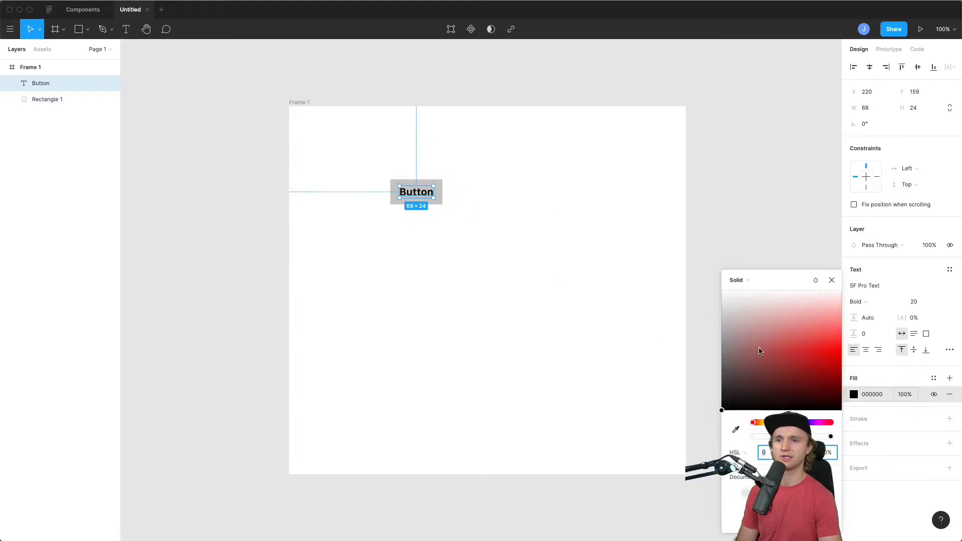
{"action": "left_click", "coordinate": [750, 325]}
{"action": "left_click", "coordinate": [527, 257]}
Fill the rectangle behind the Button label with red F11A1A.
{"action": "left_click", "coordinate": [440, 183]}
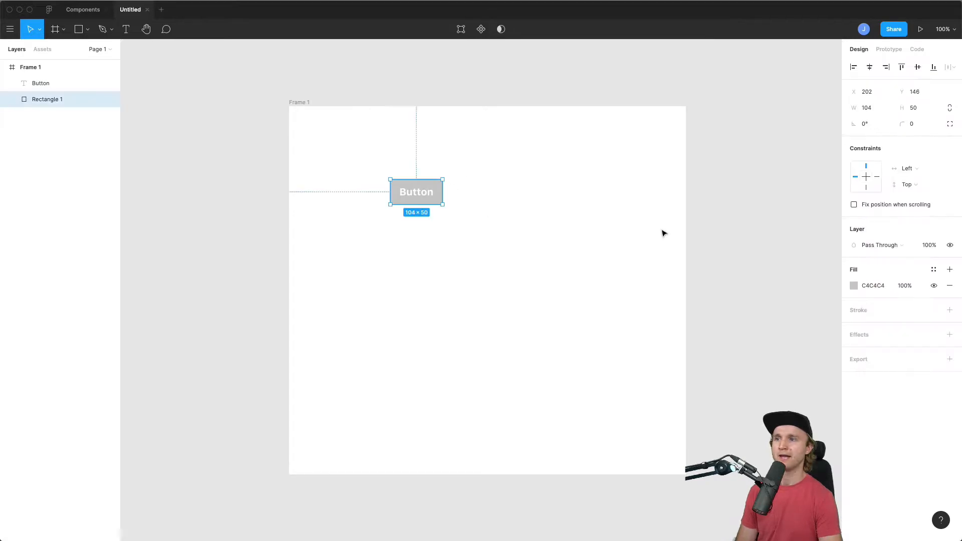
{"action": "left_click", "coordinate": [854, 286]}
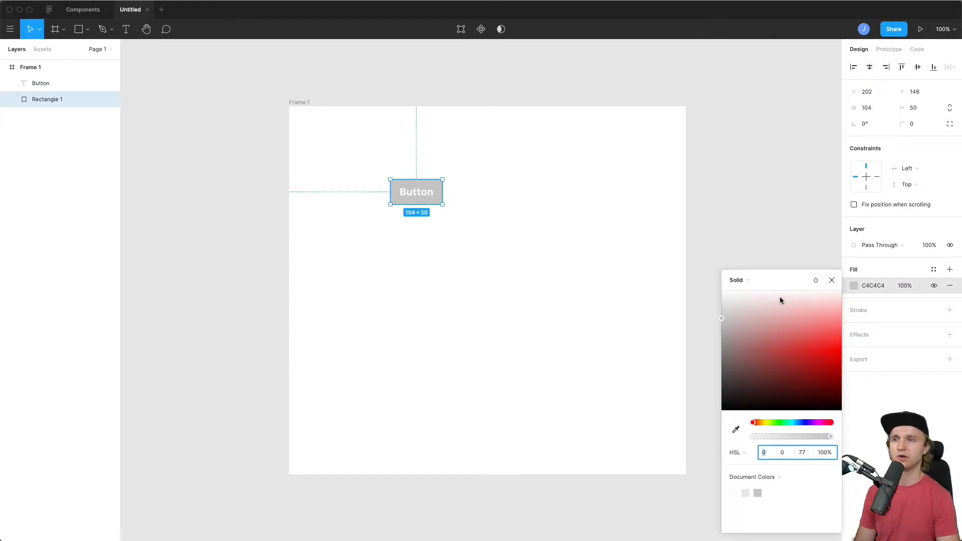
{"action": "mouse_move", "coordinate": [806, 345]}
{"action": "left_mouse_down"}
{"action": "mouse_move", "coordinate": [846, 353]}
{"action": "mouse_move", "coordinate": [851, 343]}
{"action": "mouse_move", "coordinate": [813, 343]}
{"action": "left_mouse_up"}
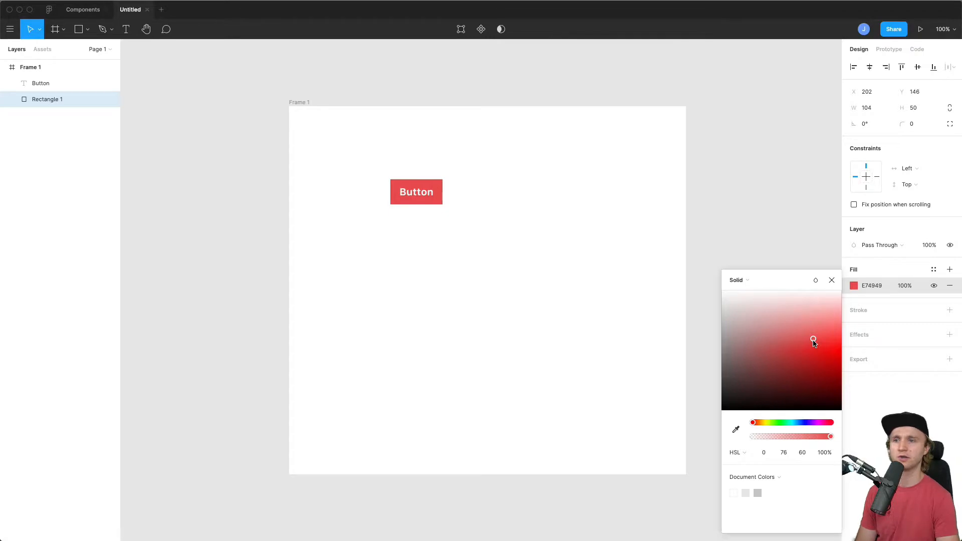
{"action": "mouse_move", "coordinate": [813, 343]}
{"action": "left_mouse_down"}
{"action": "mouse_move", "coordinate": [822, 360]}
{"action": "mouse_move", "coordinate": [788, 327]}
{"action": "mouse_move", "coordinate": [819, 332]}
{"action": "left_mouse_up"}
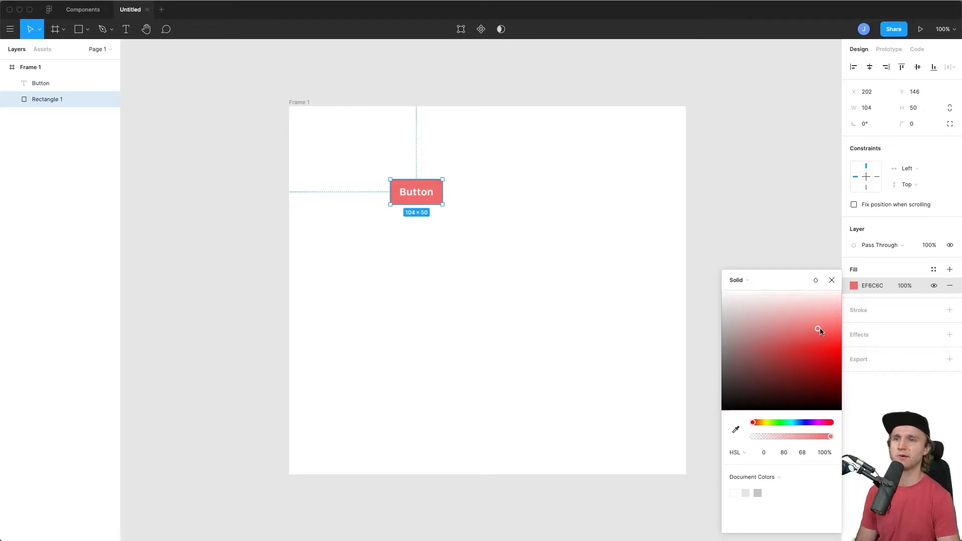
{"action": "left_click_drag", "start_coordinate": [820, 331], "coordinate": [826, 349]}
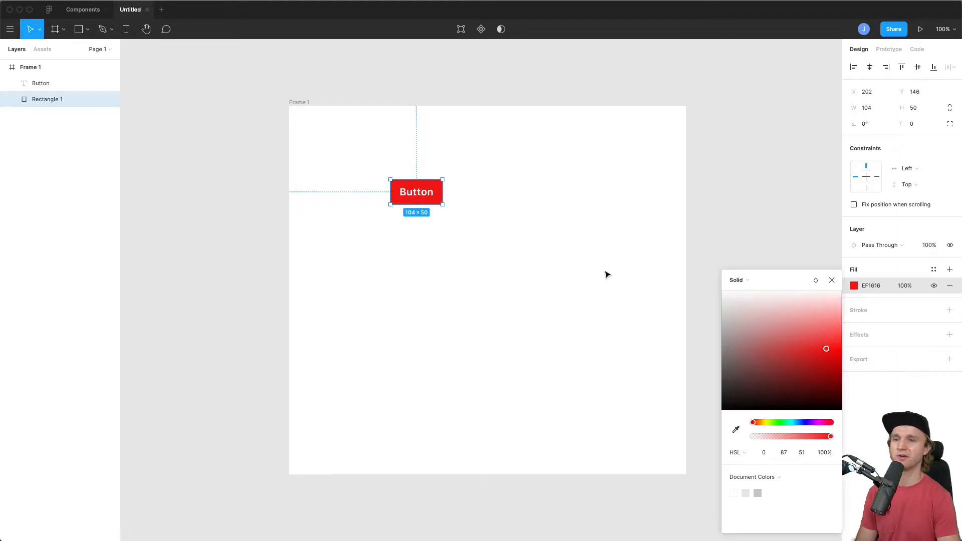
{"action": "left_click_drag", "start_coordinate": [827, 349], "coordinate": [831, 352]}
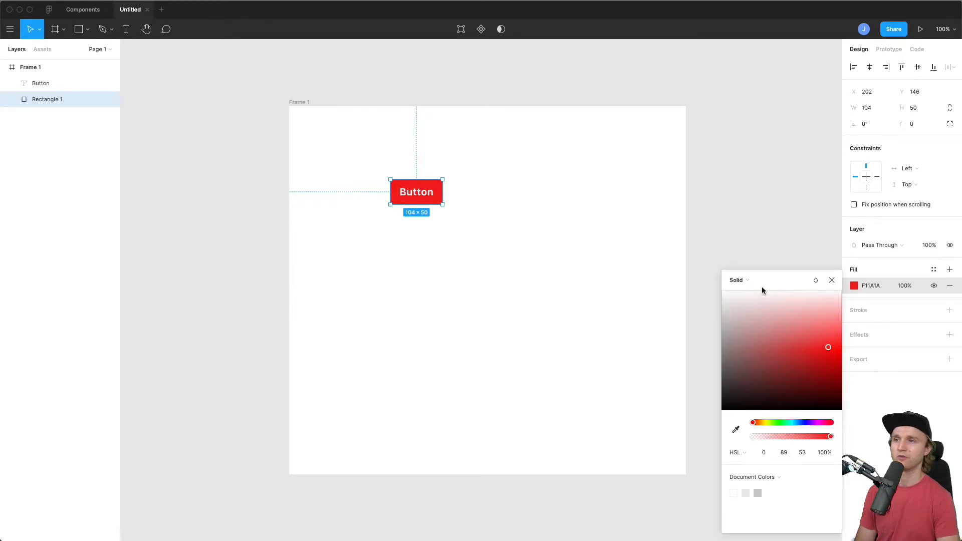
{"action": "left_click", "coordinate": [481, 215]}
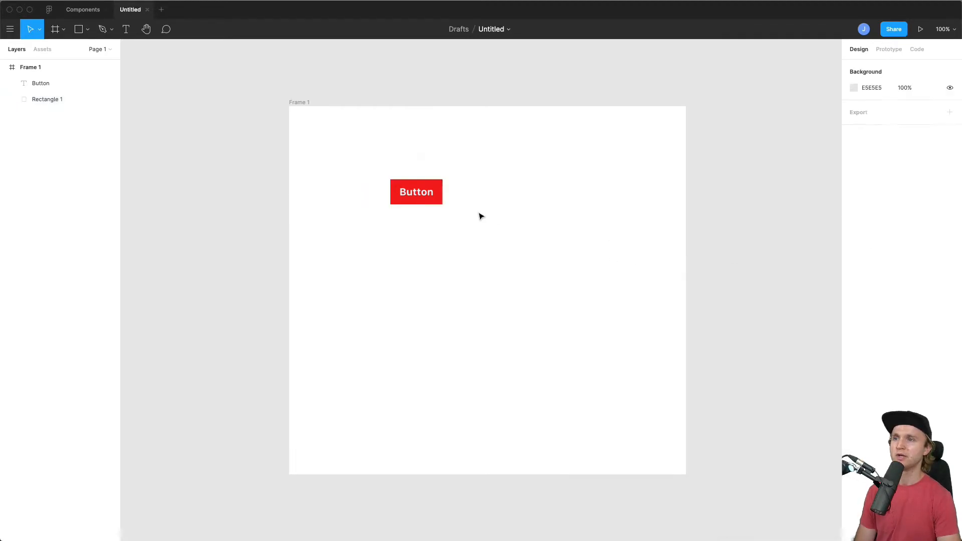
Run the Contrast plugin on the Button label and place its window beside the button.
{"action": "left_click", "coordinate": [427, 198]}
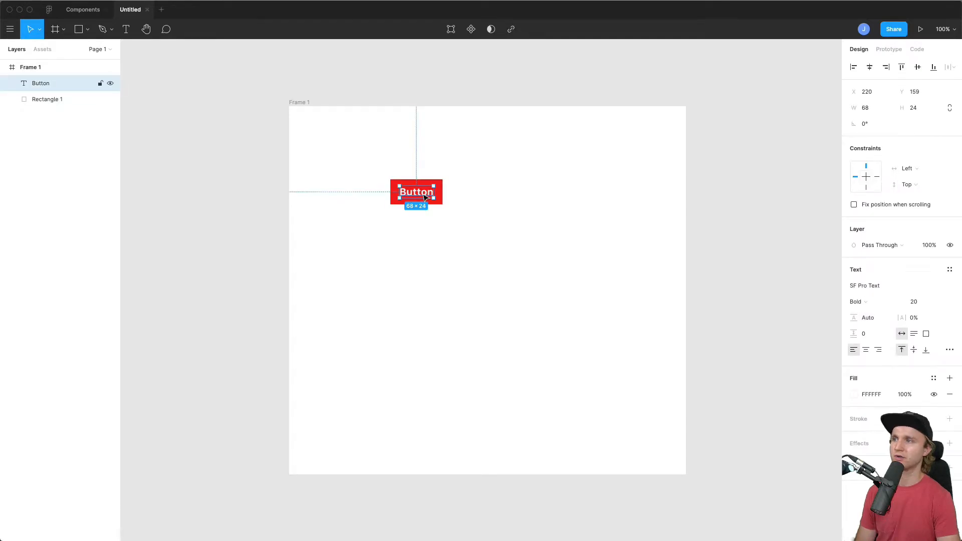
{"action": "right_click", "coordinate": [425, 197]}
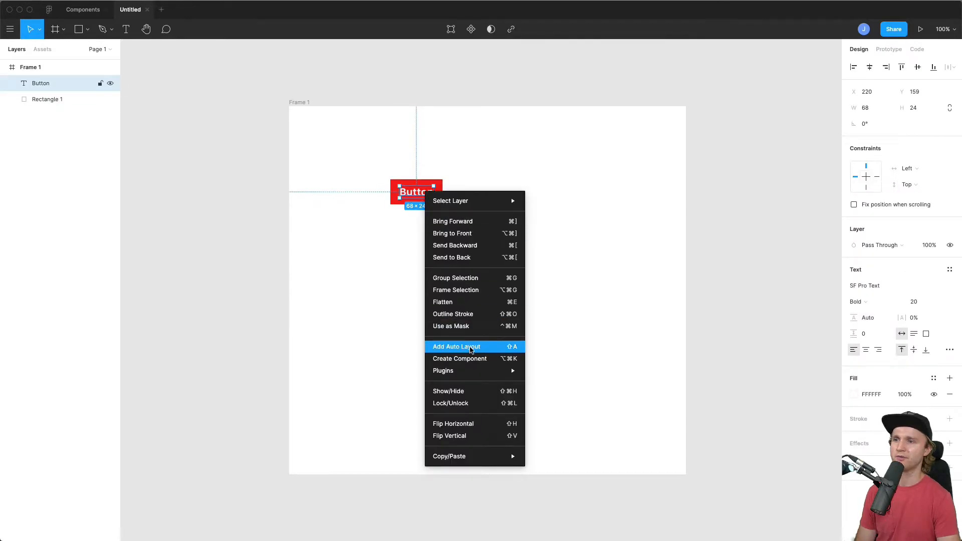
{"action": "mouse_move", "coordinate": [471, 369]}
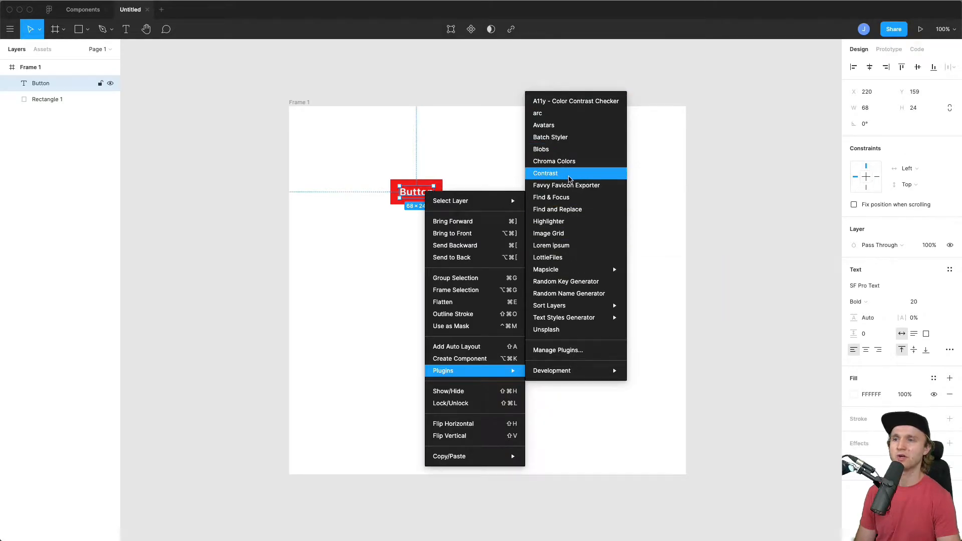
{"action": "left_click", "coordinate": [569, 174]}
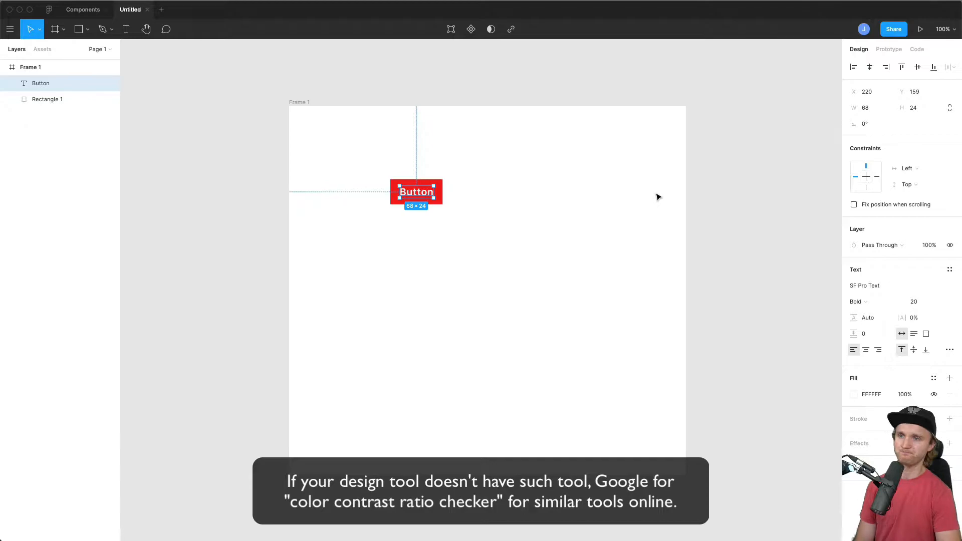
{"action": "left_click_drag", "start_coordinate": [716, 174], "coordinate": [575, 146]}
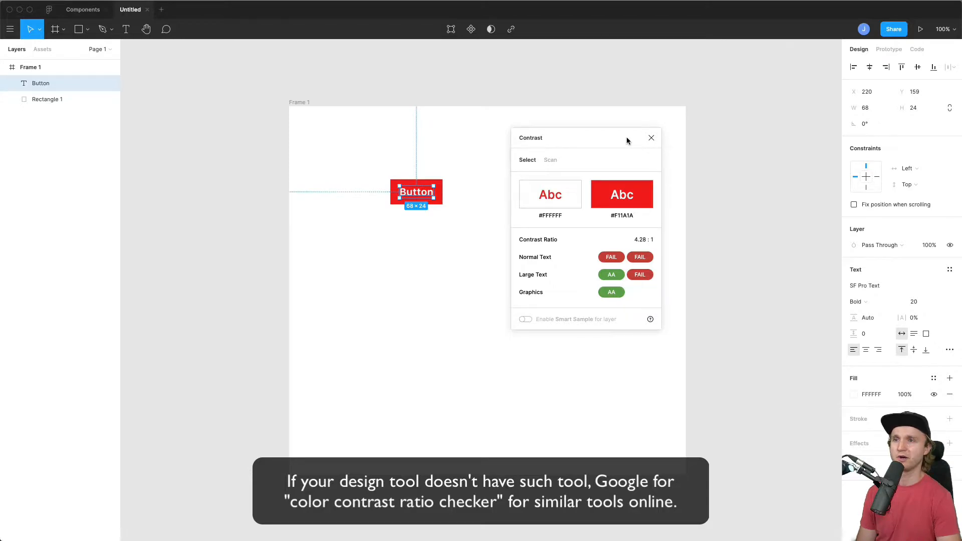
{"action": "left_click_drag", "start_coordinate": [627, 140], "coordinate": [620, 143]}
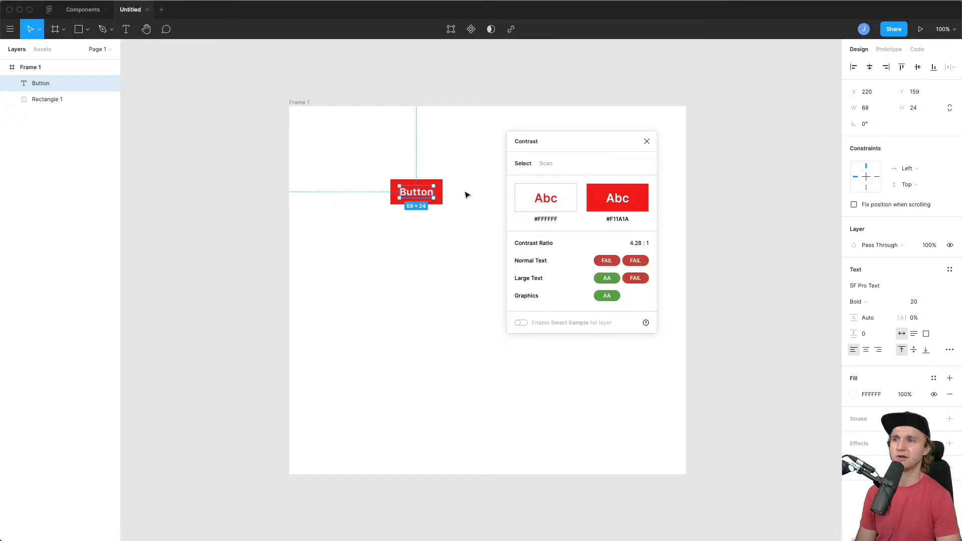
{"action": "left_click", "coordinate": [440, 189]}
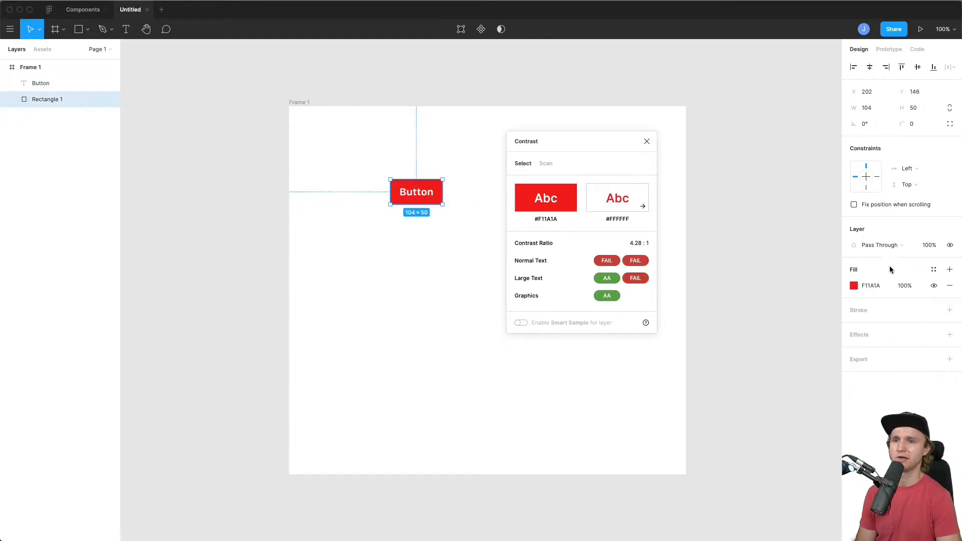
{"action": "left_click", "coordinate": [855, 285]}
{"action": "left_click_drag", "start_coordinate": [819, 337], "coordinate": [819, 336]}
{"action": "key", "text": "super+z"}
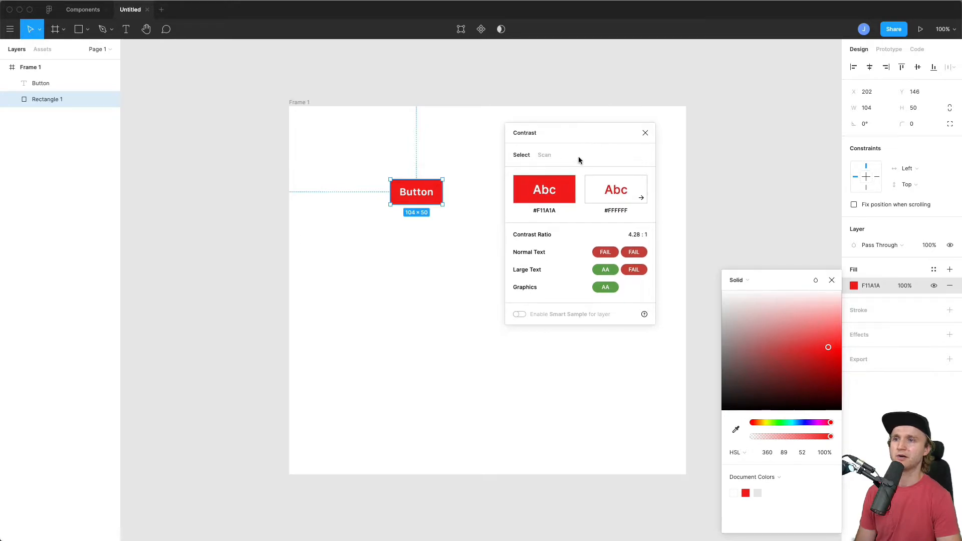
Examine the contrast ratio, the AA rating and the large-text size criteria for the red button and its label.
{"action": "mouse_move", "coordinate": [520, 236]}
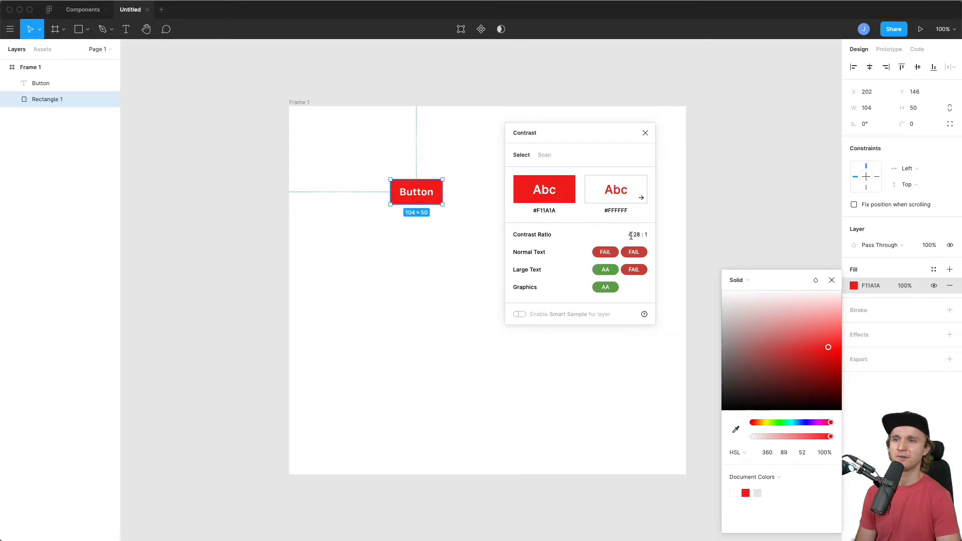
{"action": "left_click_drag", "start_coordinate": [630, 236], "coordinate": [642, 237]}
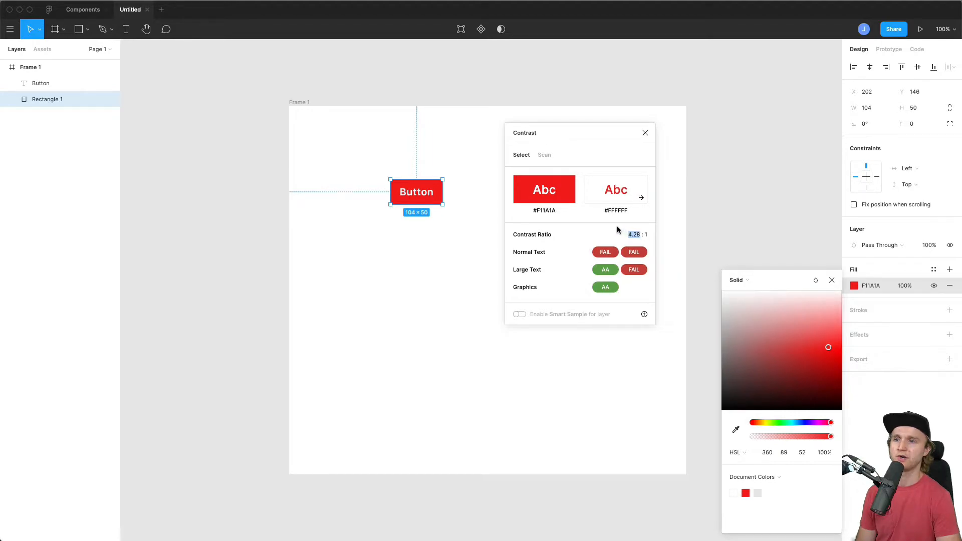
{"action": "mouse_move", "coordinate": [614, 269]}
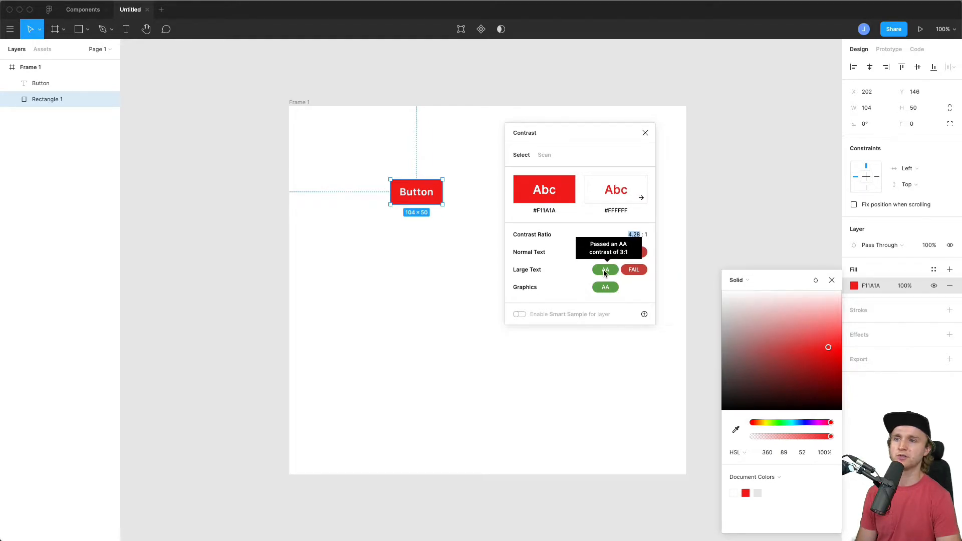
{"action": "mouse_move", "coordinate": [526, 269]}
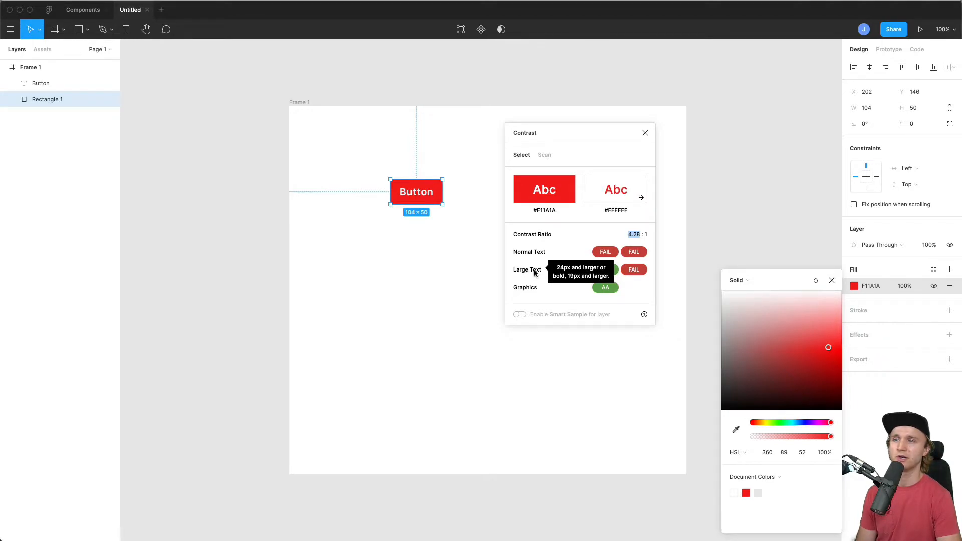
{"action": "left_click", "coordinate": [422, 192]}
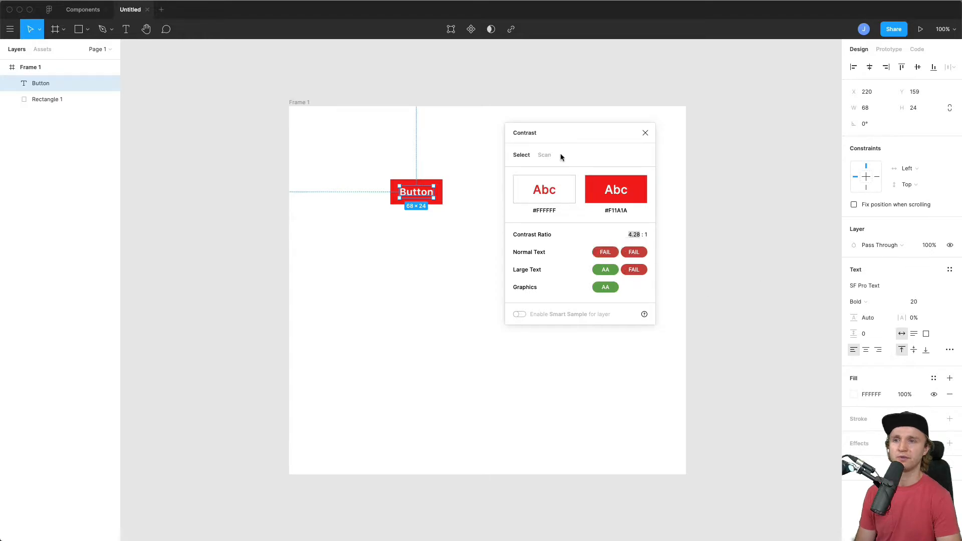
Shift the rectangle's fill to orange and darken it to AE5400, checking the large-text AAA rating.
{"action": "left_click", "coordinate": [440, 183]}
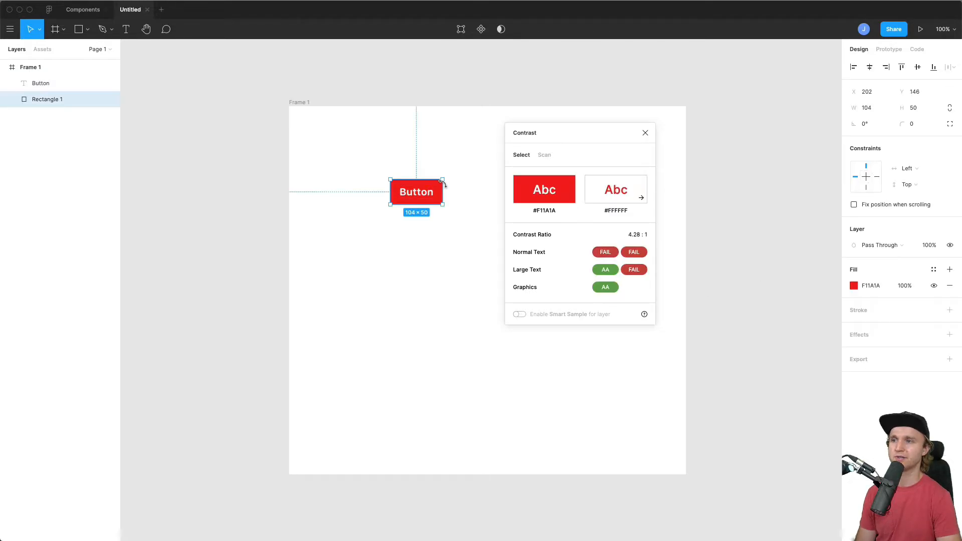
{"action": "left_click", "coordinate": [853, 286]}
{"action": "left_click_drag", "start_coordinate": [796, 424], "coordinate": [759, 424]}
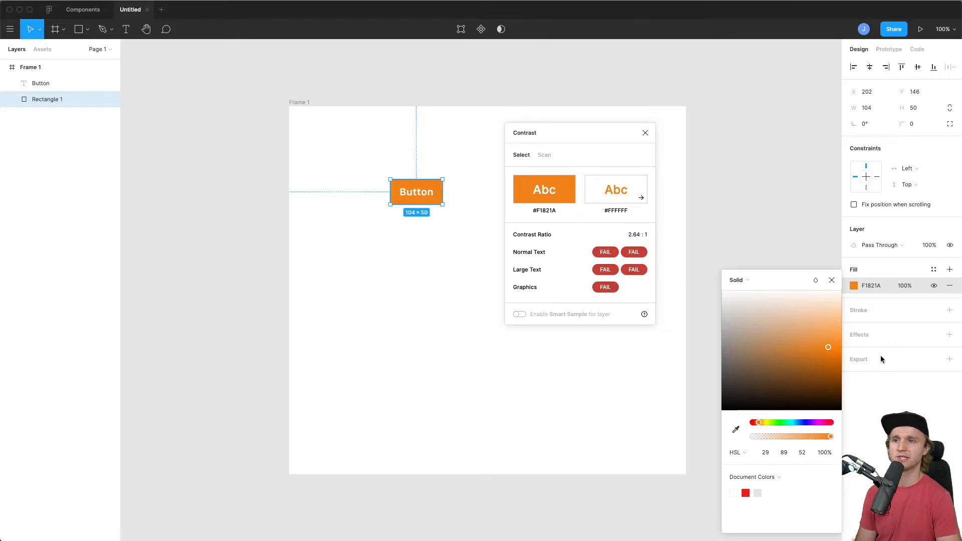
{"action": "left_click_drag", "start_coordinate": [829, 347], "coordinate": [846, 356]}
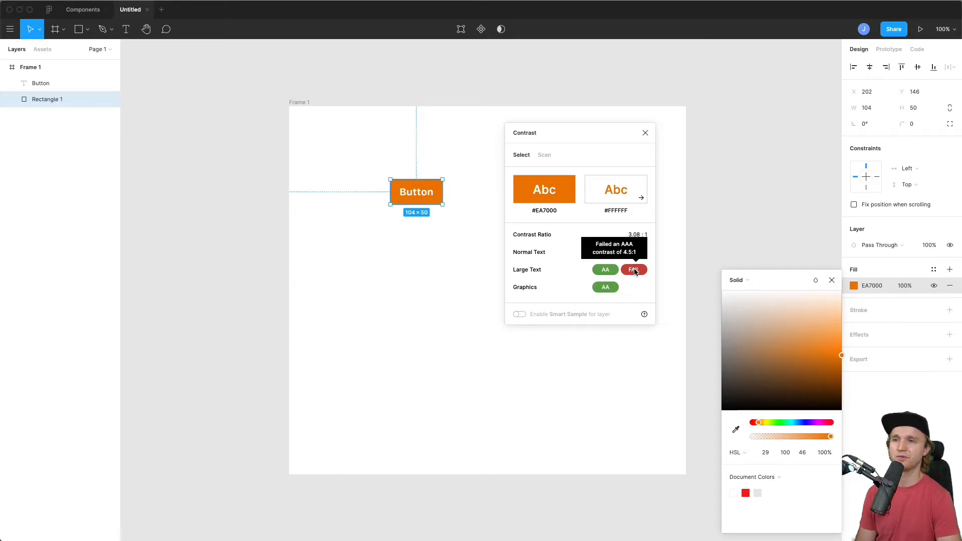
{"action": "mouse_move", "coordinate": [635, 270]}
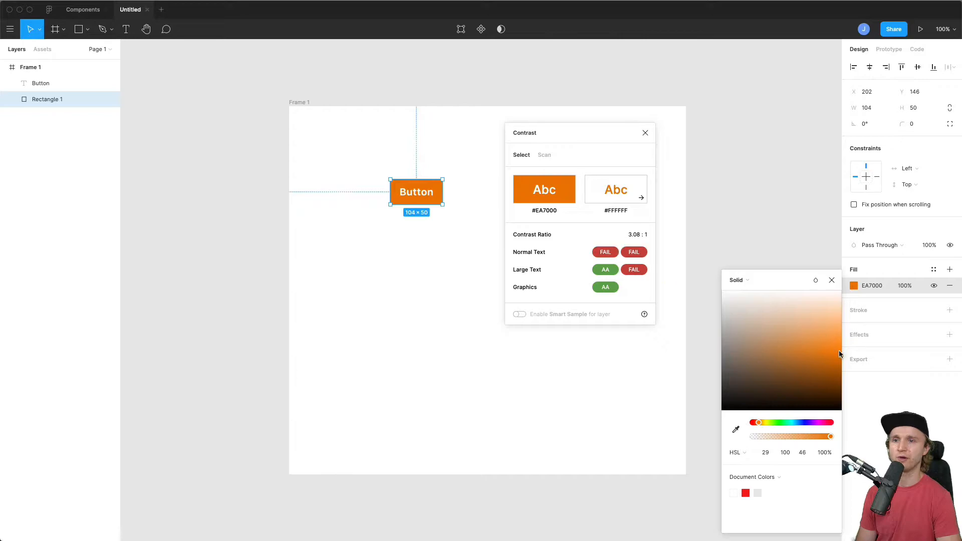
{"action": "left_click_drag", "start_coordinate": [842, 354], "coordinate": [846, 367]}
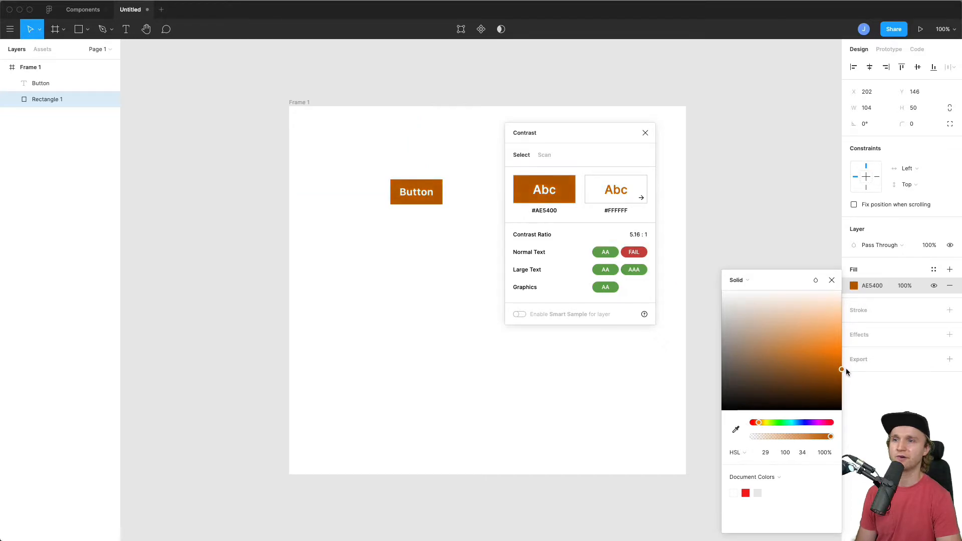
{"action": "left_click", "coordinate": [460, 234]}
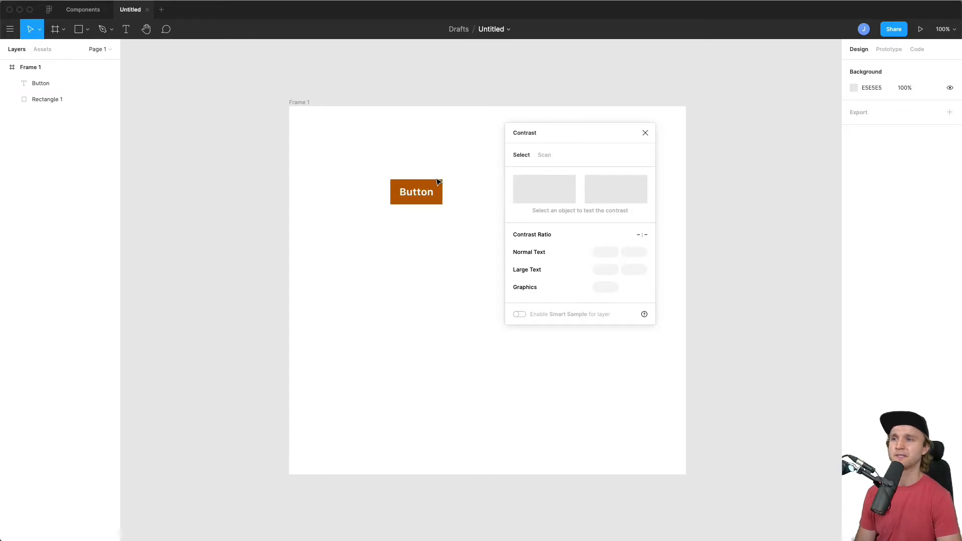
Check the rectangle's large-text AAA rating and change its fill to blue 007CC1.
{"action": "left_click", "coordinate": [438, 195]}
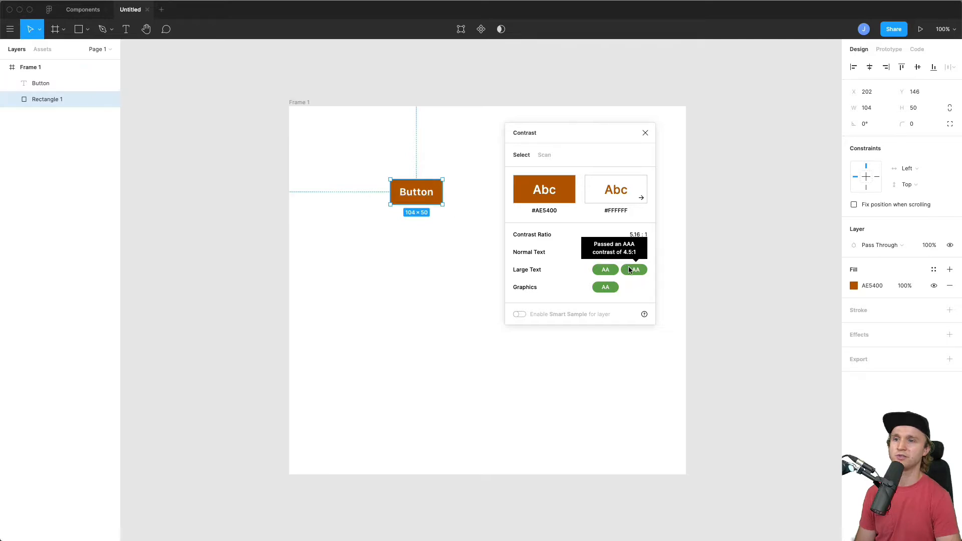
{"action": "mouse_move", "coordinate": [636, 275]}
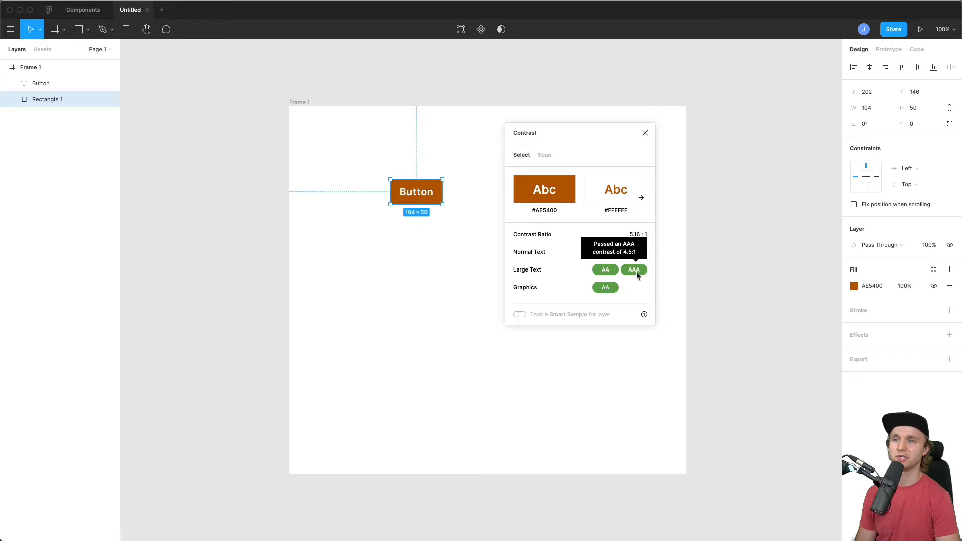
{"action": "left_click", "coordinate": [854, 286]}
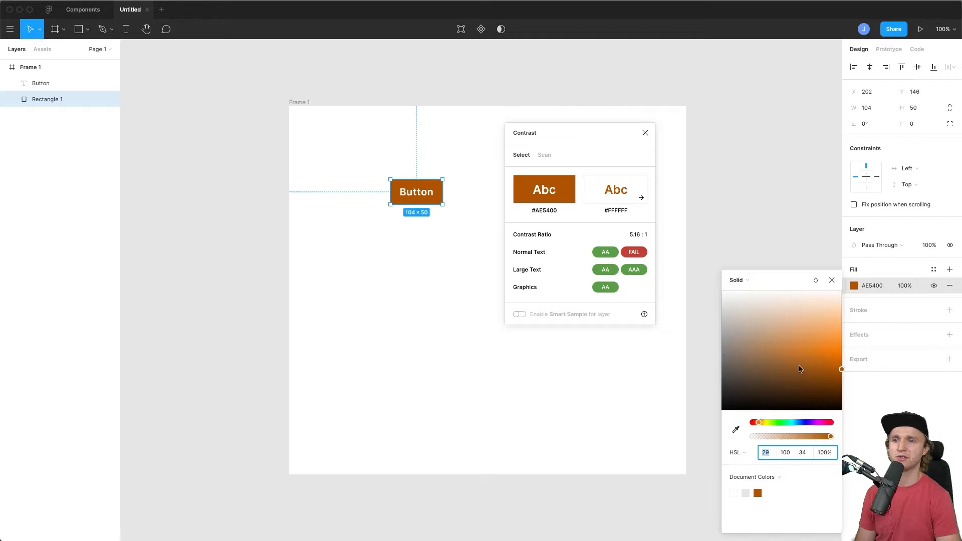
{"action": "left_click", "coordinate": [796, 424]}
{"action": "left_click_drag", "start_coordinate": [796, 424], "coordinate": [796, 423]}
{"action": "mouse_move", "coordinate": [841, 369]}
{"action": "left_mouse_down"}
{"action": "mouse_move", "coordinate": [846, 351]}
{"action": "mouse_move", "coordinate": [850, 366]}
{"action": "left_mouse_up"}
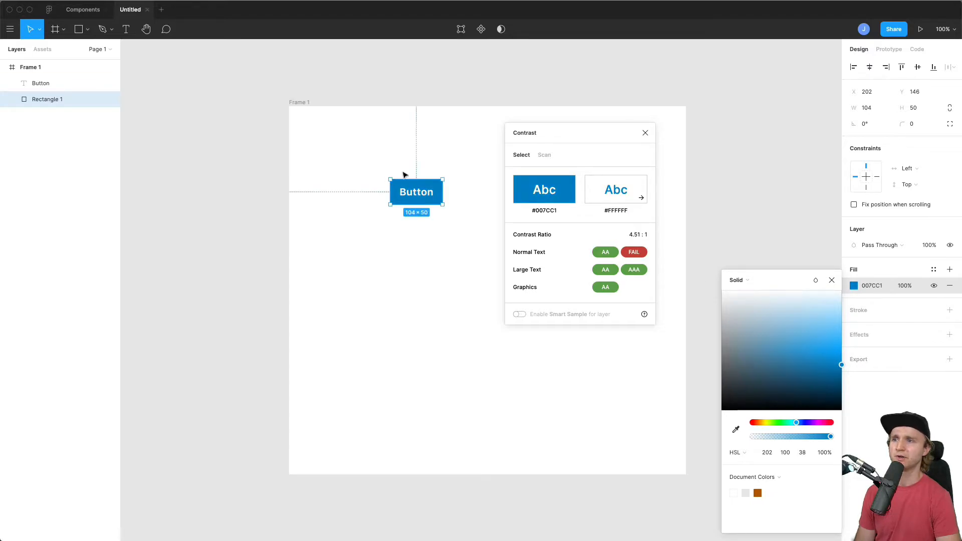
Set the rectangle's fill to 0064FE and check its large-text contrast ratings.
{"action": "left_click", "coordinate": [870, 286]}
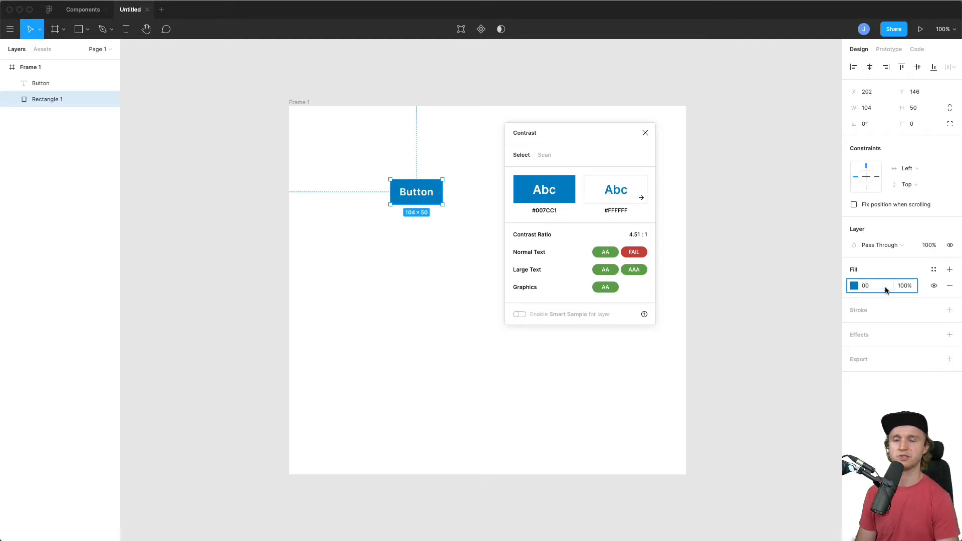
{"action": "type", "text": "0064FE"}
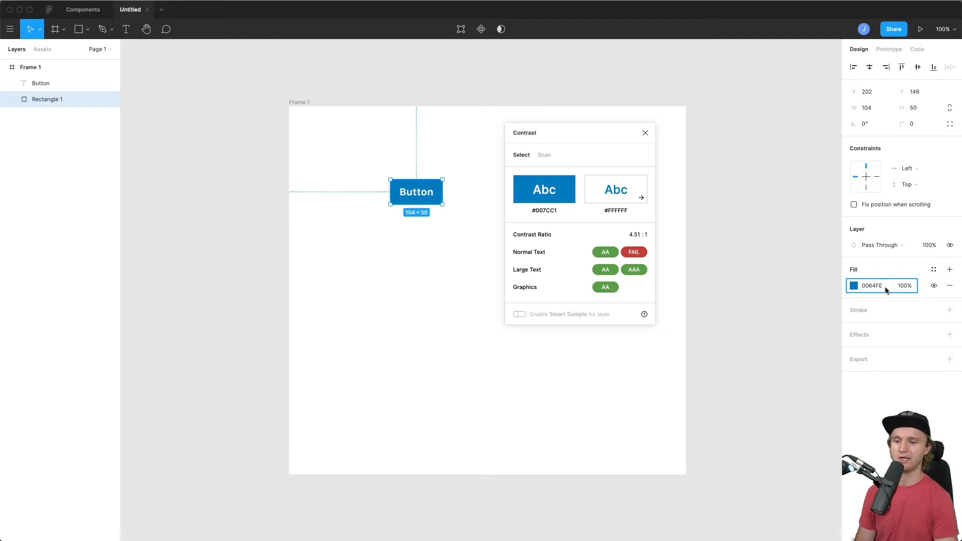
{"action": "key", "text": "Return"}
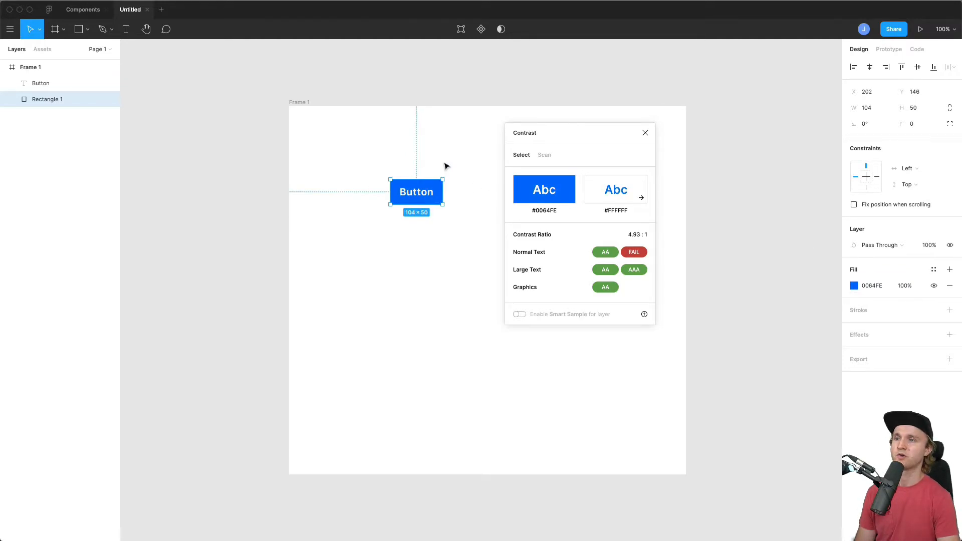
{"action": "mouse_move", "coordinate": [634, 274]}
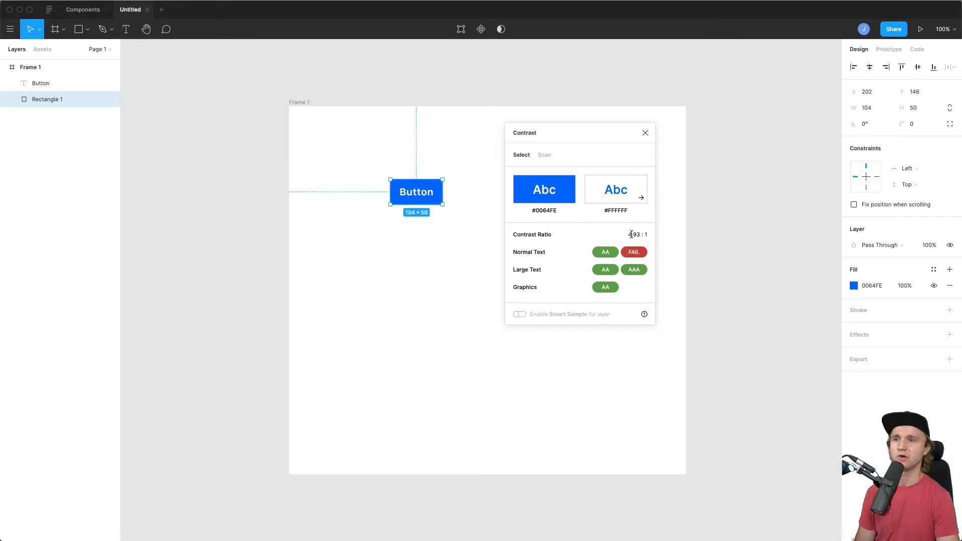
{"action": "mouse_move", "coordinate": [596, 271]}
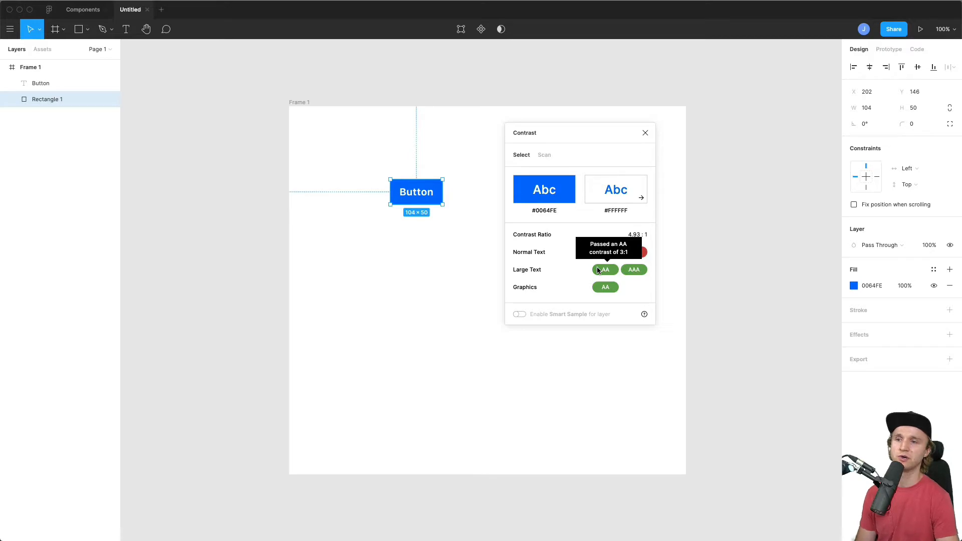
Close the Contrast checker and delete the white text label from the blue button.
{"action": "mouse_move", "coordinate": [635, 249]}
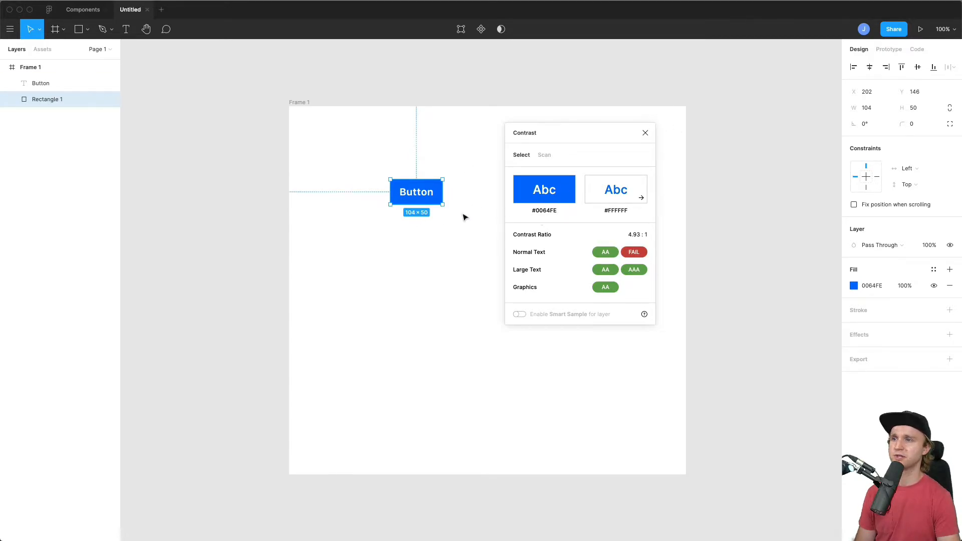
{"action": "left_click", "coordinate": [645, 133]}
{"action": "key", "text": "Escape"}
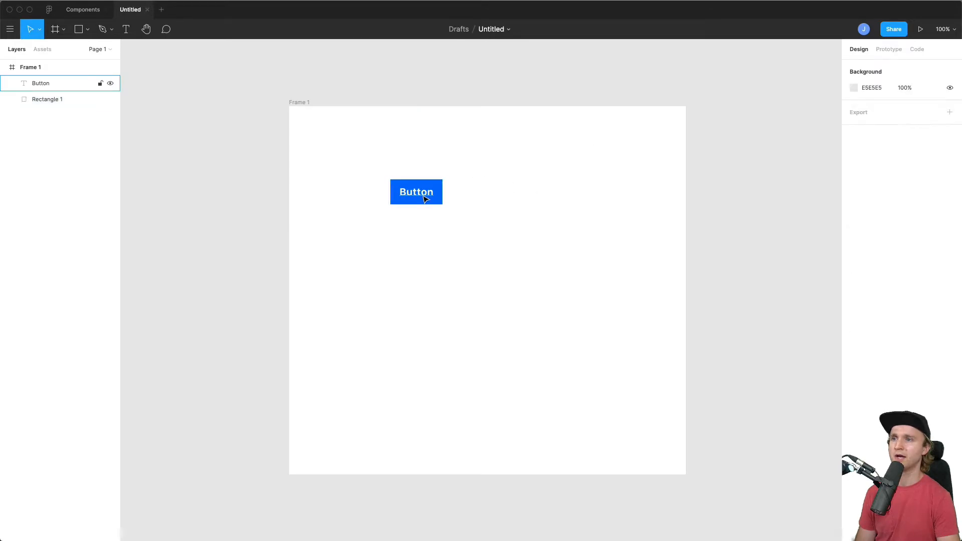
{"action": "left_click_drag", "start_coordinate": [423, 194], "coordinate": [580, 230]}
{"action": "key", "text": "Delete"}
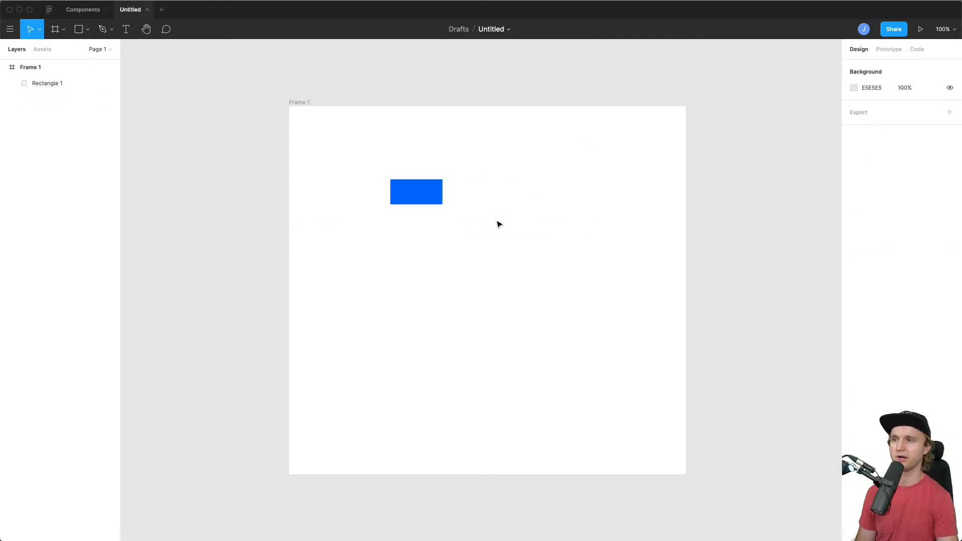
Turn the blue rectangle into a circle by setting its width to 50 and its corner radius to 50.
{"action": "left_click", "coordinate": [431, 196]}
{"action": "left_click", "coordinate": [878, 111]}
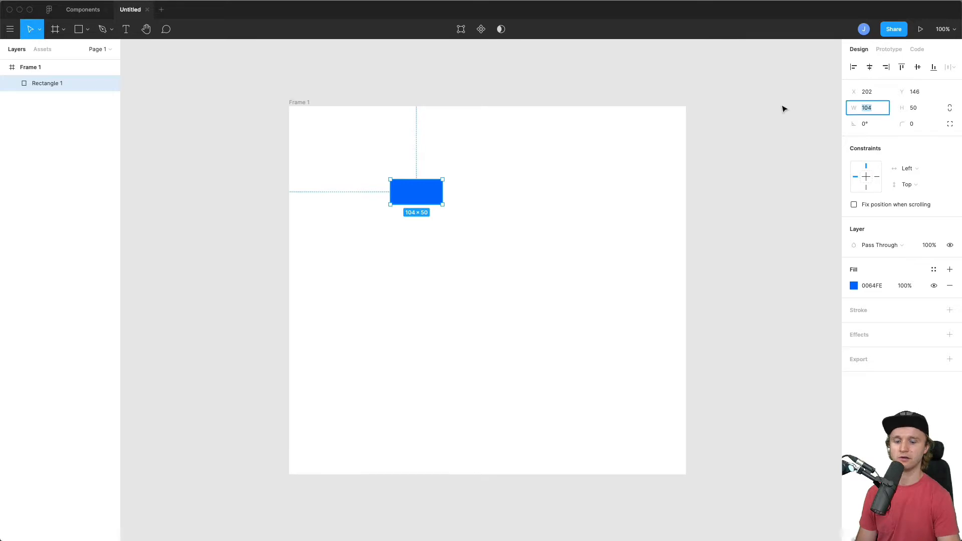
{"action": "type", "text": "50"}
{"action": "key", "text": "Return"}
{"action": "left_click", "coordinate": [924, 122]}
{"action": "type", "text": "50"}
{"action": "key", "text": "Return"}
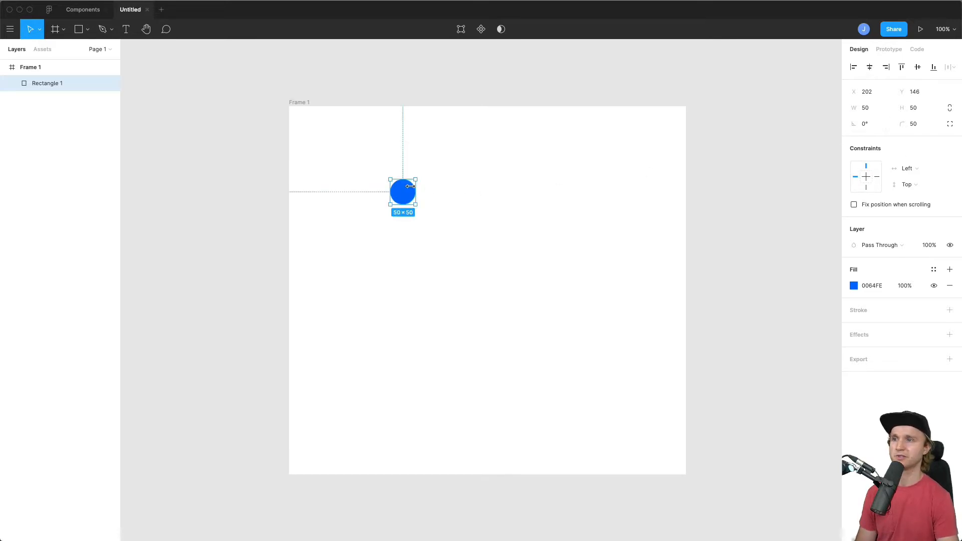
Move the blue circle down and to the left in the frame, to X 150, Y 343.
{"action": "left_click_drag", "start_coordinate": [408, 194], "coordinate": [382, 293]}
{"action": "left_click", "coordinate": [480, 247]}
{"action": "left_click", "coordinate": [385, 297]}
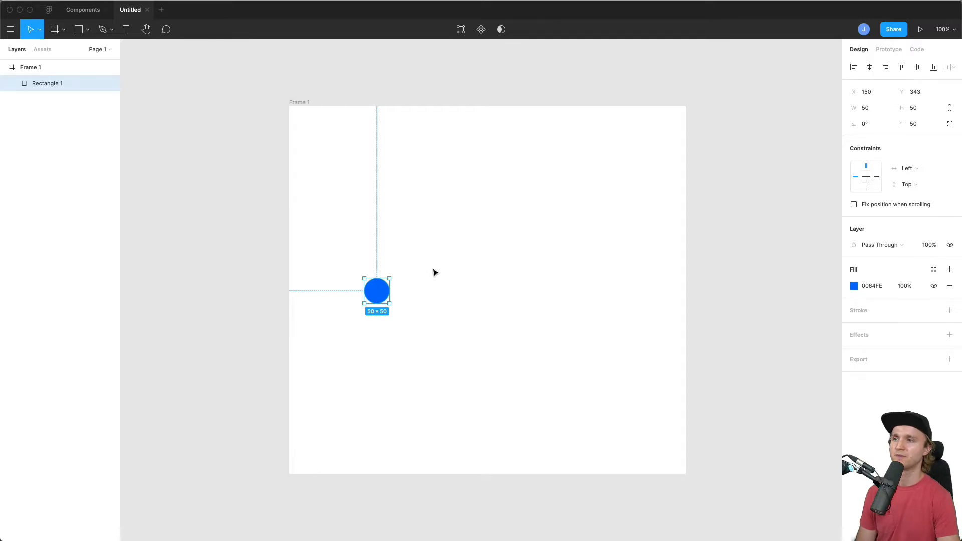
Duplicate the circle four times in a vertical line above it, leaving a gap of 21 between copies.
{"action": "left_click_drag", "start_coordinate": [378, 290], "coordinate": [377, 257], "text": "alt"}
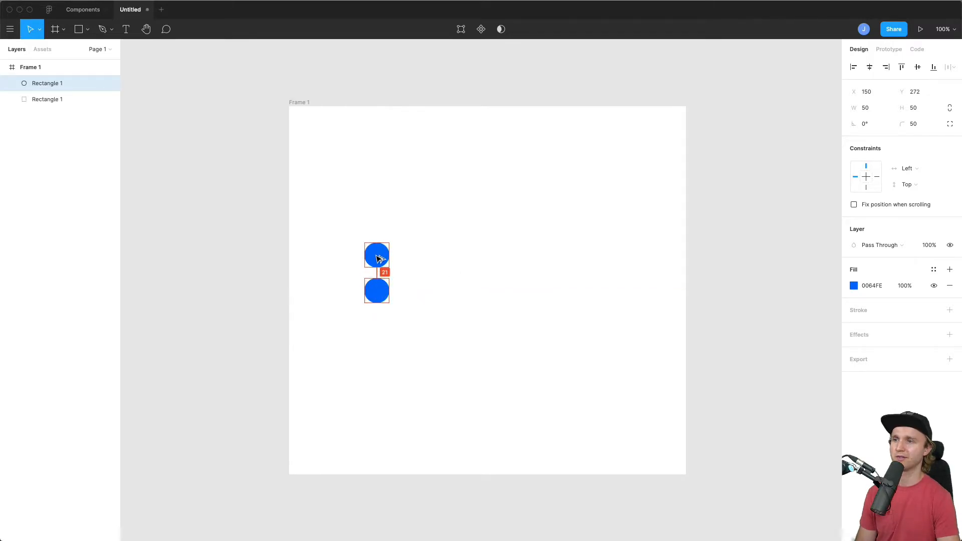
{"action": "key", "text": "super+d"}
{"action": "key", "text": "super+d"}
{"action": "key", "text": "super+d"}
Add four evenly spaced copies of the original circle in a vertical line below it, with a gap of 21.
{"action": "left_click", "coordinate": [378, 292]}
{"action": "left_click_drag", "start_coordinate": [378, 292], "coordinate": [382, 327], "text": "alt"}
{"action": "key", "text": "super+d"}
{"action": "key", "text": "super+d"}
{"action": "key", "text": "super+d"}
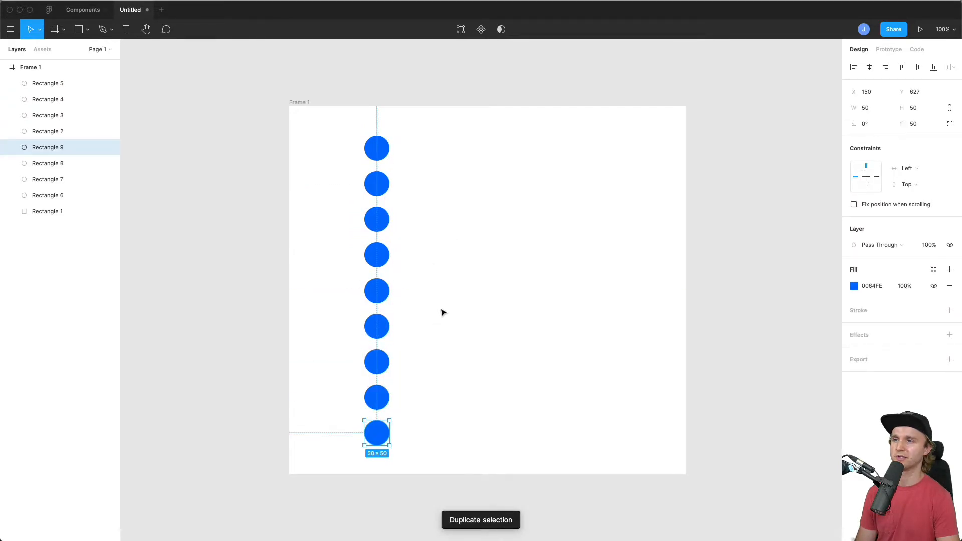
Set the vertical spacing of all nine circles to 12 and move the column to X 116, Y 95.
{"action": "left_click_drag", "start_coordinate": [440, 458], "coordinate": [351, 134]}
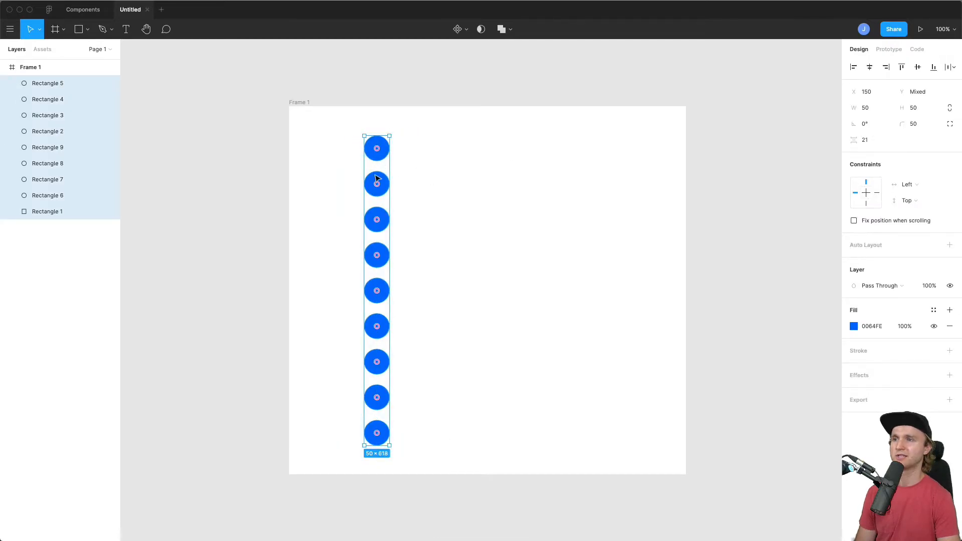
{"action": "left_click_drag", "start_coordinate": [853, 140], "coordinate": [844, 138]}
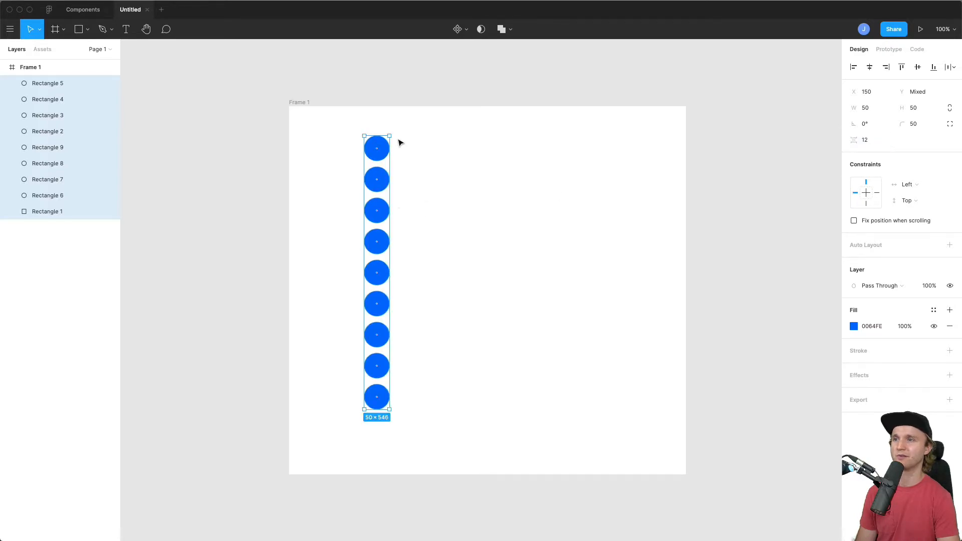
{"action": "left_click_drag", "start_coordinate": [381, 155], "coordinate": [363, 173]}
{"action": "left_click", "coordinate": [436, 213]}
{"action": "left_click", "coordinate": [359, 294]}
Try lightening the top circle's fill by setting its HSL lightness to 80 and then to 90.
{"action": "left_click", "coordinate": [369, 166]}
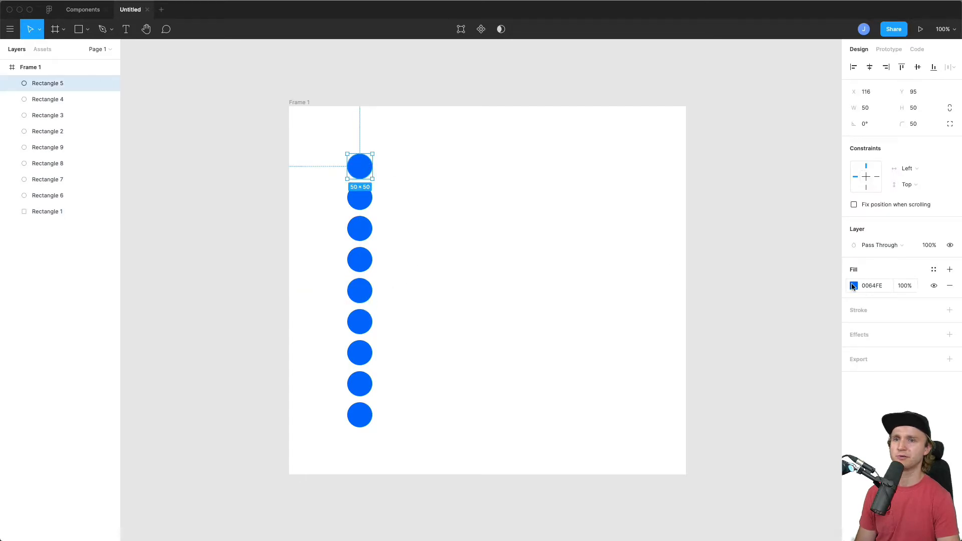
{"action": "left_click", "coordinate": [854, 286]}
{"action": "left_click", "coordinate": [803, 452]}
{"action": "type", "text": "80"}
{"action": "key", "text": "Return"}
{"action": "type", "text": "90"}
{"action": "key", "text": "Return"}
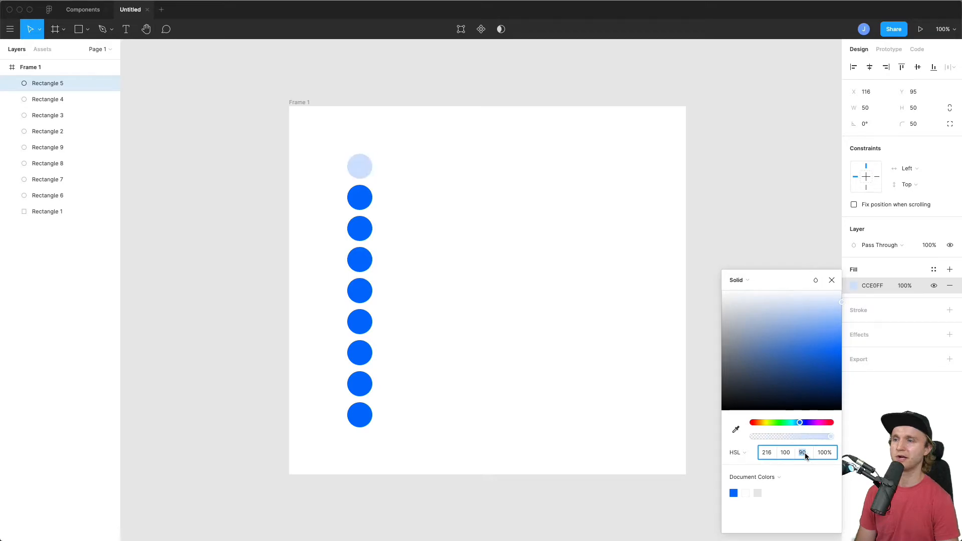
Undo the lightness changes to the top circle's fill and deselect it.
{"action": "left_click", "coordinate": [519, 177]}
{"action": "key", "text": "ctrl+z"}
{"action": "key", "text": "ctrl+z"}
{"action": "key", "text": "ctrl+z"}
{"action": "key", "text": "ctrl+z"}
{"action": "key", "text": "ctrl+shift+z"}
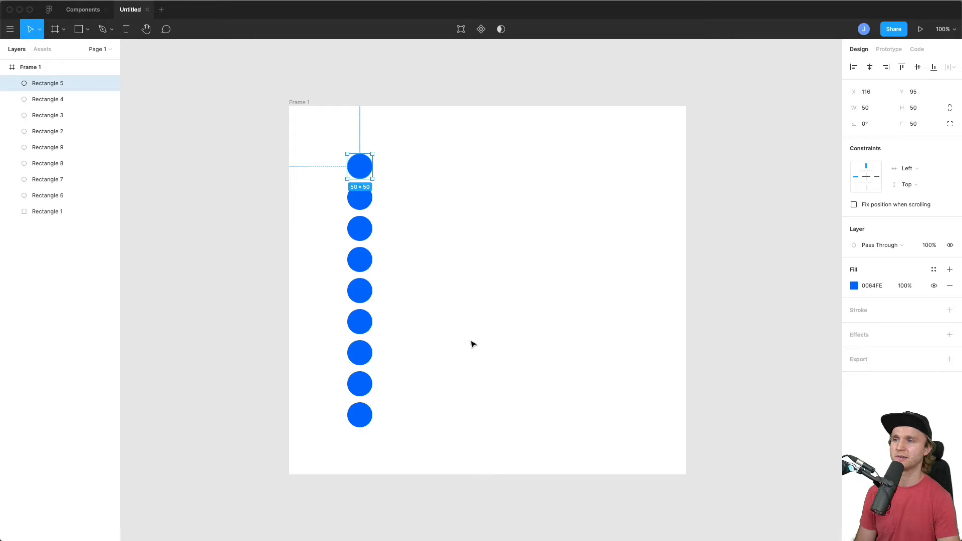
{"action": "left_click", "coordinate": [477, 335]}
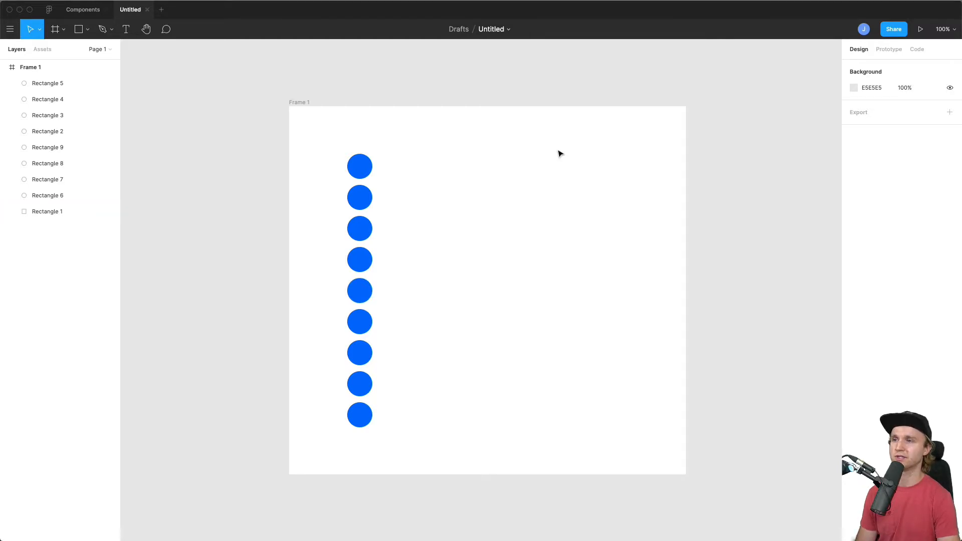
Look over the Scale color scale generator in the browser and return to the Figma file.
{"action": "key", "text": "super+Tab"}
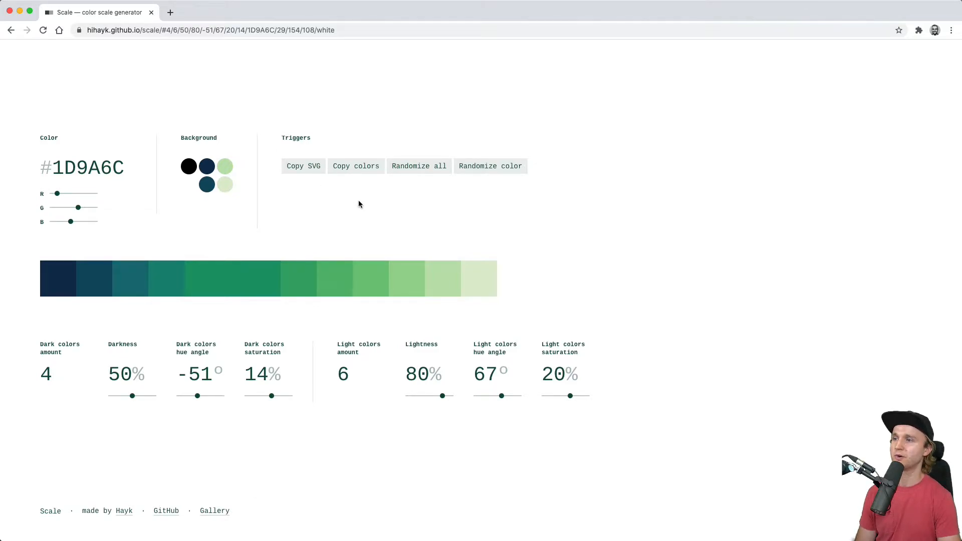
{"action": "key", "text": "super+Tab"}
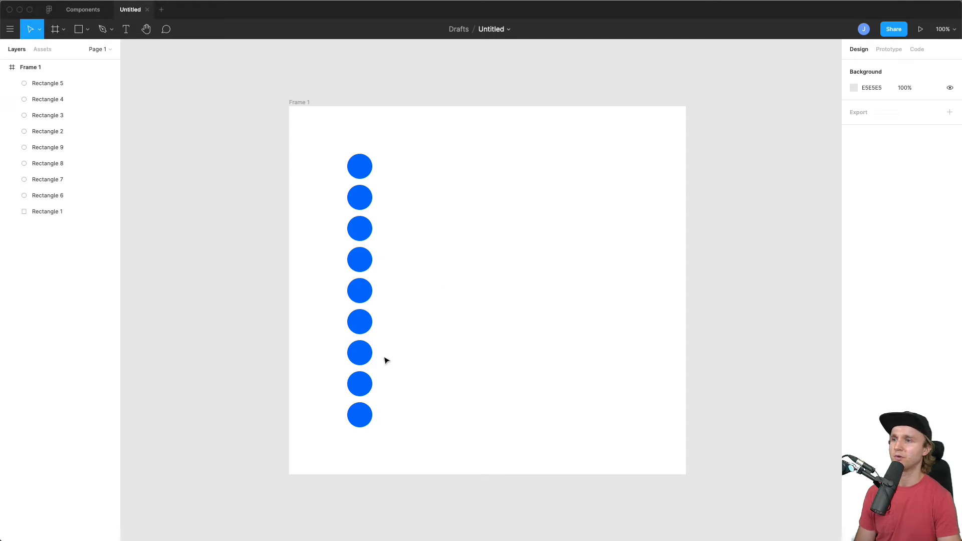
{"action": "left_click", "coordinate": [368, 292]}
{"action": "left_click", "coordinate": [368, 261]}
{"action": "left_click", "coordinate": [368, 230]}
{"action": "left_click", "coordinate": [366, 194]}
{"action": "left_click", "coordinate": [369, 162]}
{"action": "left_click", "coordinate": [369, 320]}
{"action": "left_click", "coordinate": [368, 352]}
{"action": "left_click", "coordinate": [367, 384]}
{"action": "left_click", "coordinate": [367, 414]}
{"action": "left_click", "coordinate": [367, 291]}
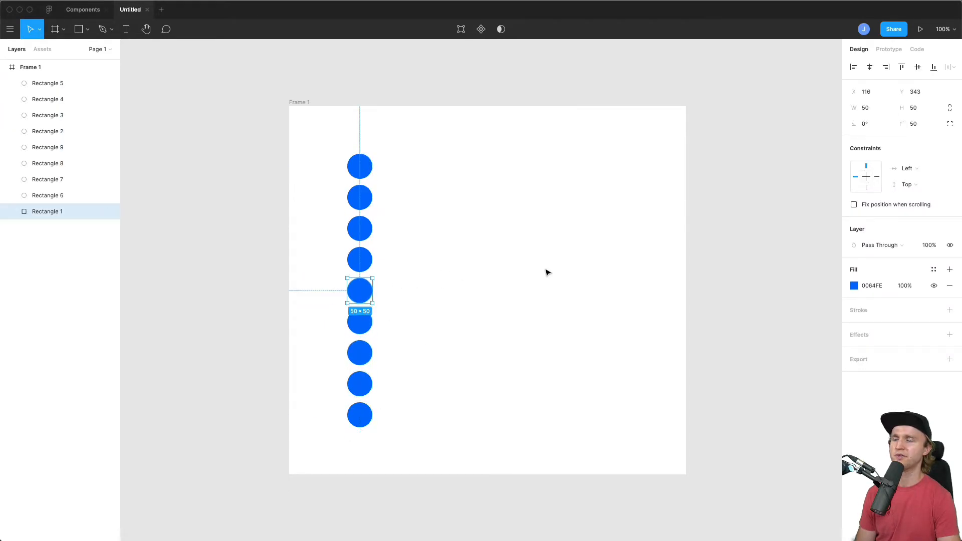
{"action": "left_click", "coordinate": [547, 272]}
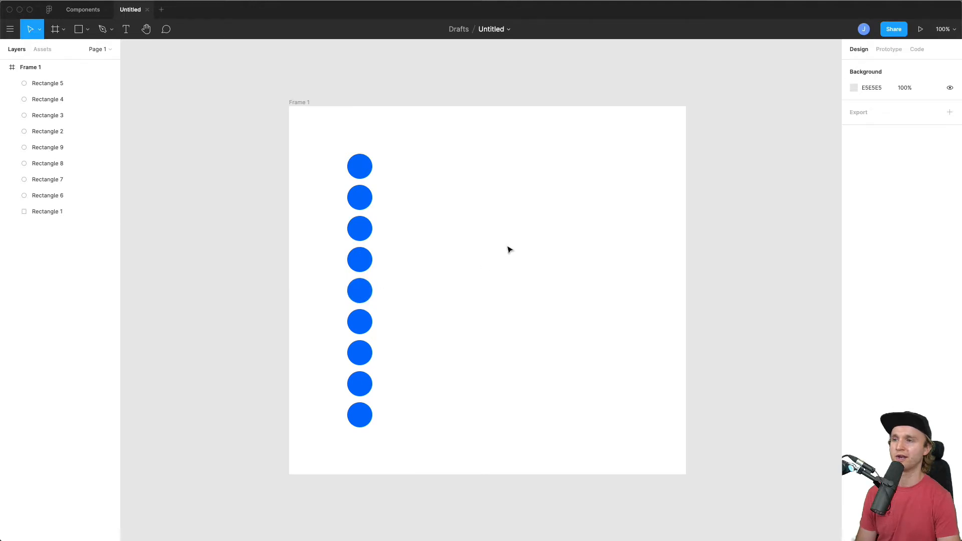
{"action": "left_click", "coordinate": [360, 291]}
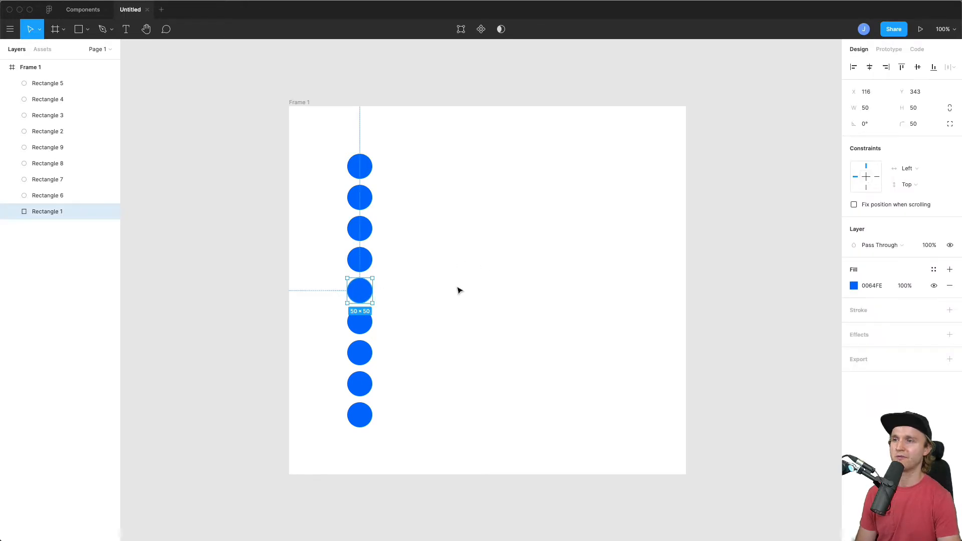
{"action": "left_click", "coordinate": [365, 415]}
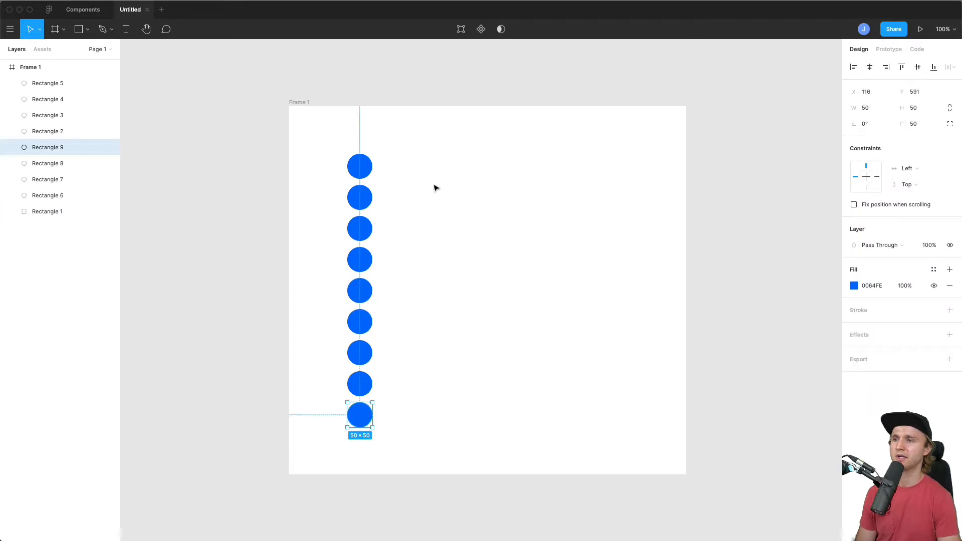
{"action": "left_click", "coordinate": [360, 166]}
{"action": "left_click", "coordinate": [519, 173]}
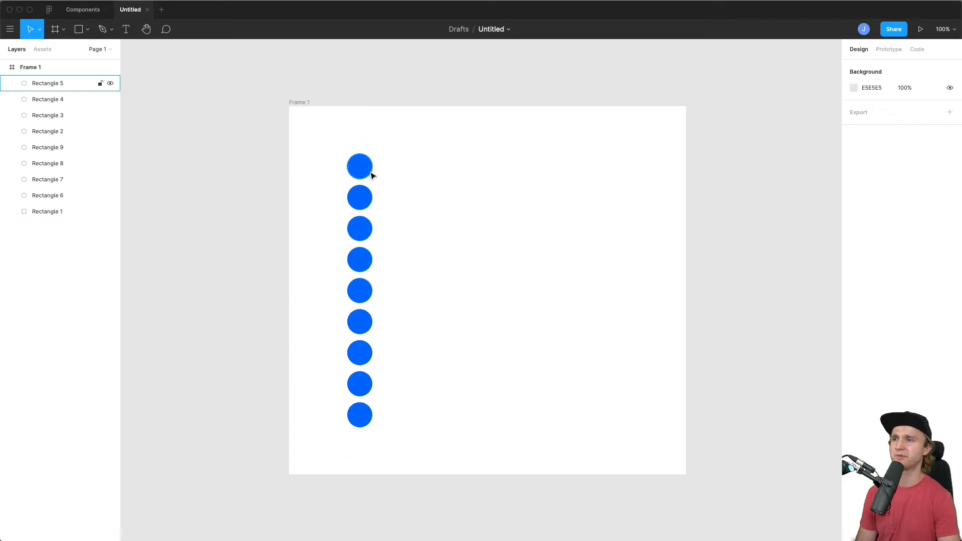
Copy the middle circle's fill hex 0064FE and set it as the base color in the Scale generator in the browser.
{"action": "left_click", "coordinate": [361, 293]}
{"action": "left_click", "coordinate": [883, 285]}
{"action": "key", "text": "super+c"}
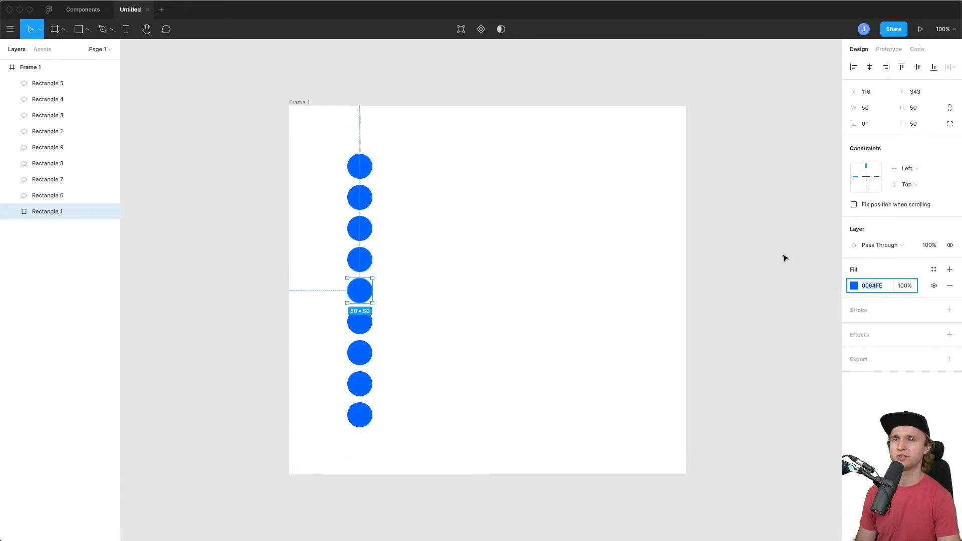
{"action": "key", "text": "super+Tab"}
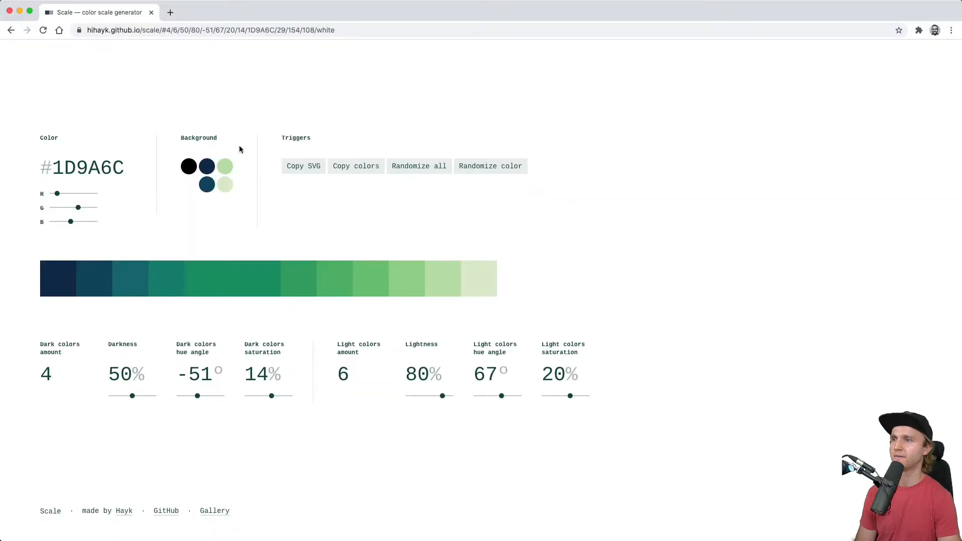
{"action": "left_click_drag", "start_coordinate": [124, 169], "coordinate": [52, 169]}
{"action": "key", "text": "super+v"}
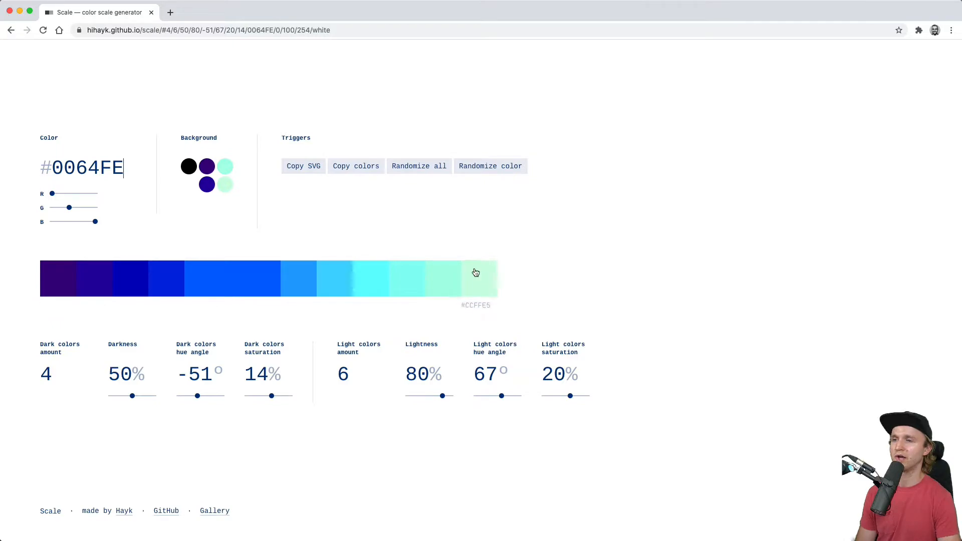
Reduce the amount of light colors in the generated scale to 4.
{"action": "left_click", "coordinate": [347, 373]}
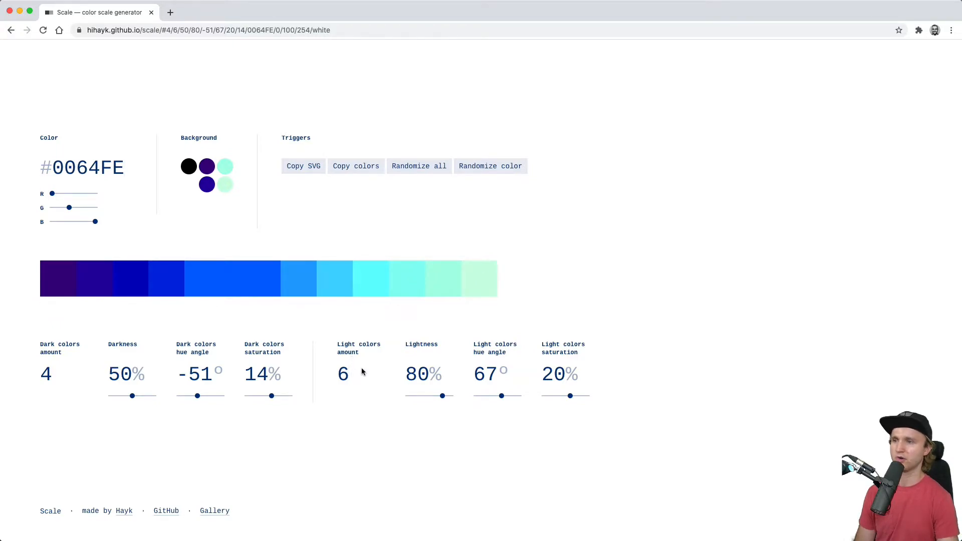
{"action": "key", "text": "Down"}
{"action": "key", "text": "Down"}
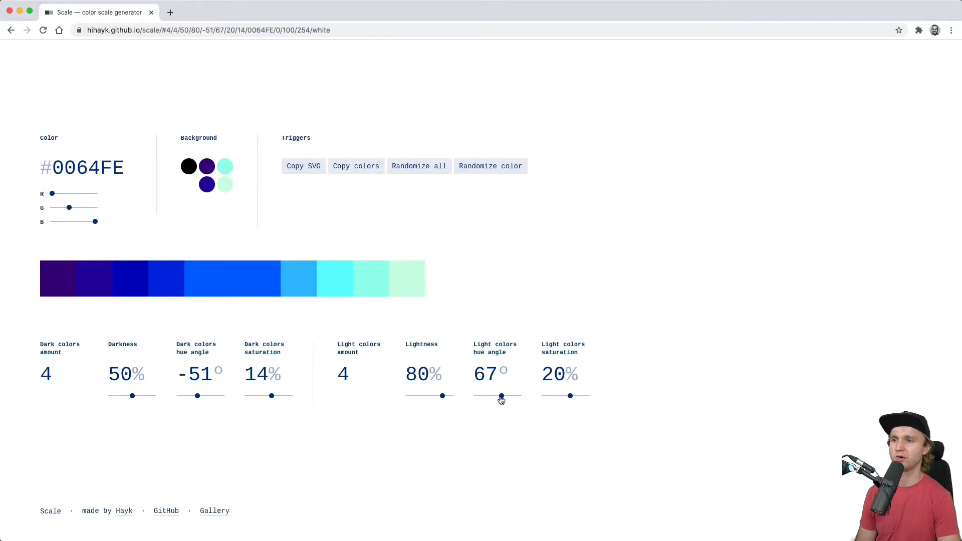
Set the hue angle of the light colors to 6° so the light shades stay blue.
{"action": "left_click_drag", "start_coordinate": [501, 397], "coordinate": [497, 395]}
{"action": "left_click", "coordinate": [498, 377]}
{"action": "key", "text": "Up"}
{"action": "key", "text": "Up"}
{"action": "key", "text": "Up"}
{"action": "key", "text": "Up"}
{"action": "key", "text": "Up"}
{"action": "key", "text": "Up"}
{"action": "key", "text": "Up"}
{"action": "key", "text": "Up"}
{"action": "key", "text": "Up"}
{"action": "key", "text": "Up"}
{"action": "key", "text": "Up"}
{"action": "key", "text": "Up"}
{"action": "key", "text": "Up"}
{"action": "key", "text": "Up"}
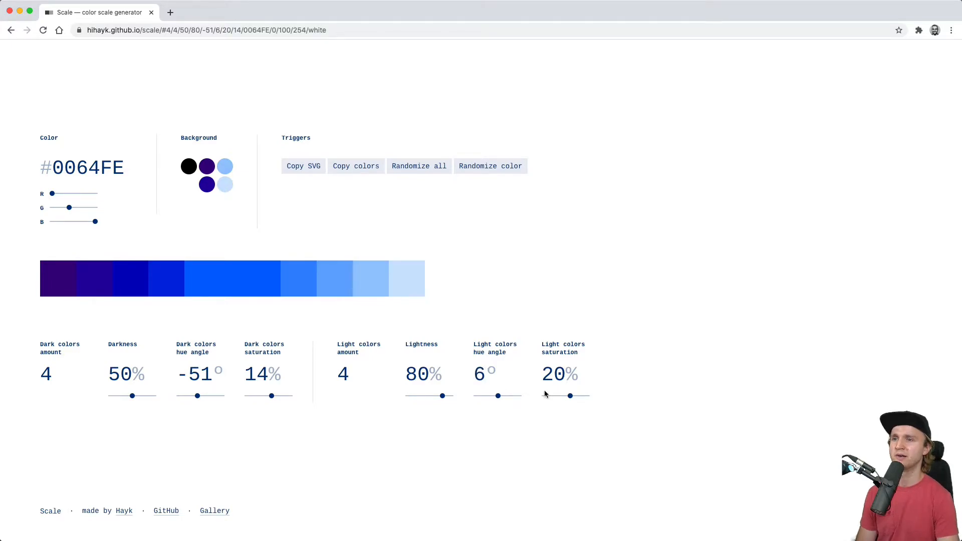
Set the light colors' saturation to 100%, trying the -100% extreme for comparison before restoring 100%.
{"action": "left_click", "coordinate": [554, 373]}
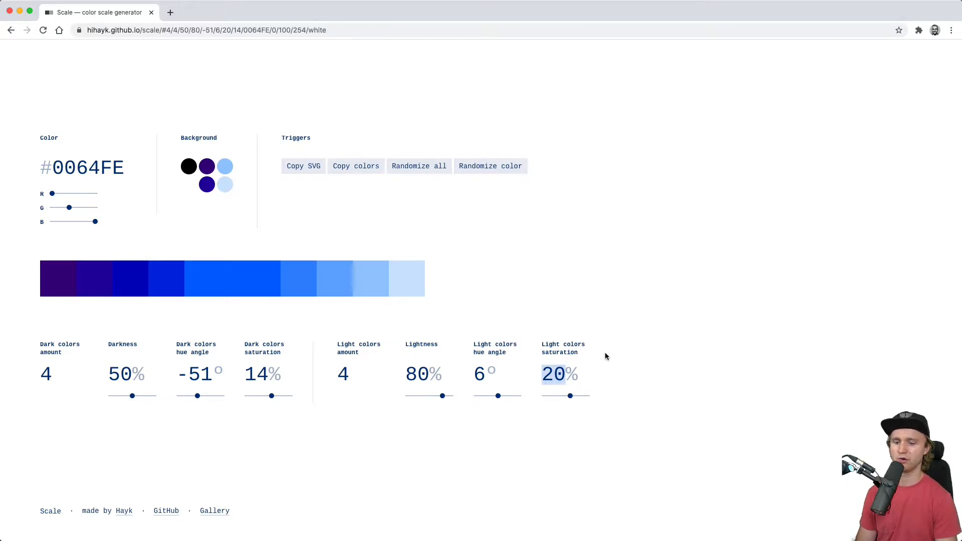
{"action": "type", "text": "100"}
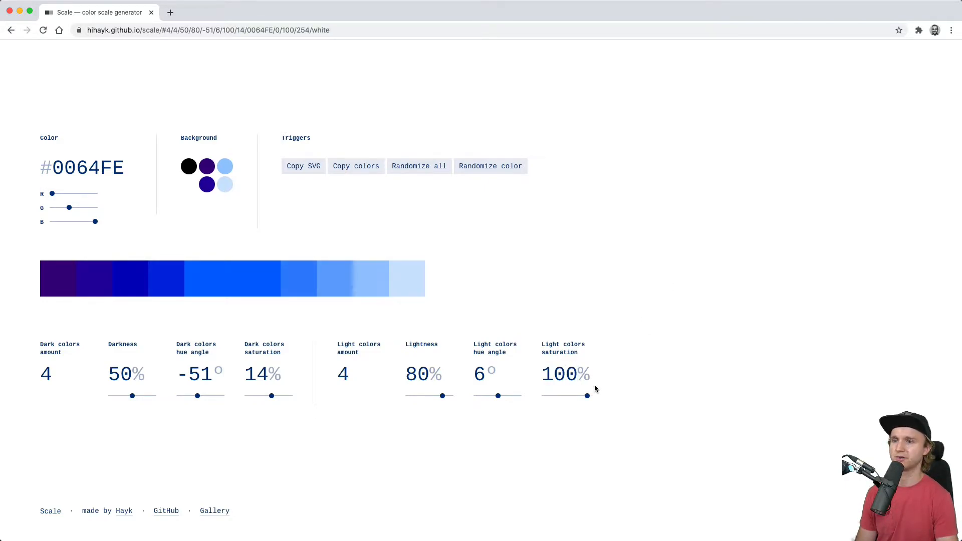
{"action": "left_click_drag", "start_coordinate": [585, 396], "coordinate": [543, 399]}
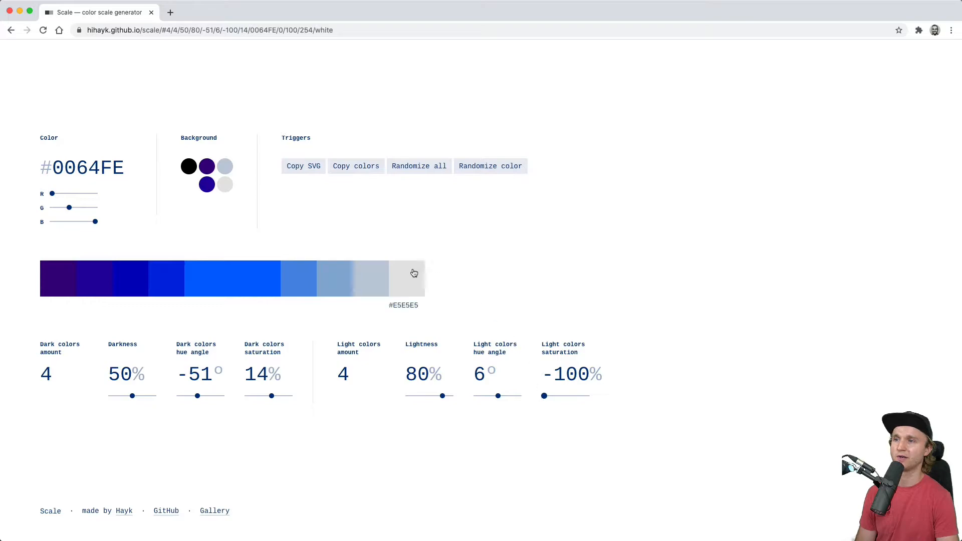
{"action": "left_click_drag", "start_coordinate": [544, 396], "coordinate": [593, 398]}
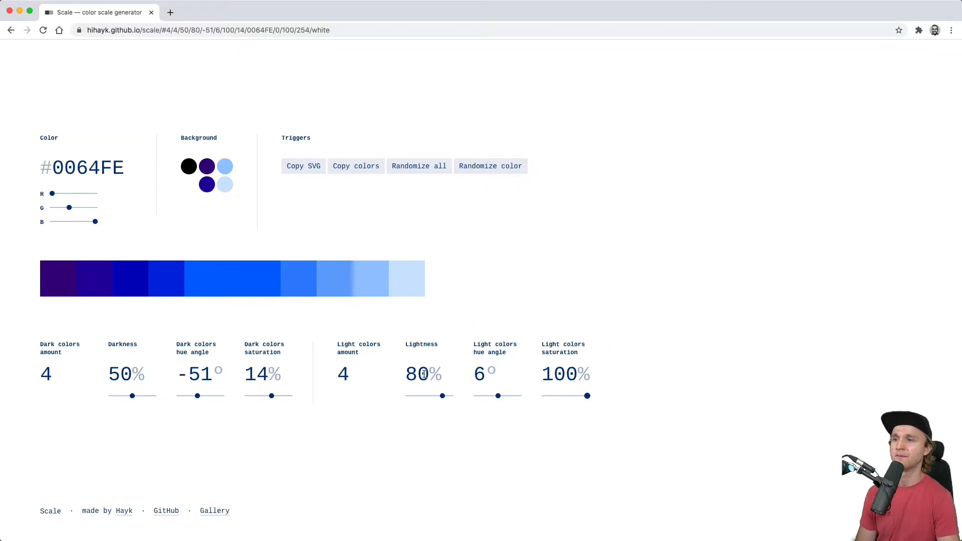
Raise the lightness of the light colors to 96%.
{"action": "mouse_move", "coordinate": [419, 283]}
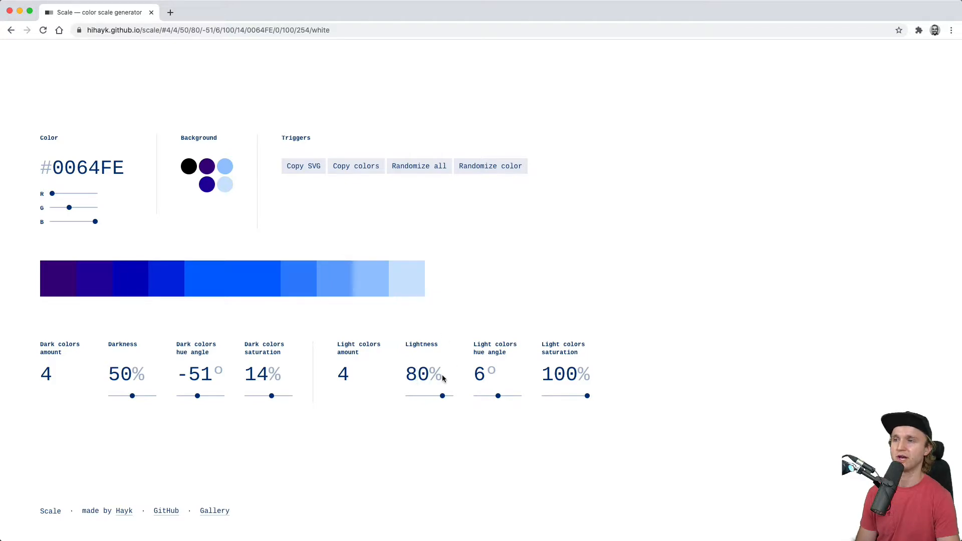
{"action": "scroll", "coordinate": [422, 374], "scroll_direction": "up", "scroll_amount": 8}
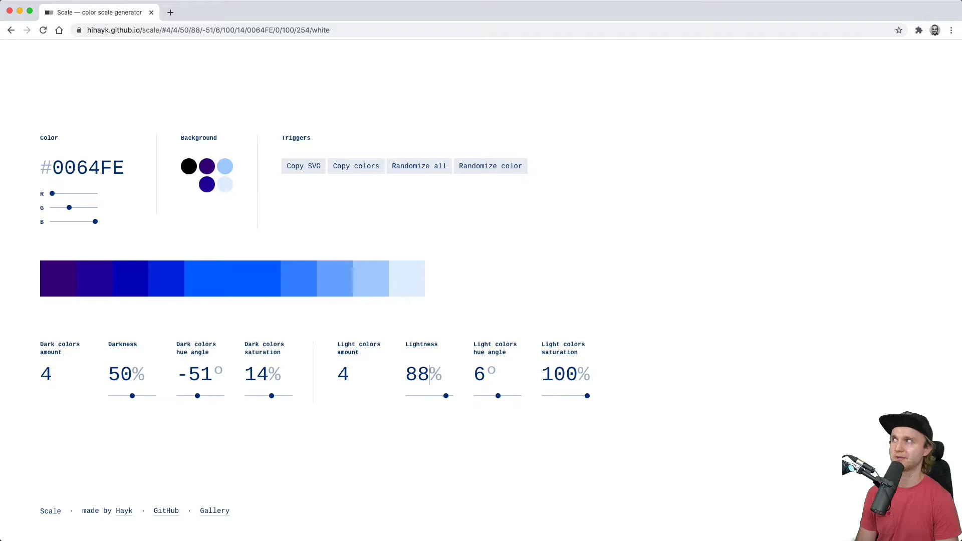
{"action": "scroll", "coordinate": [422, 374], "scroll_direction": "up", "scroll_amount": 5}
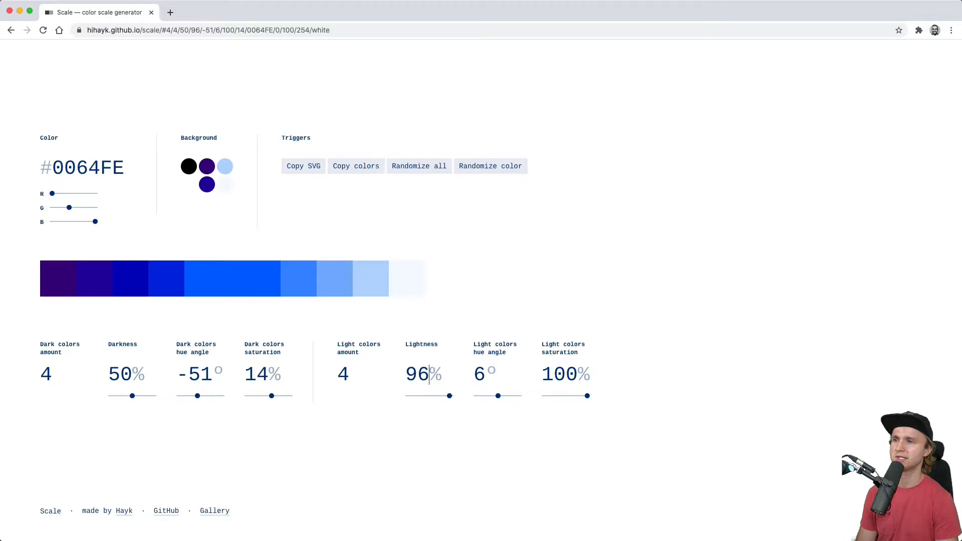
{"action": "scroll", "coordinate": [429, 374], "scroll_direction": "down", "scroll_amount": 1}
{"action": "scroll", "coordinate": [429, 374], "scroll_direction": "up", "scroll_amount": 1}
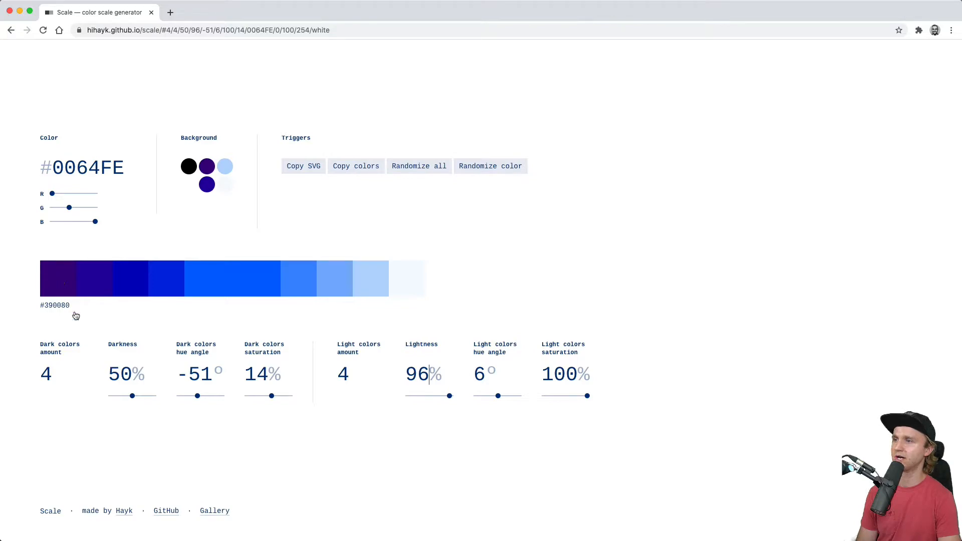
Set the darkness of the dark colors to 85% and their hue angle to -10°.
{"action": "left_click_drag", "start_coordinate": [133, 397], "coordinate": [147, 397]}
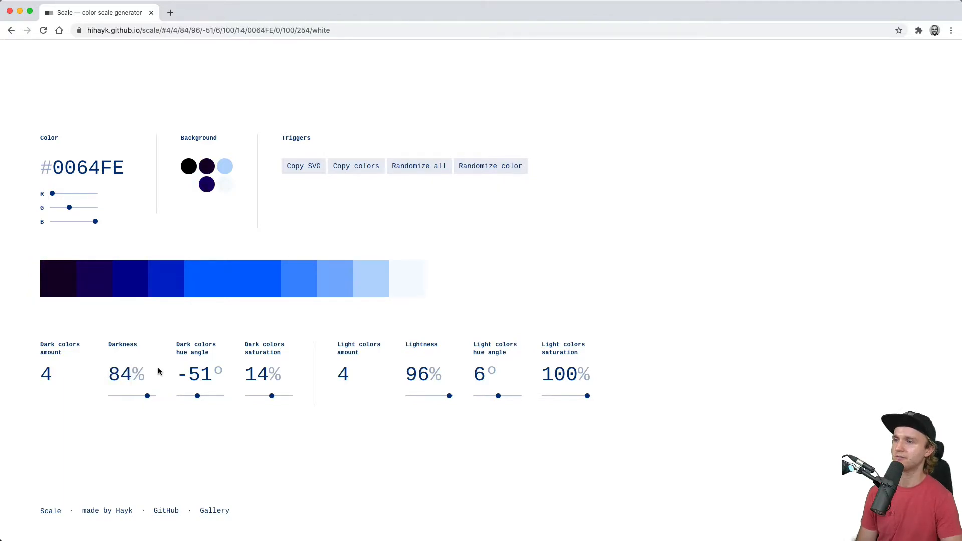
{"action": "key", "text": "Right"}
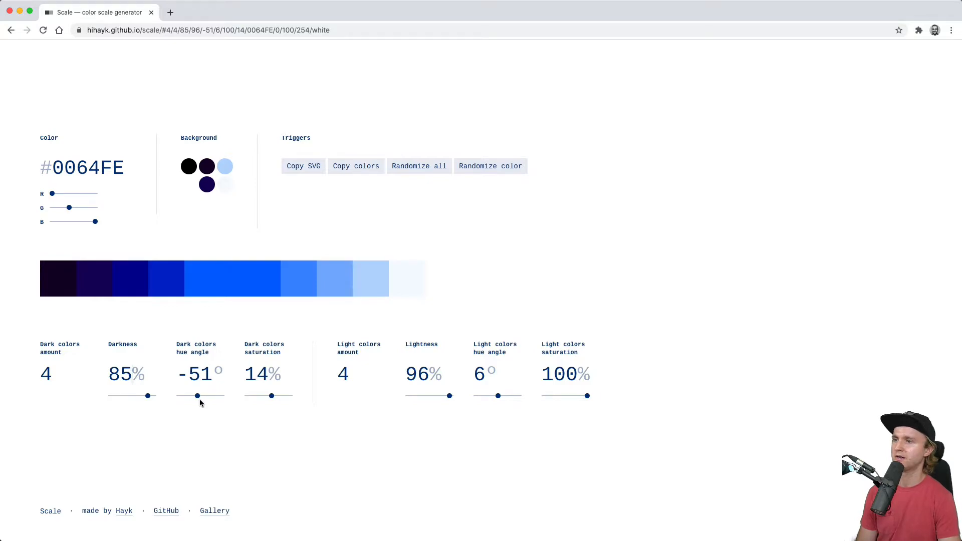
{"action": "mouse_move", "coordinate": [199, 398]}
{"action": "left_mouse_down"}
{"action": "mouse_move", "coordinate": [208, 397]}
{"action": "mouse_move", "coordinate": [199, 398]}
{"action": "left_mouse_up"}
{"action": "left_click", "coordinate": [198, 378]}
{"action": "key", "text": "Up"}
{"action": "key", "text": "Up"}
{"action": "key", "text": "Up"}
{"action": "key", "text": "Up"}
{"action": "key", "text": "Up"}
{"action": "key", "text": "Up"}
{"action": "key", "text": "Up"}
{"action": "key", "text": "Up"}
{"action": "key", "text": "Up"}
{"action": "key", "text": "Up"}
{"action": "key", "text": "Up"}
{"action": "key", "text": "Up"}
{"action": "key", "text": "Up"}
{"action": "key", "text": "Up"}
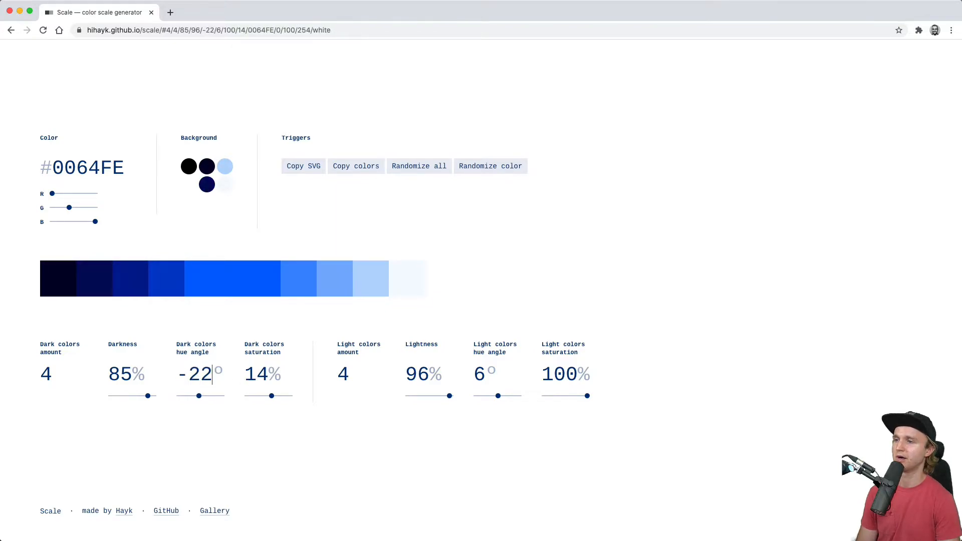
{"action": "key", "text": "Up"}
{"action": "key", "text": "Up"}
{"action": "key", "text": "Down"}
{"action": "key", "text": "Down"}
{"action": "key", "text": "Up"}
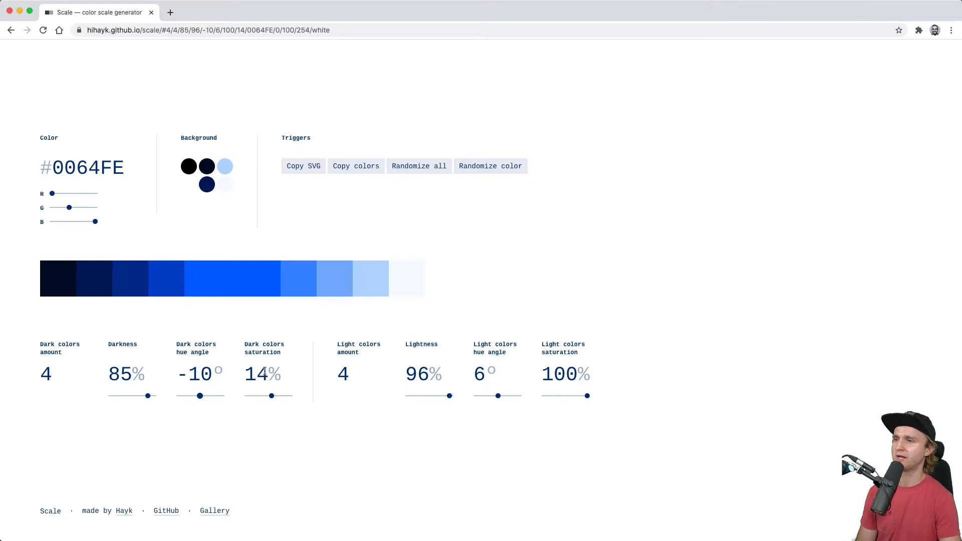
Set the dark colors' saturation to 30%, trying the -100% extreme first for comparison.
{"action": "left_click", "coordinate": [255, 375]}
{"action": "left_click_drag", "start_coordinate": [274, 398], "coordinate": [233, 397]}
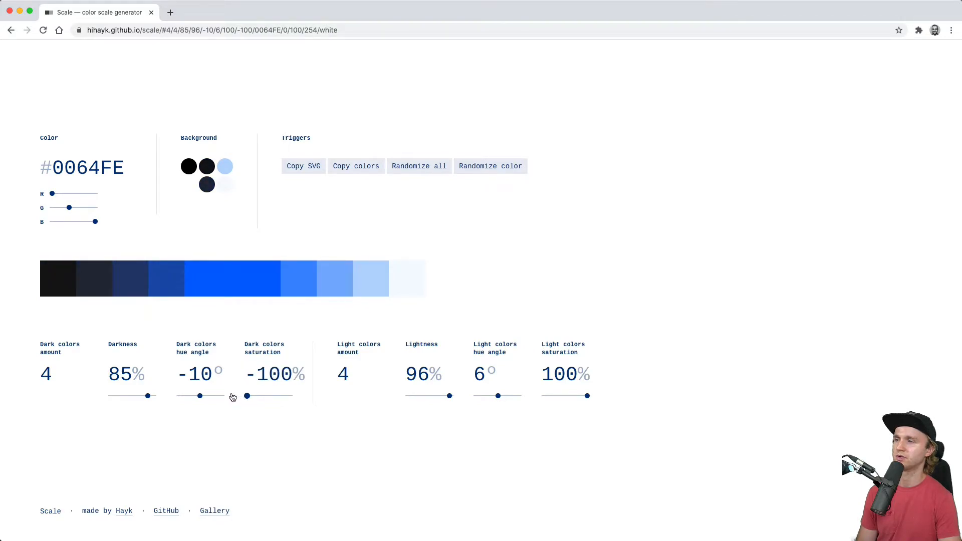
{"action": "mouse_move", "coordinate": [68, 273]}
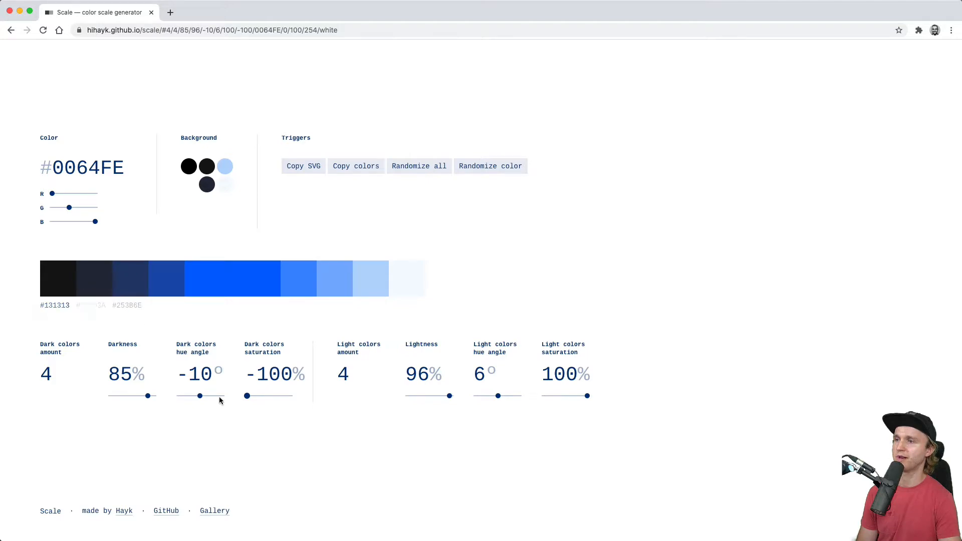
{"action": "left_click_drag", "start_coordinate": [247, 396], "coordinate": [276, 396]}
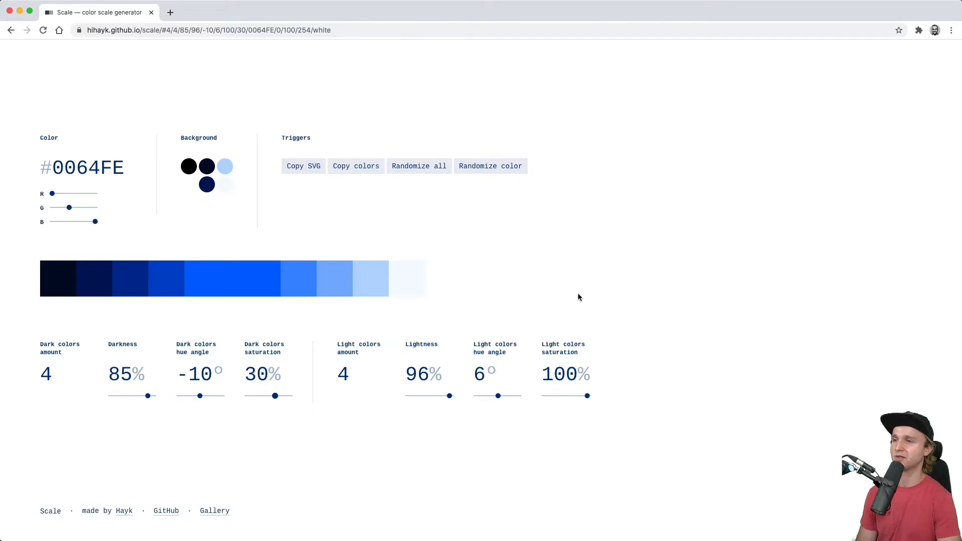
Copy all colors of the generated scale and switch to the Figma file with the circles.
{"action": "mouse_move", "coordinate": [291, 321]}
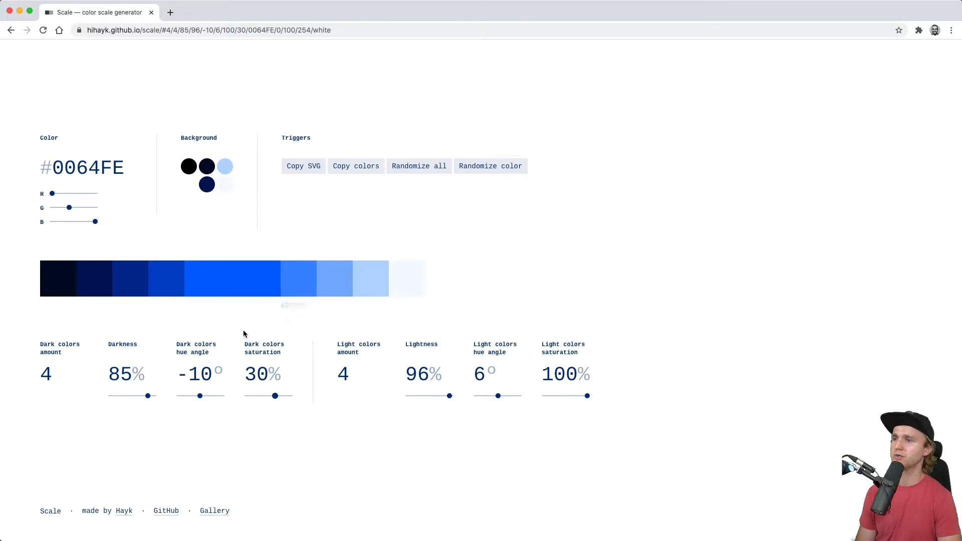
{"action": "left_click", "coordinate": [229, 283]}
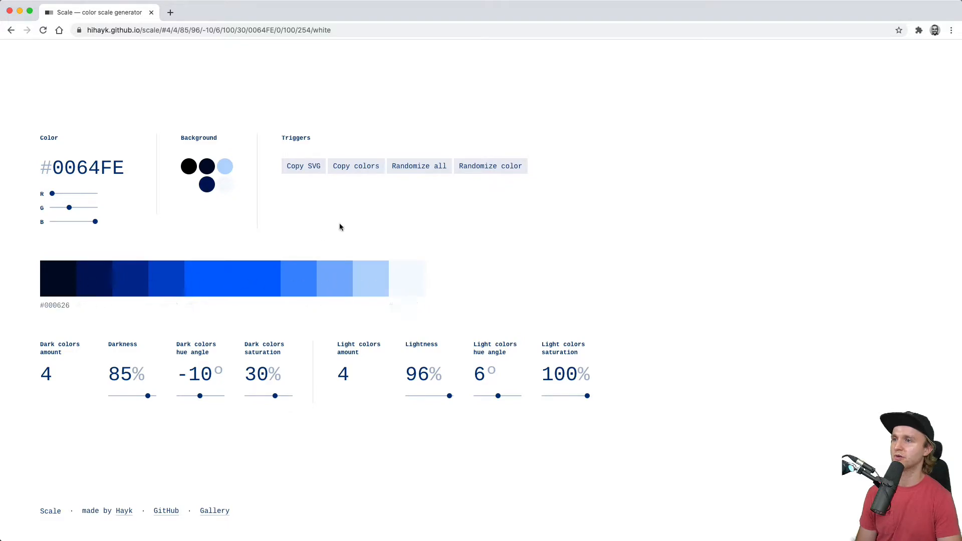
{"action": "left_click", "coordinate": [367, 171]}
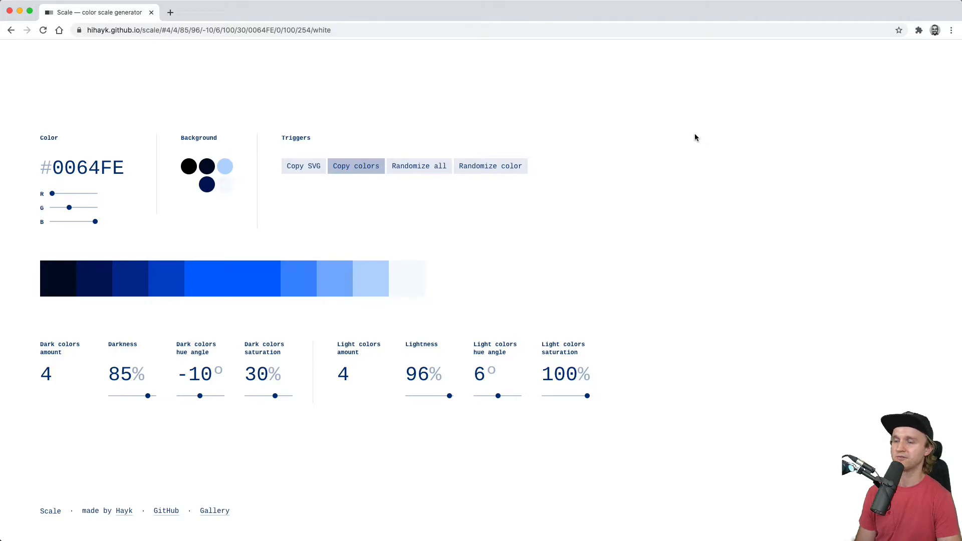
{"action": "key", "text": "super+Tab"}
{"action": "left_click", "coordinate": [503, 216]}
{"action": "left_click_drag", "start_coordinate": [545, 255], "coordinate": [494, 240]}
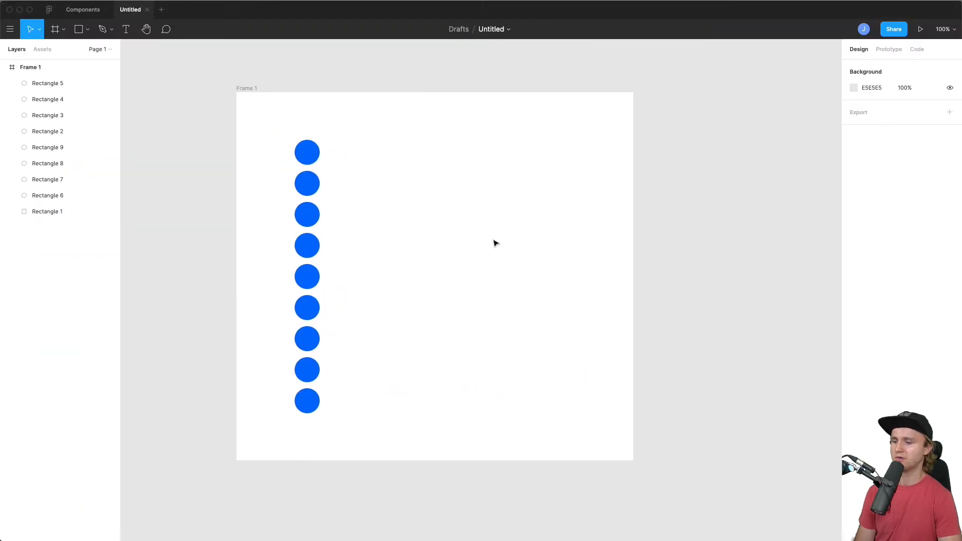
Add a text box of about 245 × 390 beside the circles in Frame 1 and fill it with the copied color codes.
{"action": "key", "text": "t"}
{"action": "left_click_drag", "start_coordinate": [424, 161], "coordinate": [547, 357]}
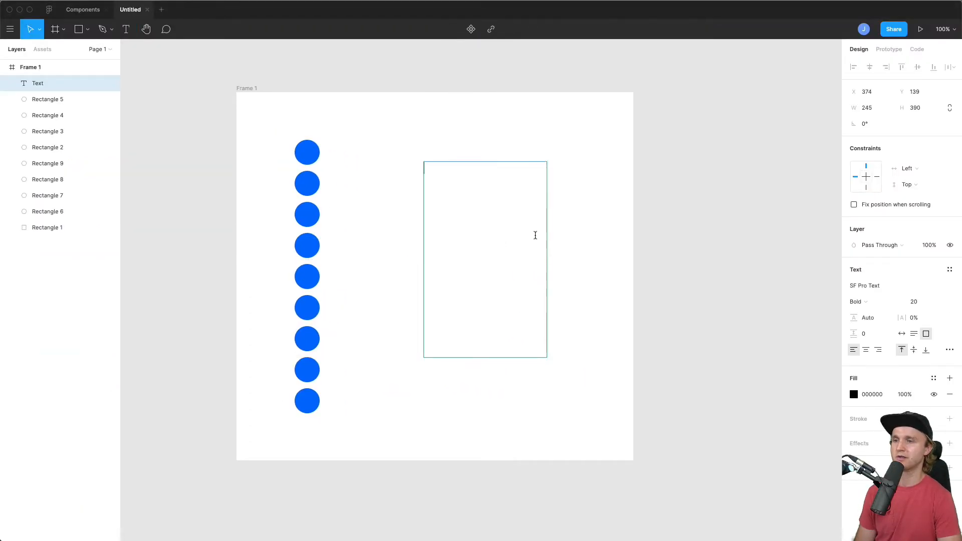
{"action": "type", "text": "#000626 #00145C #002993 #0044C9 #0064FE #3D8AFF #7AB1FF #B8D7FF #F5FAFF"}
{"action": "key", "text": "Escape"}
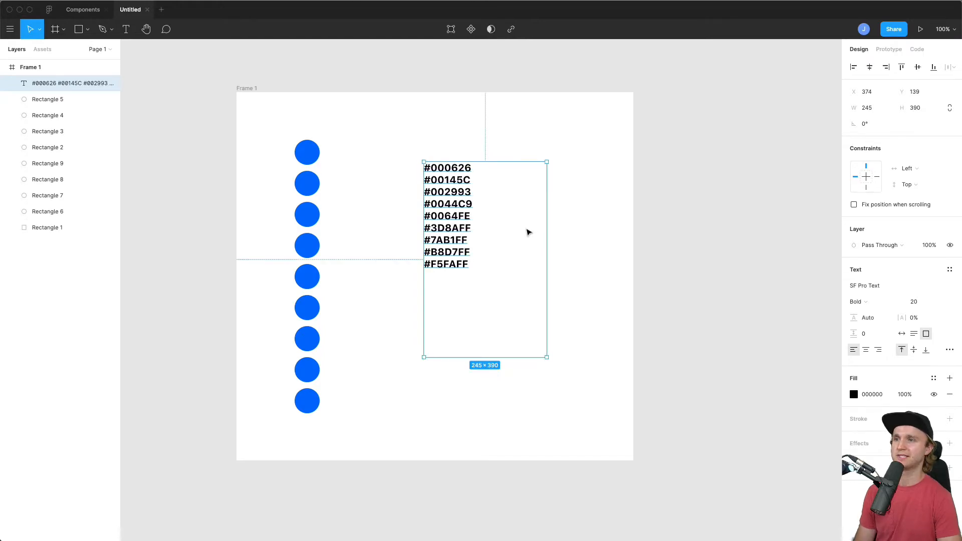
{"action": "left_click_drag", "start_coordinate": [457, 185], "coordinate": [465, 206]}
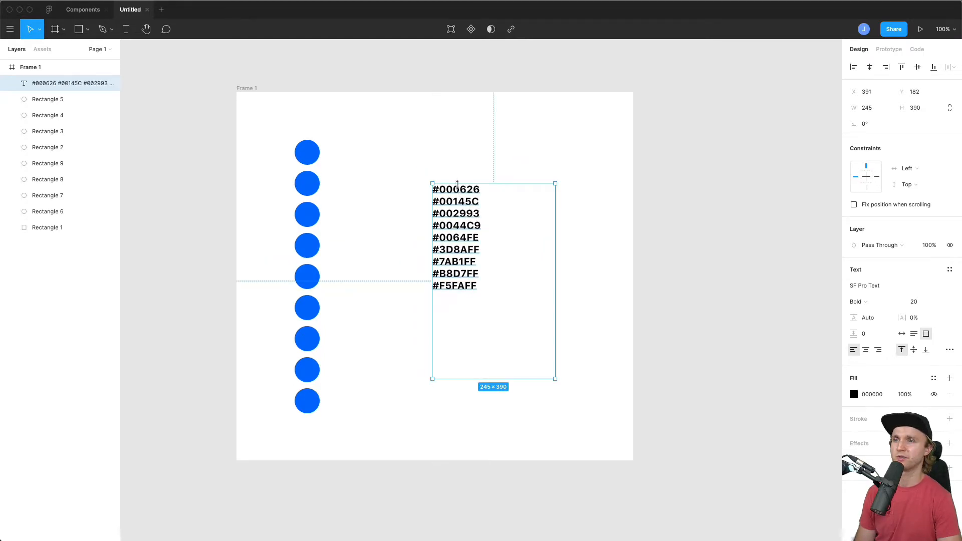
Insert the heading "Blues:" on its own line above the list of color codes.
{"action": "double_click", "coordinate": [526, 190]}
{"action": "left_click", "coordinate": [525, 190]}
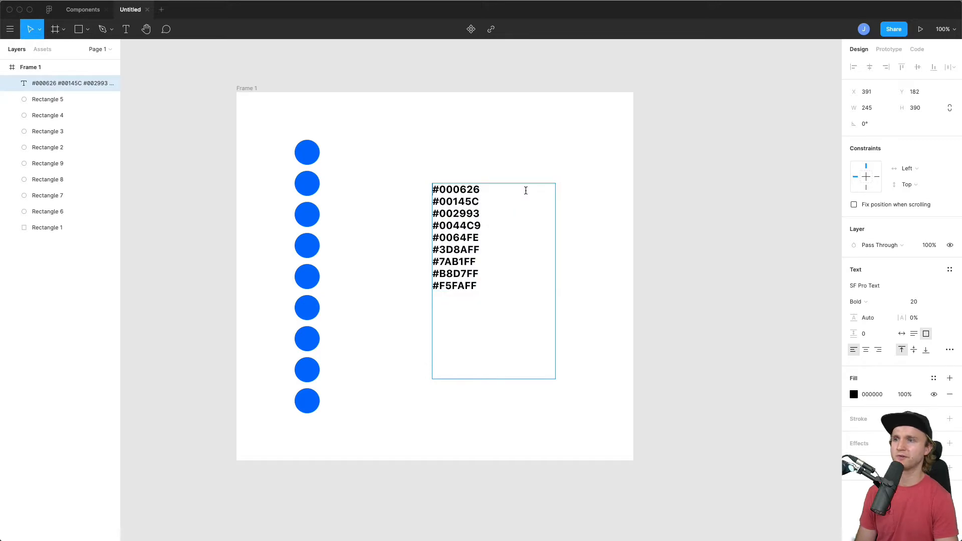
{"action": "key", "text": "Return"}
{"action": "type", "text": "Blue"}
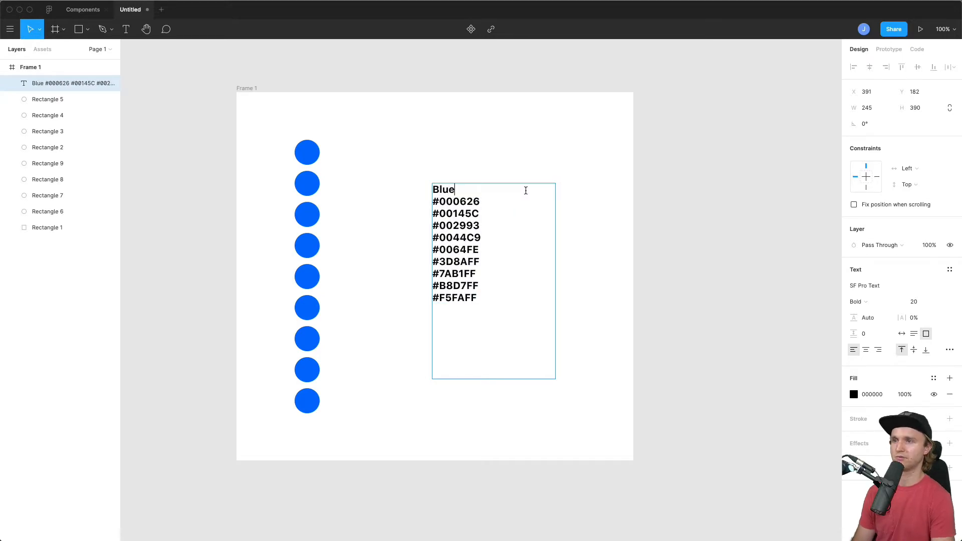
{"action": "key", "text": "Escape"}
{"action": "double_click", "coordinate": [457, 190]}
{"action": "left_click", "coordinate": [457, 190]}
{"action": "type", "text": "s:"}
Change the color codes below the heading to regular weight and move the text box off the frame, left of the circles.
{"action": "left_click_drag", "start_coordinate": [485, 299], "coordinate": [389, 204]}
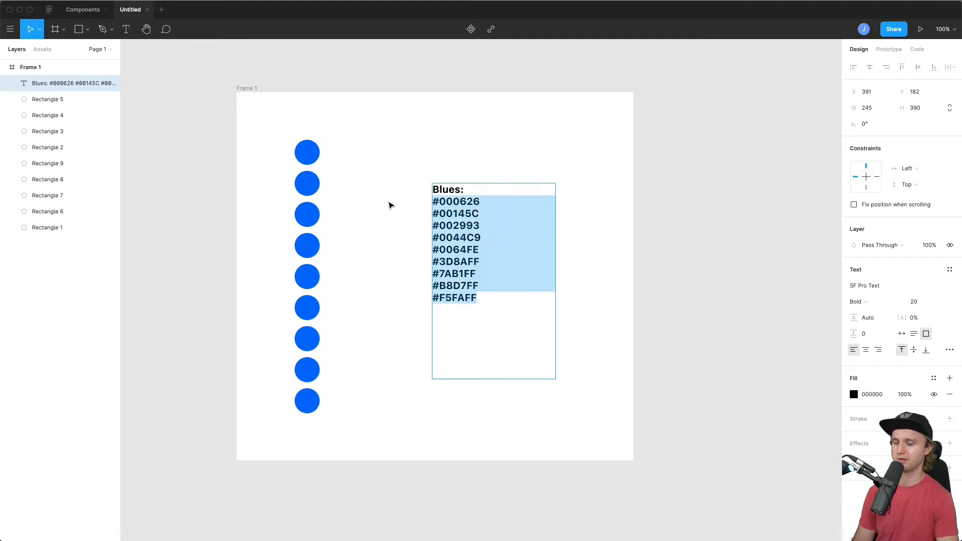
{"action": "key", "text": "super+b"}
{"action": "key", "text": "Escape"}
{"action": "left_click_drag", "start_coordinate": [499, 219], "coordinate": [221, 231]}
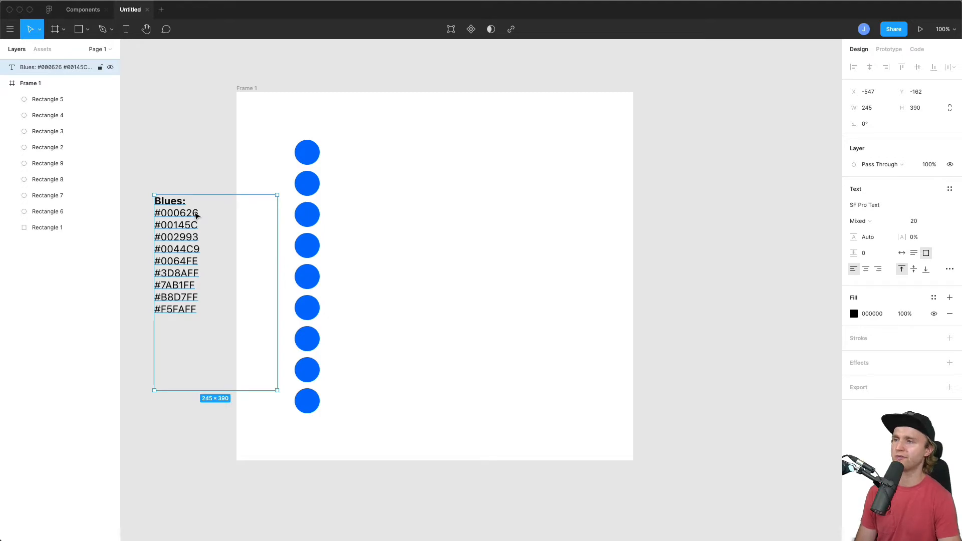
Copy the code F5FAFF from the Blues list and apply it as the fill of the bottom circle.
{"action": "double_click", "coordinate": [171, 309]}
{"action": "left_click", "coordinate": [185, 310]}
{"action": "left_click_drag", "start_coordinate": [160, 310], "coordinate": [196, 311]}
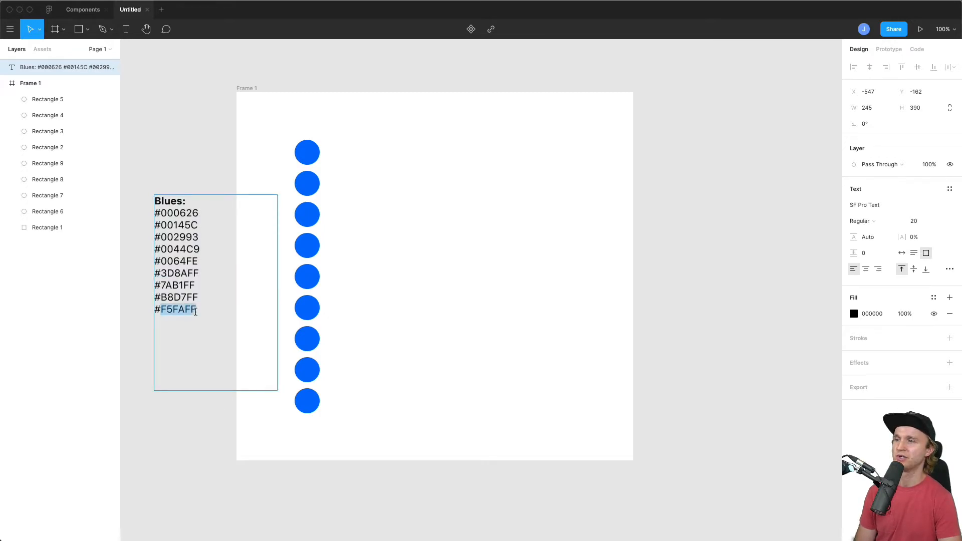
{"action": "left_click", "coordinate": [164, 311]}
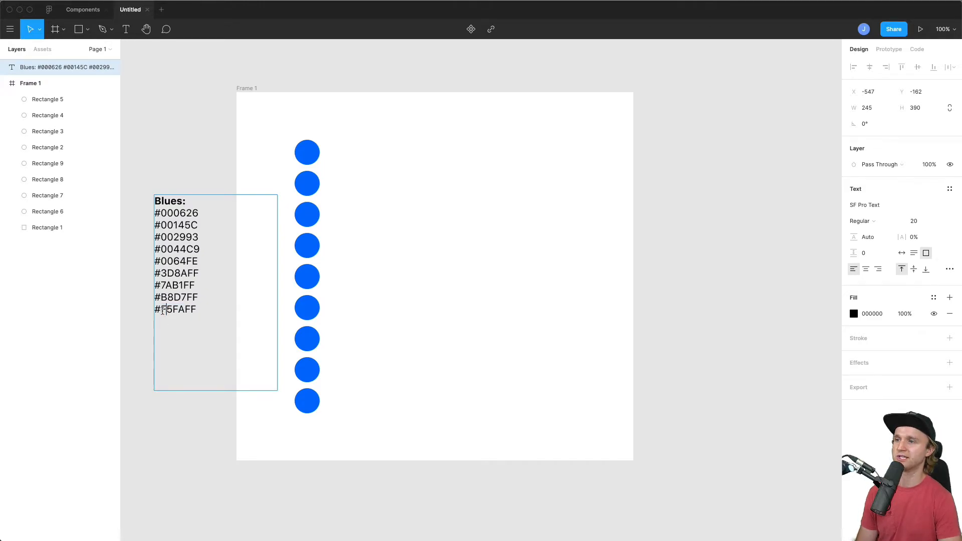
{"action": "left_click_drag", "start_coordinate": [160, 311], "coordinate": [198, 312]}
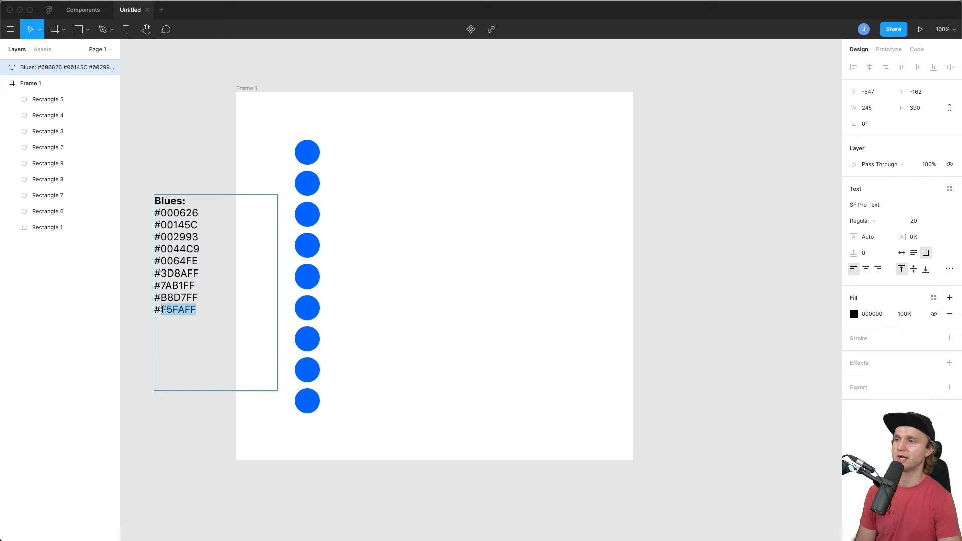
{"action": "left_click_drag", "start_coordinate": [160, 213], "coordinate": [210, 213]}
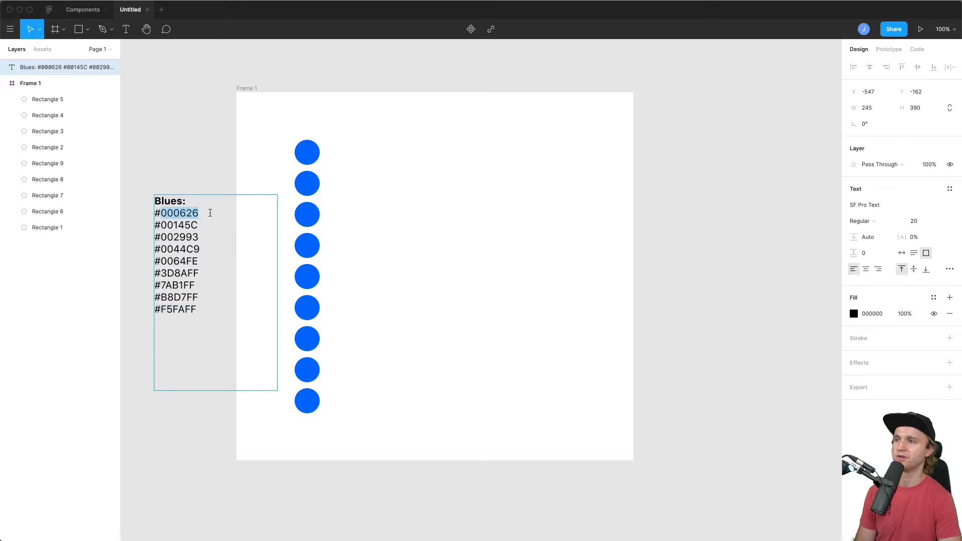
{"action": "left_click", "coordinate": [181, 309]}
{"action": "left_click_drag", "start_coordinate": [199, 306], "coordinate": [161, 309]}
{"action": "key", "text": "super+c"}
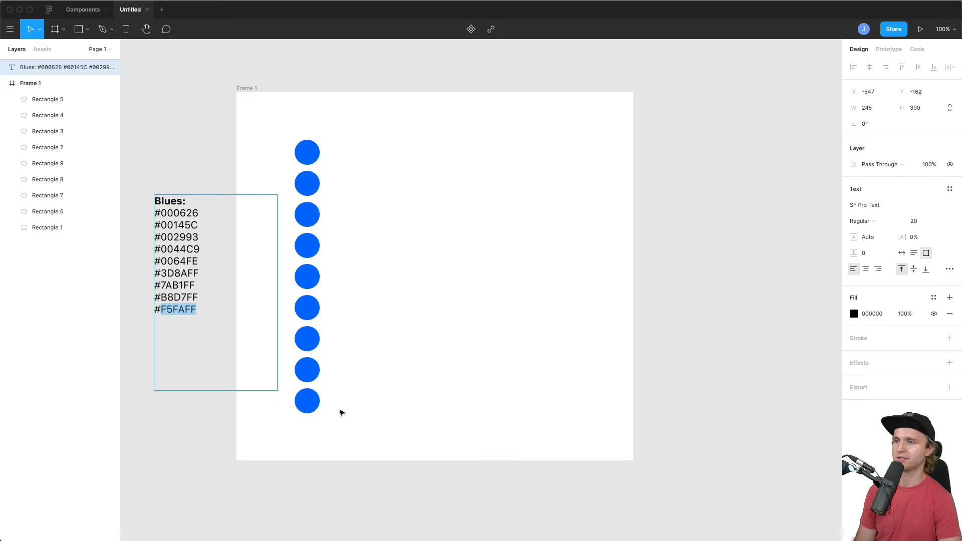
{"action": "left_click", "coordinate": [311, 403]}
{"action": "left_click", "coordinate": [885, 288]}
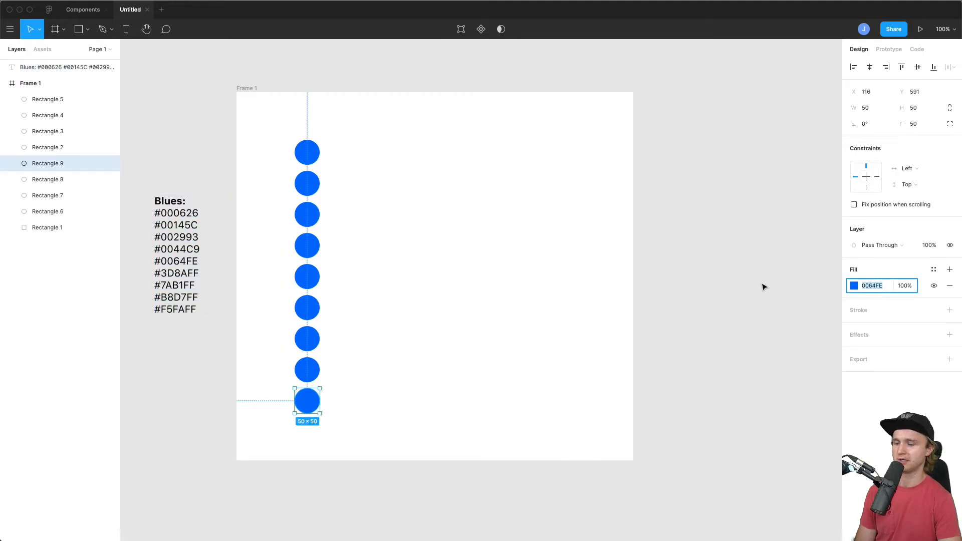
{"action": "key", "text": "super+v"}
{"action": "key", "text": "Tab"}
Apply the code B8D7FF from the Blues list as the fill of the second circle from the bottom.
{"action": "double_click", "coordinate": [184, 300]}
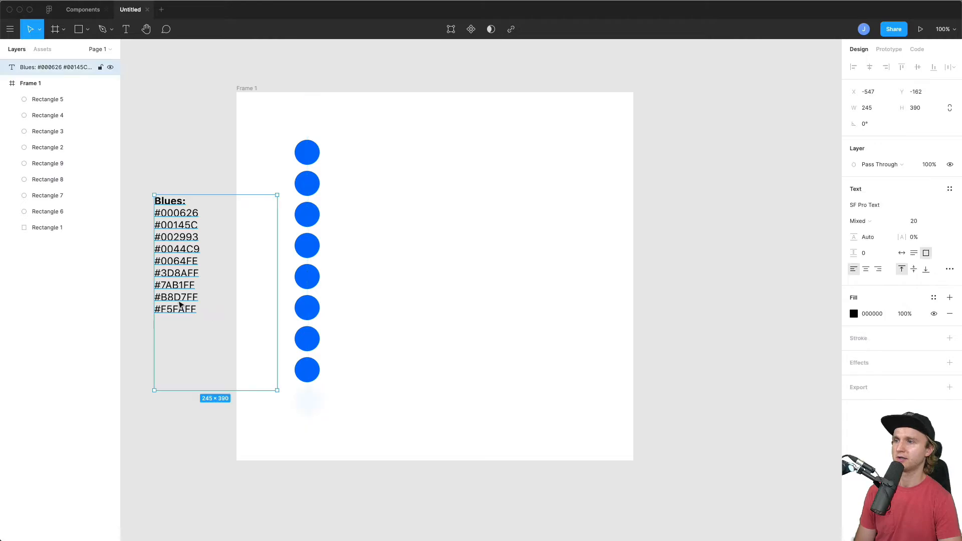
{"action": "double_click", "coordinate": [185, 297]}
{"action": "key", "text": "super+c"}
{"action": "key", "text": "Escape"}
{"action": "left_click", "coordinate": [307, 370]}
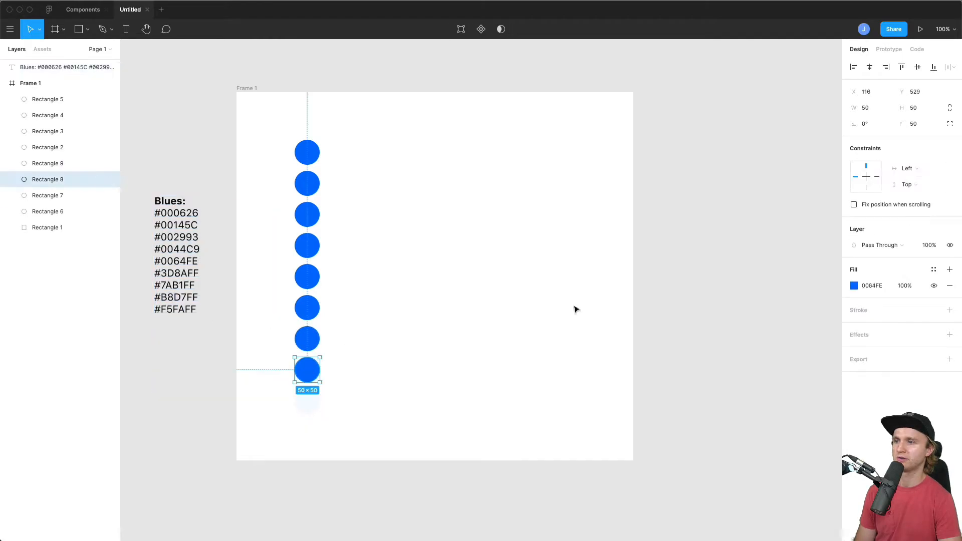
{"action": "left_click", "coordinate": [877, 285]}
{"action": "key", "text": "super+v"}
{"action": "key", "text": "Tab"}
Apply the code 7AB1FF from the Blues list as the fill of the third circle from the bottom.
{"action": "double_click", "coordinate": [174, 287]}
{"action": "left_click_drag", "start_coordinate": [196, 286], "coordinate": [160, 287]}
{"action": "key", "text": "super+c"}
{"action": "key", "text": "Escape"}
{"action": "left_click", "coordinate": [306, 339]}
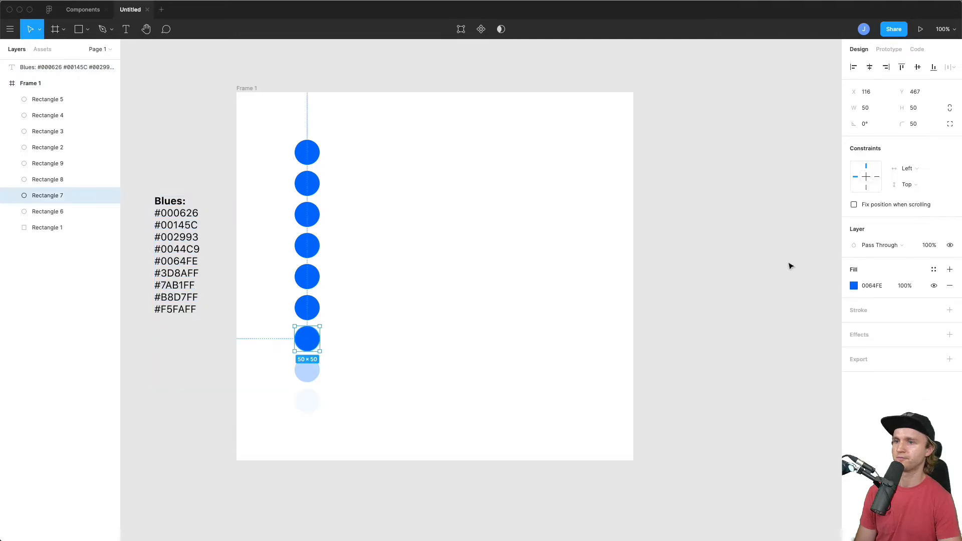
{"action": "left_click", "coordinate": [878, 285]}
{"action": "key", "text": "super+v"}
{"action": "key", "text": "Escape"}
Apply the code 3D8AFF from the Blues list as the fill of the circle just below the middle one.
{"action": "double_click", "coordinate": [183, 273]}
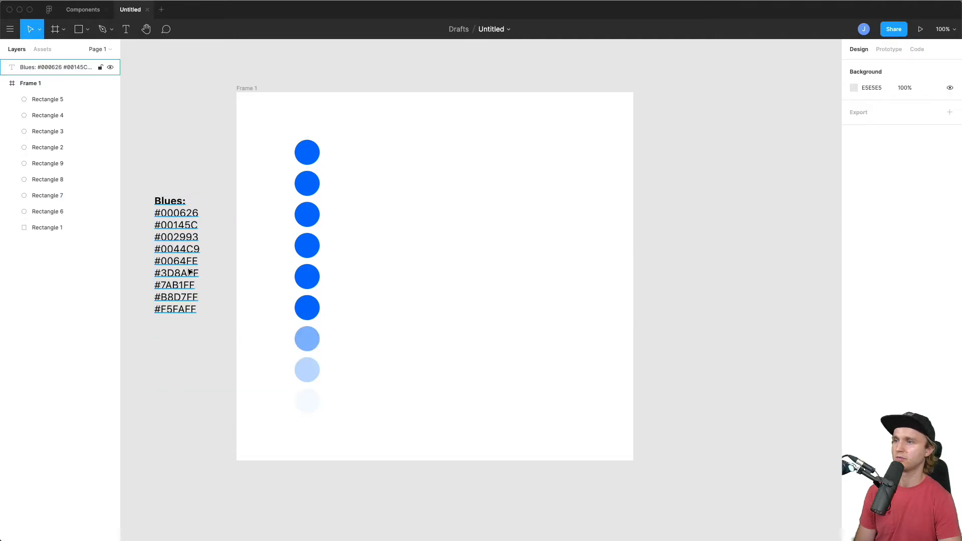
{"action": "key", "text": "super+a"}
{"action": "left_click_drag", "start_coordinate": [199, 273], "coordinate": [161, 275]}
{"action": "key", "text": "super+c"}
{"action": "key", "text": "Escape"}
{"action": "left_click", "coordinate": [307, 307]}
{"action": "left_click", "coordinate": [882, 288]}
{"action": "key", "text": "super+v"}
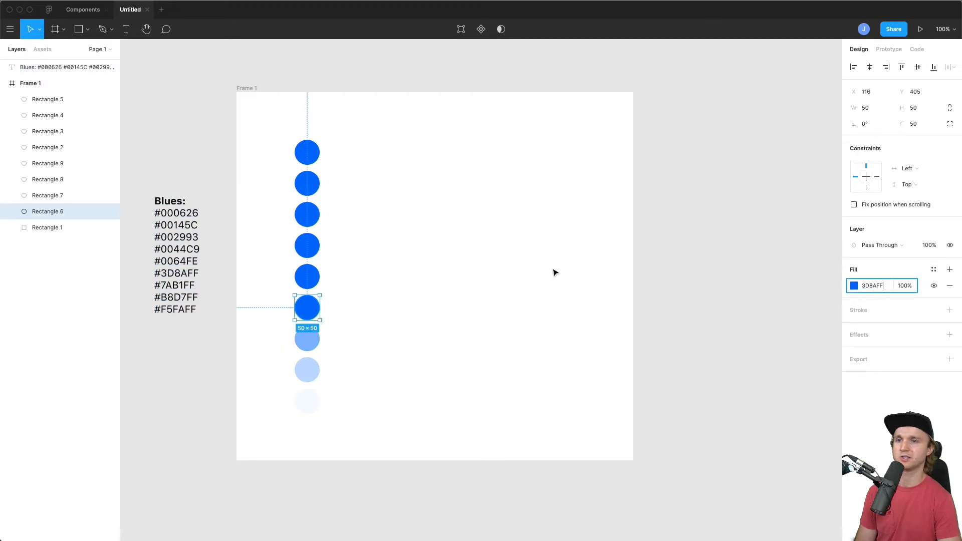
{"action": "key", "text": "Tab"}
{"action": "left_click", "coordinate": [446, 278]}
Apply the code 0044C9 from the Blues list as the fill of the circle just above the middle one.
{"action": "left_click", "coordinate": [312, 246]}
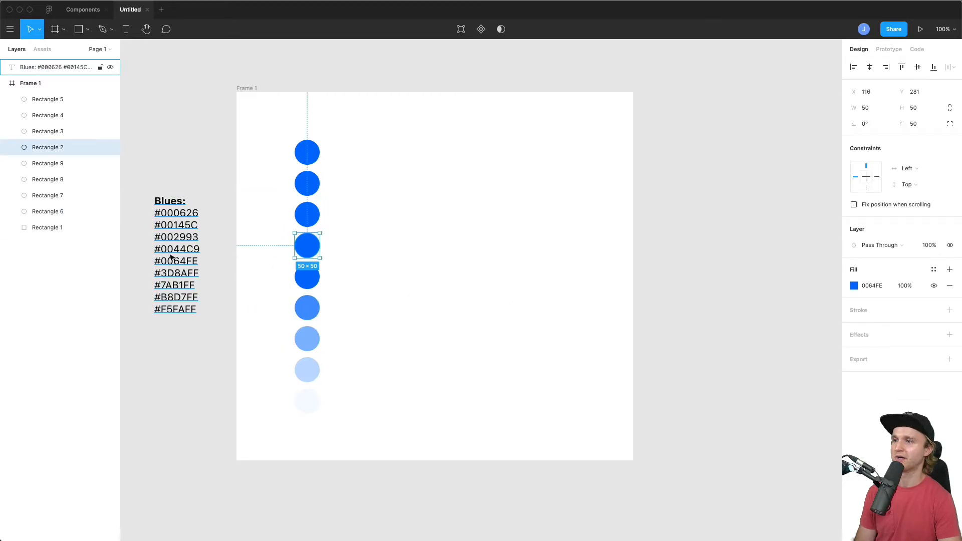
{"action": "double_click", "coordinate": [199, 249]}
{"action": "left_click_drag", "start_coordinate": [200, 249], "coordinate": [161, 249]}
{"action": "key", "text": "Escape"}
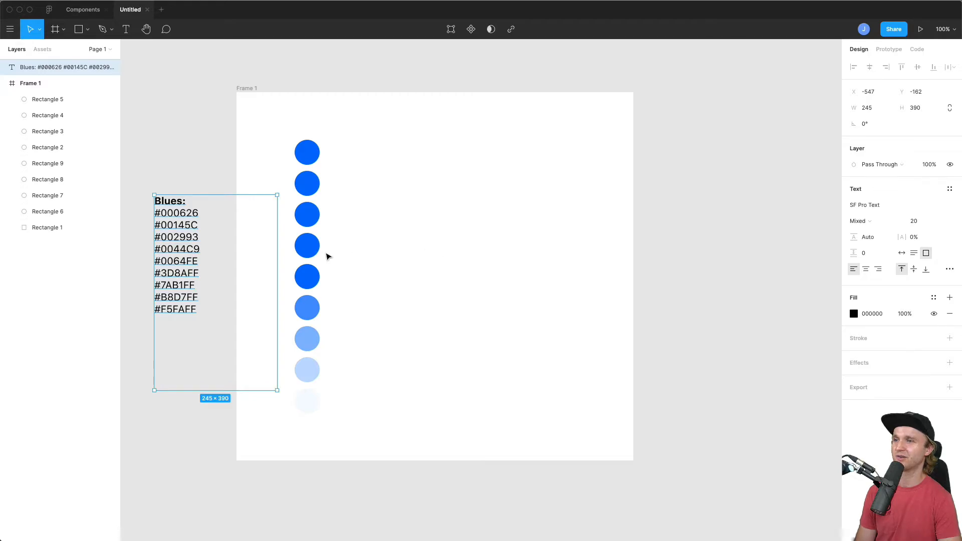
{"action": "left_click", "coordinate": [308, 248]}
{"action": "left_click", "coordinate": [885, 286]}
{"action": "key", "text": "super+v"}
{"action": "key", "text": "Tab"}
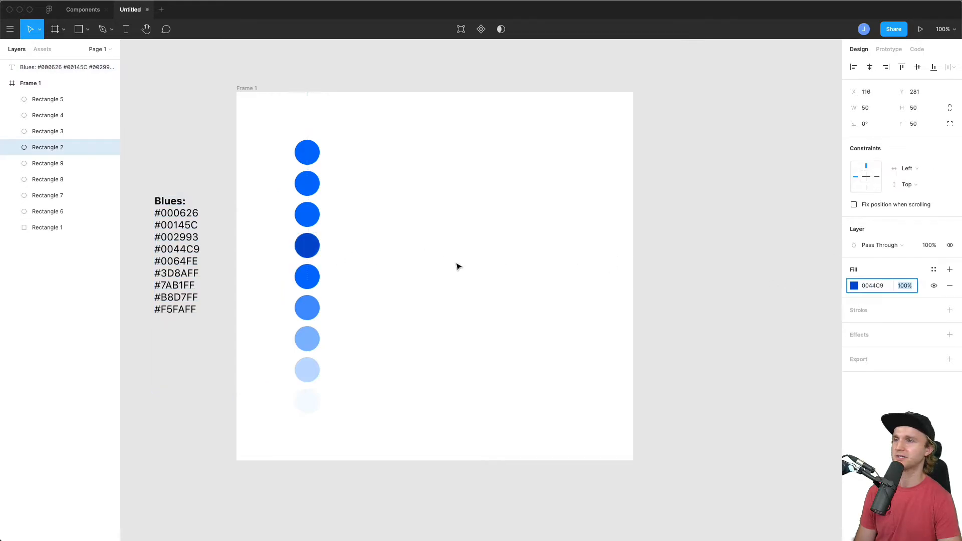
{"action": "left_click", "coordinate": [456, 266]}
Apply the code 002993 from the Blues list as the fill of the third circle from the top.
{"action": "double_click", "coordinate": [199, 239]}
{"action": "left_click_drag", "start_coordinate": [199, 238], "coordinate": [162, 241]}
{"action": "key", "text": "Escape"}
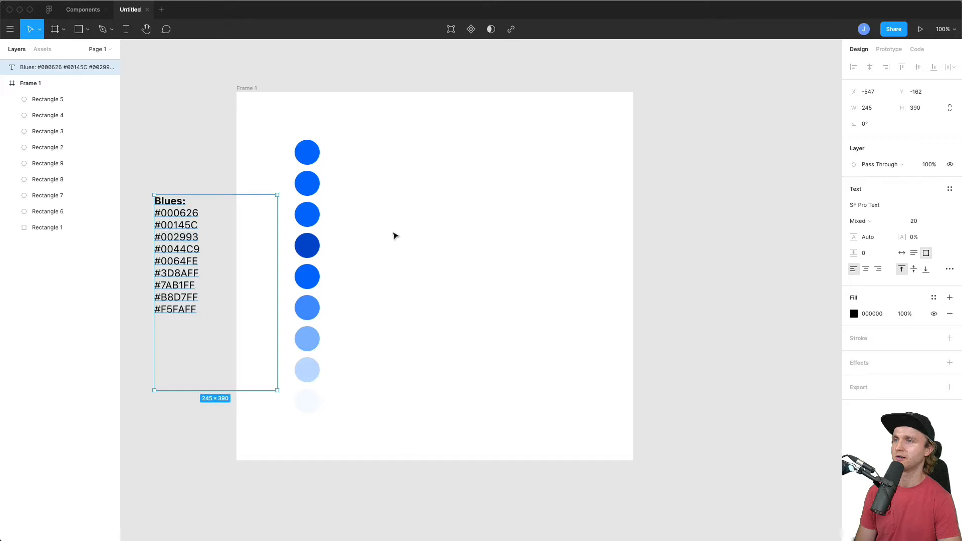
{"action": "left_click", "coordinate": [307, 214]}
{"action": "left_click", "coordinate": [882, 285]}
{"action": "key", "text": "super+v"}
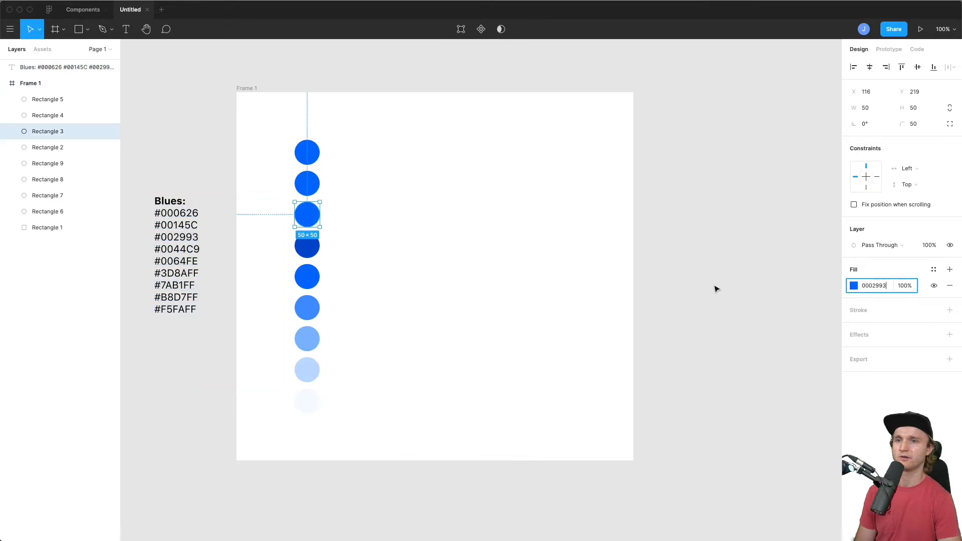
{"action": "key", "text": "Tab"}
Apply the code 00145C from the Blues list as the fill of the second circle from the top.
{"action": "double_click", "coordinate": [177, 222]}
{"action": "left_click_drag", "start_coordinate": [205, 224], "coordinate": [158, 227]}
{"action": "key", "text": "super+c"}
{"action": "key", "text": "Escape"}
{"action": "left_click", "coordinate": [48, 116]}
{"action": "left_click", "coordinate": [872, 285]}
{"action": "key", "text": "super+v"}
{"action": "key", "text": "Tab"}
{"action": "left_click", "coordinate": [611, 269]}
Apply the code 000626 from the Blues list as the fill of the top circle.
{"action": "double_click", "coordinate": [201, 220]}
{"action": "left_click_drag", "start_coordinate": [200, 213], "coordinate": [167, 216]}
{"action": "left_click", "coordinate": [308, 153]}
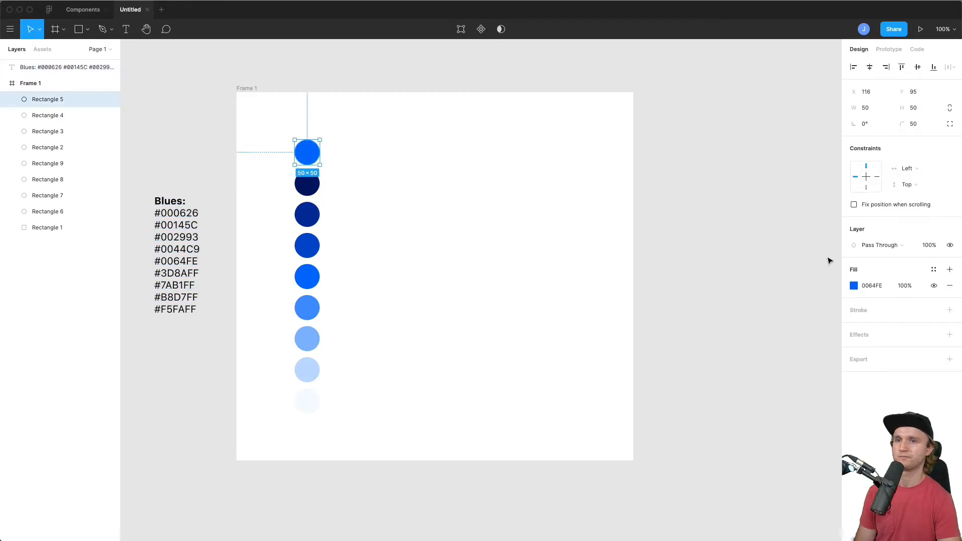
{"action": "left_click", "coordinate": [886, 285]}
{"action": "type", "text": "000626"}
{"action": "key", "text": "Tab"}
{"action": "left_click", "coordinate": [497, 247]}
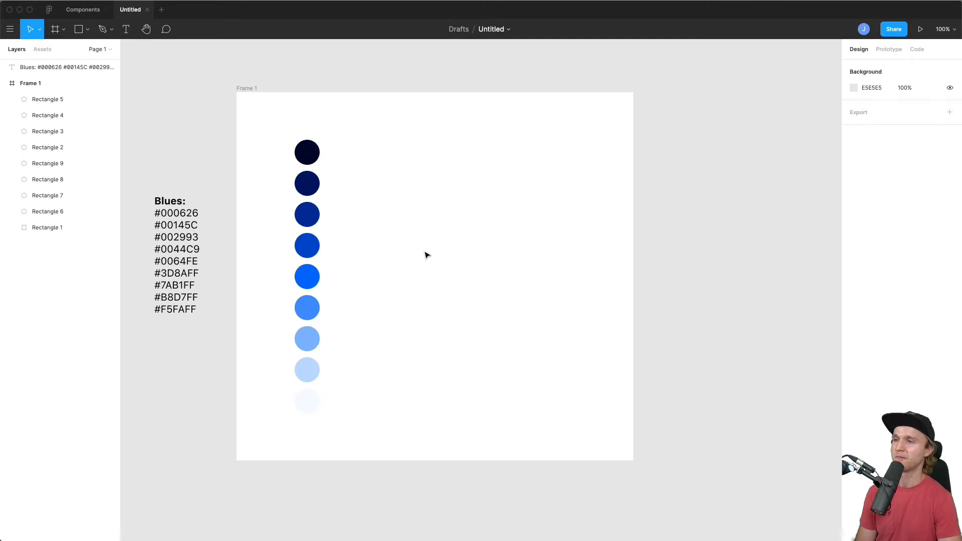
Examine the fill code of each circle in turn, from the lightest up to the darkest.
{"action": "scroll", "coordinate": [424, 265], "scroll_direction": "up", "scroll_amount": 2}
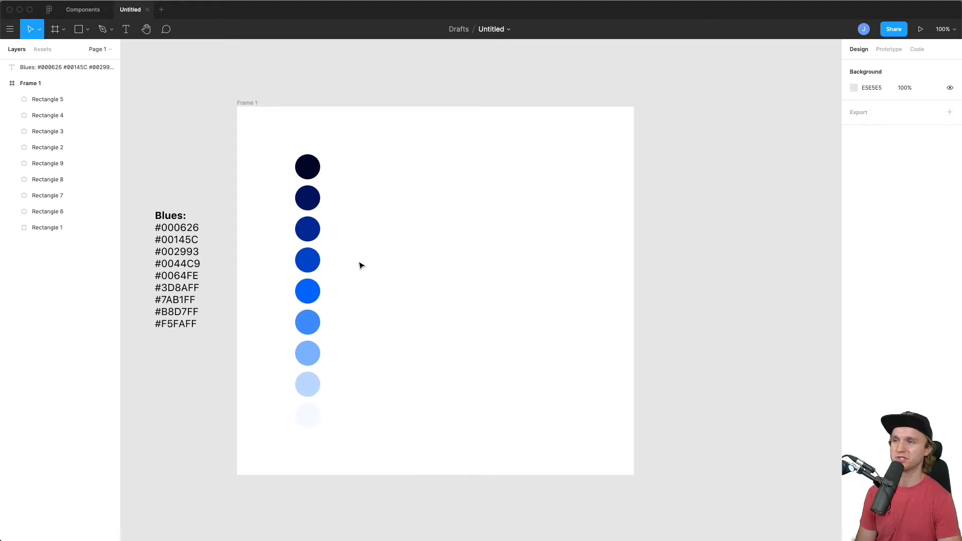
{"action": "left_click", "coordinate": [317, 407]}
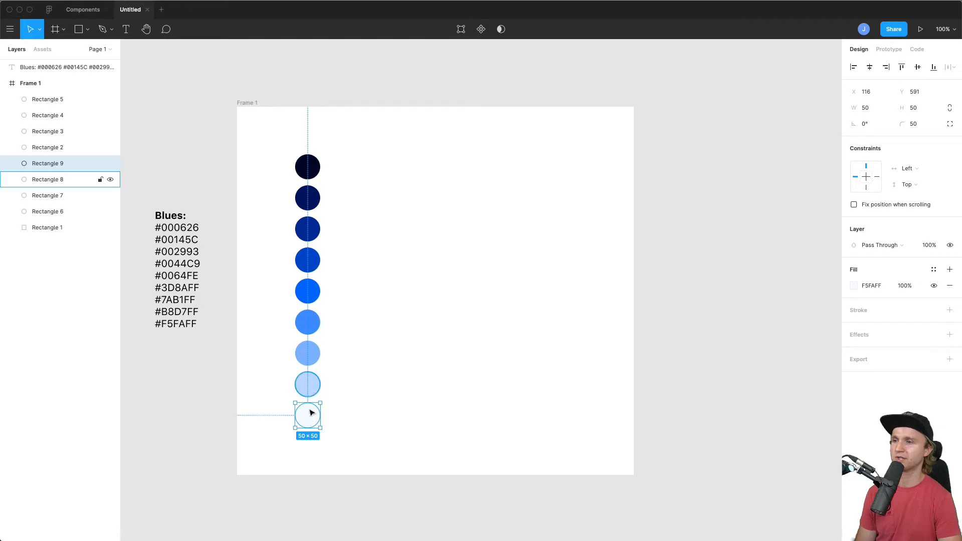
{"action": "left_click", "coordinate": [310, 388]}
{"action": "left_click", "coordinate": [309, 354]}
{"action": "left_click", "coordinate": [309, 323]}
{"action": "left_click", "coordinate": [311, 292]}
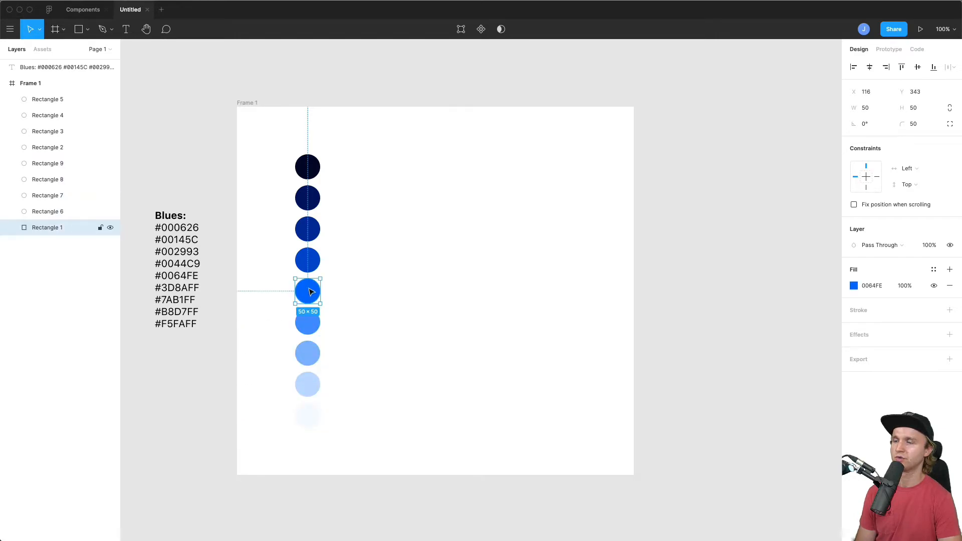
{"action": "left_click", "coordinate": [311, 260]}
{"action": "left_click", "coordinate": [311, 230]}
{"action": "left_click", "coordinate": [313, 198]}
{"action": "left_click", "coordinate": [317, 173]}
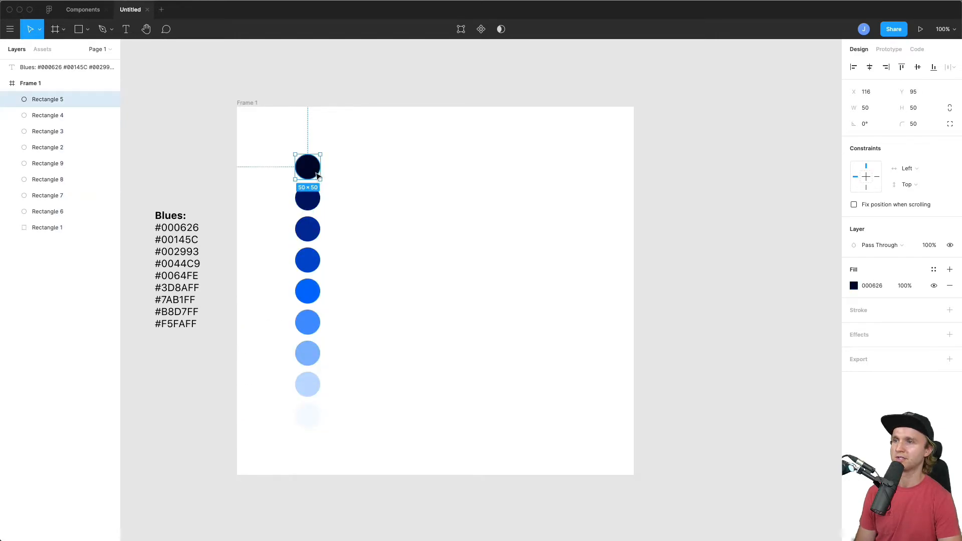
{"action": "left_click", "coordinate": [399, 212]}
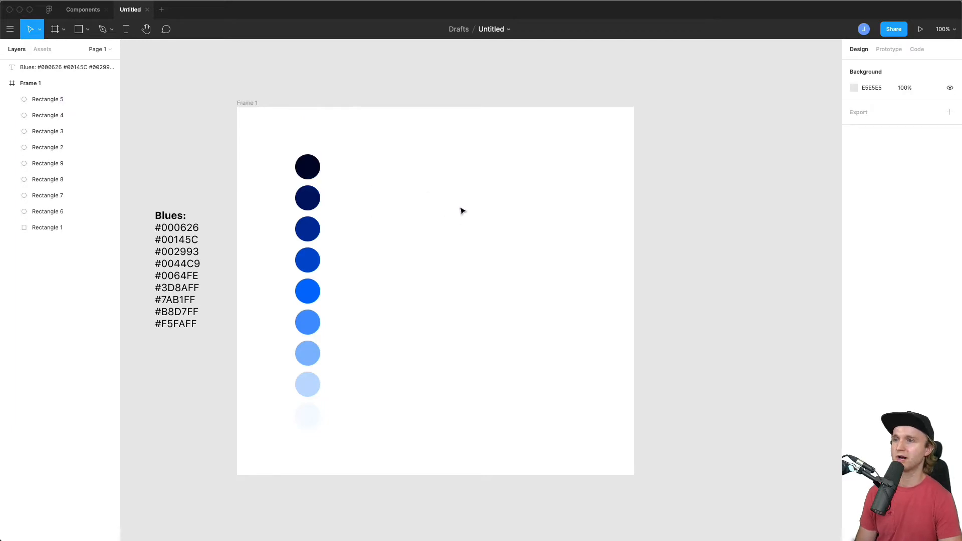
Draw a rectangle about 427 by 121 in the frame's upper right area and set its corner radius to 6.
{"action": "key", "text": "r"}
{"action": "mouse_move", "coordinate": [387, 122]}
{"action": "left_mouse_down"}
{"action": "mouse_move", "coordinate": [551, 178]}
{"action": "mouse_move", "coordinate": [601, 183]}
{"action": "left_mouse_up"}
{"action": "left_click_drag", "start_coordinate": [540, 178], "coordinate": [540, 167]}
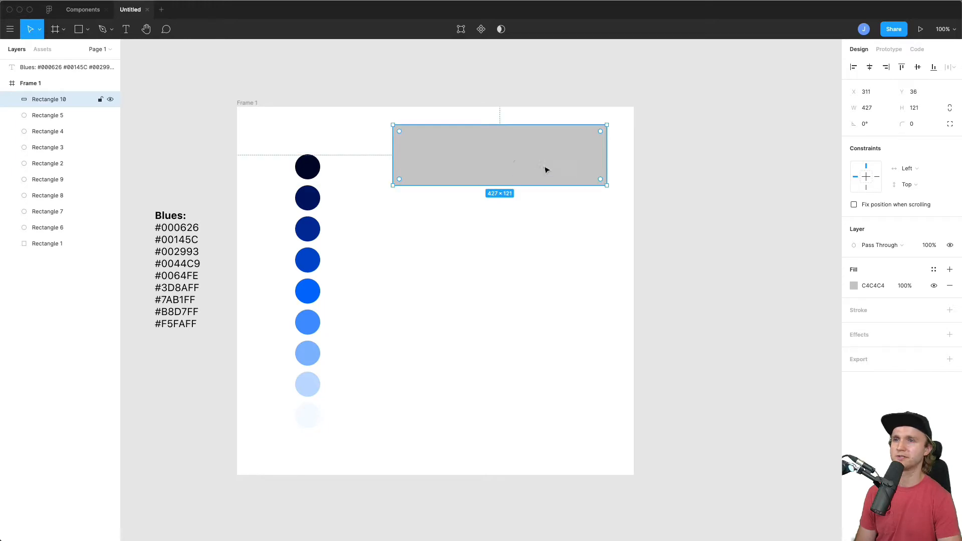
{"action": "left_click", "coordinate": [912, 130]}
{"action": "key", "text": "Return"}
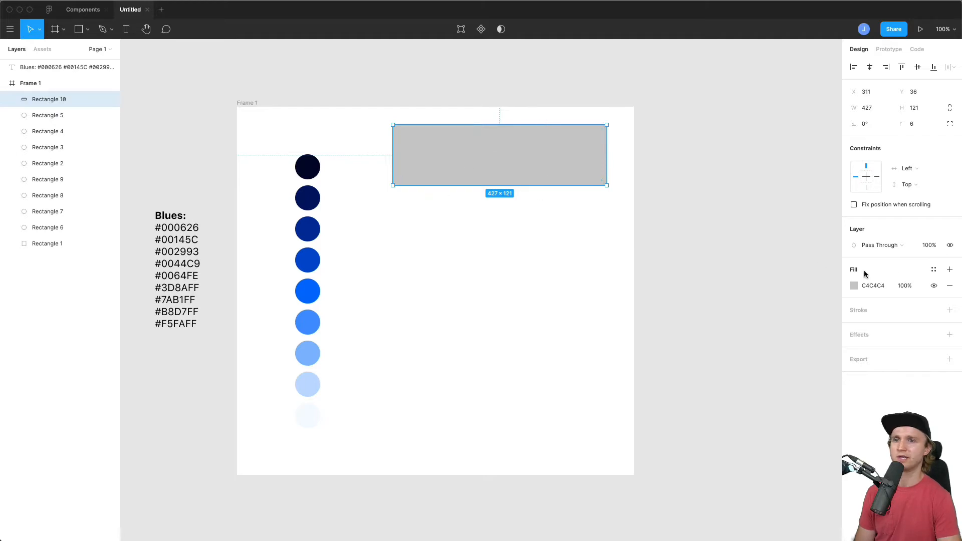
Fill the rectangle with F5FAFF sampled from the lightest circle.
{"action": "left_click", "coordinate": [854, 286]}
{"action": "left_click", "coordinate": [736, 430]}
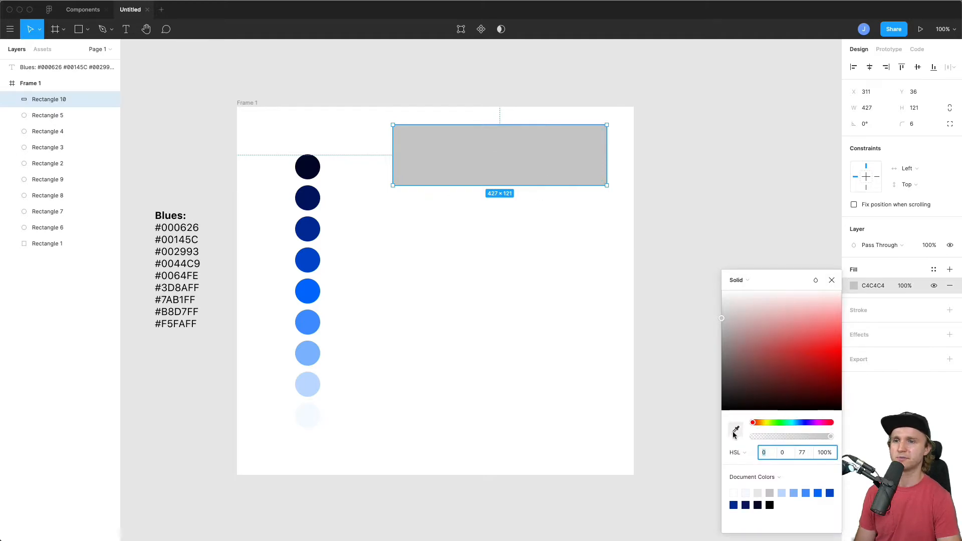
{"action": "left_click", "coordinate": [310, 411]}
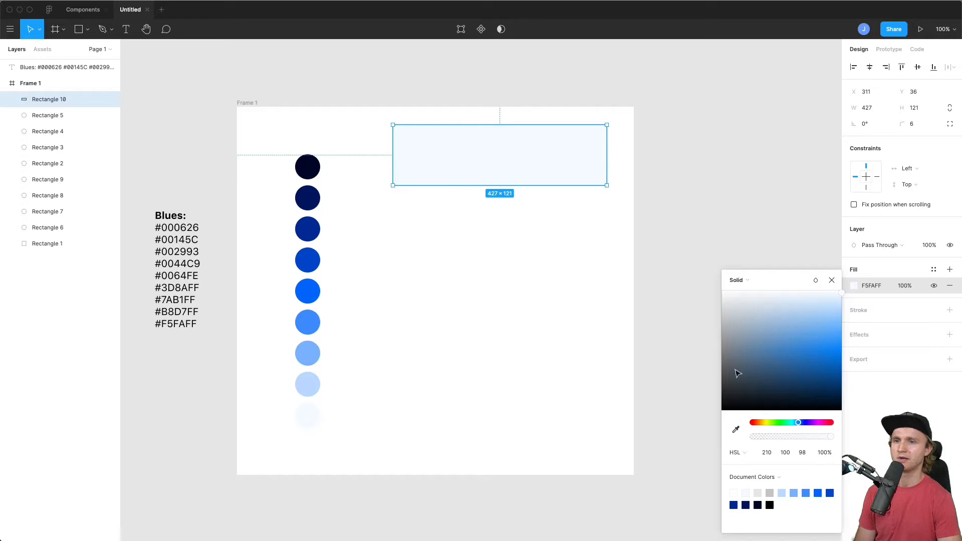
Add a stroke to the rectangle and colour it with the blue sampled from the third-lightest circle.
{"action": "left_click", "coordinate": [933, 310]}
{"action": "left_click", "coordinate": [949, 310]}
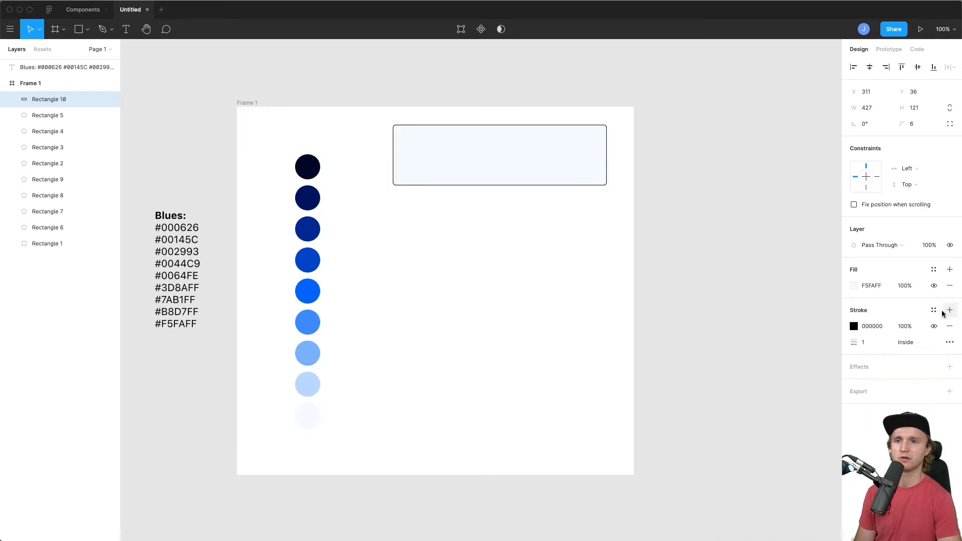
{"action": "left_click", "coordinate": [854, 326]}
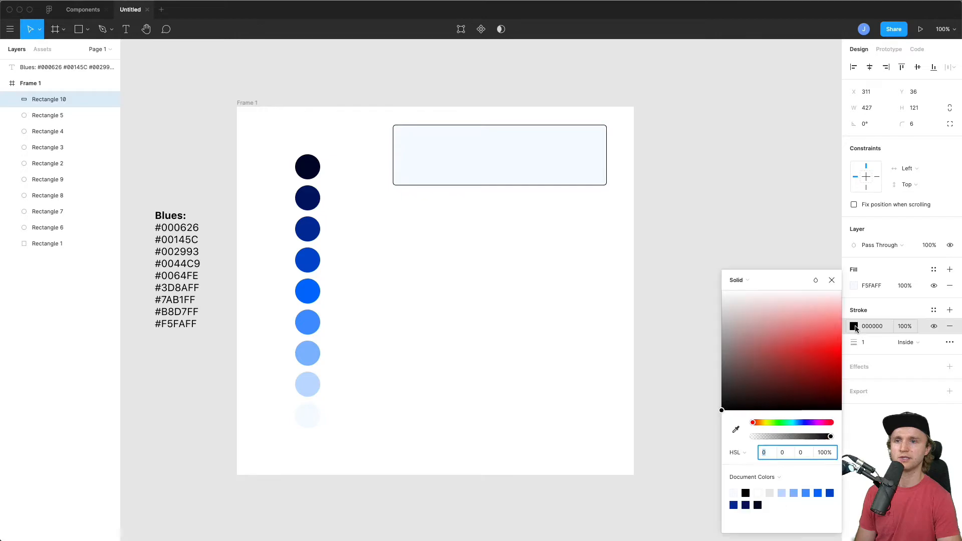
{"action": "left_click", "coordinate": [736, 429]}
{"action": "left_click", "coordinate": [307, 352]}
{"action": "left_click", "coordinate": [481, 301]}
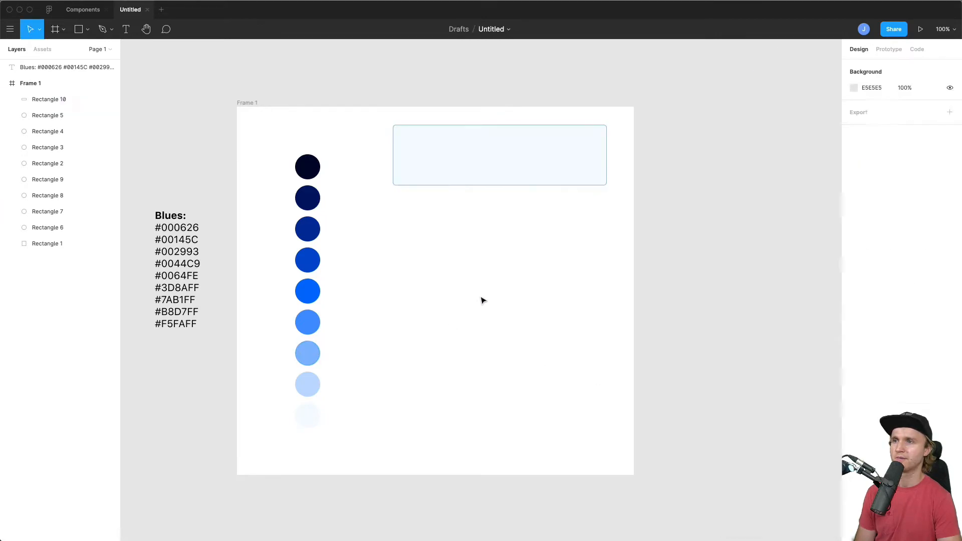
Add the bold text "Main title" inside the rectangle and position it near the upper left corner.
{"action": "key", "text": "t"}
{"action": "left_click", "coordinate": [411, 138]}
{"action": "type", "text": "Main title"}
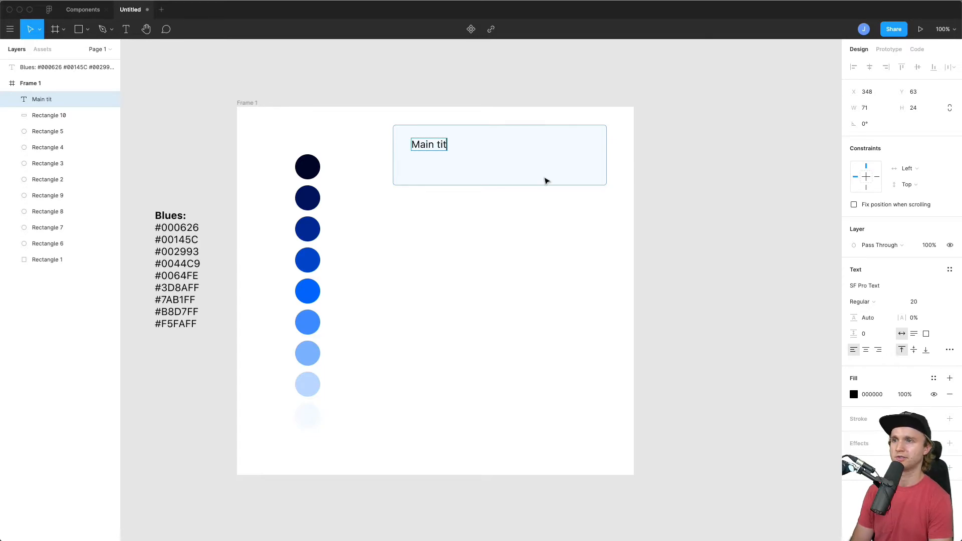
{"action": "key", "text": "Escape"}
{"action": "key", "text": "super+b"}
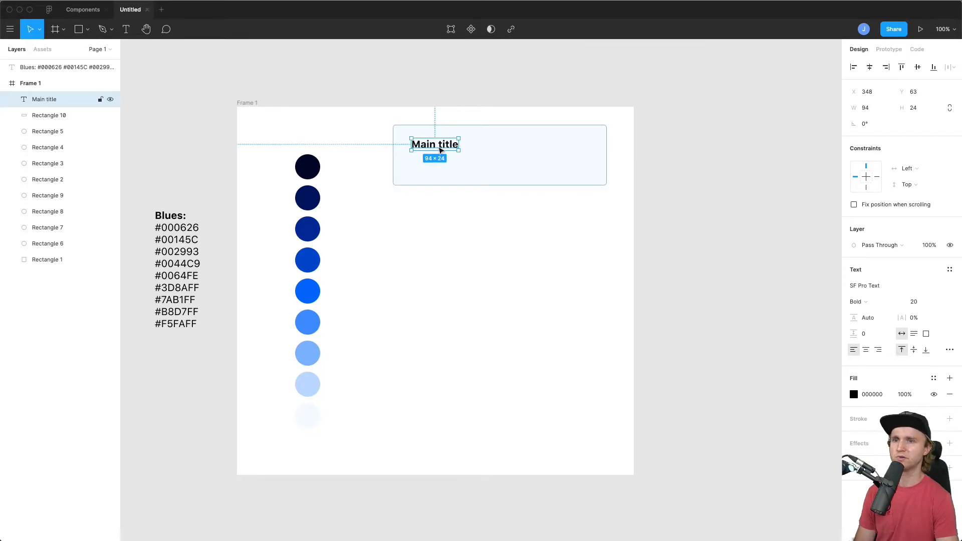
{"action": "left_click_drag", "start_coordinate": [442, 147], "coordinate": [434, 144]}
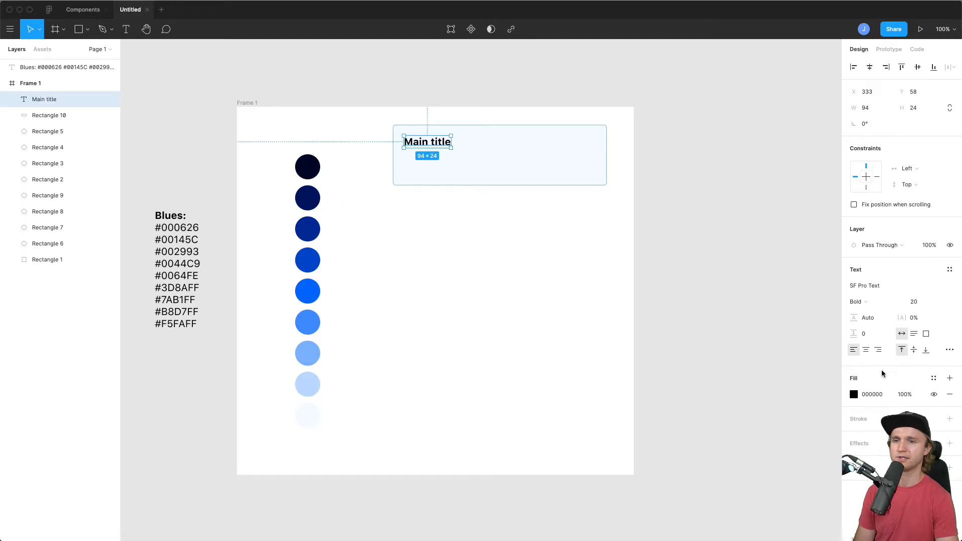
Fill the "Main title" text with 000626 sampled from the darkest circle.
{"action": "left_click", "coordinate": [854, 393]}
{"action": "left_click", "coordinate": [735, 429]}
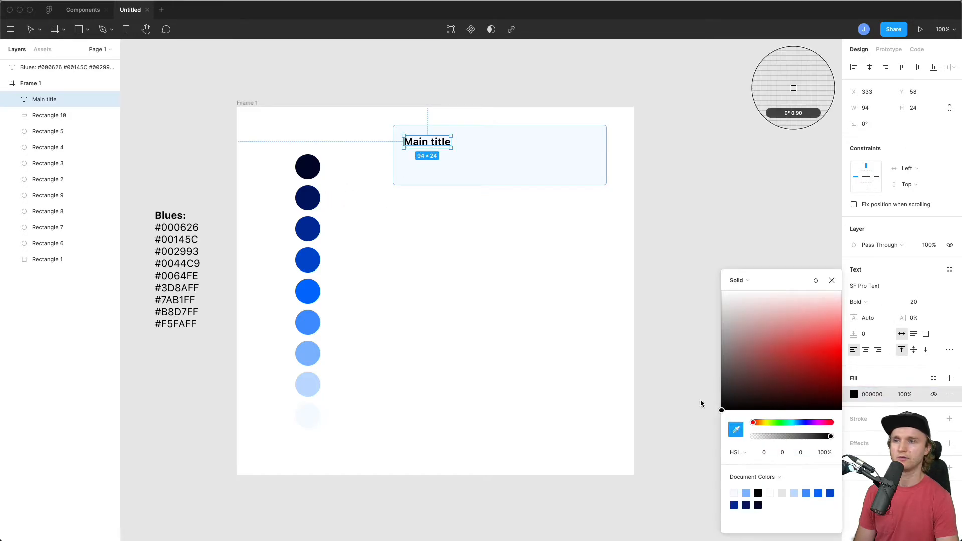
{"action": "left_click", "coordinate": [305, 164]}
{"action": "left_click", "coordinate": [534, 204]}
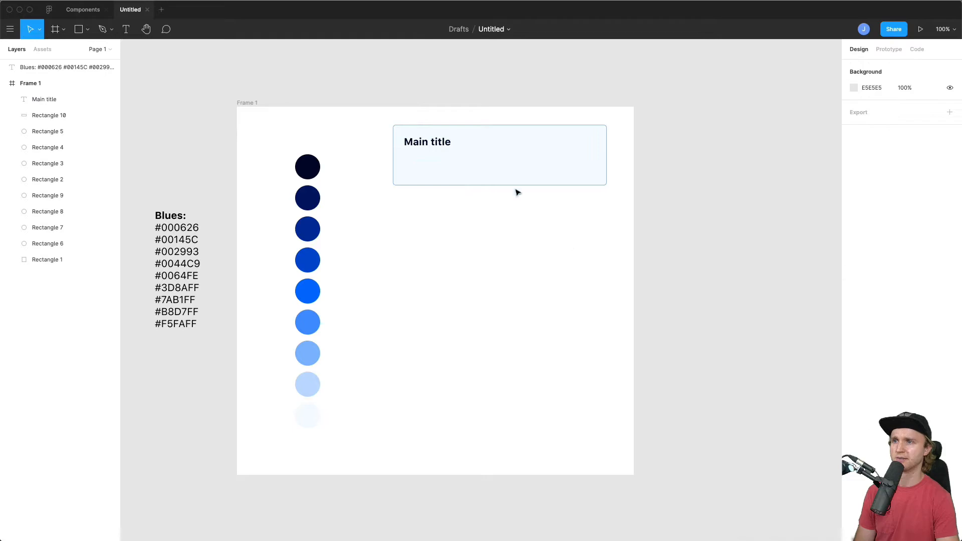
Duplicate the title directly beneath itself and widen the copy's text box to about 392.
{"action": "scroll", "coordinate": [448, 157], "scroll_direction": "up", "scroll_amount": 10}
{"action": "scroll", "coordinate": [436, 140], "scroll_direction": "down", "scroll_amount": 8}
{"action": "scroll", "coordinate": [530, 300], "scroll_direction": "down", "scroll_amount": 5}
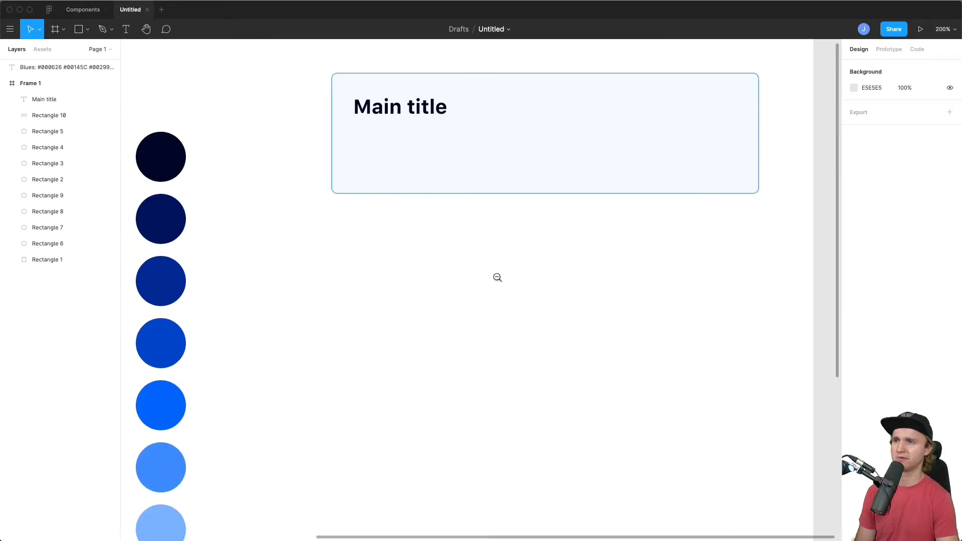
{"action": "left_click", "coordinate": [441, 166]}
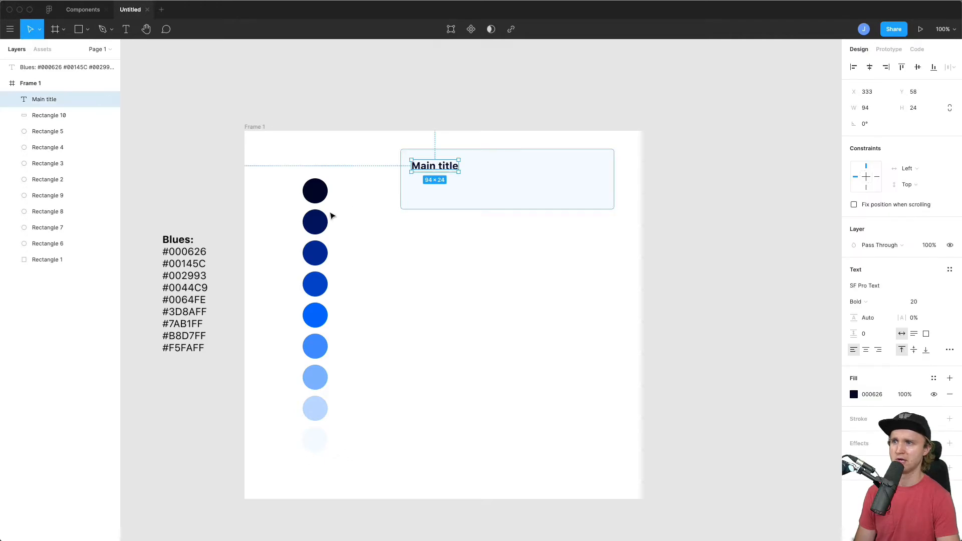
{"action": "left_click_drag", "start_coordinate": [432, 168], "coordinate": [608, 179]}
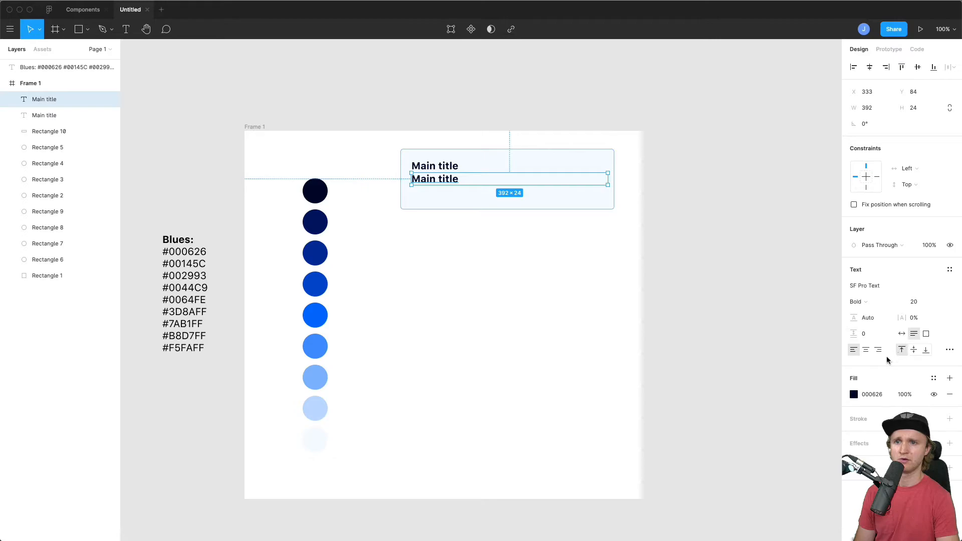
Try the dark blue of the third circle from the top as the lower title's fill.
{"action": "left_click", "coordinate": [854, 394]}
{"action": "left_click", "coordinate": [735, 430]}
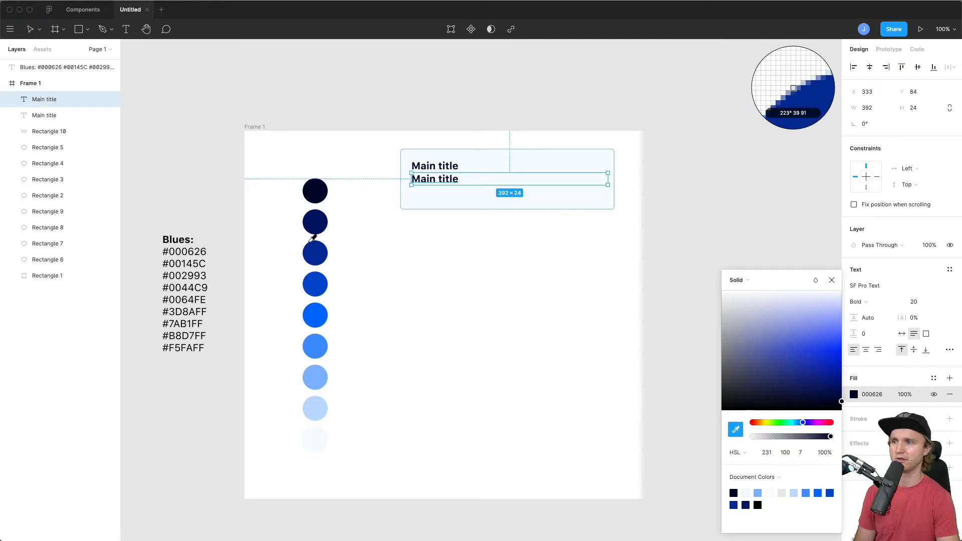
{"action": "left_click", "coordinate": [323, 253]}
{"action": "left_click", "coordinate": [455, 247]}
Fill the lower title with 00145C sampled from the second circle from the top.
{"action": "left_click", "coordinate": [446, 179]}
{"action": "left_click", "coordinate": [854, 395]}
{"action": "left_click", "coordinate": [736, 430]}
{"action": "left_click", "coordinate": [315, 222]}
{"action": "left_click", "coordinate": [513, 274]}
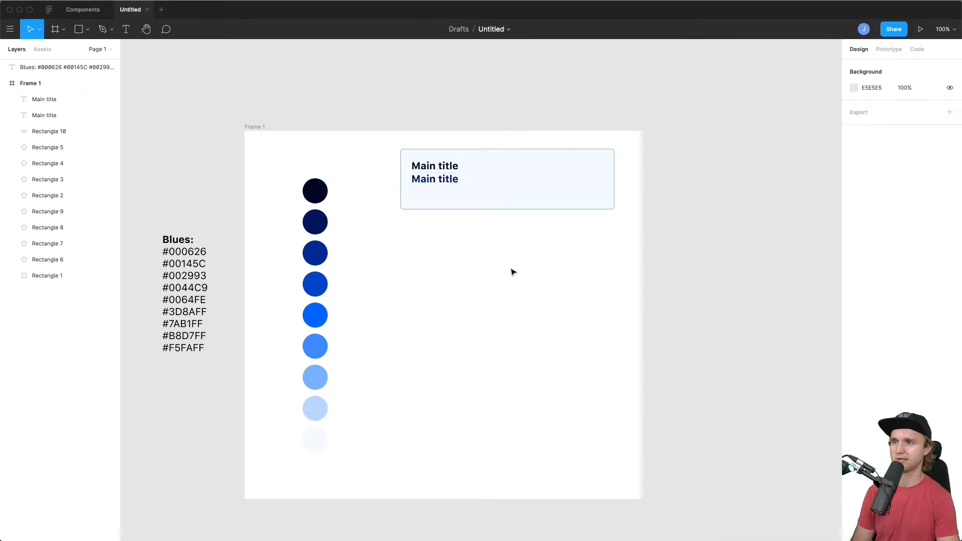
Make the lower text regular, nudge it down and replace its wording with "Random text heereaddawlk ndasi jdsailj dasildjas dasj ildasjioads".
{"action": "left_click", "coordinate": [438, 181]}
{"action": "key", "text": "super+b"}
{"action": "left_click_drag", "start_coordinate": [453, 180], "coordinate": [453, 184]}
{"action": "double_click", "coordinate": [444, 184]}
{"action": "type", "text": "Ran"}
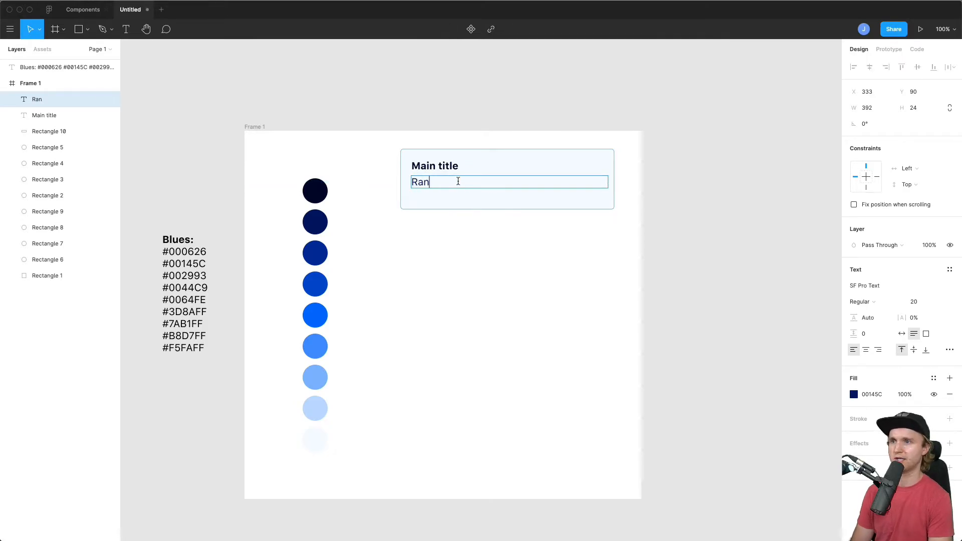
{"action": "type", "text": "dom text heereaddawlk ndasi jdsailj dasildjas dasj ildasjioads"}
{"action": "key", "text": "Escape"}
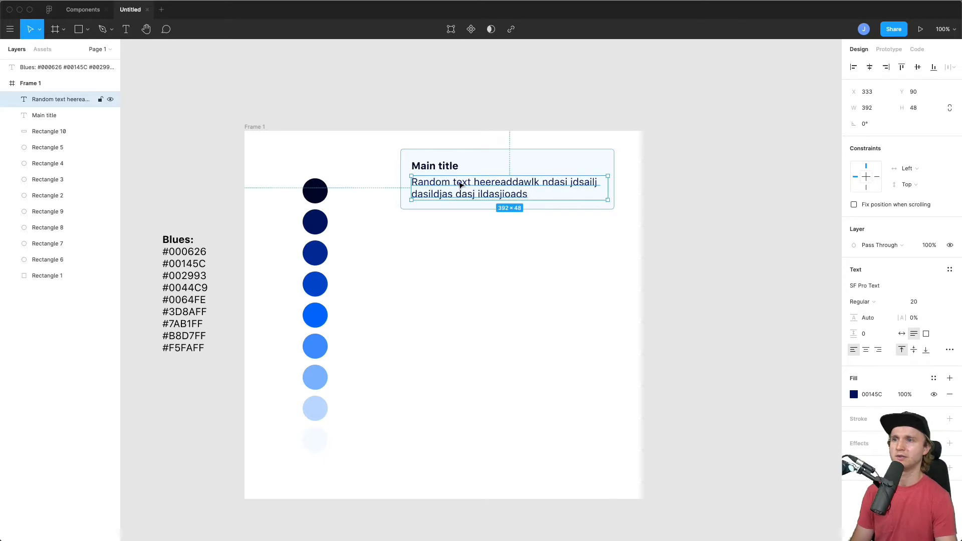
Set the font size of the random body text to 16.
{"action": "left_click", "coordinate": [623, 318]}
{"action": "left_click", "coordinate": [516, 194]}
{"action": "left_click", "coordinate": [921, 303]}
{"action": "type", "text": "16"}
{"action": "key", "text": "Return"}
{"action": "key", "text": "Escape"}
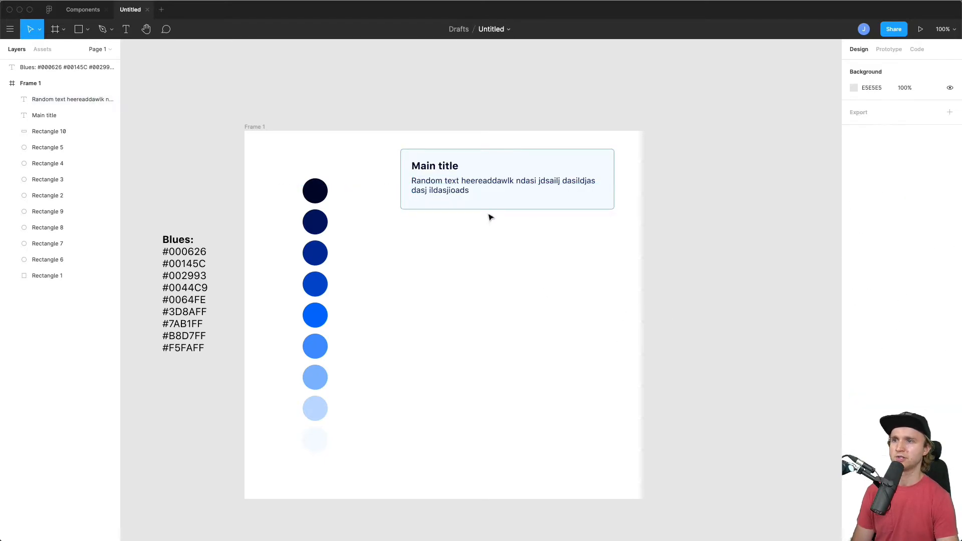
Shorten the card rectangle slightly by raising its lower edge closer to the body text.
{"action": "left_click", "coordinate": [503, 204]}
{"action": "left_click_drag", "start_coordinate": [505, 209], "coordinate": [508, 206]}
{"action": "left_click", "coordinate": [539, 301]}
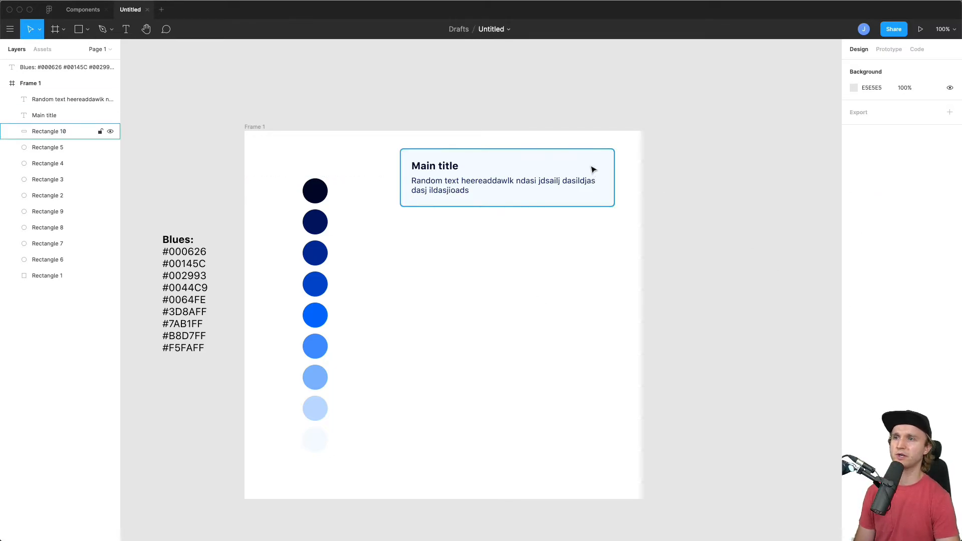
Recolour the body text with the blue sampled from the third circle from the top.
{"action": "left_click", "coordinate": [436, 165]}
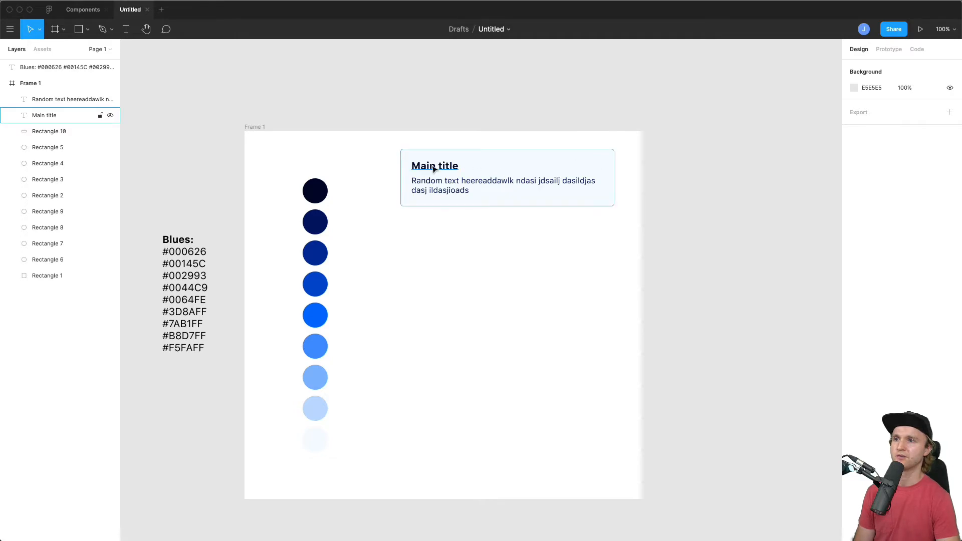
{"action": "left_click", "coordinate": [437, 188]}
{"action": "left_click", "coordinate": [431, 228]}
{"action": "left_click", "coordinate": [457, 192]}
{"action": "left_click", "coordinate": [853, 394]}
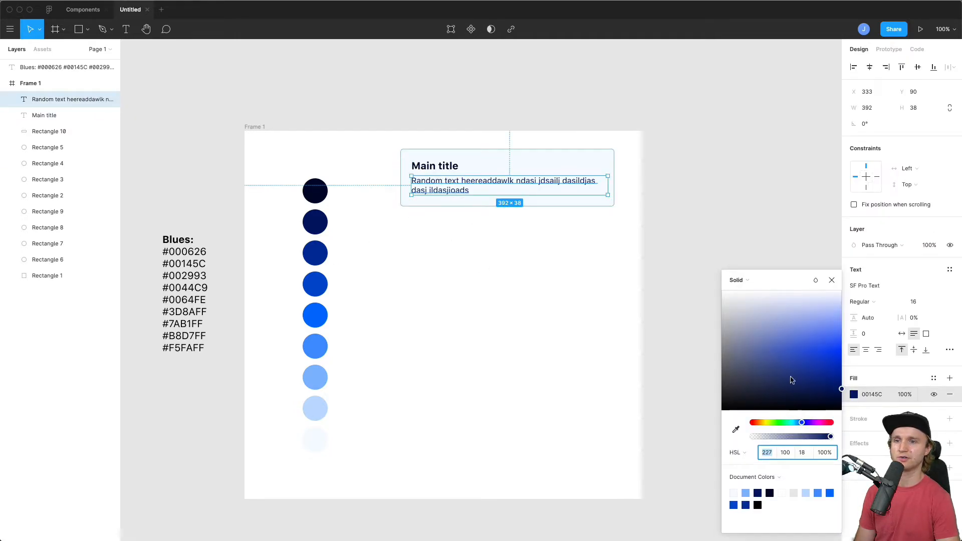
{"action": "left_click", "coordinate": [735, 429]}
{"action": "left_click", "coordinate": [316, 252]}
{"action": "left_click", "coordinate": [498, 318]}
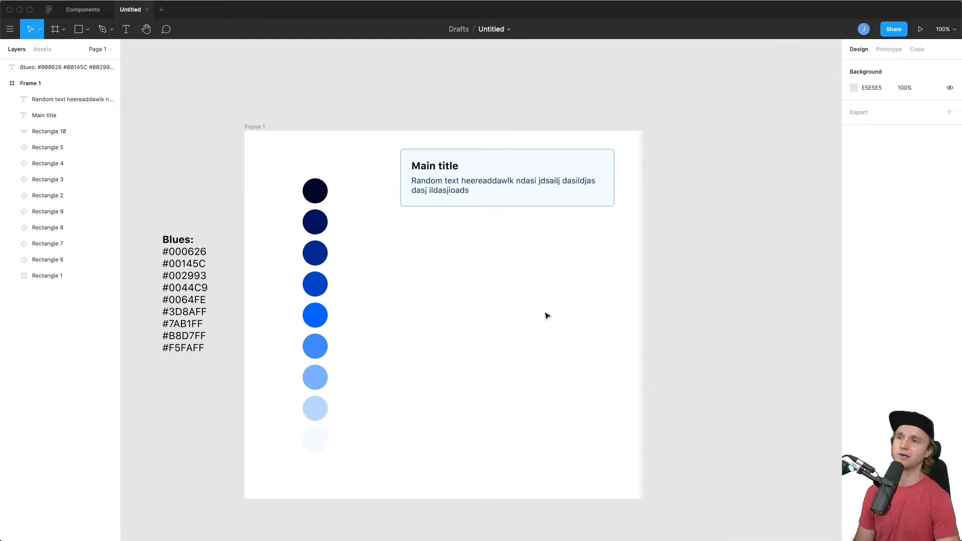
Delete the entire sample card, including its rectangle, title and body text.
{"action": "left_click", "coordinate": [441, 166]}
{"action": "left_click", "coordinate": [391, 249]}
{"action": "left_click", "coordinate": [314, 194]}
{"action": "left_click_drag", "start_coordinate": [669, 258], "coordinate": [393, 140]}
{"action": "key", "text": "Delete"}
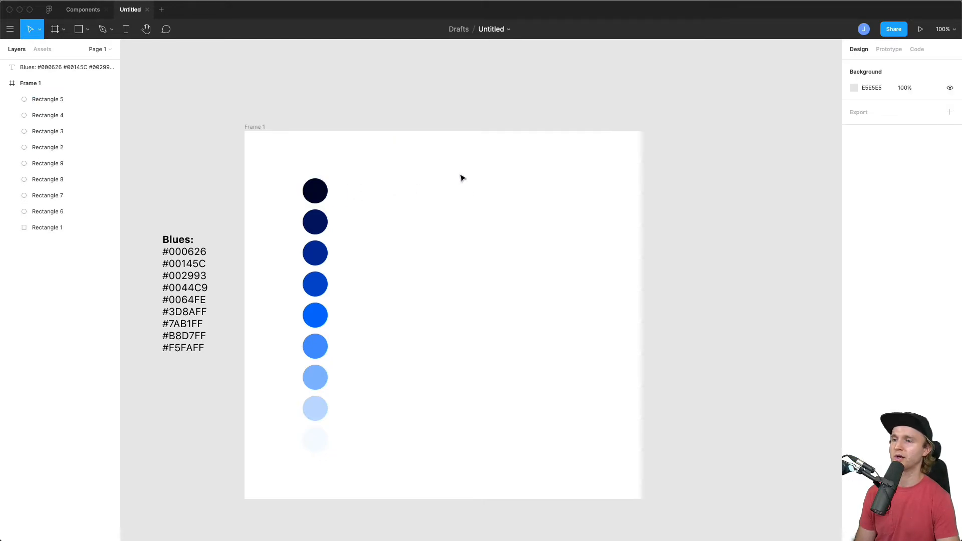
Move the Blues code list slightly down and further away from the circles.
{"action": "scroll", "coordinate": [446, 266], "scroll_direction": "right", "scroll_amount": 2}
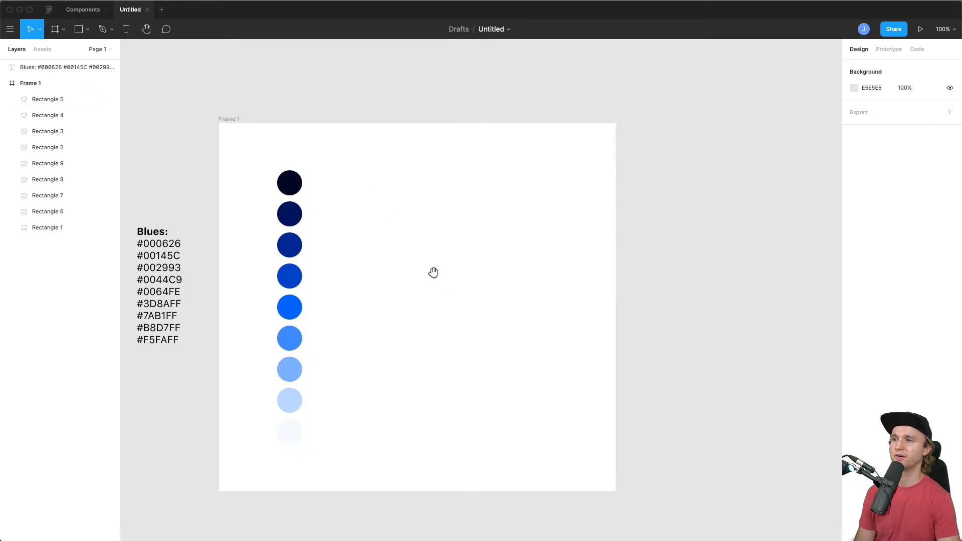
{"action": "scroll", "coordinate": [481, 308], "scroll_direction": "left", "scroll_amount": 5}
{"action": "left_click_drag", "start_coordinate": [411, 460], "coordinate": [233, 150]}
{"action": "left_click", "coordinate": [503, 263]}
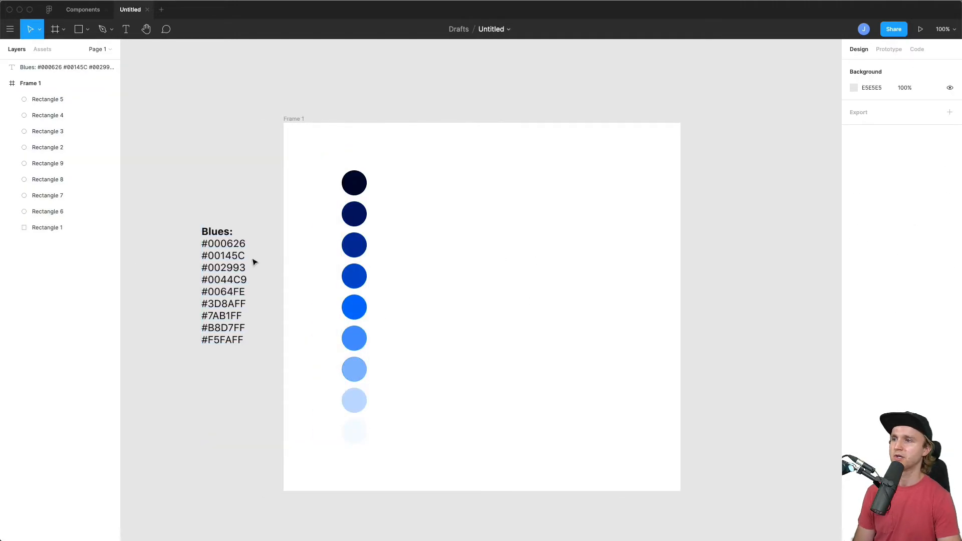
{"action": "left_click_drag", "start_coordinate": [259, 260], "coordinate": [247, 267]}
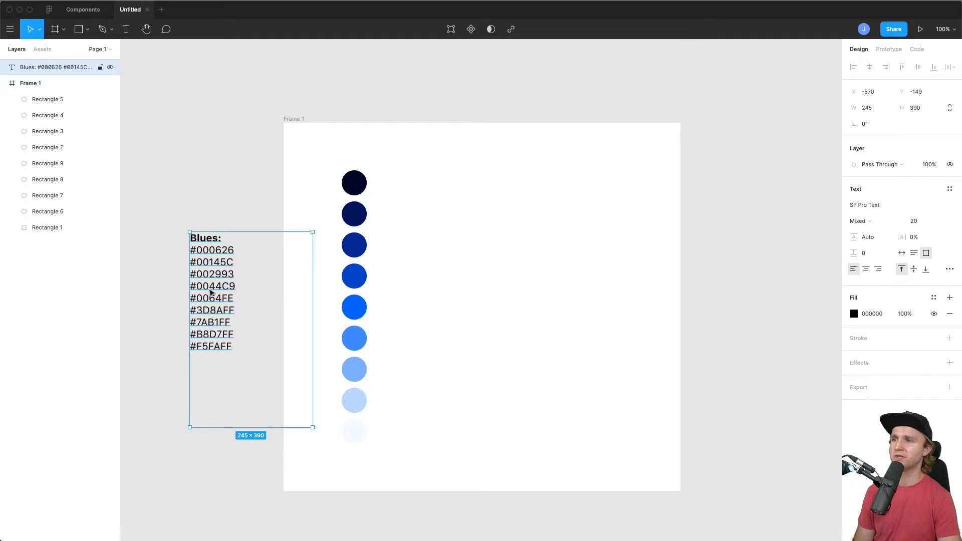
Move the Blues code list slightly up and further from the circles, and select the 0064FE circle.
{"action": "left_click_drag", "start_coordinate": [211, 293], "coordinate": [204, 287]}
{"action": "left_click", "coordinate": [355, 307]}
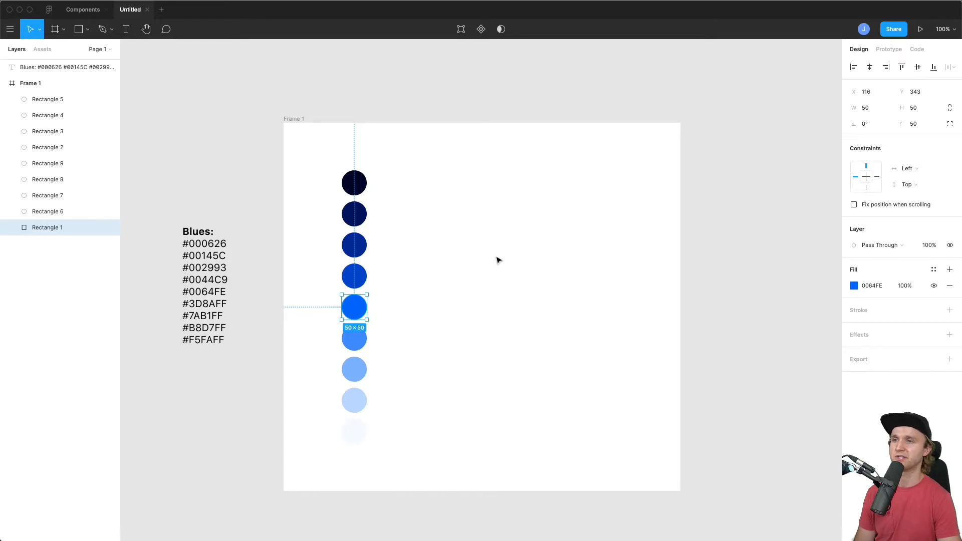
Look over the component examples and colour columns in the Components file and return to the Untitled file.
{"action": "left_click", "coordinate": [84, 9]}
{"action": "scroll", "coordinate": [615, 344], "scroll_direction": "right", "scroll_amount": 10}
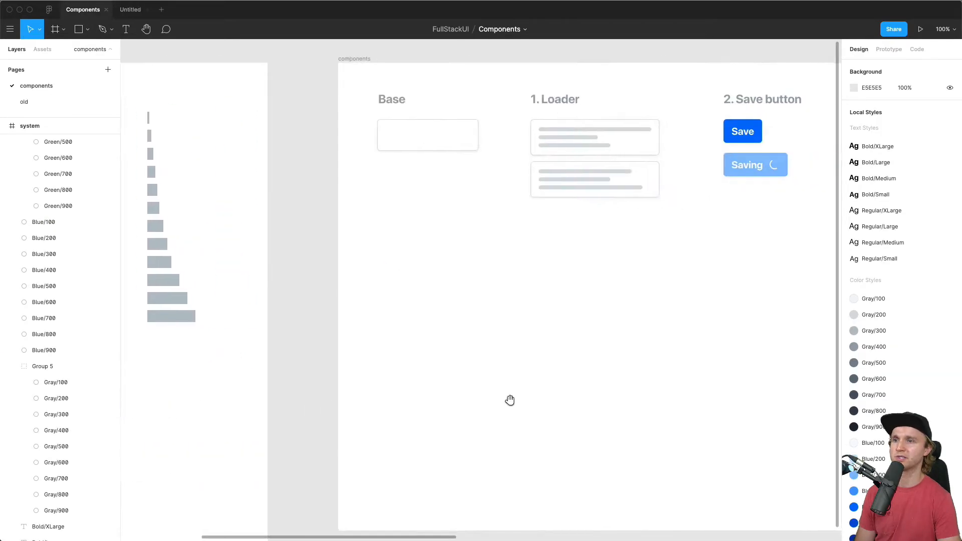
{"action": "scroll", "coordinate": [666, 264], "scroll_direction": "right", "scroll_amount": 15}
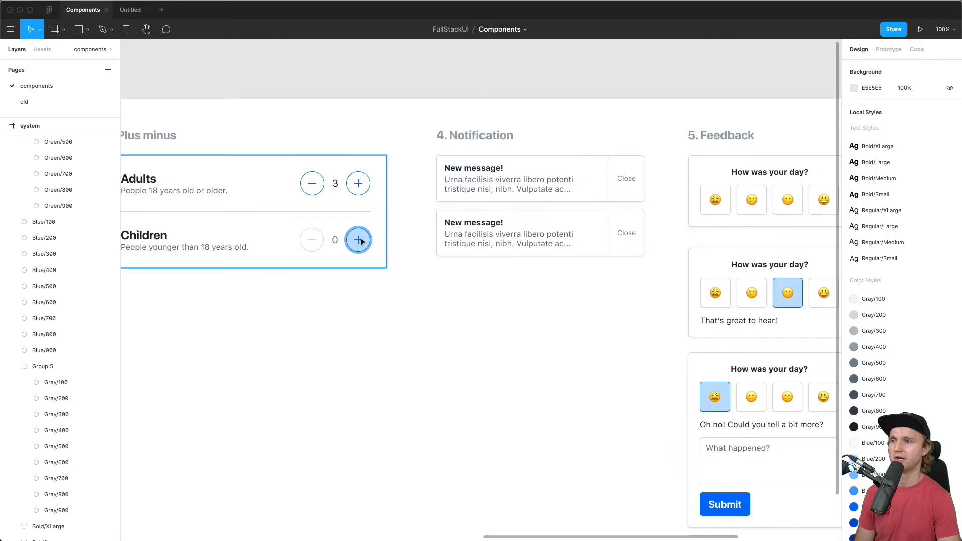
{"action": "scroll", "coordinate": [503, 317], "scroll_direction": "left", "scroll_amount": 15}
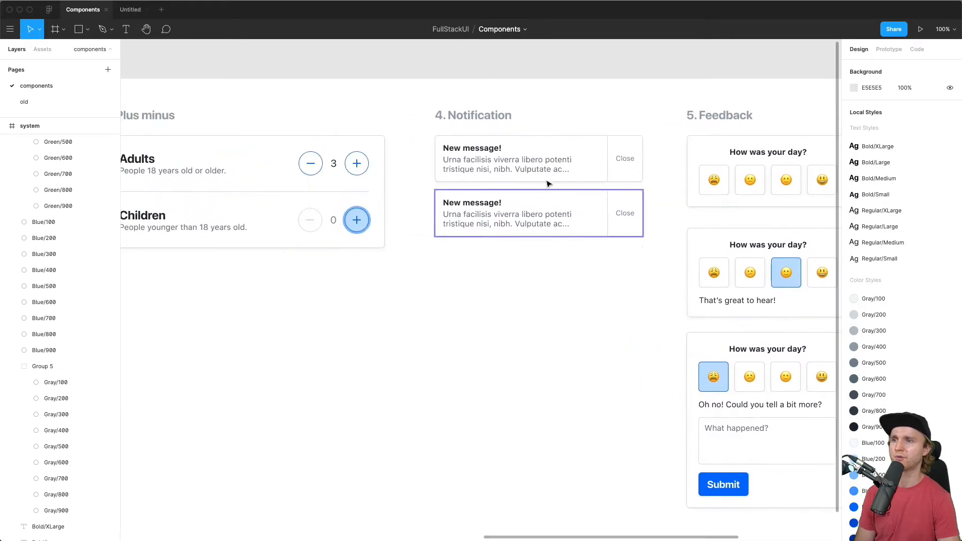
{"action": "scroll", "coordinate": [721, 391], "scroll_direction": "left", "scroll_amount": 20}
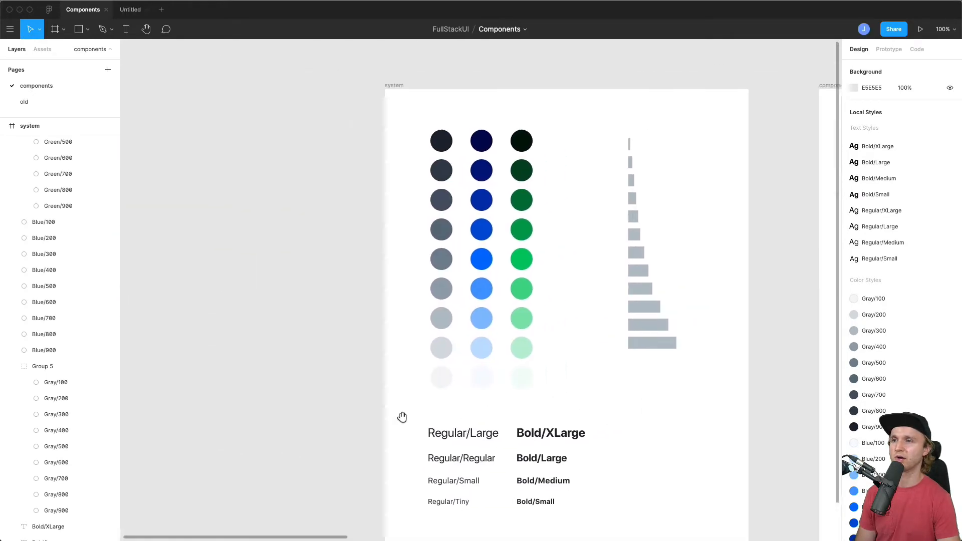
{"action": "left_click", "coordinate": [130, 9]}
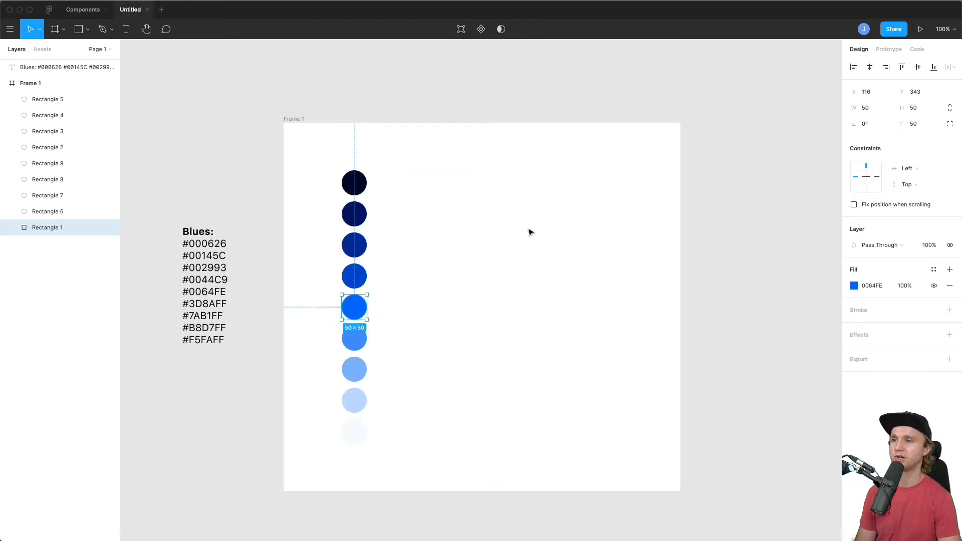
{"action": "left_click", "coordinate": [484, 299]}
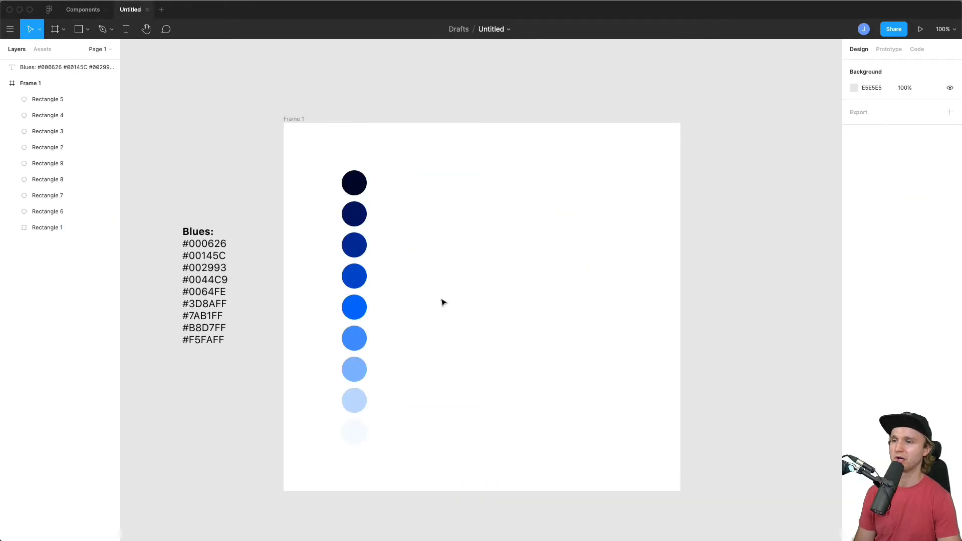
Place two copies of the 0064FE circle in the empty area of the frame and compare them with the original.
{"action": "left_click", "coordinate": [353, 317]}
{"action": "left_click_drag", "start_coordinate": [358, 311], "coordinate": [604, 351]}
{"action": "left_click", "coordinate": [619, 249]}
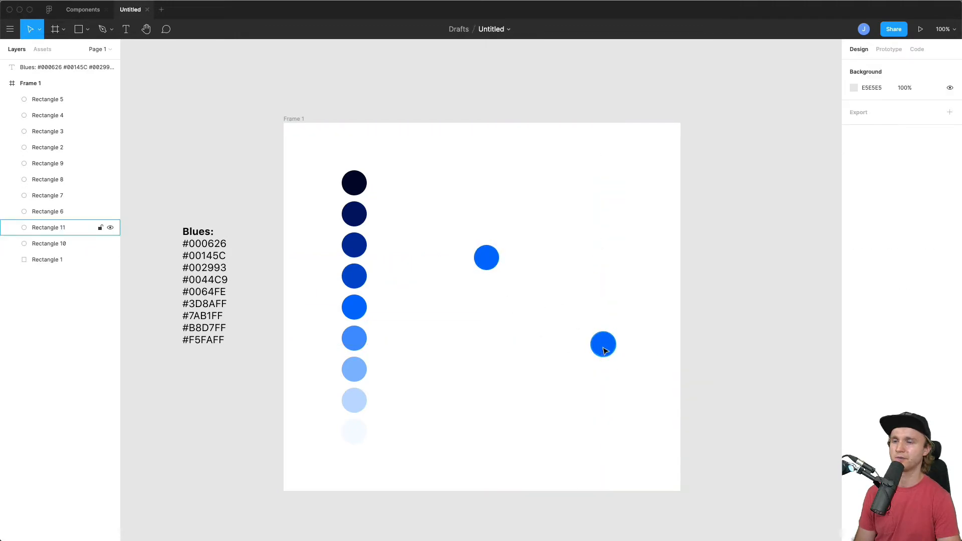
{"action": "left_click", "coordinate": [487, 261]}
{"action": "left_click", "coordinate": [357, 313]}
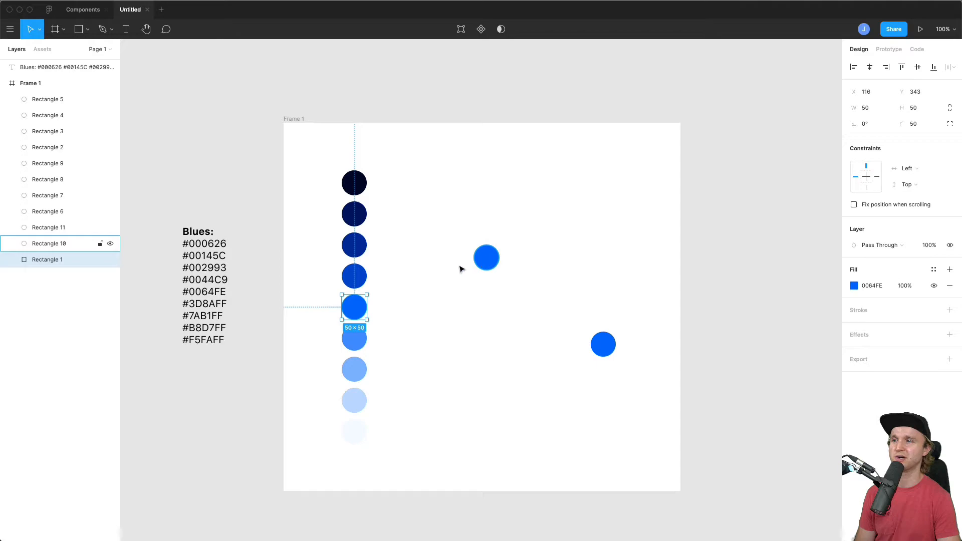
Undo the two copies of the 0064FE circle.
{"action": "key", "text": "super+z"}
{"action": "key", "text": "super+z"}
{"action": "key", "text": "super+z"}
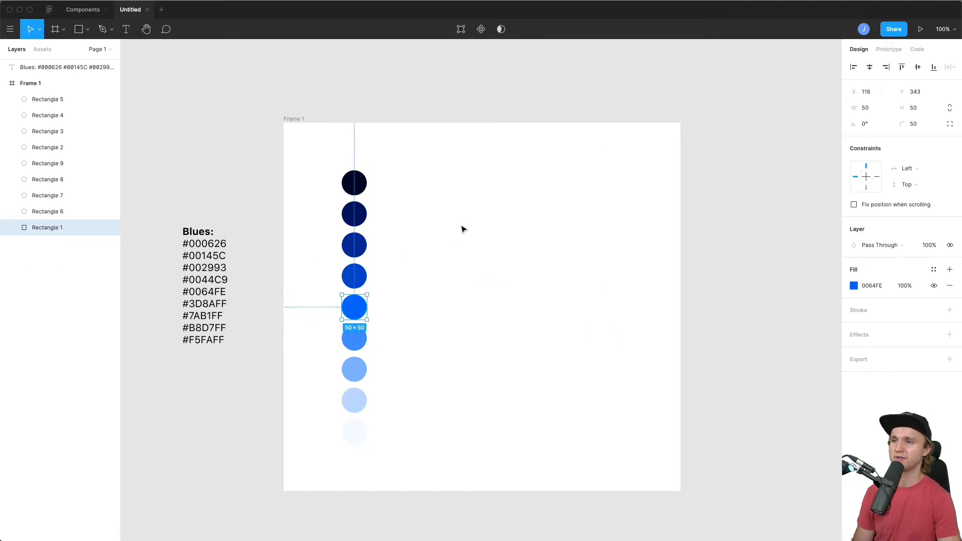
{"action": "left_click", "coordinate": [419, 396]}
{"action": "left_click_drag", "start_coordinate": [413, 456], "coordinate": [315, 174]}
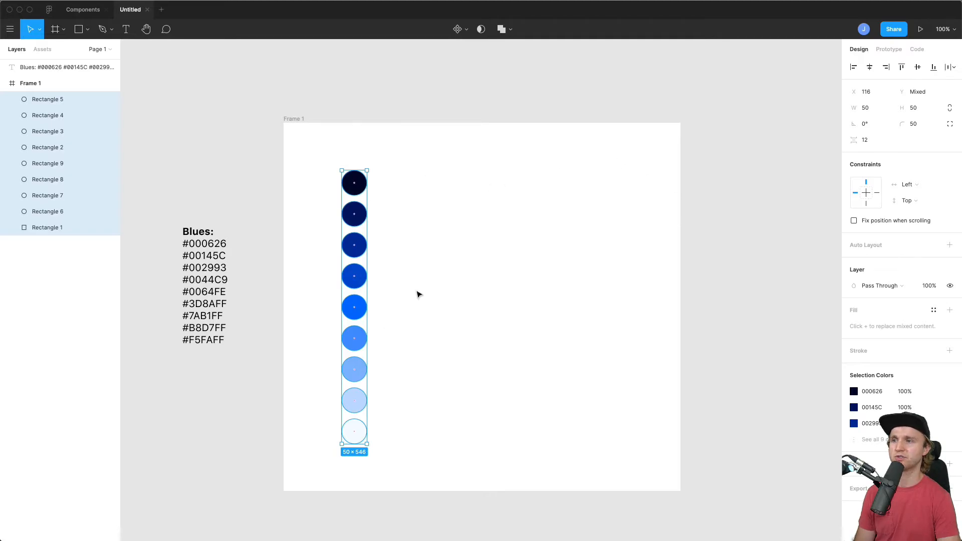
{"action": "left_click", "coordinate": [396, 330]}
Create a color style named Blue from the fill of the 0064FE circle.
{"action": "left_click", "coordinate": [354, 307]}
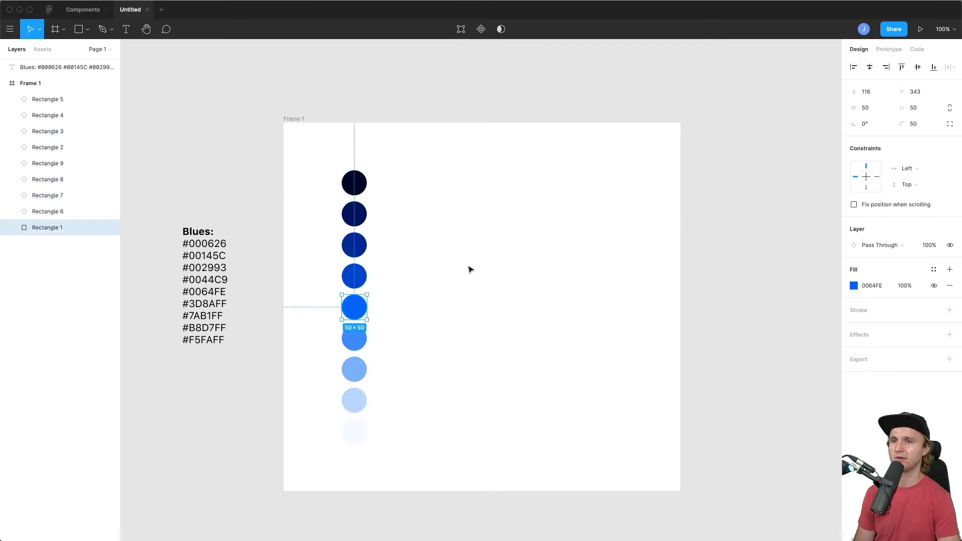
{"action": "left_click", "coordinate": [933, 270]}
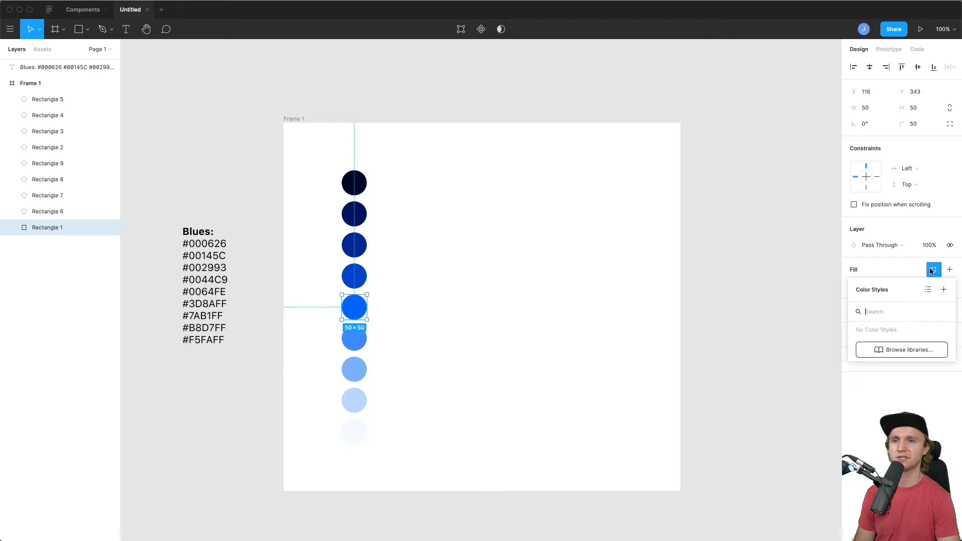
{"action": "left_click", "coordinate": [944, 290]}
{"action": "type", "text": "Blue"}
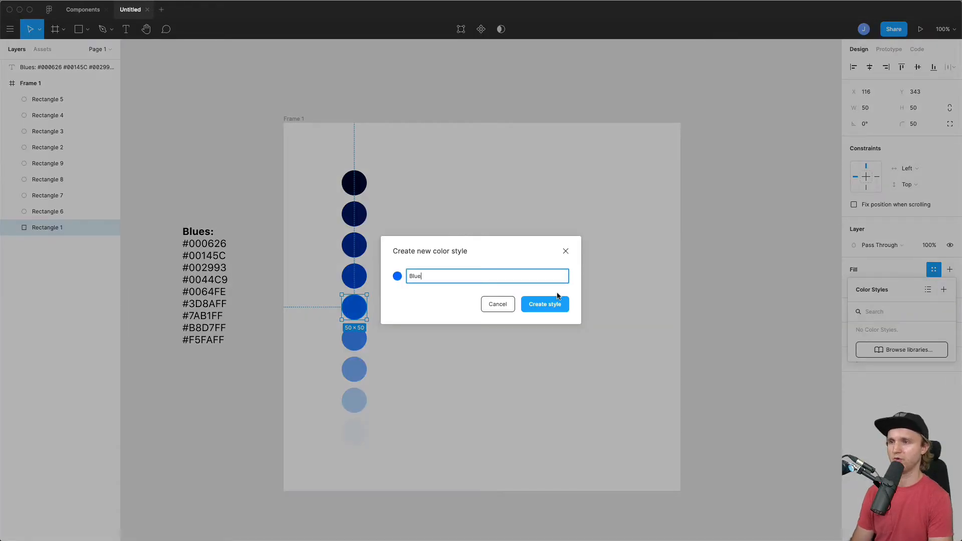
{"action": "key", "text": "Return"}
Place two copies of the Blue-styled circle in the empty frame area and check the fill style of all three.
{"action": "left_click_drag", "start_coordinate": [356, 304], "coordinate": [559, 309]}
{"action": "left_click", "coordinate": [534, 325]}
{"action": "left_click", "coordinate": [553, 314]}
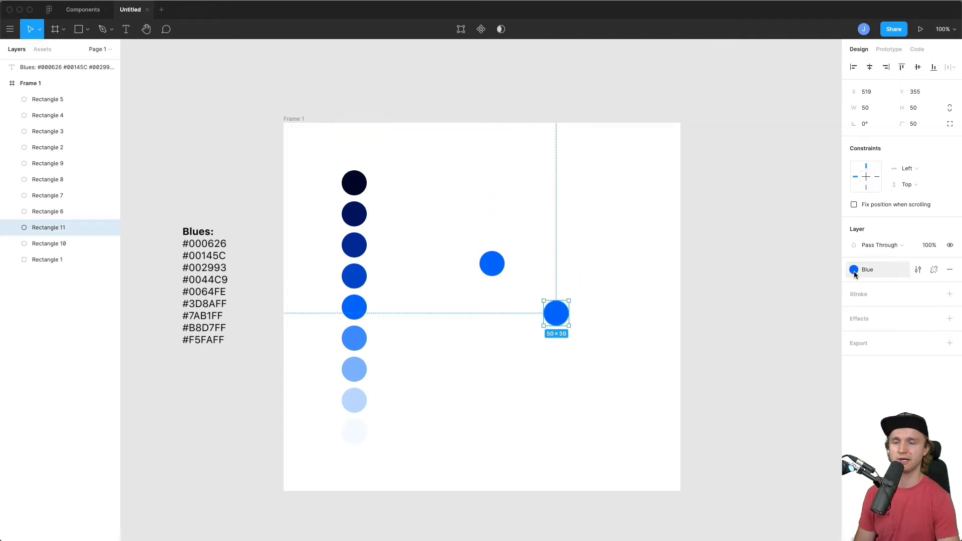
{"action": "left_click", "coordinate": [346, 305]}
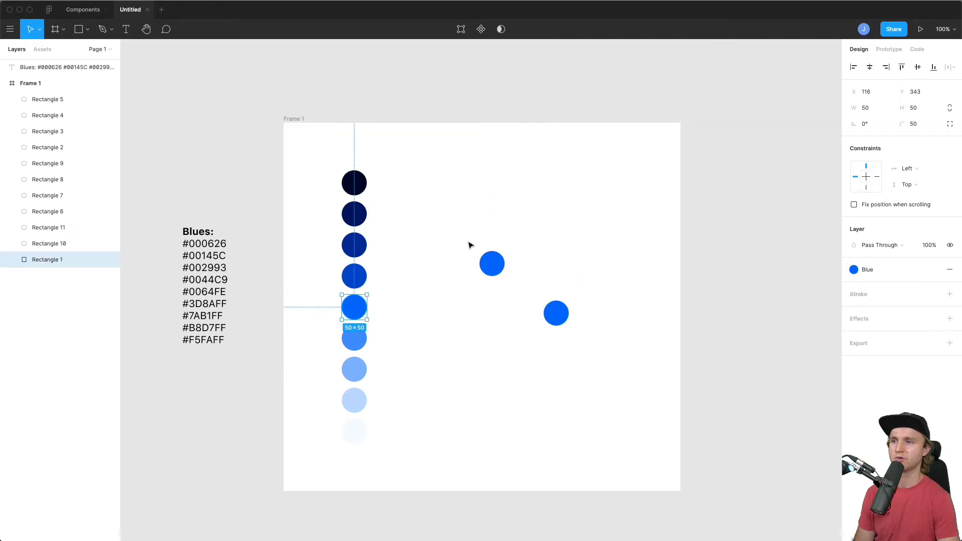
{"action": "left_click", "coordinate": [492, 266]}
{"action": "left_click", "coordinate": [557, 313]}
Edit the Blue color style to the lighter shade 7DB0FF.
{"action": "mouse_move", "coordinate": [919, 272]}
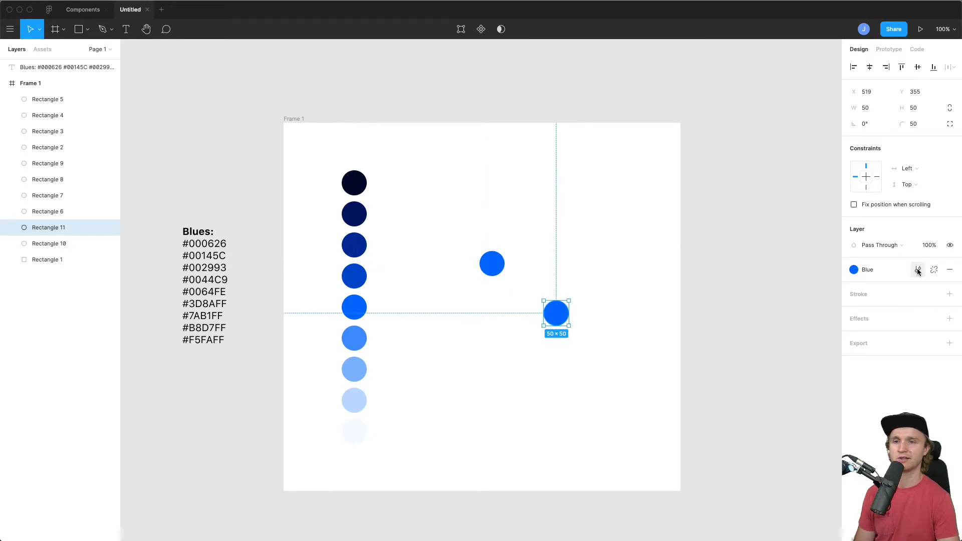
{"action": "left_click", "coordinate": [917, 270]}
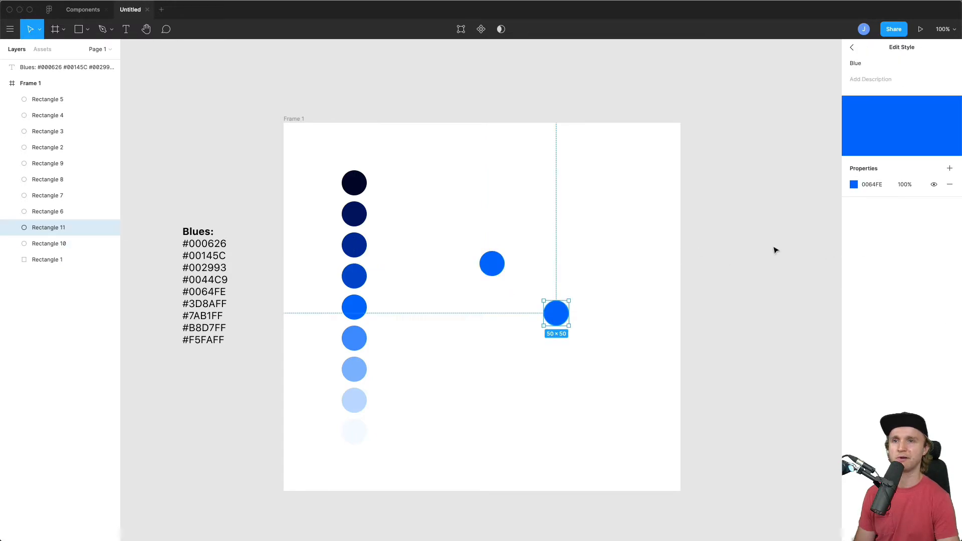
{"action": "left_click", "coordinate": [852, 184]}
{"action": "left_click_drag", "start_coordinate": [806, 279], "coordinate": [863, 228]}
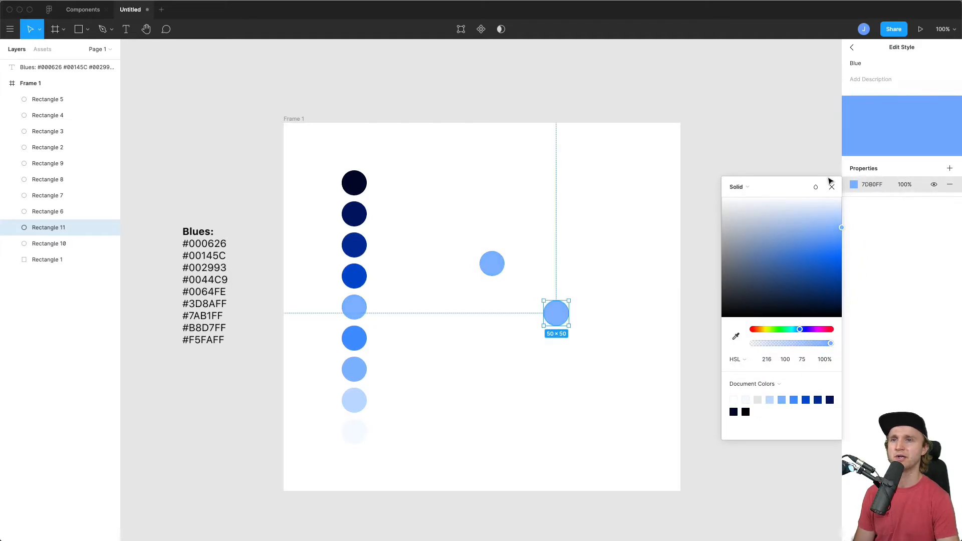
{"action": "left_click", "coordinate": [660, 175]}
Undo the colour change to the Blue style.
{"action": "key", "text": "super+z"}
{"action": "key", "text": "super+z"}
{"action": "key", "text": "super+z"}
{"action": "key", "text": "super+z"}
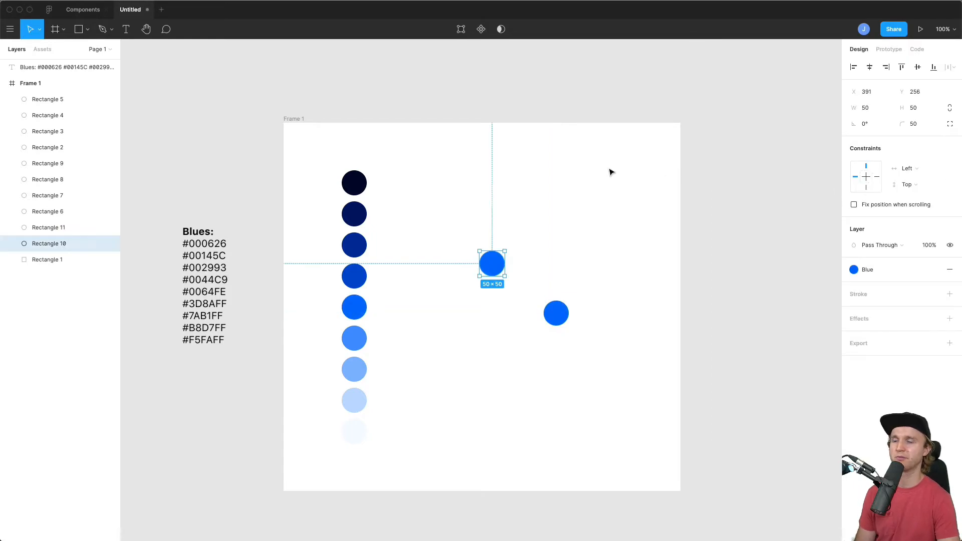
Undo the two styled circle copies and the creation of the Blue color style.
{"action": "key", "text": "super+z"}
{"action": "key", "text": "super+z"}
{"action": "key", "text": "super+z"}
{"action": "key", "text": "super+z"}
{"action": "key", "text": "super+z"}
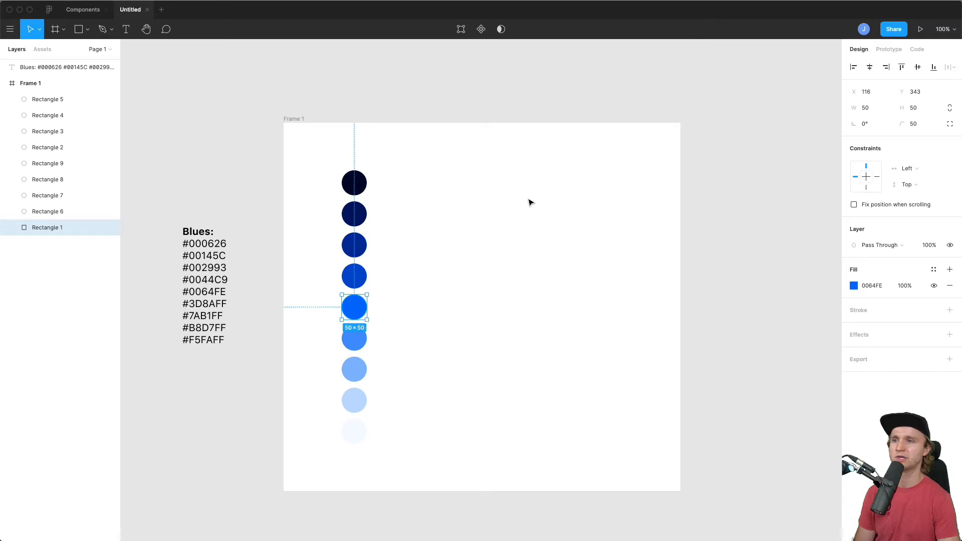
Review the column of nine circles, checking the fills of the lightest, darkest, base and lighter shades.
{"action": "left_click", "coordinate": [432, 339]}
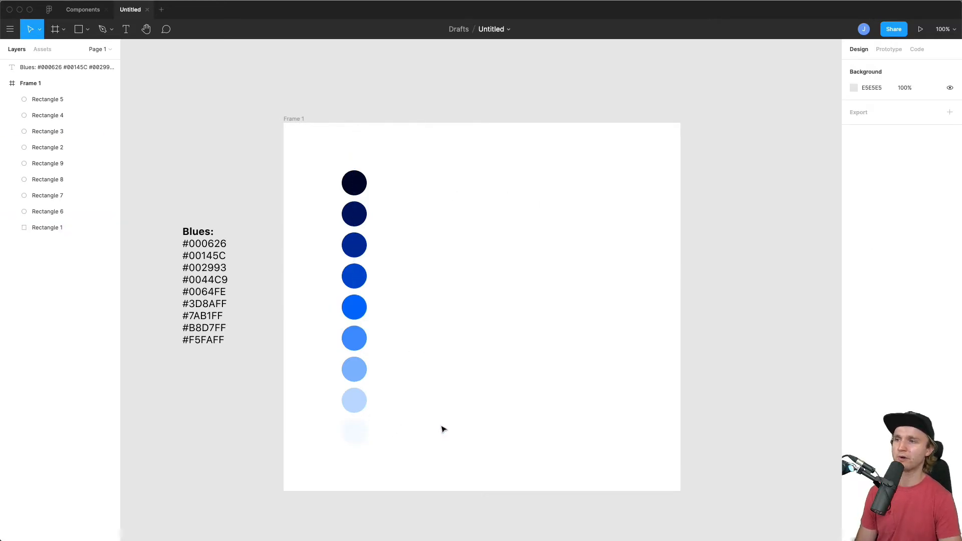
{"action": "left_click_drag", "start_coordinate": [393, 448], "coordinate": [333, 179]}
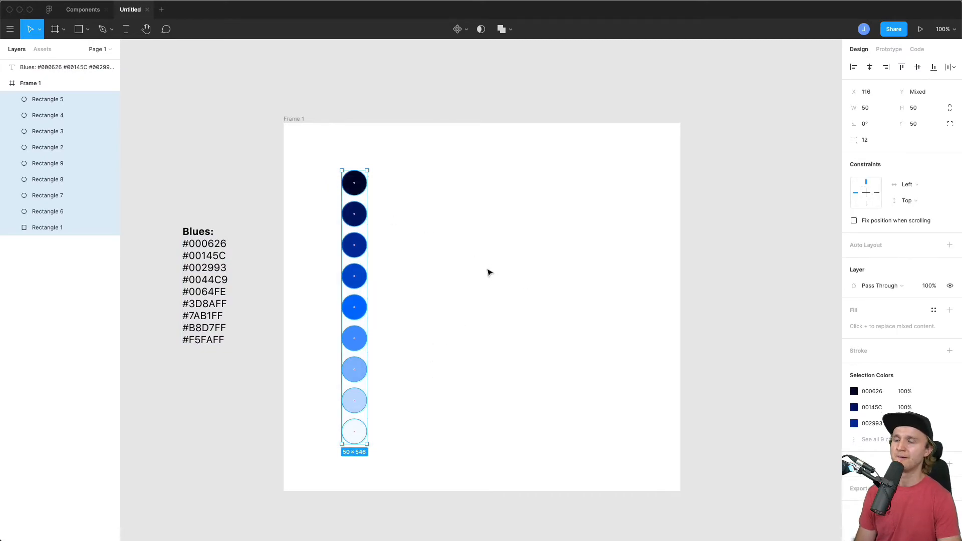
{"action": "left_click", "coordinate": [529, 251]}
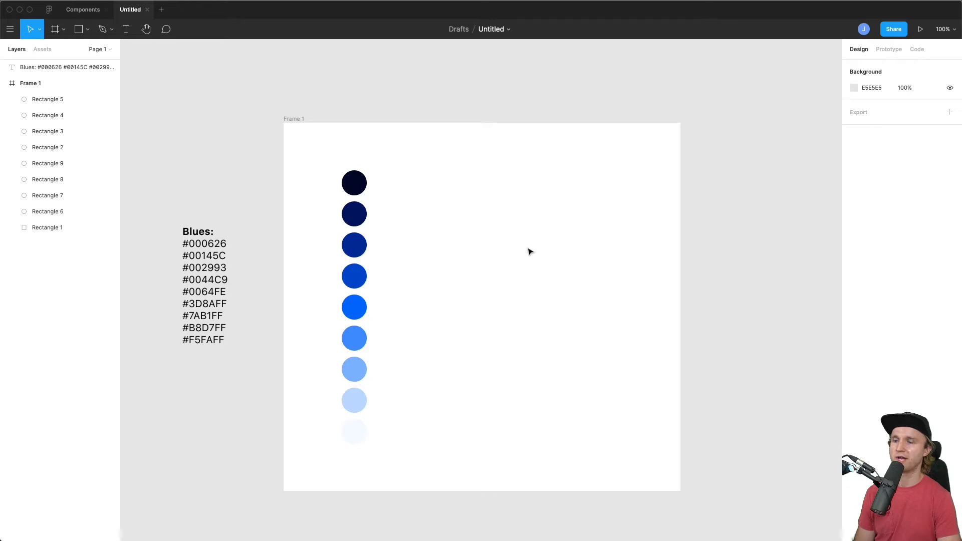
{"action": "left_click", "coordinate": [355, 433]}
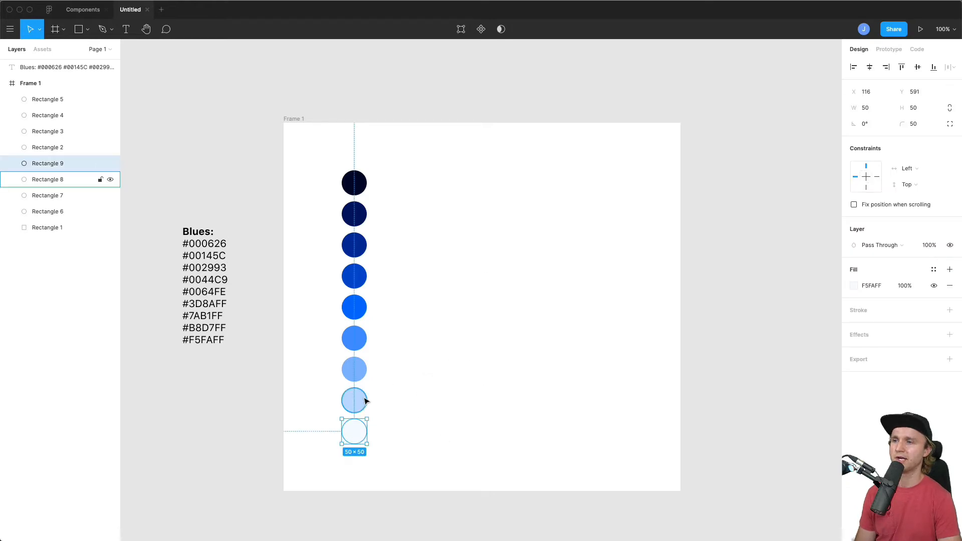
{"action": "left_click", "coordinate": [353, 186]}
{"action": "left_click", "coordinate": [477, 245]}
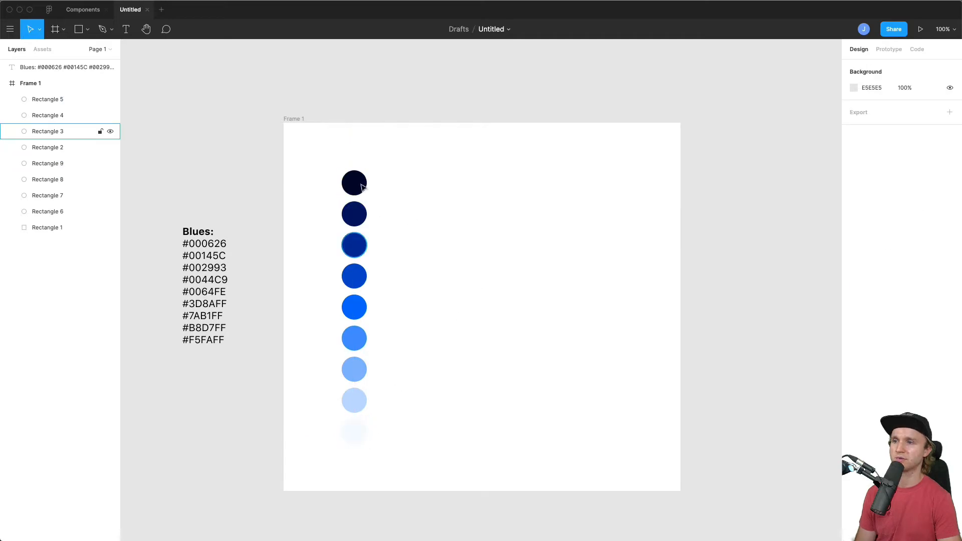
{"action": "left_click", "coordinate": [365, 307]}
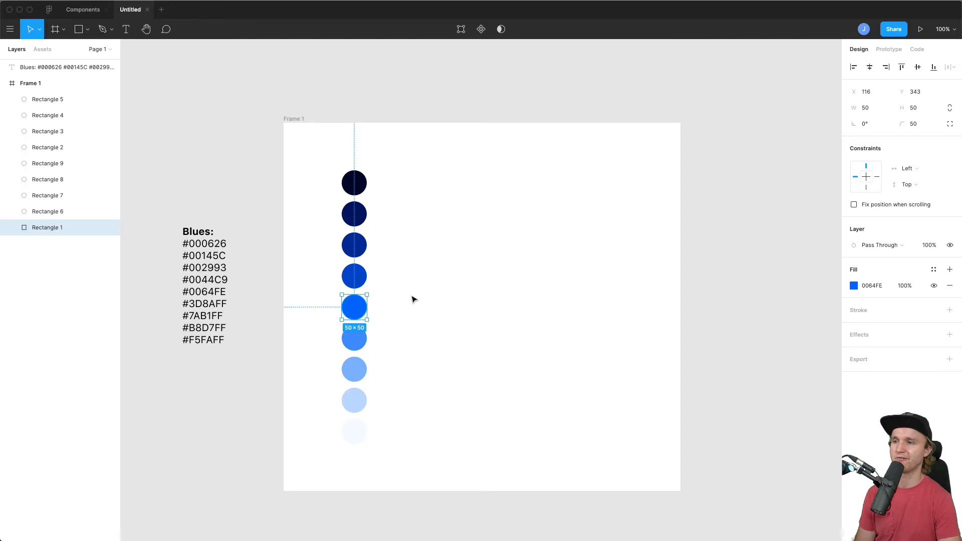
{"action": "left_click", "coordinate": [349, 435]}
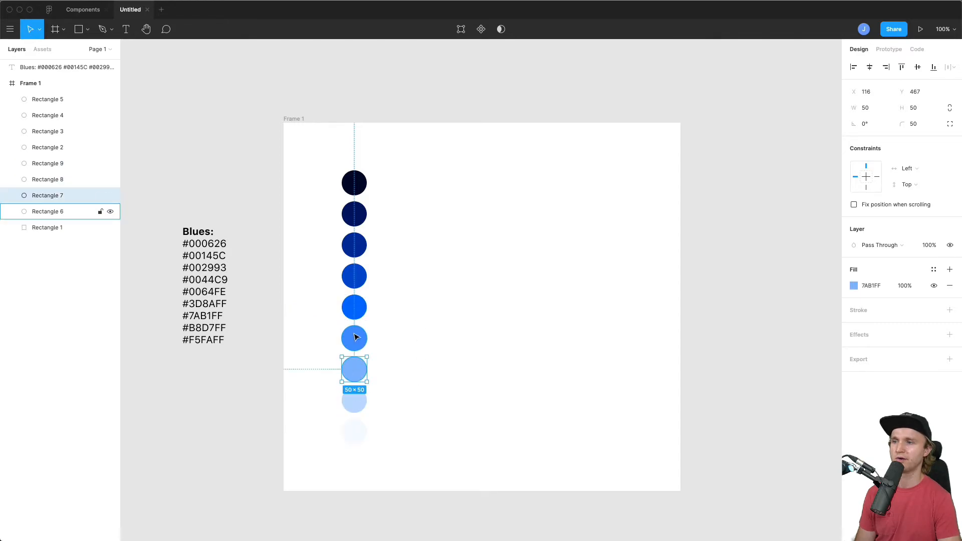
{"action": "left_click", "coordinate": [505, 361]}
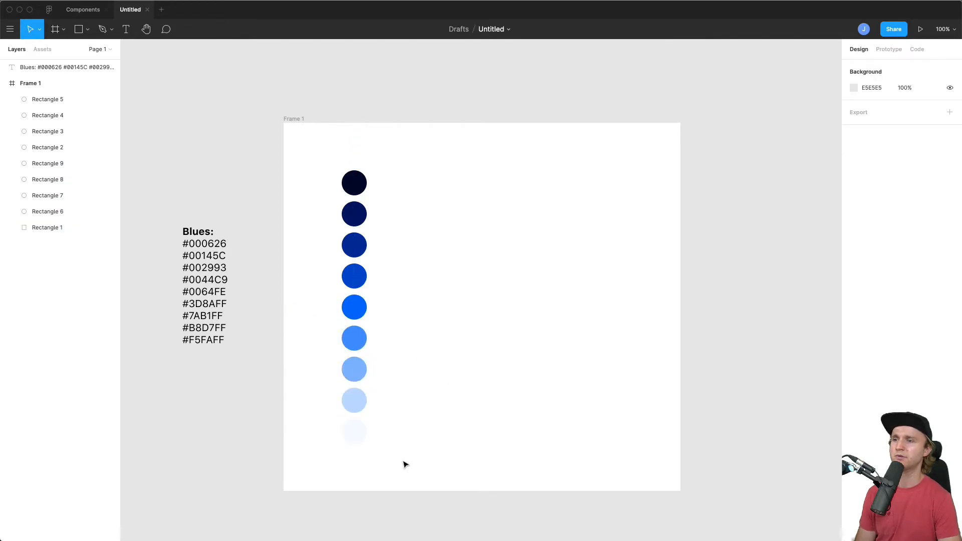
Examine the order of the circles and their layers from the darkest shade down, ending with the lightest circle selected.
{"action": "left_click_drag", "start_coordinate": [404, 463], "coordinate": [310, 165]}
{"action": "left_click", "coordinate": [354, 182]}
{"action": "left_click", "coordinate": [354, 214]}
{"action": "left_click", "coordinate": [354, 247]}
{"action": "left_click", "coordinate": [360, 284]}
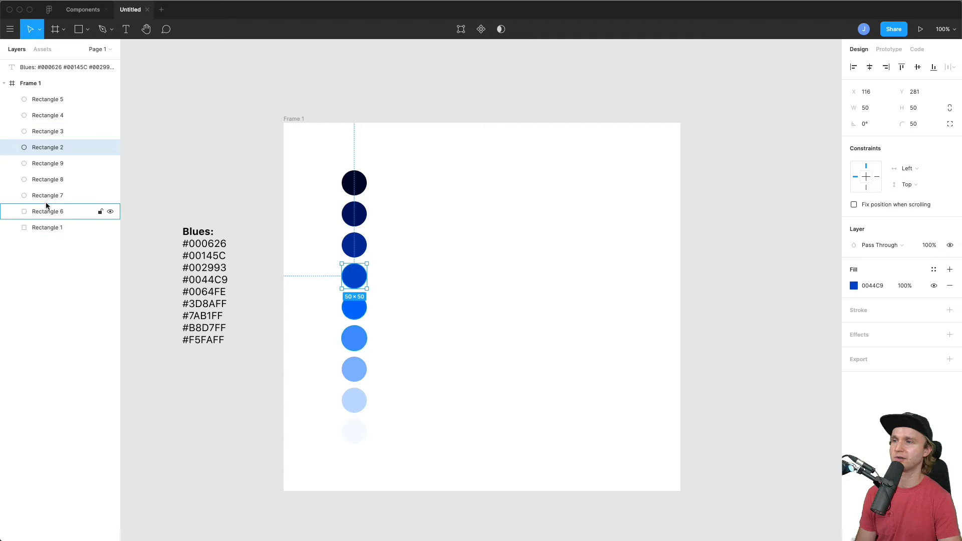
{"action": "left_click", "coordinate": [56, 98]}
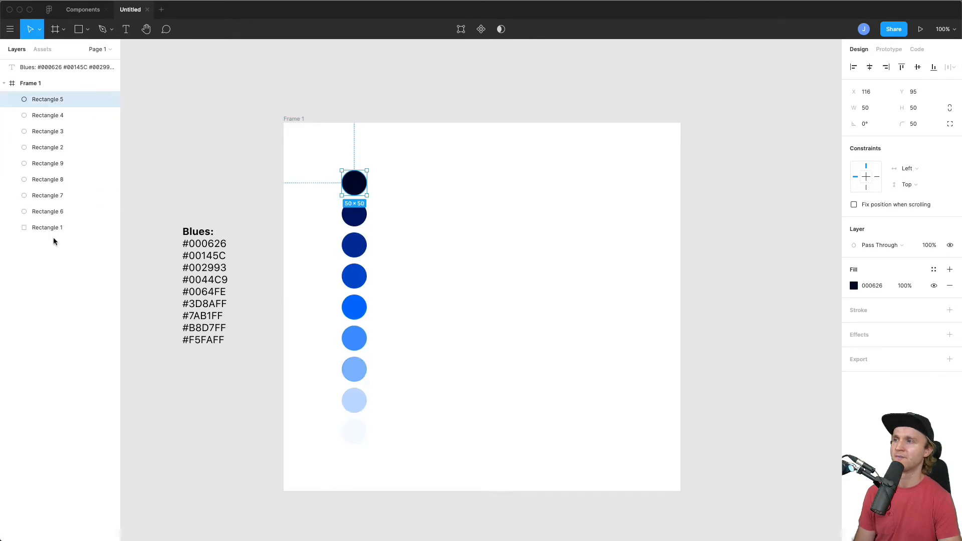
{"action": "left_click", "coordinate": [381, 434]}
{"action": "left_click", "coordinate": [360, 440]}
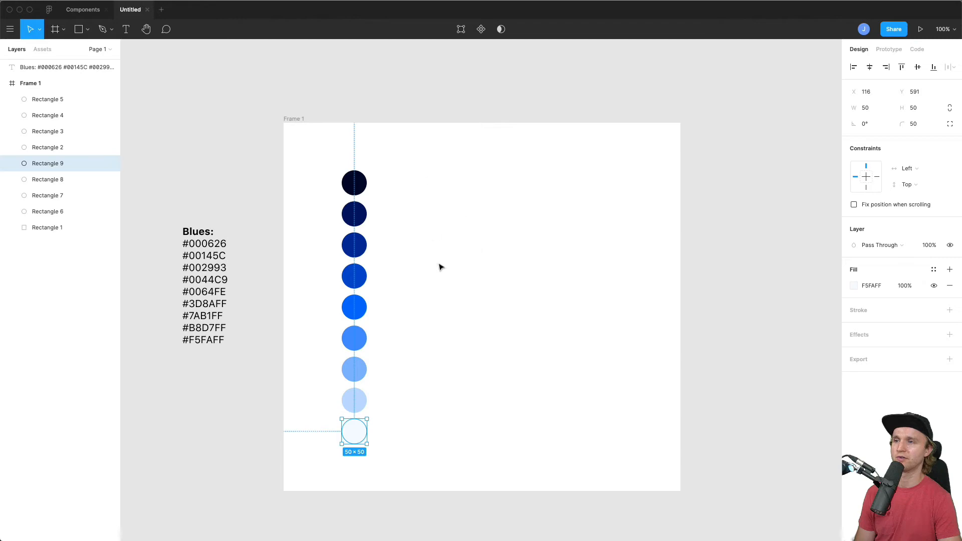
Sort the nine circle layers in Frame 1 by Y position with the Sort Layers plugin.
{"action": "left_click", "coordinate": [42, 230]}
{"action": "left_click", "coordinate": [64, 99], "text": "shift"}
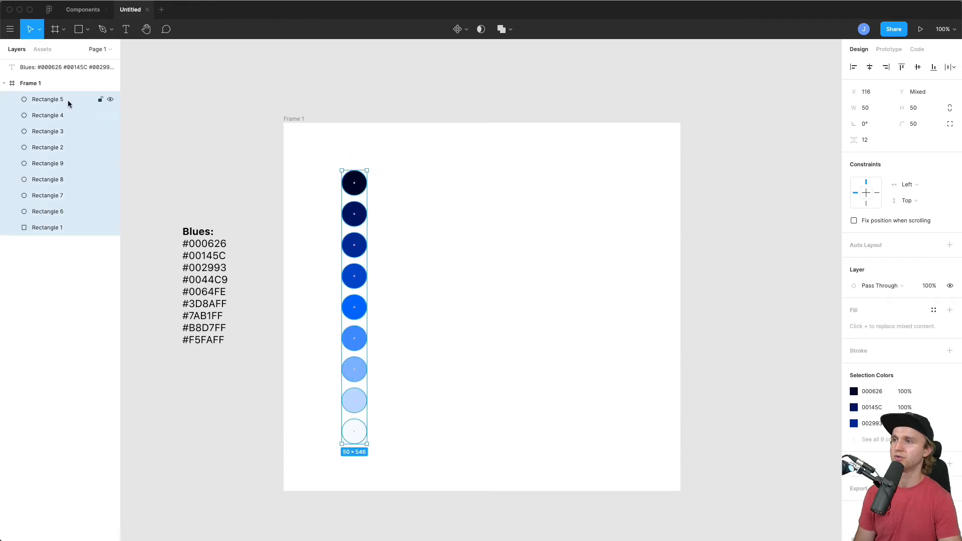
{"action": "right_click", "coordinate": [356, 243]}
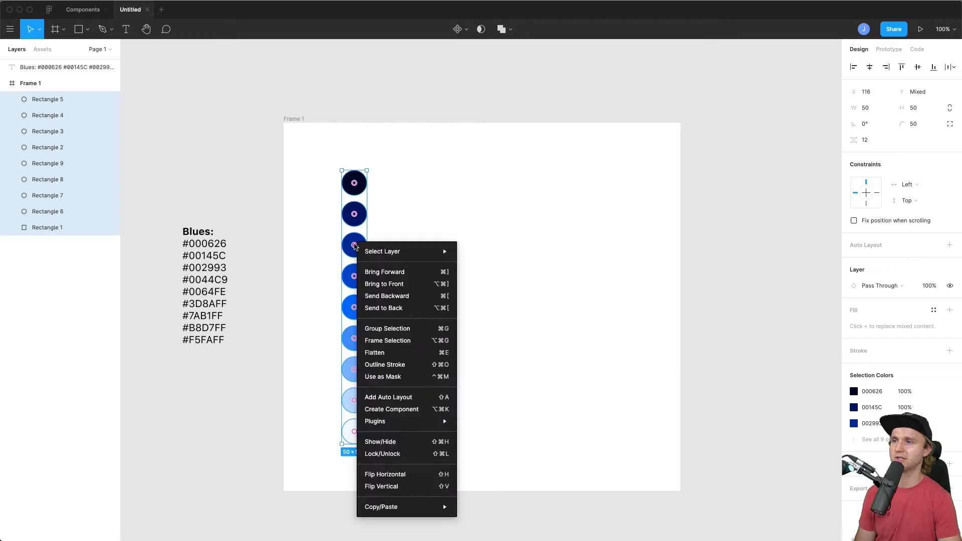
{"action": "mouse_move", "coordinate": [419, 422]}
{"action": "mouse_move", "coordinate": [523, 344]}
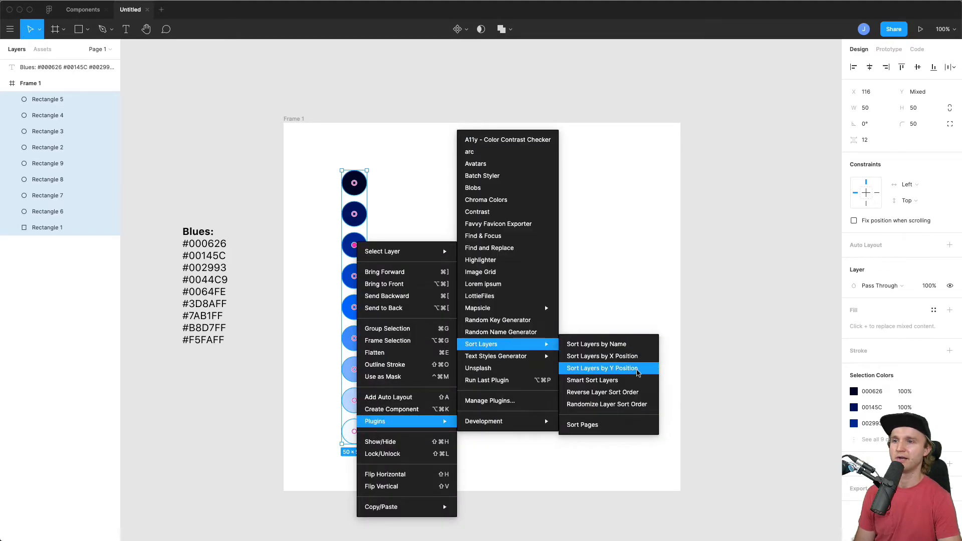
{"action": "left_click", "coordinate": [636, 370]}
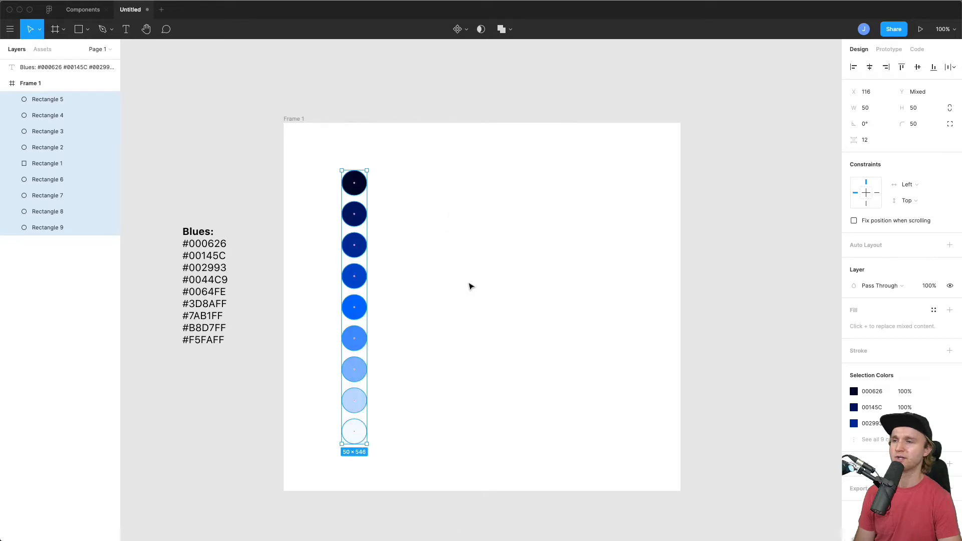
Check each circle layer from darkest to lightest against its position in the column.
{"action": "left_click", "coordinate": [363, 186]}
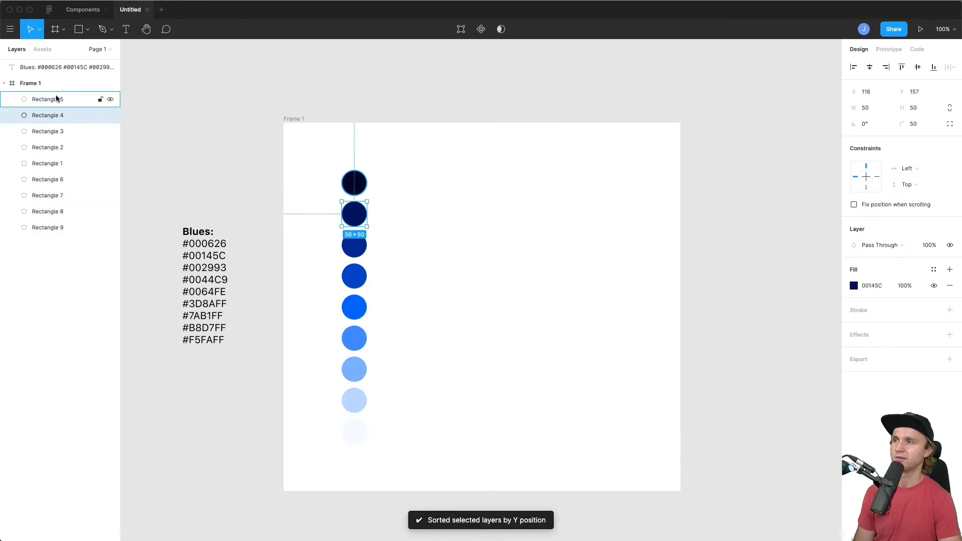
{"action": "left_click", "coordinate": [52, 114]}
{"action": "left_click", "coordinate": [56, 131]}
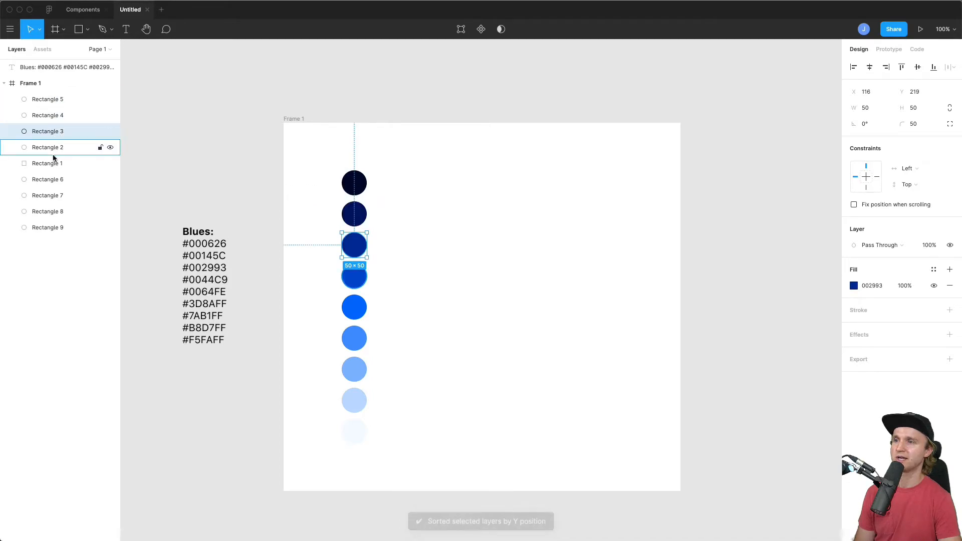
{"action": "left_click", "coordinate": [53, 149]}
{"action": "left_click", "coordinate": [50, 164]}
{"action": "left_click", "coordinate": [49, 179]}
{"action": "left_click", "coordinate": [46, 196]}
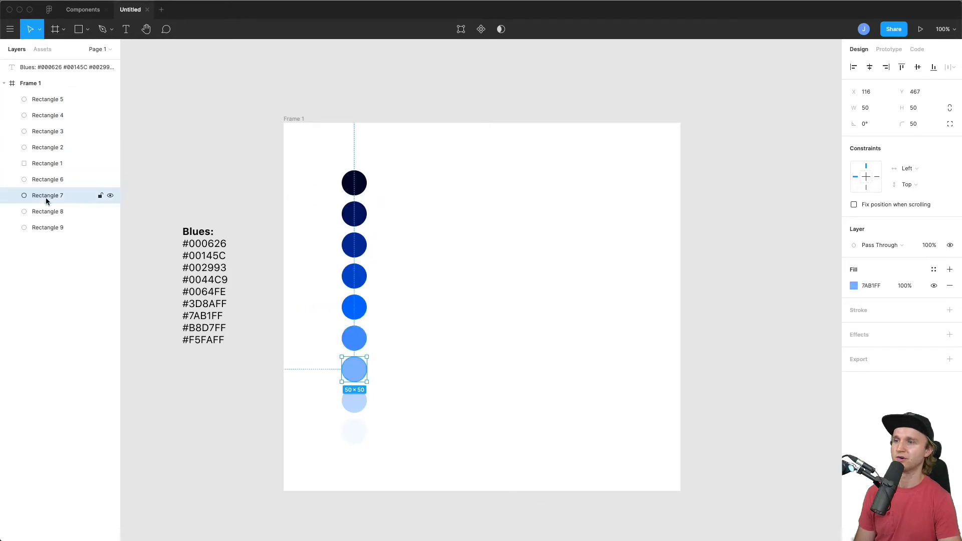
{"action": "left_click", "coordinate": [46, 212]}
{"action": "left_click", "coordinate": [46, 228]}
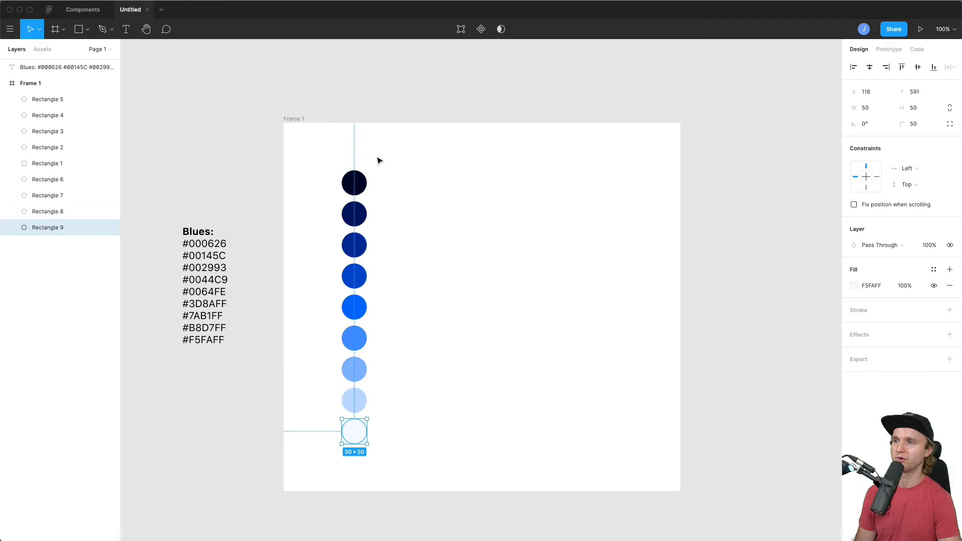
{"action": "left_click", "coordinate": [58, 101]}
{"action": "left_click", "coordinate": [418, 447]}
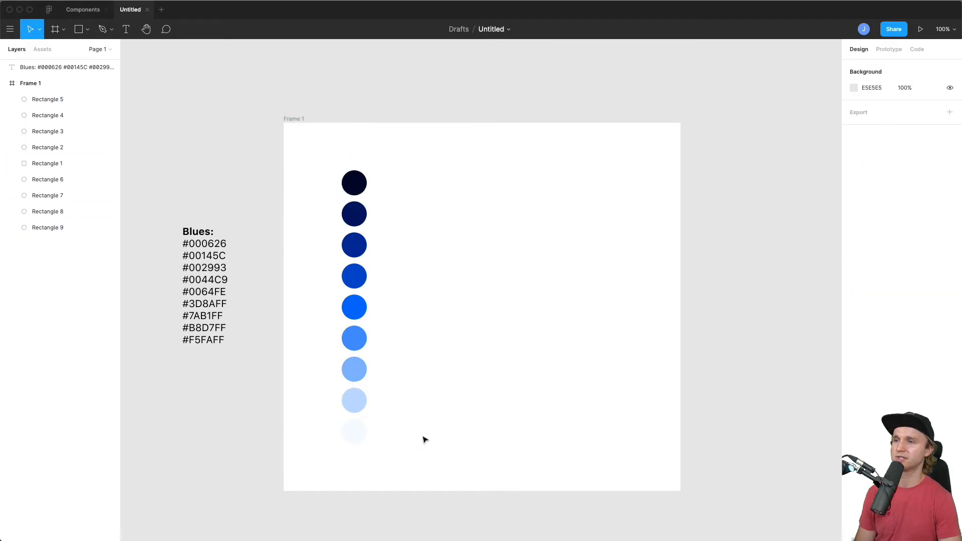
Batch rename the nine circle layers in ascending order with the pattern Blue/$n00, starting from 1.
{"action": "left_click_drag", "start_coordinate": [402, 448], "coordinate": [321, 149]}
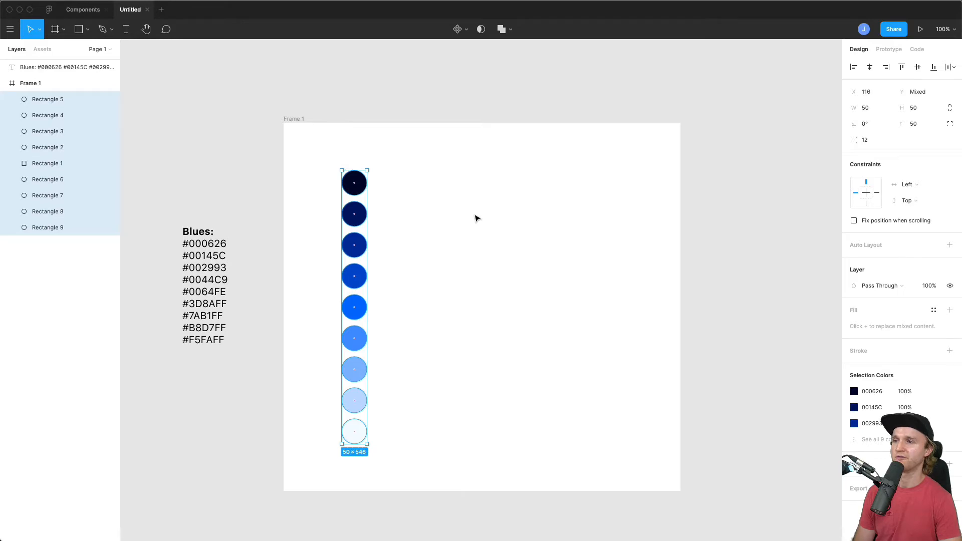
{"action": "key", "text": "super+r"}
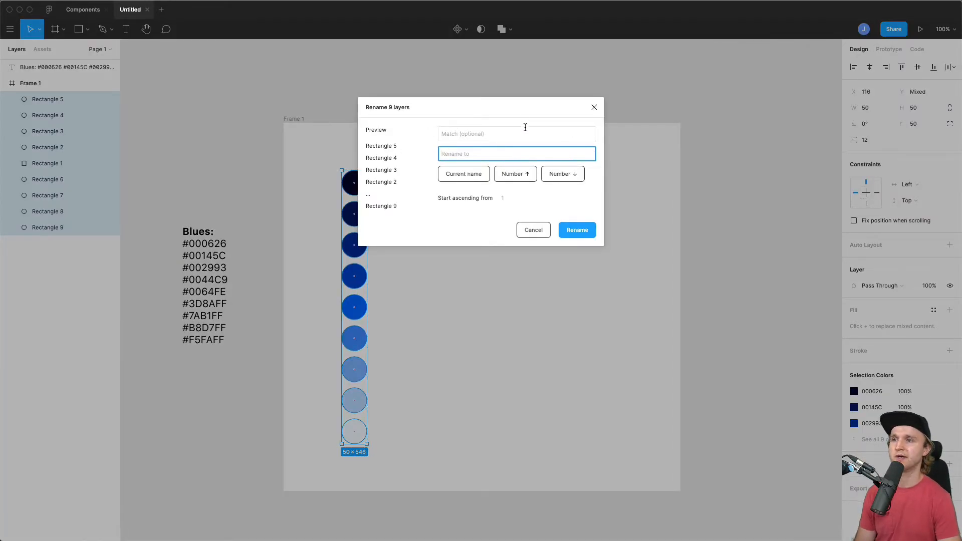
{"action": "type", "text": "Blue/"}
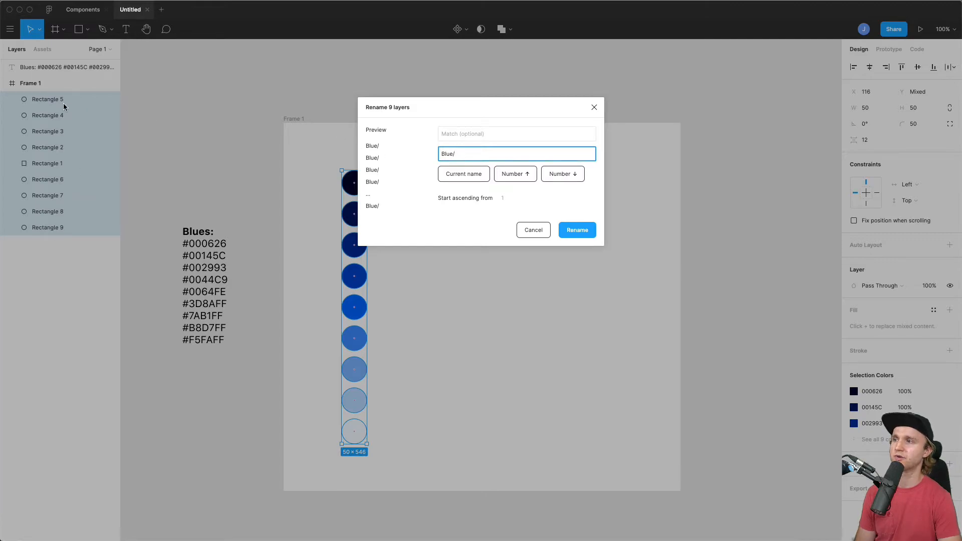
{"action": "type", "text": "100"}
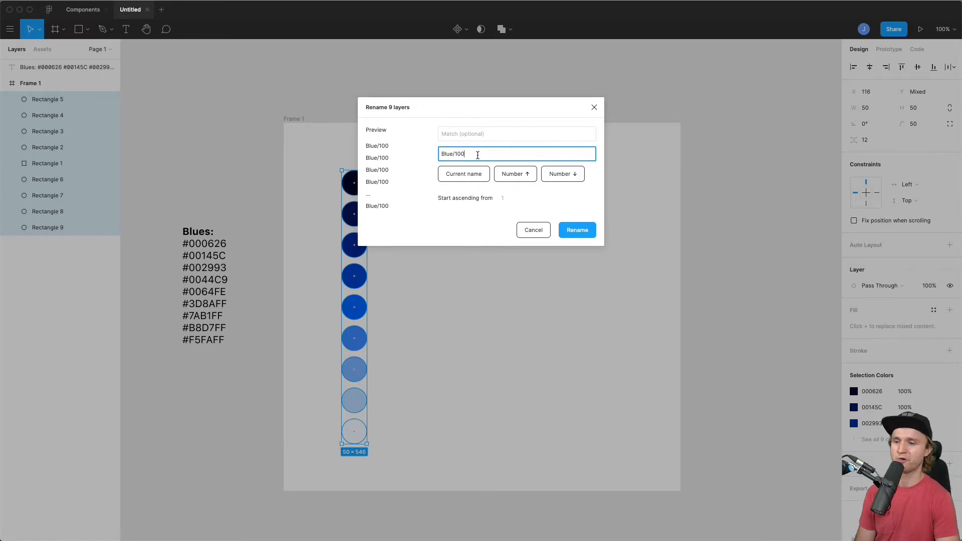
{"action": "key", "text": "BackSpace"}
{"action": "key", "text": "BackSpace"}
{"action": "key", "text": "BackSpace"}
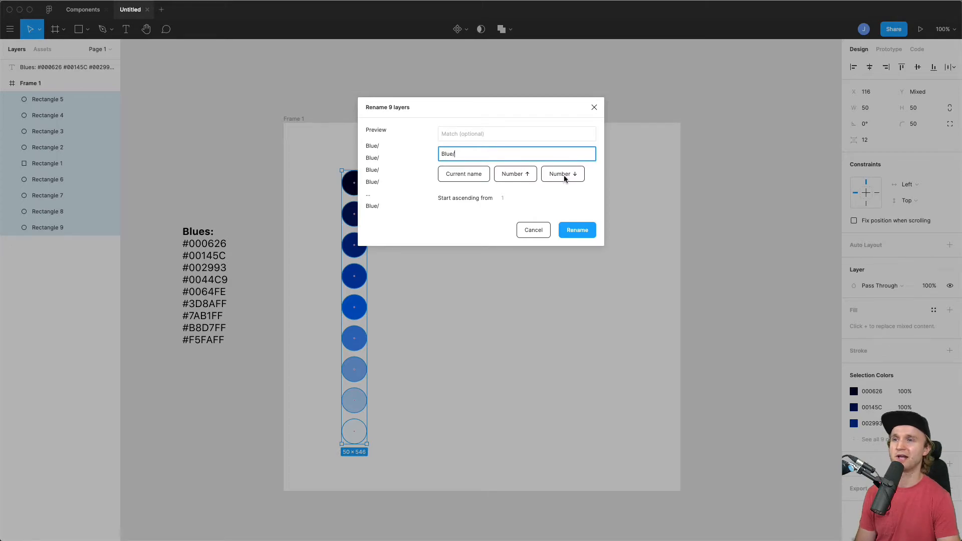
{"action": "left_click", "coordinate": [516, 174]}
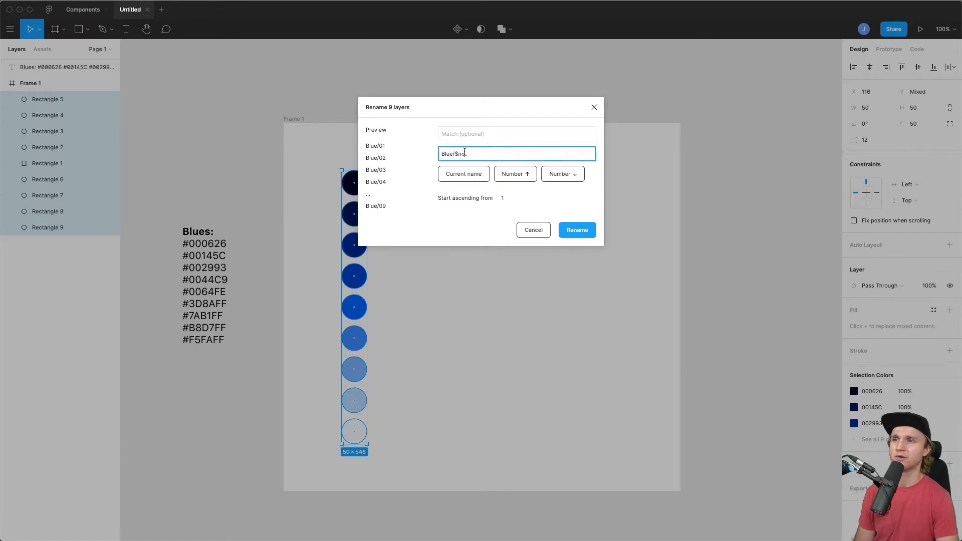
{"action": "left_click", "coordinate": [479, 157]}
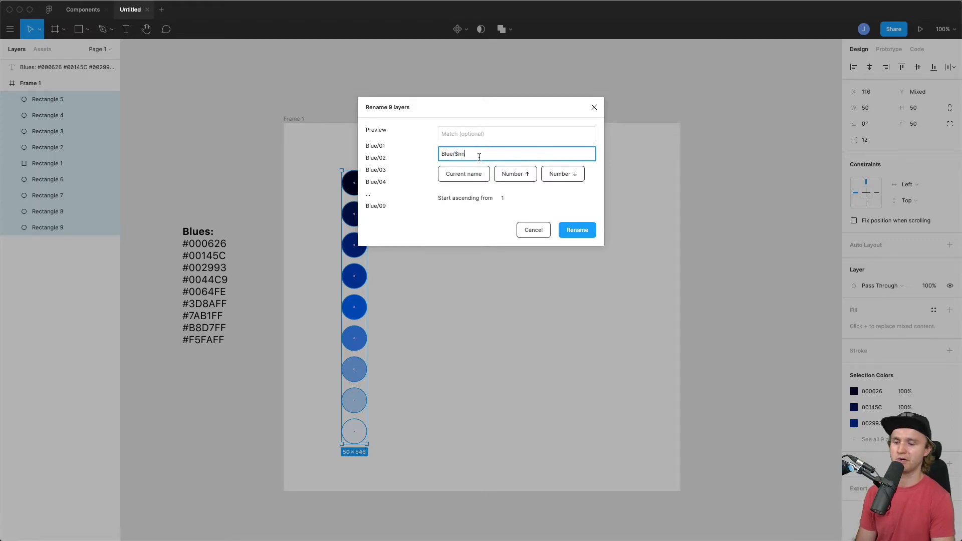
{"action": "key", "text": "BackSpace"}
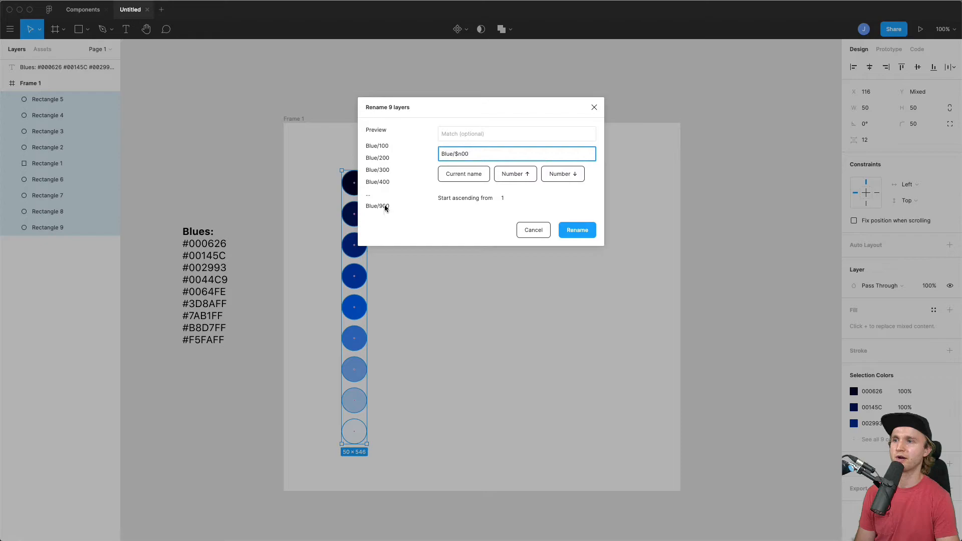
{"action": "left_click", "coordinate": [576, 230]}
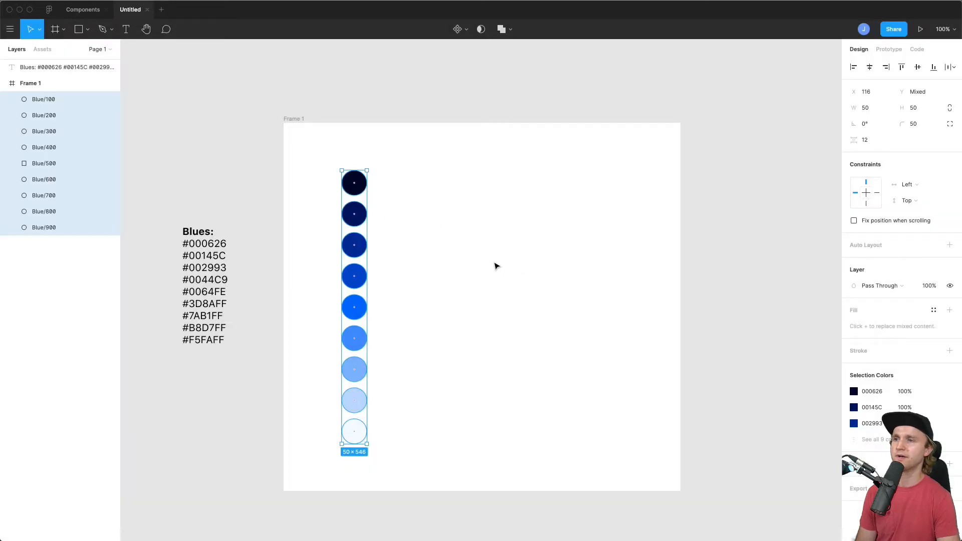
Compare the darkest and lightest circles' layer names, and undo the ascending rename of all nine layers.
{"action": "left_click", "coordinate": [53, 98]}
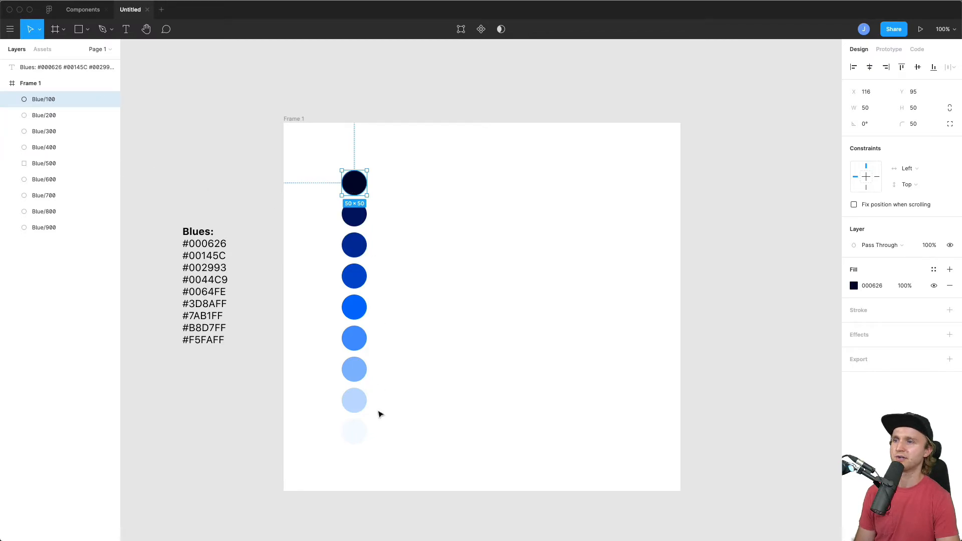
{"action": "left_click", "coordinate": [355, 432]}
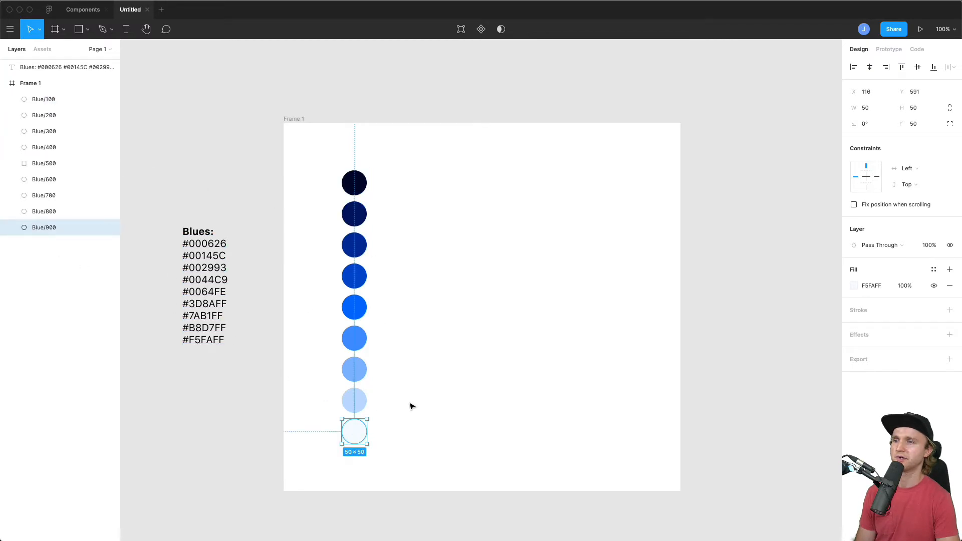
{"action": "left_click", "coordinate": [458, 301]}
{"action": "key", "text": "super+z"}
{"action": "key", "text": "super+z"}
{"action": "key", "text": "super+z"}
{"action": "key", "text": "super+z"}
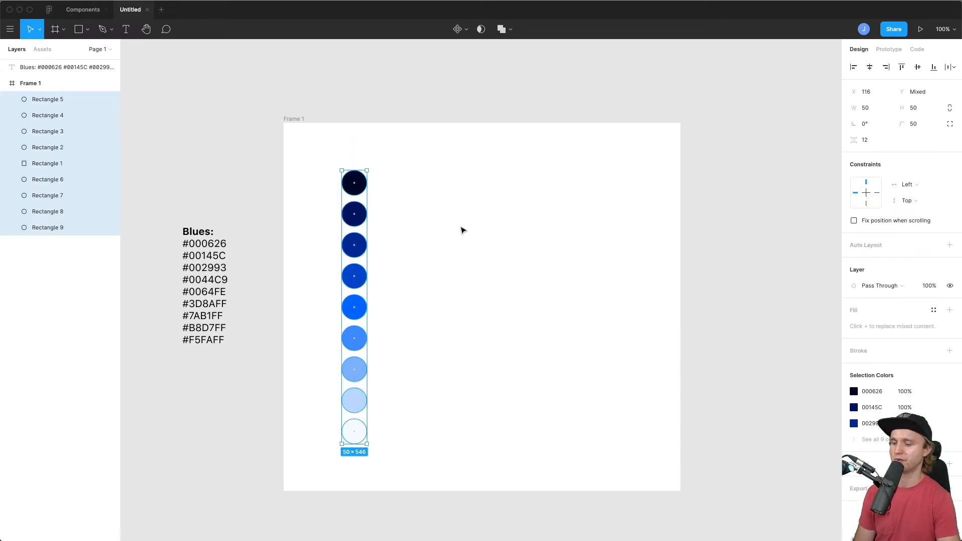
Start a batch rename of the nine selected circle layers with the prefix Blue/.
{"action": "key", "text": "super+r"}
{"action": "type", "text": "Blue"}
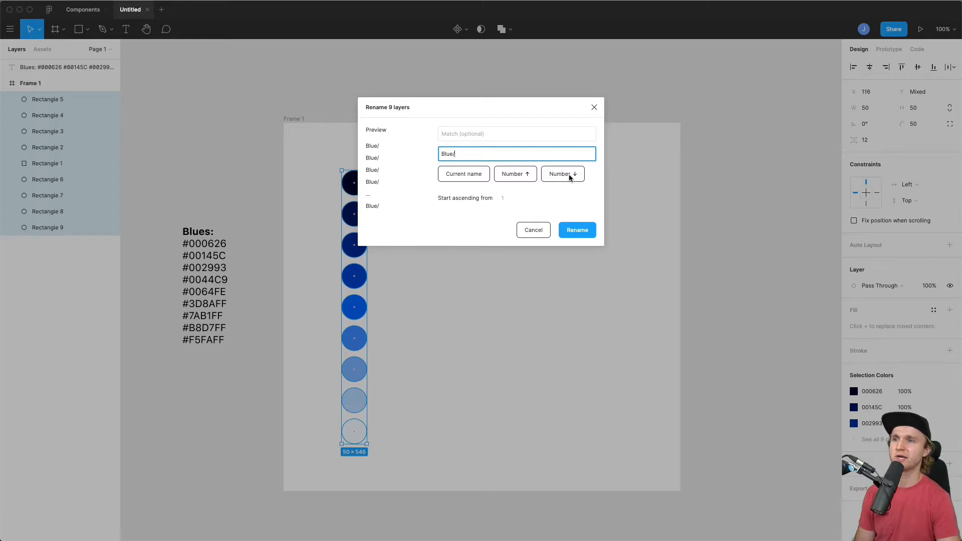
{"action": "left_click", "coordinate": [516, 173]}
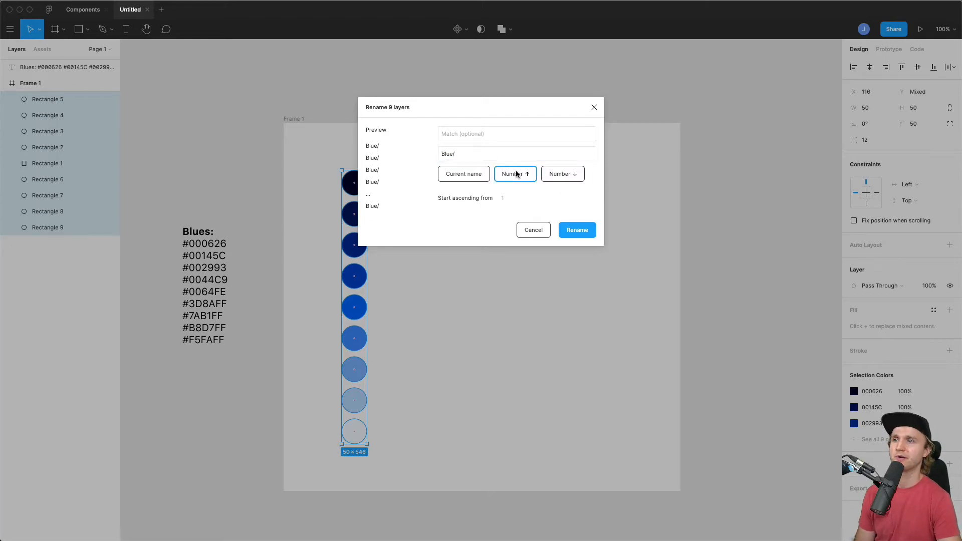
{"action": "type", "text": "00"}
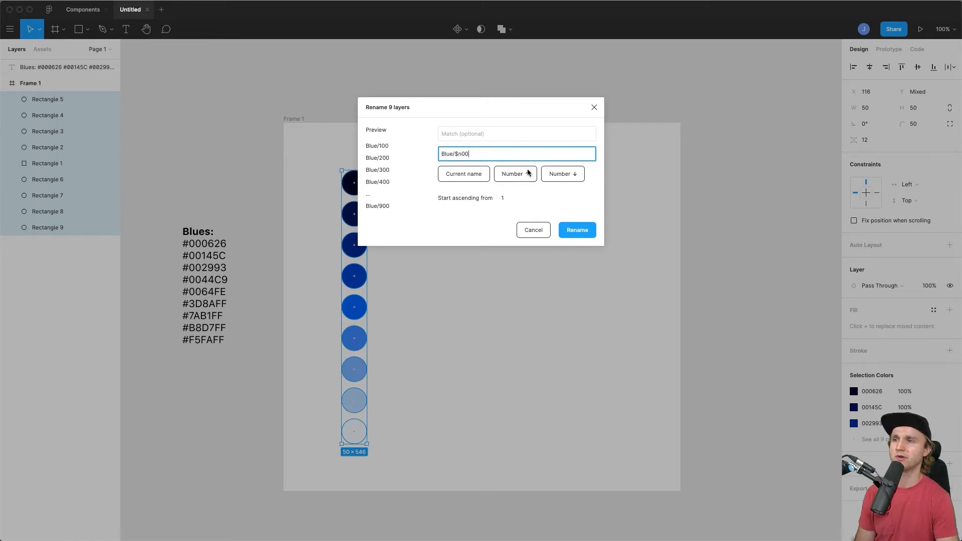
{"action": "left_click", "coordinate": [563, 174]}
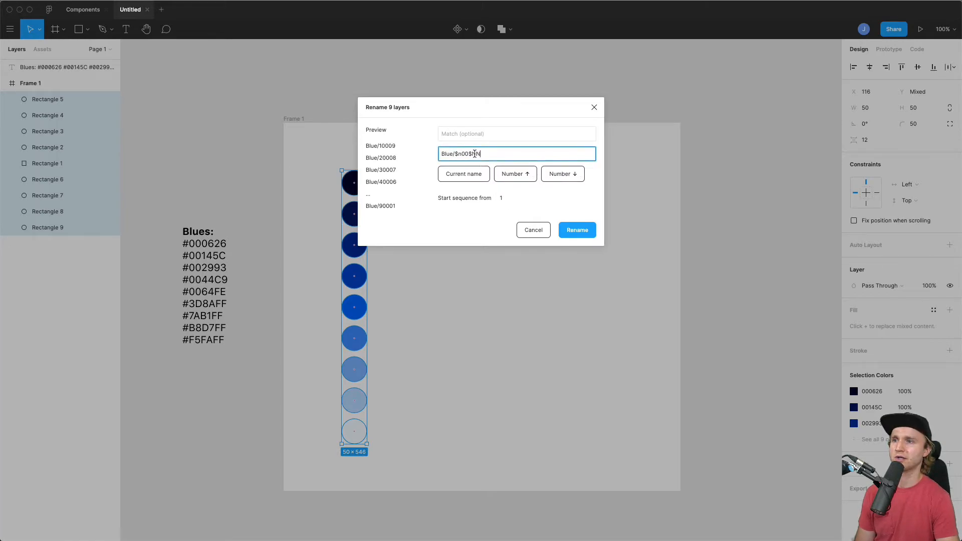
{"action": "key", "text": "BackSpace"}
{"action": "key", "text": "BackSpace"}
{"action": "key", "text": "BackSpace"}
{"action": "key", "text": "BackSpace"}
{"action": "key", "text": "BackSpace"}
{"action": "key", "text": "BackSpace"}
{"action": "key", "text": "BackSpace"}
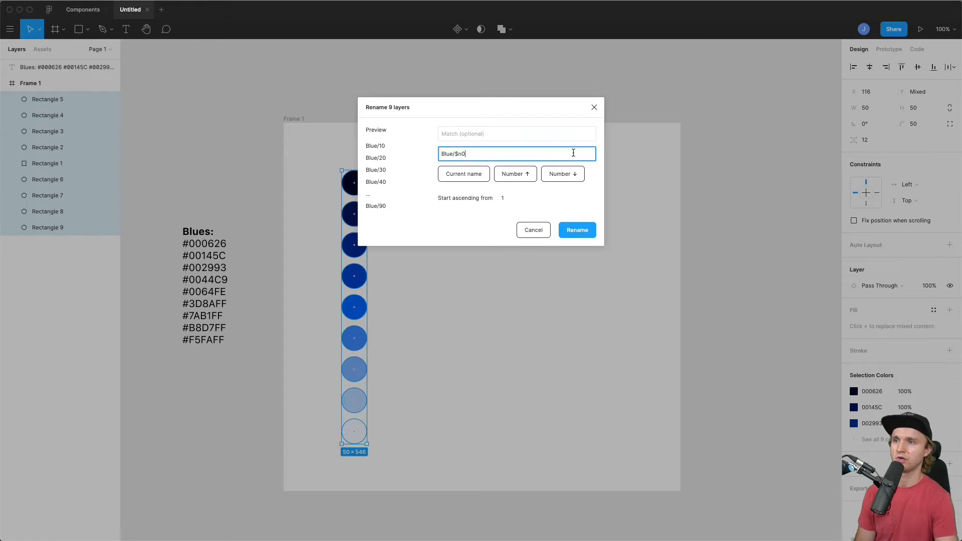
Complete the pattern as Blue/$N00 with descending numbers and apply it to the nine circle layers.
{"action": "left_click", "coordinate": [563, 174]}
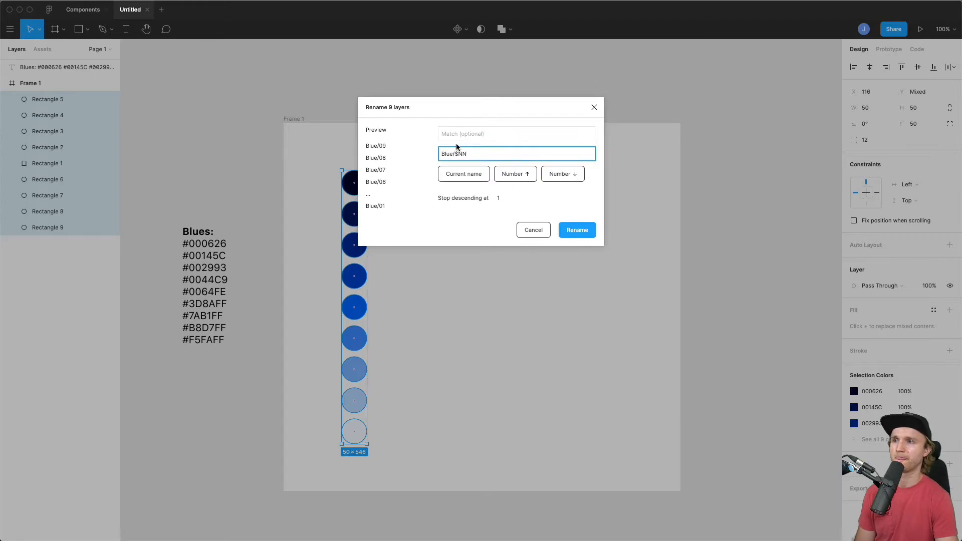
{"action": "key", "text": "BackSpace"}
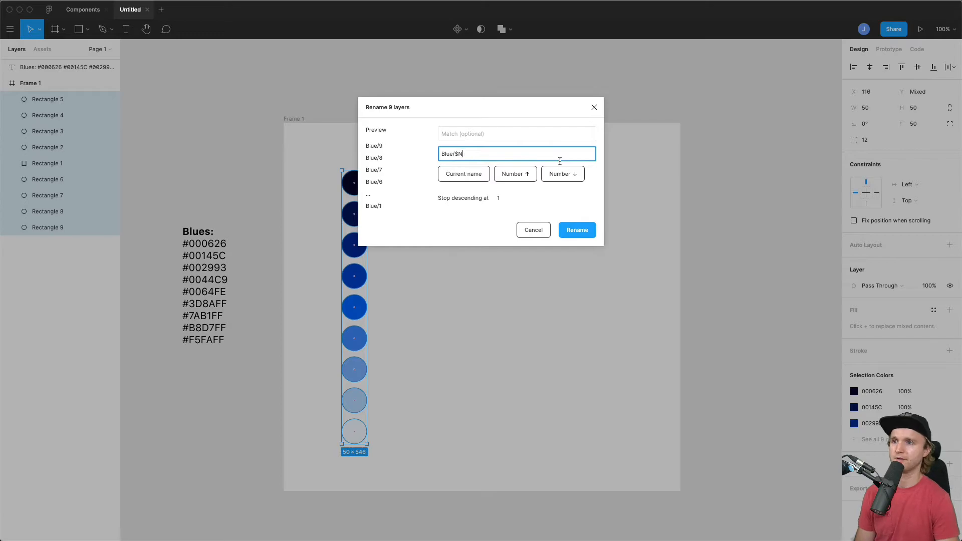
{"action": "type", "text": "00"}
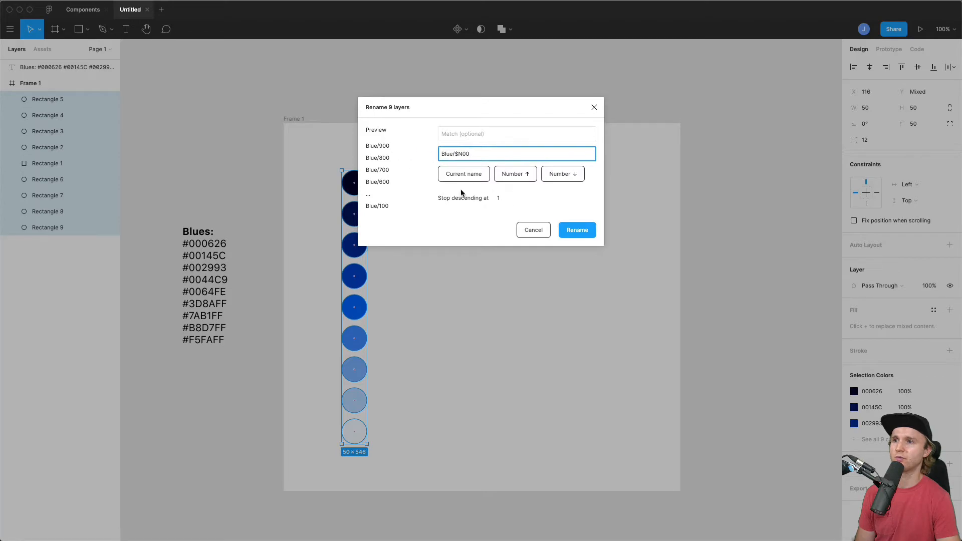
{"action": "left_click", "coordinate": [585, 232]}
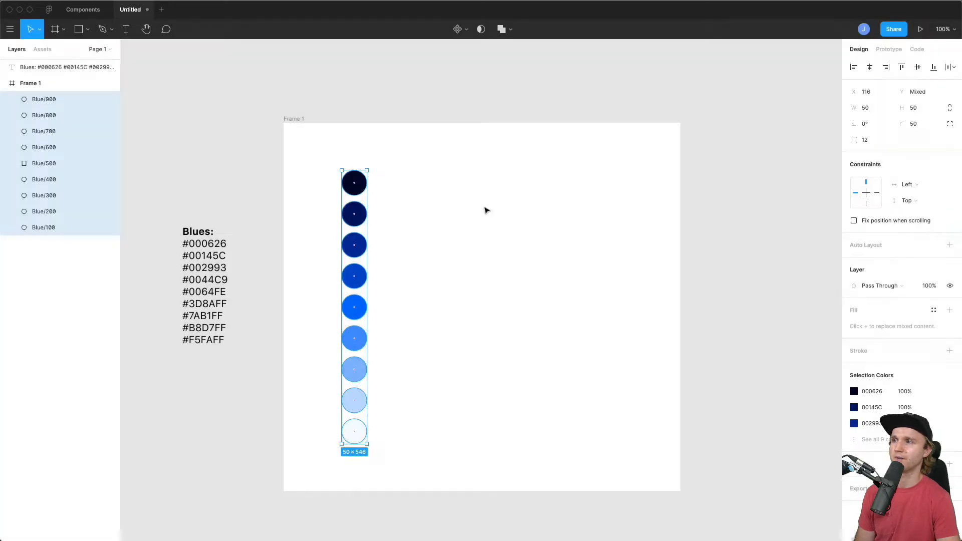
Check each renamed Blue layer from 100 to 900 against the lightness of its circle.
{"action": "left_click", "coordinate": [49, 104]}
{"action": "left_click", "coordinate": [46, 228]}
{"action": "left_click", "coordinate": [46, 211]}
{"action": "left_click", "coordinate": [43, 196]}
{"action": "left_click", "coordinate": [41, 179]}
{"action": "left_click", "coordinate": [42, 163]}
{"action": "left_click", "coordinate": [41, 148]}
{"action": "left_click", "coordinate": [43, 132]}
{"action": "left_click", "coordinate": [45, 115]}
{"action": "left_click", "coordinate": [47, 99]}
{"action": "left_click", "coordinate": [453, 373]}
{"action": "left_click_drag", "start_coordinate": [417, 476], "coordinate": [221, 190]}
{"action": "left_click", "coordinate": [383, 160]}
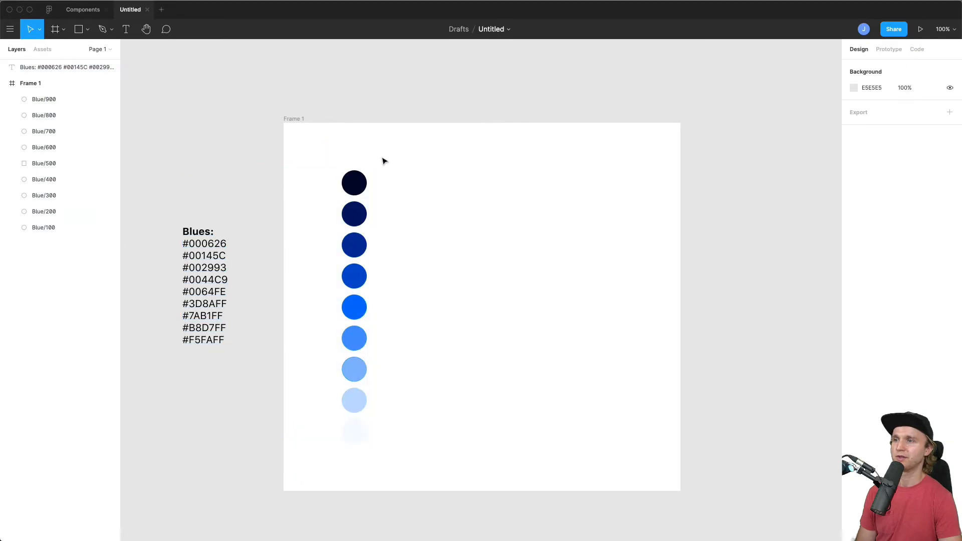
Run the Chroma Colors plugin on all nine blue circles to create color styles from their layer names.
{"action": "left_click_drag", "start_coordinate": [385, 168], "coordinate": [346, 457]}
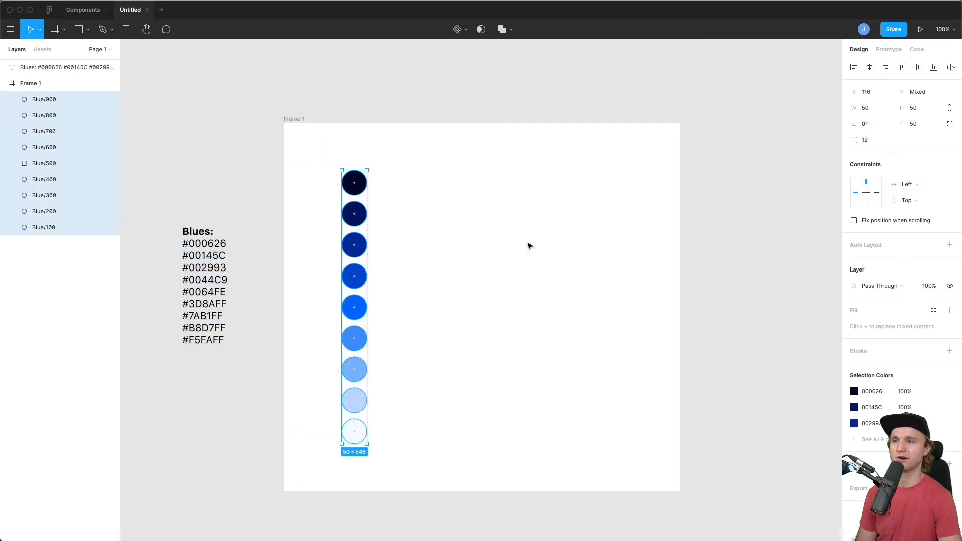
{"action": "right_click", "coordinate": [356, 307]}
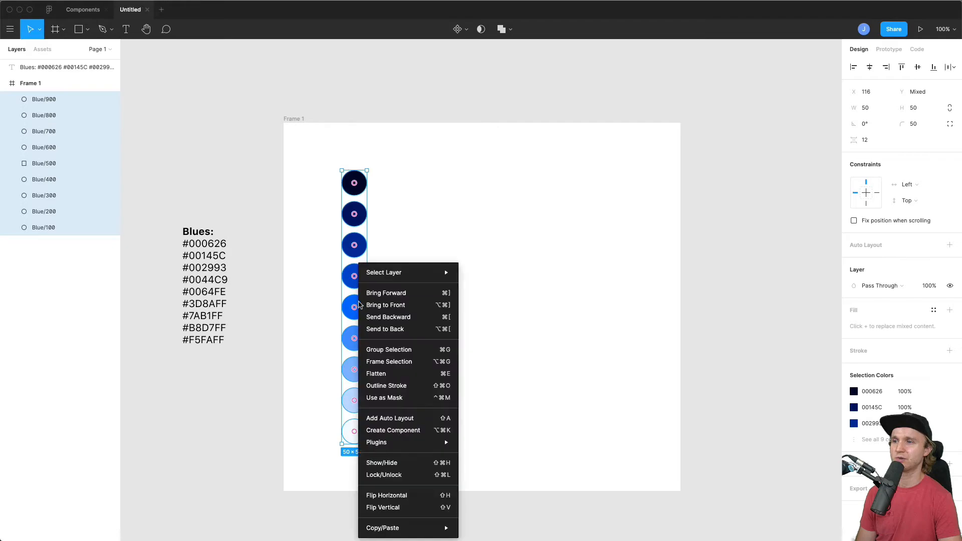
{"action": "mouse_move", "coordinate": [389, 444]}
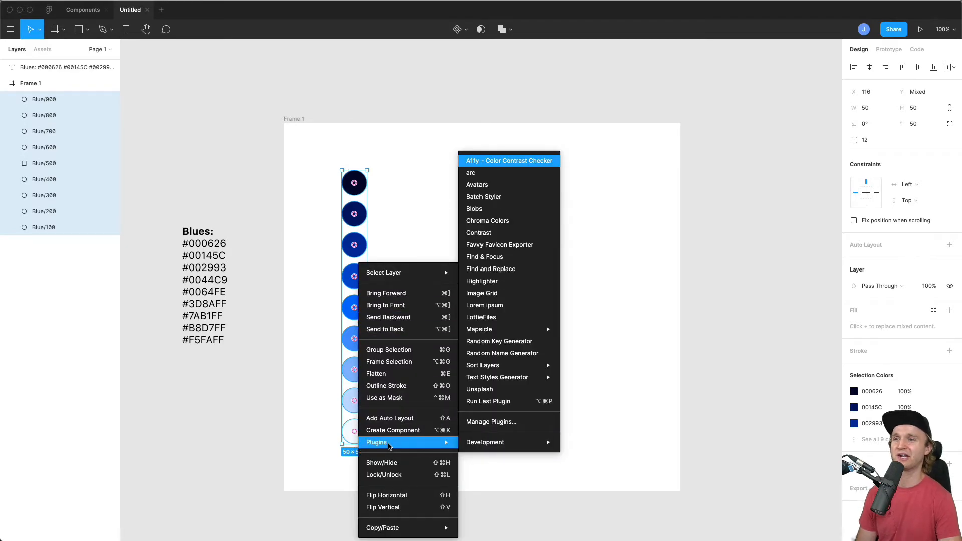
{"action": "mouse_move", "coordinate": [420, 444]}
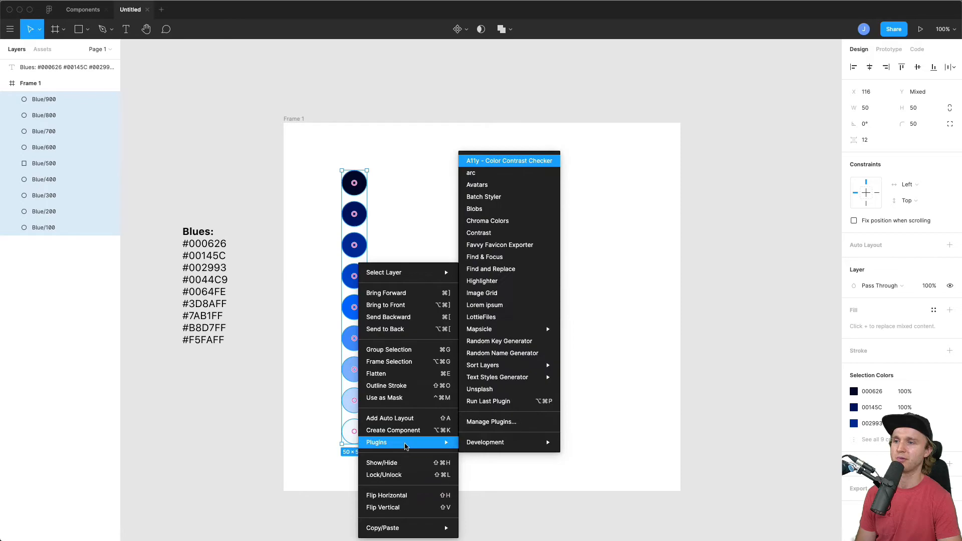
{"action": "left_click", "coordinate": [514, 221]}
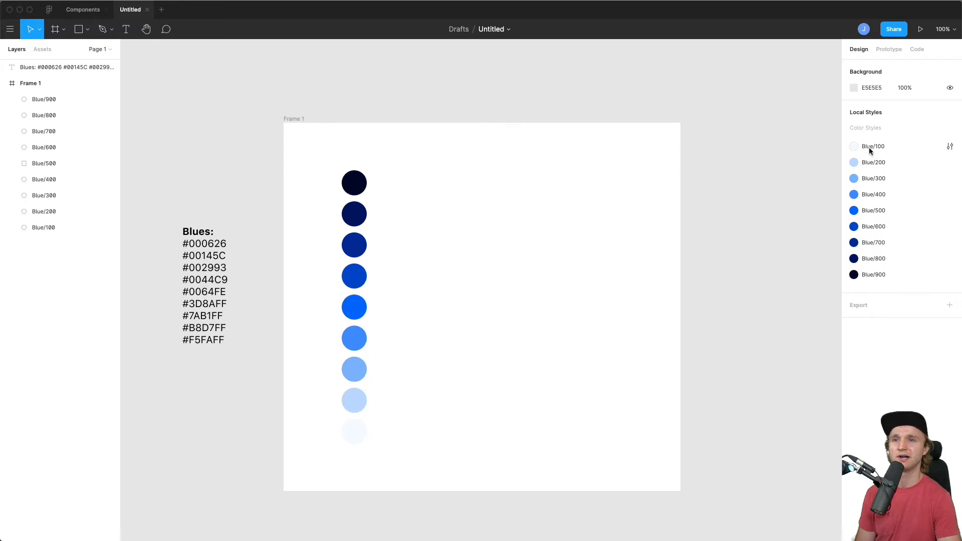
Place two copies of the Blue/500 circle in the empty area of the frame beside the column.
{"action": "left_click", "coordinate": [358, 309]}
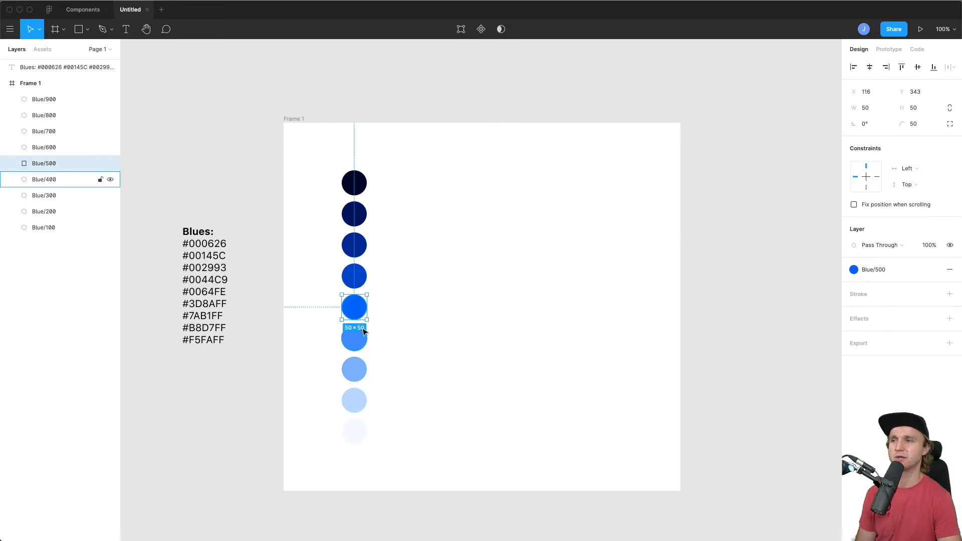
{"action": "left_click_drag", "start_coordinate": [356, 307], "coordinate": [616, 352]}
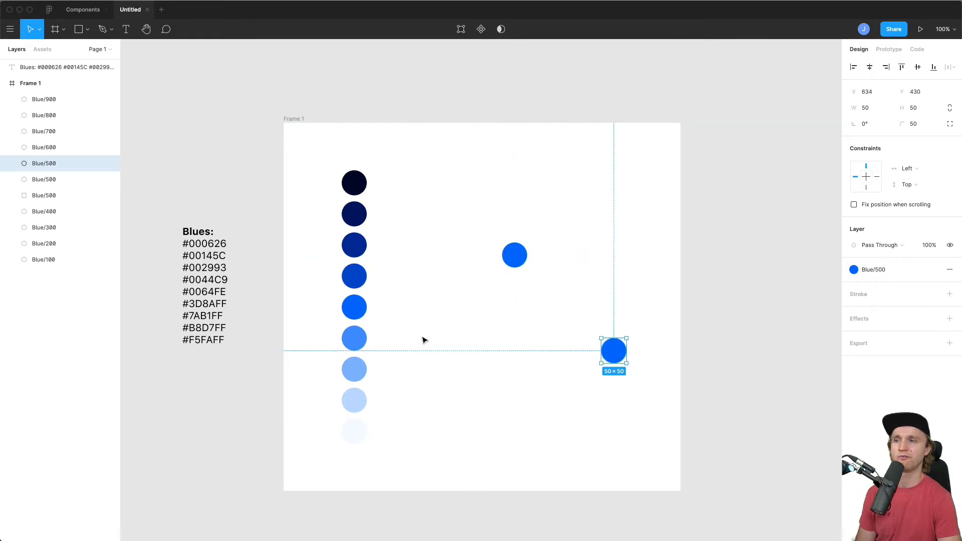
{"action": "left_click", "coordinate": [458, 332]}
Try a different lightness for the Blue/500 color style, using the original circle's fill style.
{"action": "left_click", "coordinate": [75, 196]}
{"action": "left_click", "coordinate": [854, 269]}
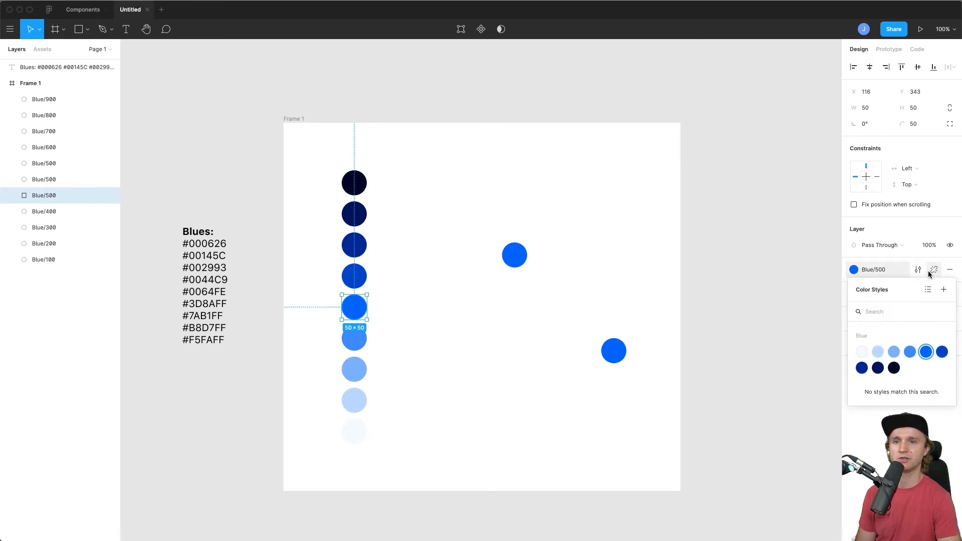
{"action": "left_click", "coordinate": [928, 270]}
{"action": "left_click", "coordinate": [855, 185]}
{"action": "key", "text": "Tab"}
{"action": "key", "text": "Tab"}
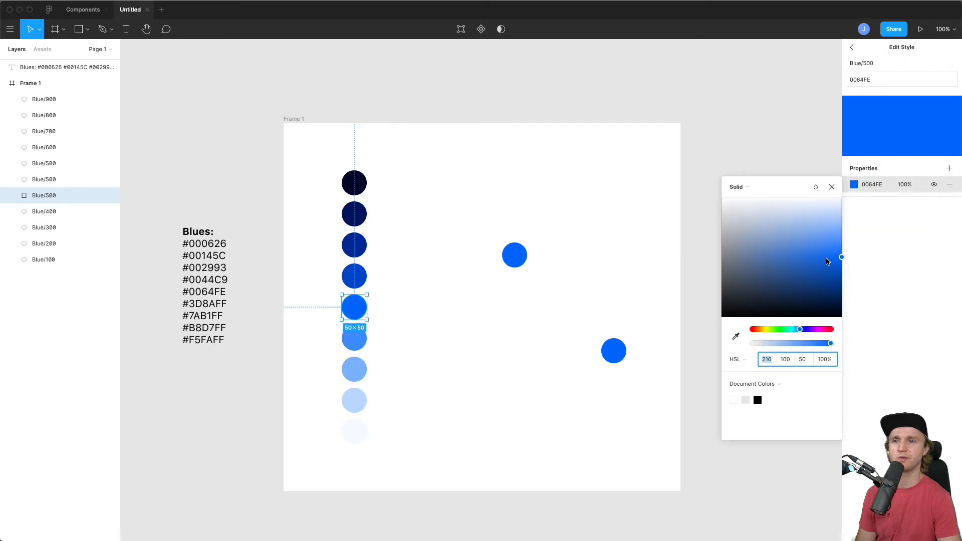
{"action": "type", "text": "60"}
{"action": "key", "text": "Return"}
Undo the Blue/500 style change and the two duplicated circles.
{"action": "key", "text": "super+z"}
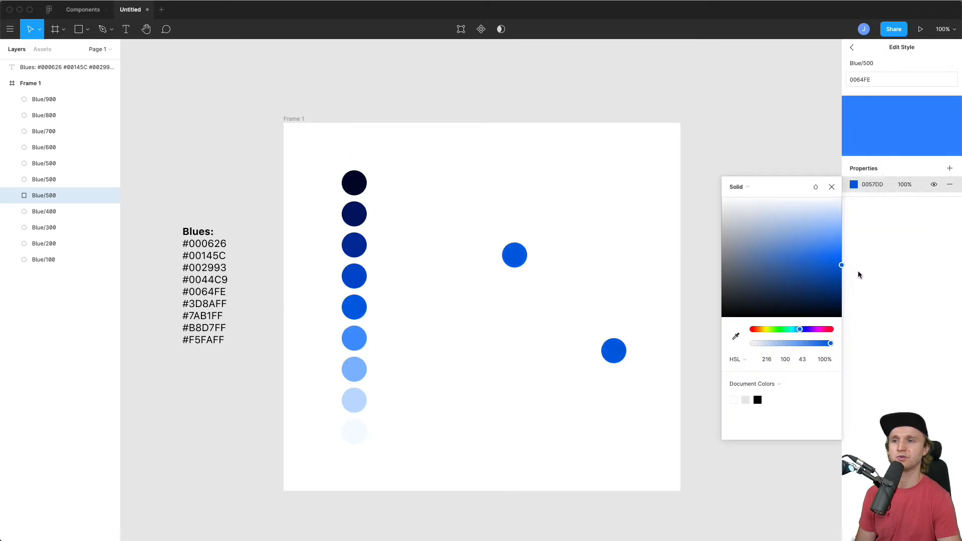
{"action": "key", "text": "Escape"}
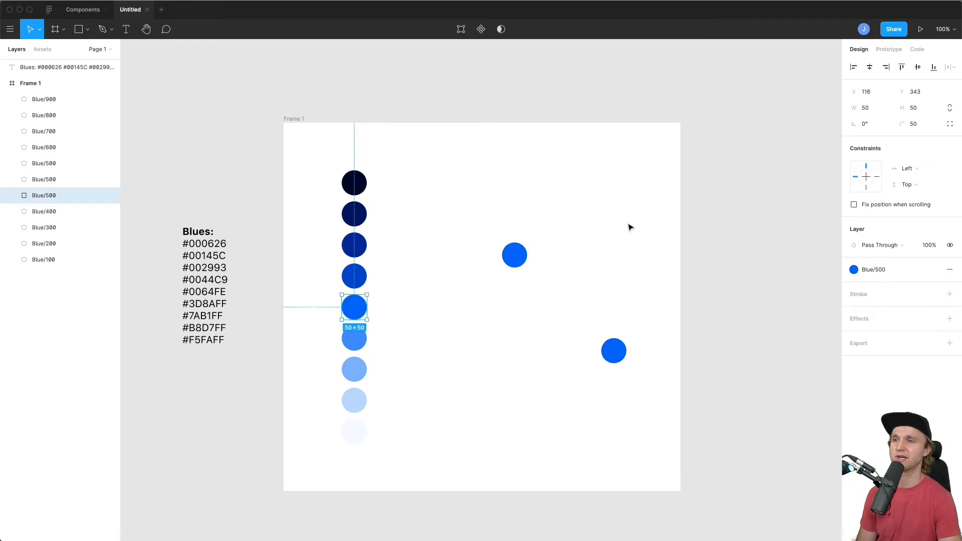
{"action": "left_click", "coordinate": [630, 219]}
{"action": "key", "text": "super+z"}
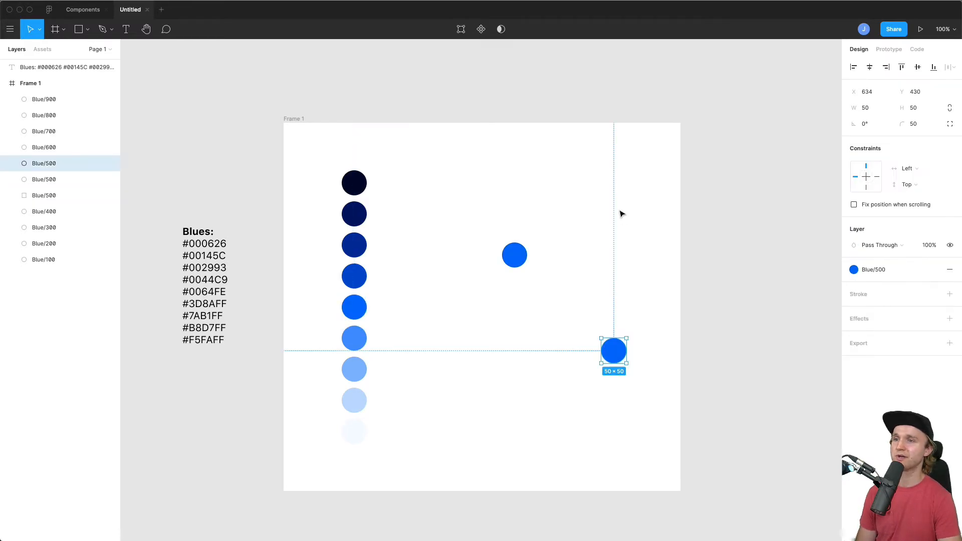
{"action": "key", "text": "super+z"}
{"action": "left_click", "coordinate": [524, 249]}
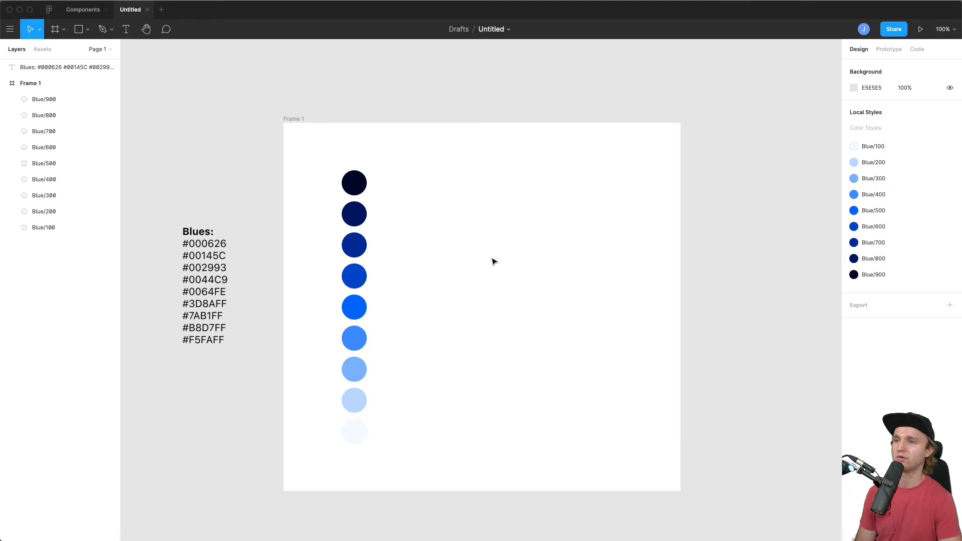
Delete the Blues hex code list beside the frame and check the style applied to the Blue/500 circle.
{"action": "left_click", "coordinate": [201, 235]}
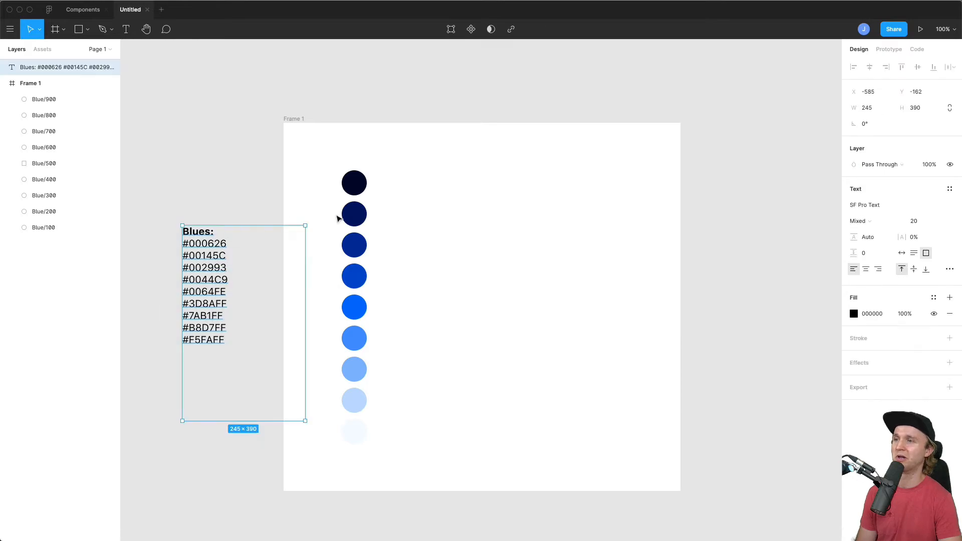
{"action": "key", "text": "Delete"}
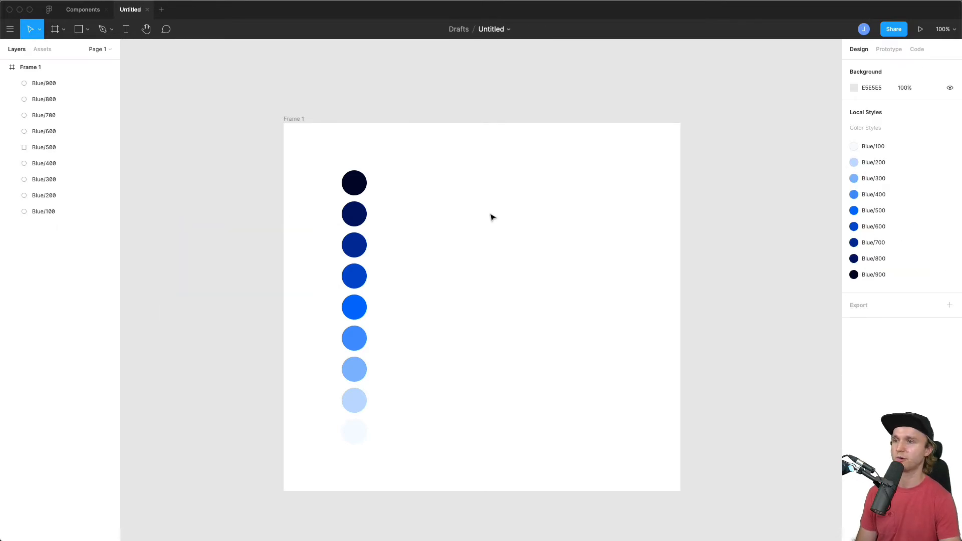
{"action": "left_click", "coordinate": [355, 302]}
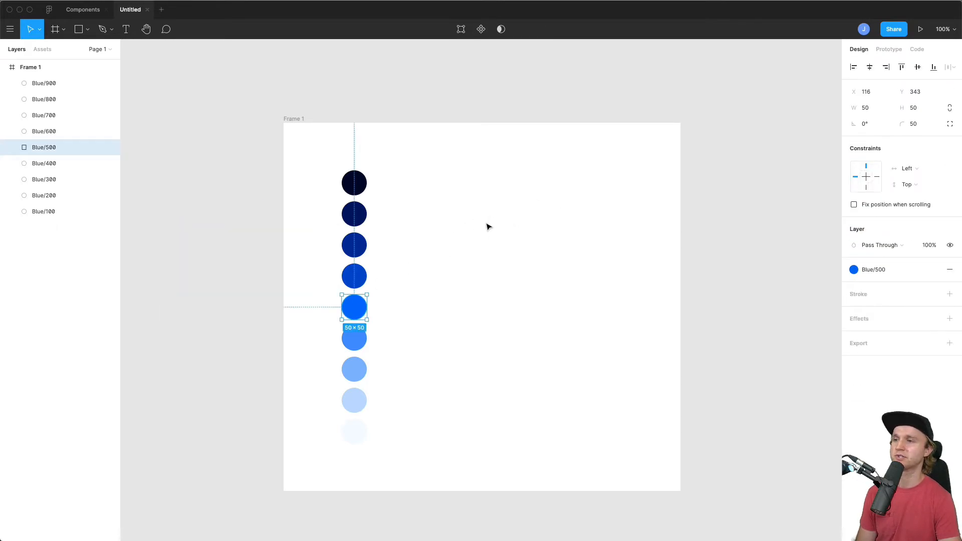
{"action": "left_click", "coordinate": [451, 466]}
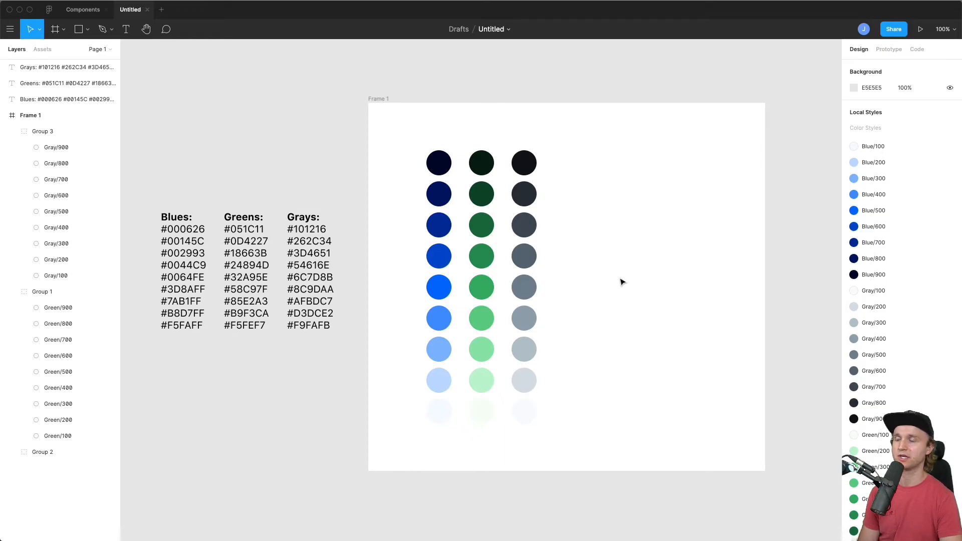
Review the local color styles of the blue, green and gray columns and their grouping in the Green/600 circle's style picker.
{"action": "left_click_drag", "start_coordinate": [584, 436], "coordinate": [405, 148]}
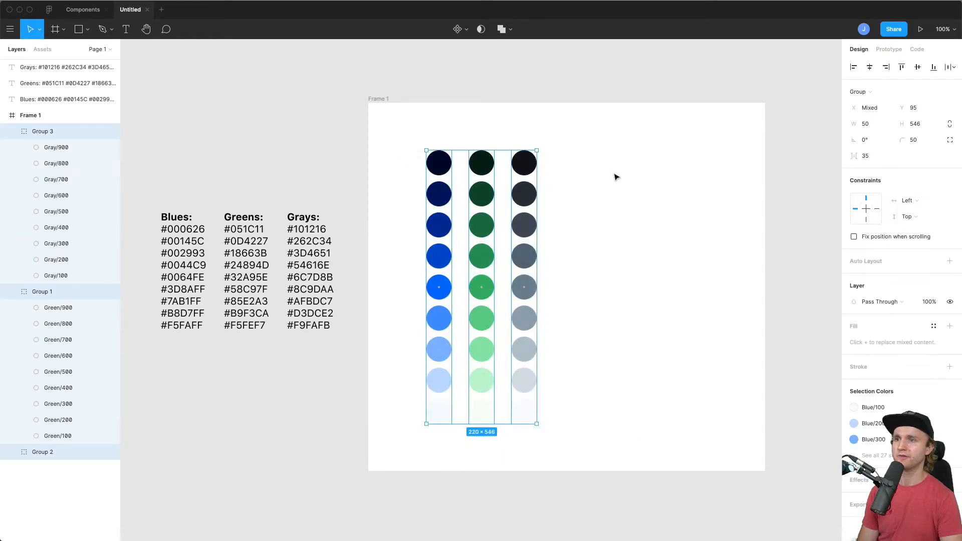
{"action": "left_click", "coordinate": [582, 232]}
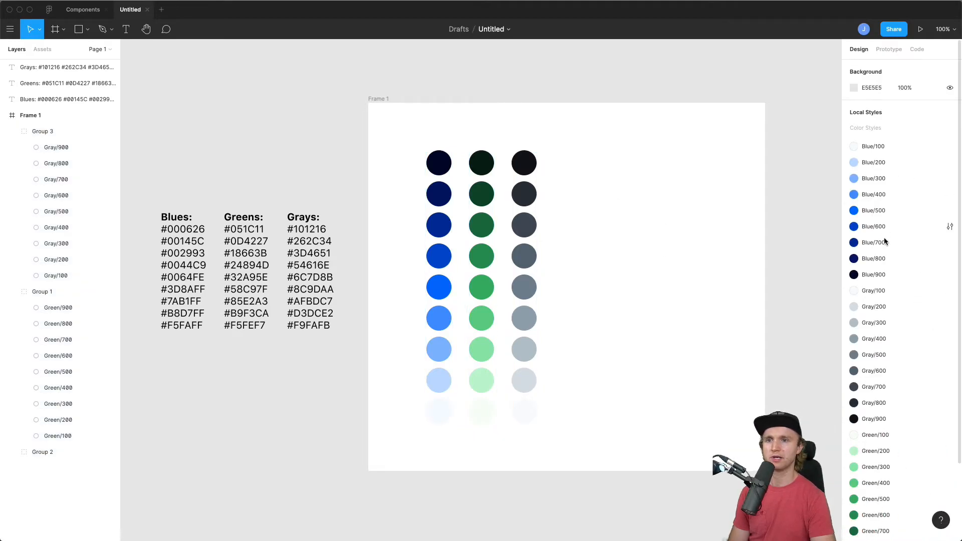
{"action": "scroll", "coordinate": [896, 405], "scroll_direction": "down", "scroll_amount": 3}
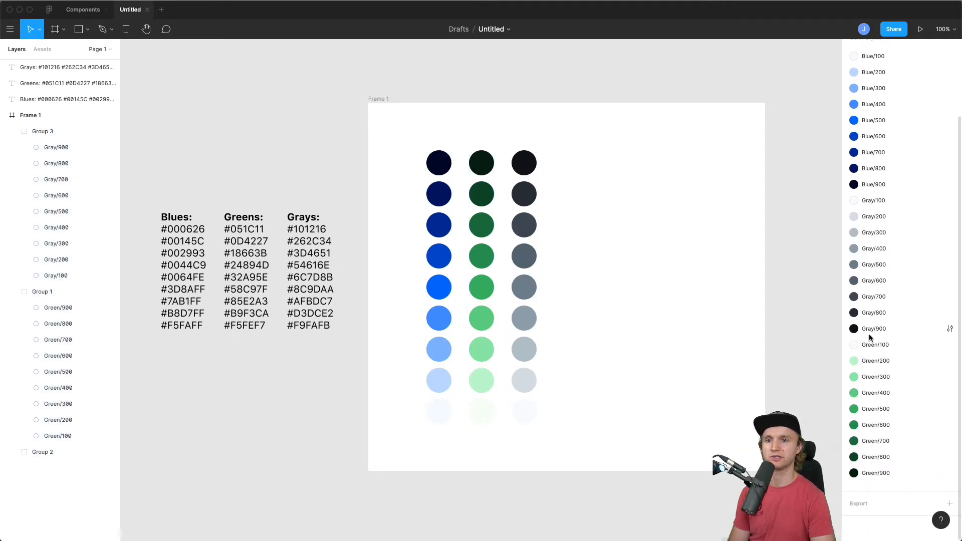
{"action": "scroll", "coordinate": [871, 331], "scroll_direction": "up", "scroll_amount": 3}
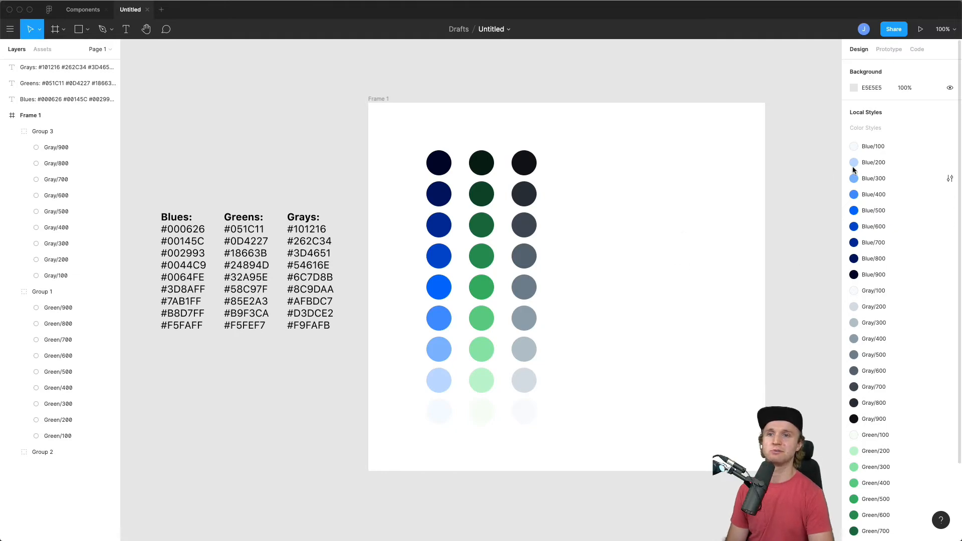
{"action": "left_click", "coordinate": [482, 256]}
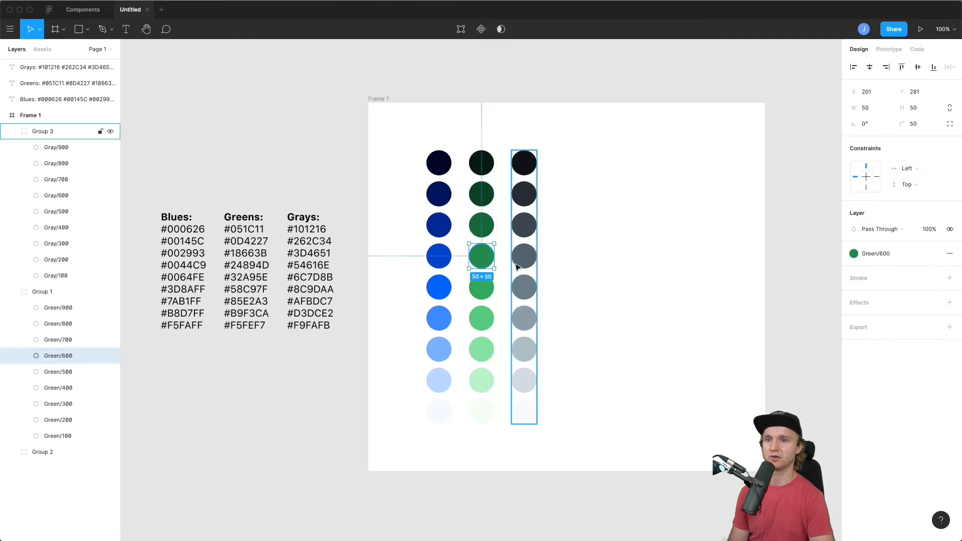
{"action": "left_click", "coordinate": [878, 253]}
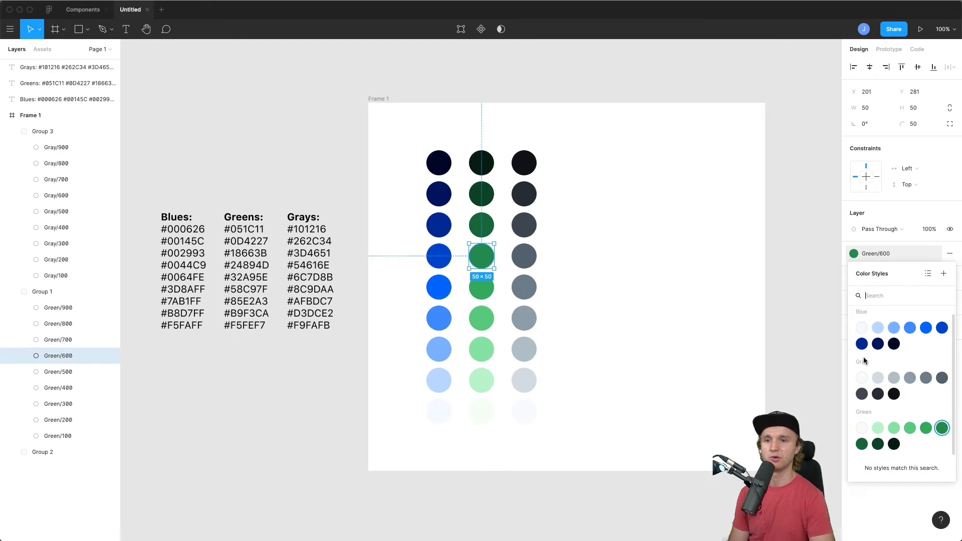
{"action": "left_click", "coordinate": [663, 259]}
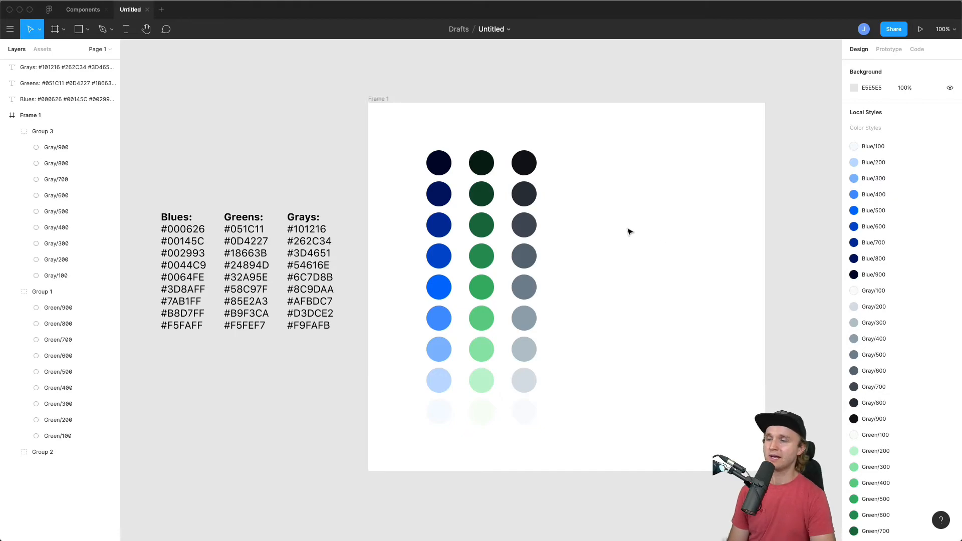
Look over the color, spacing and text samples in the Components file, and return to the Untitled file.
{"action": "left_click", "coordinate": [77, 15]}
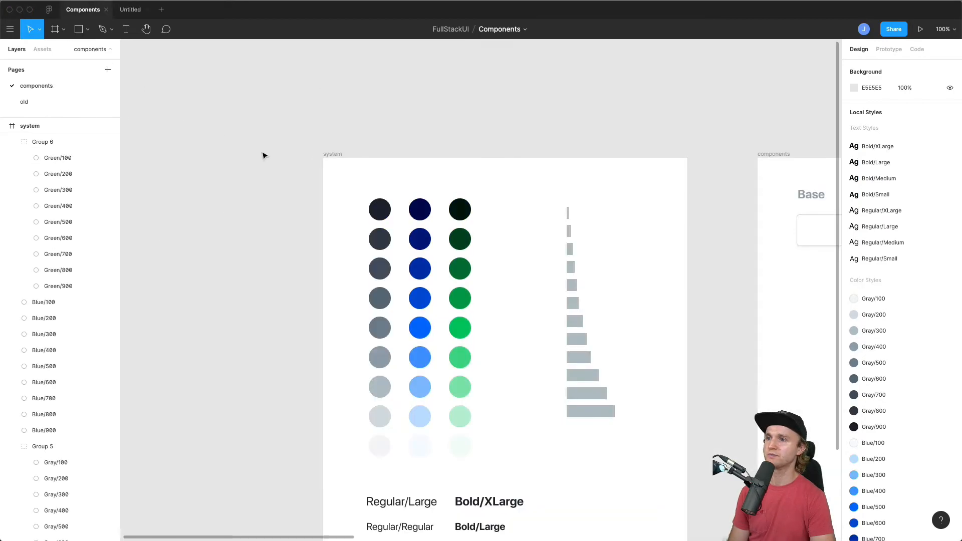
{"action": "scroll", "coordinate": [313, 317], "scroll_direction": "down", "scroll_amount": 4}
{"action": "scroll", "coordinate": [226, 250], "scroll_direction": "down", "scroll_amount": 2}
{"action": "scroll", "coordinate": [201, 351], "scroll_direction": "down", "scroll_amount": 1}
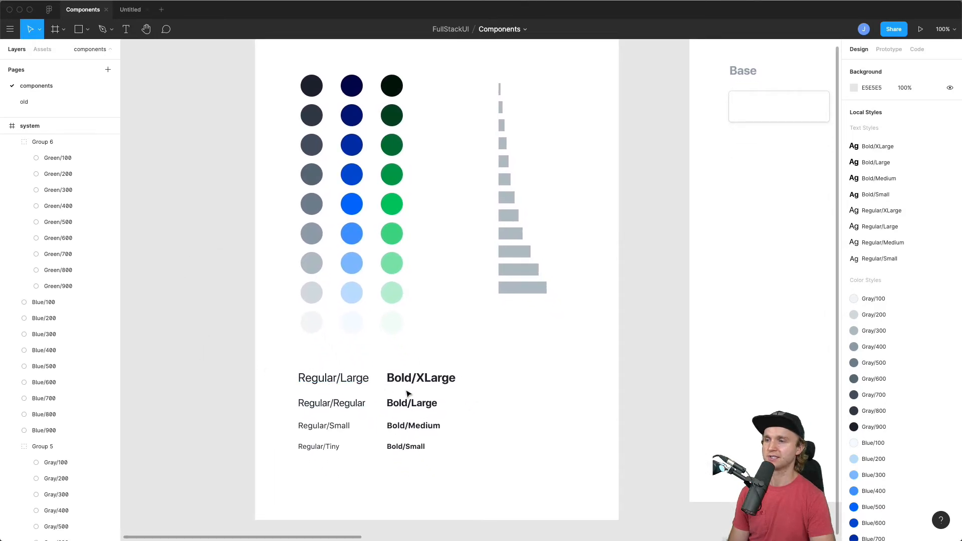
{"action": "scroll", "coordinate": [531, 376], "scroll_direction": "up", "scroll_amount": 1}
{"action": "left_click", "coordinate": [131, 10]}
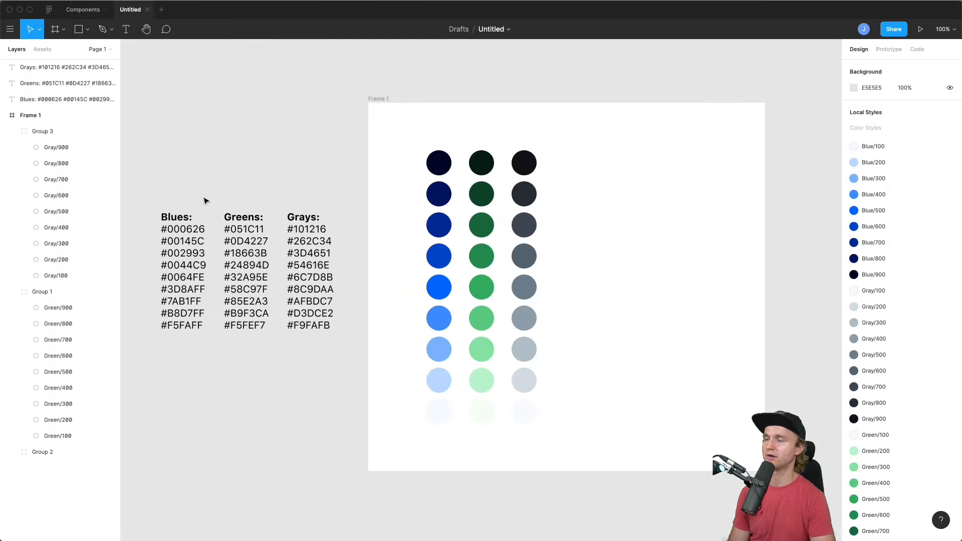
Rename the Untitled file as System.
{"action": "left_click", "coordinate": [497, 29]}
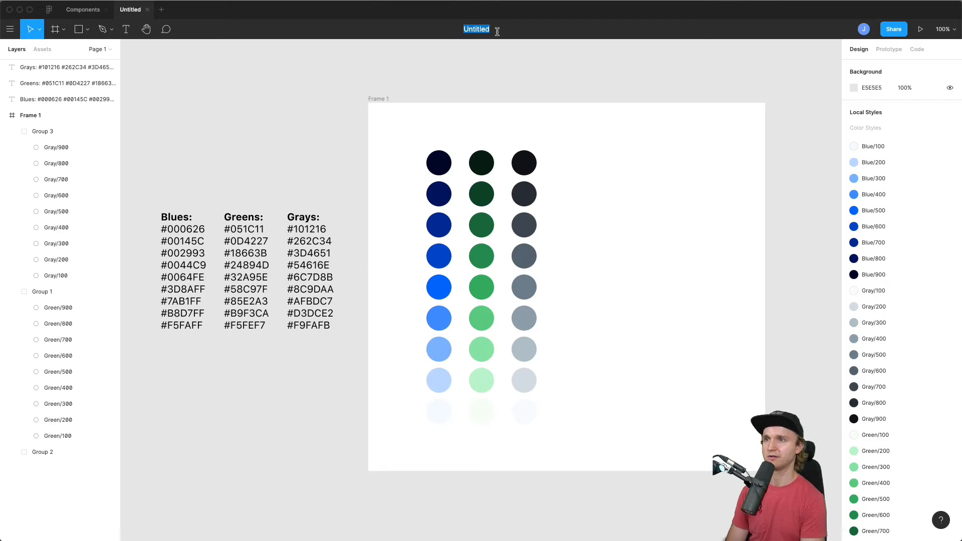
{"action": "type", "text": "System"}
{"action": "key", "text": "Return"}
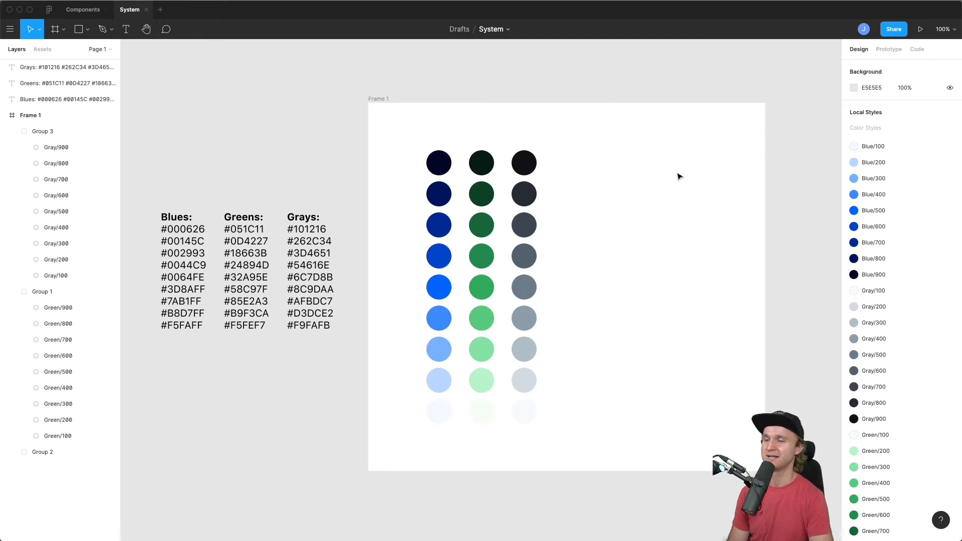
Rename Frame 1, which holds the color circles, as system.
{"action": "scroll", "coordinate": [667, 184], "scroll_direction": "right", "scroll_amount": 5}
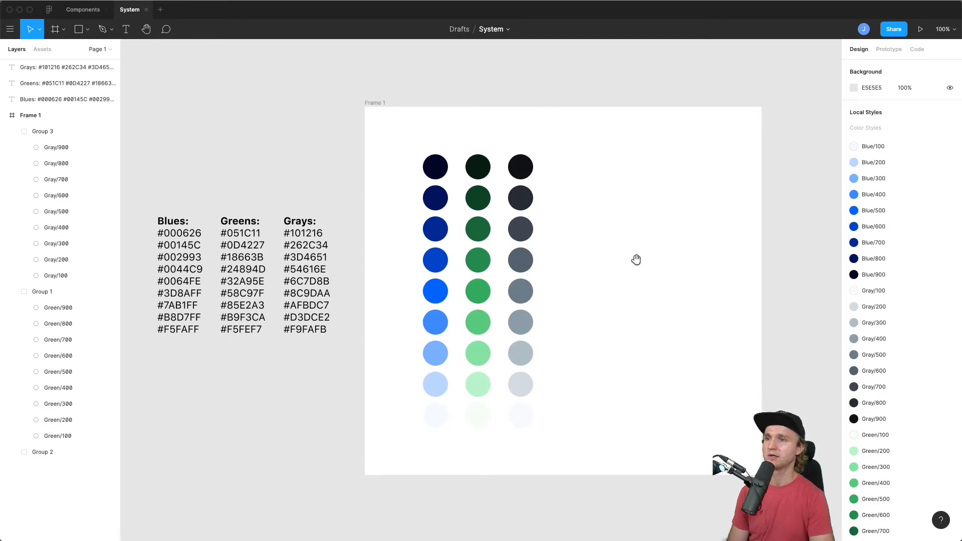
{"action": "left_click", "coordinate": [228, 125]}
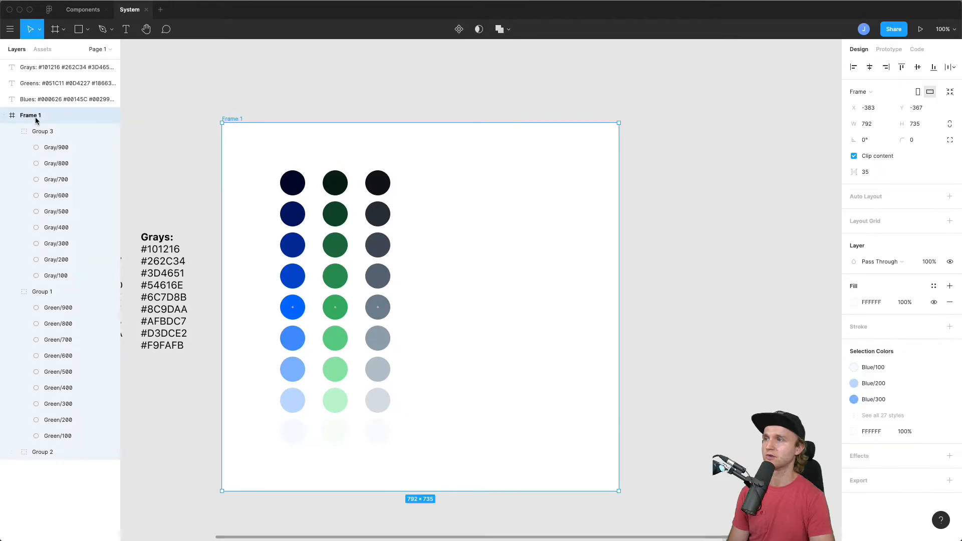
{"action": "double_click", "coordinate": [31, 115]}
{"action": "type", "text": "system"}
{"action": "key", "text": "Return"}
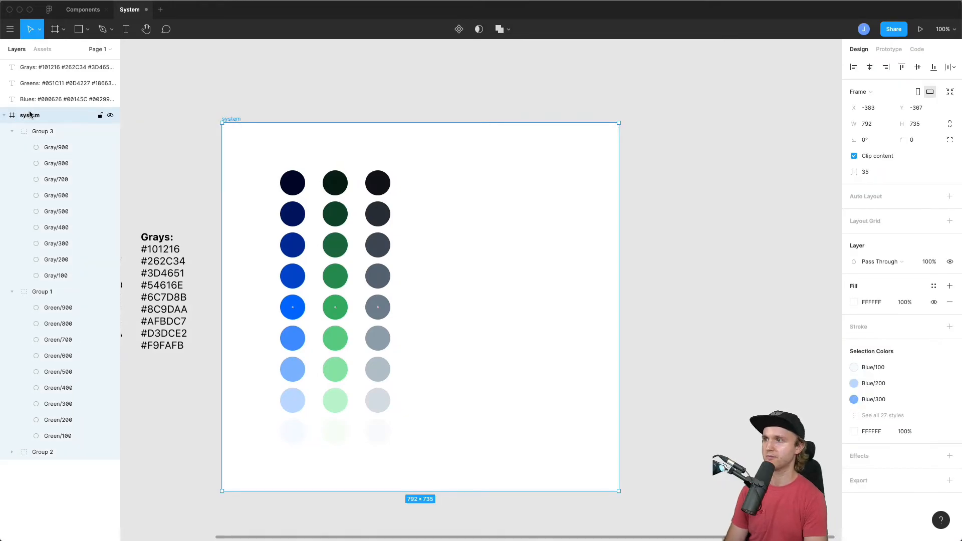
{"action": "left_click", "coordinate": [390, 85]}
Widen the system frame by extending its right edge outward.
{"action": "left_click", "coordinate": [225, 124]}
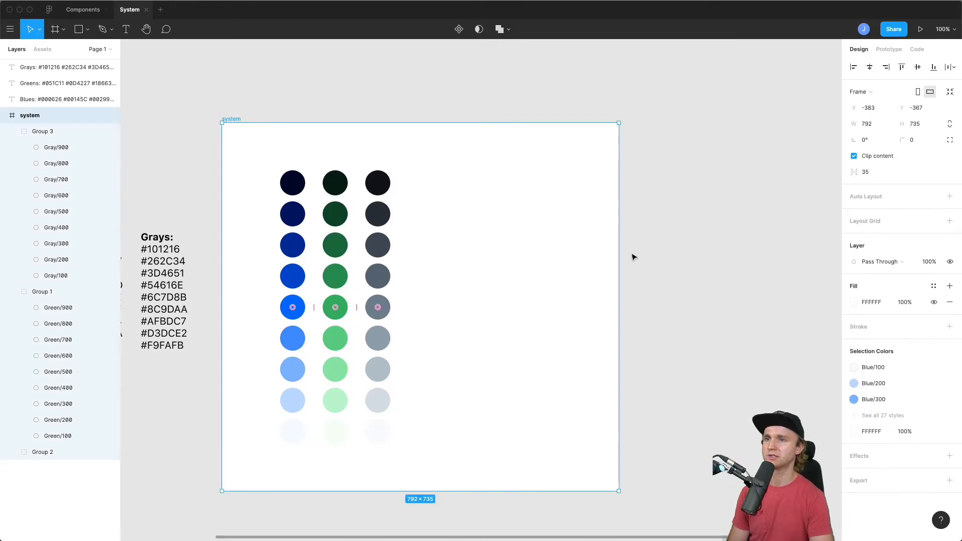
{"action": "left_click_drag", "start_coordinate": [620, 257], "coordinate": [669, 260]}
{"action": "left_click", "coordinate": [701, 239]}
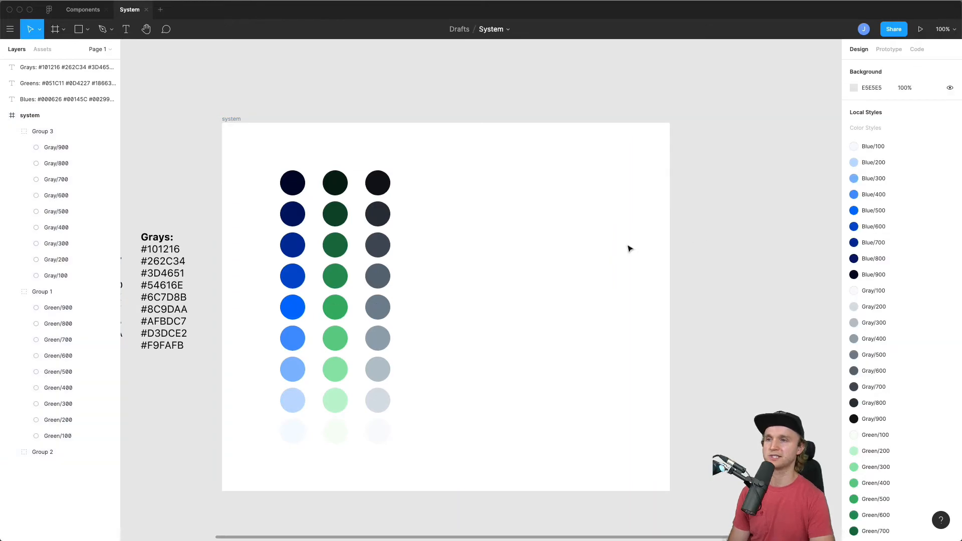
{"action": "scroll", "coordinate": [622, 245], "scroll_direction": "right", "scroll_amount": 2}
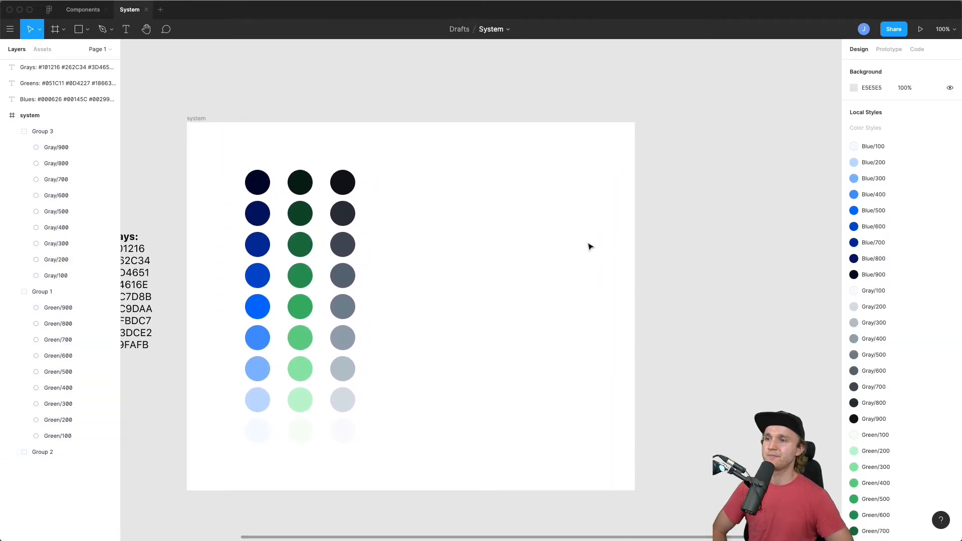
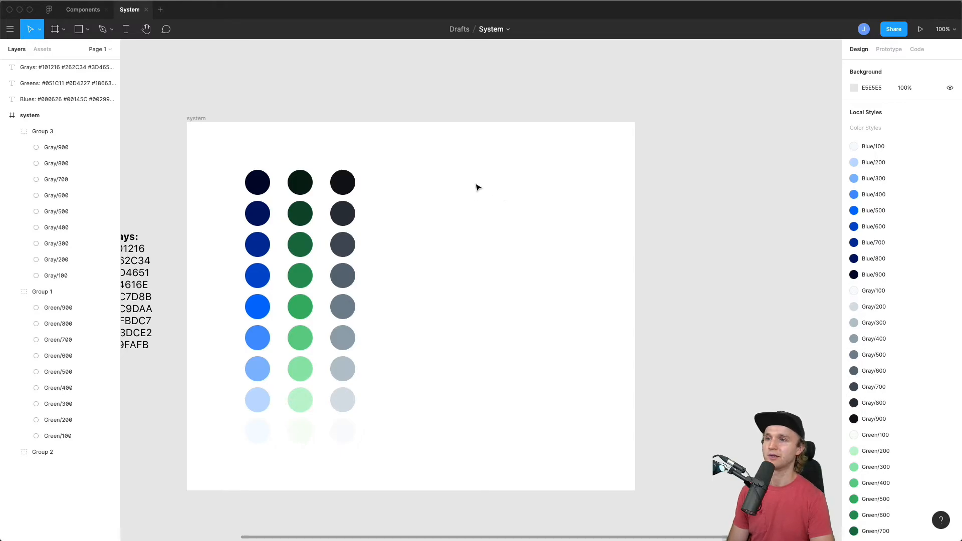
Add an XLarge text label in the empty area beside the color circles in the system frame.
{"action": "key", "text": "t"}
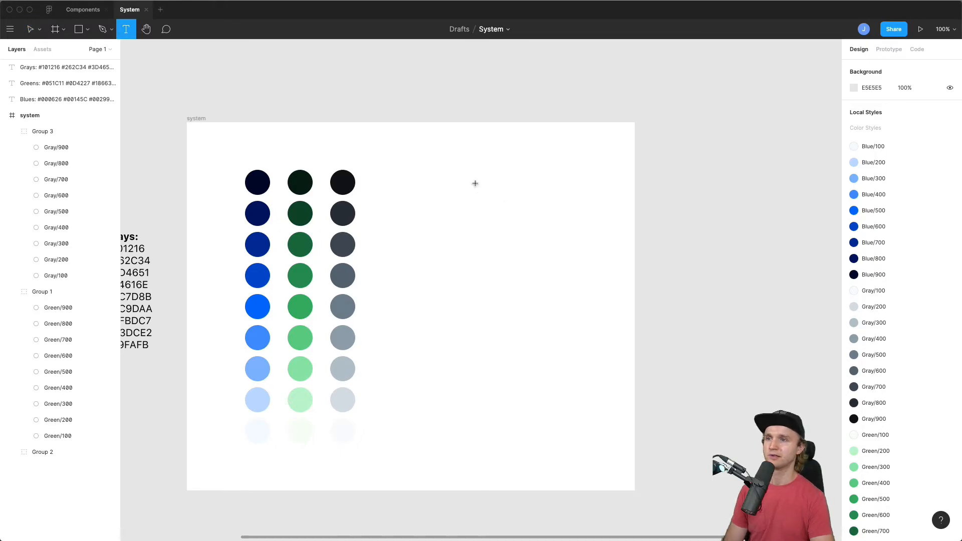
{"action": "left_click", "coordinate": [447, 191]}
{"action": "type", "text": "C"}
{"action": "type", "text": "Large"}
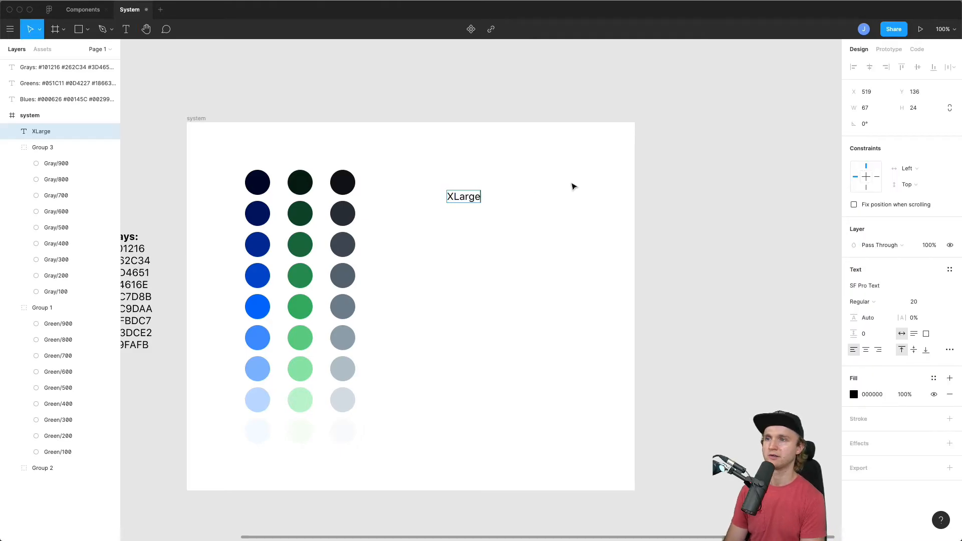
{"action": "key", "text": "Escape"}
Duplicate the XLarge label just below itself and change the copy's text to Large.
{"action": "mouse_move", "coordinate": [473, 201]}
{"action": "left_mouse_down"}
{"action": "mouse_move", "coordinate": [479, 194]}
{"action": "mouse_move", "coordinate": [471, 214]}
{"action": "left_mouse_up"}
{"action": "key", "text": "Return"}
{"action": "type", "text": "Large"}
{"action": "key", "text": "Return"}
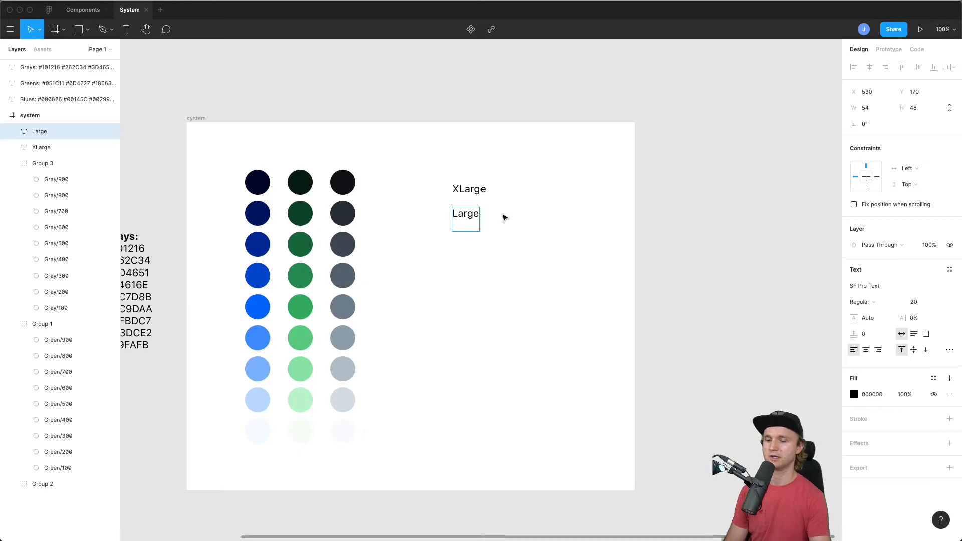
{"action": "key", "text": "BackSpace"}
{"action": "key", "text": "Escape"}
Duplicate the Large label below itself and change the copy's text to Medium.
{"action": "left_click_drag", "start_coordinate": [473, 214], "coordinate": [475, 245]}
{"action": "key", "text": "Return"}
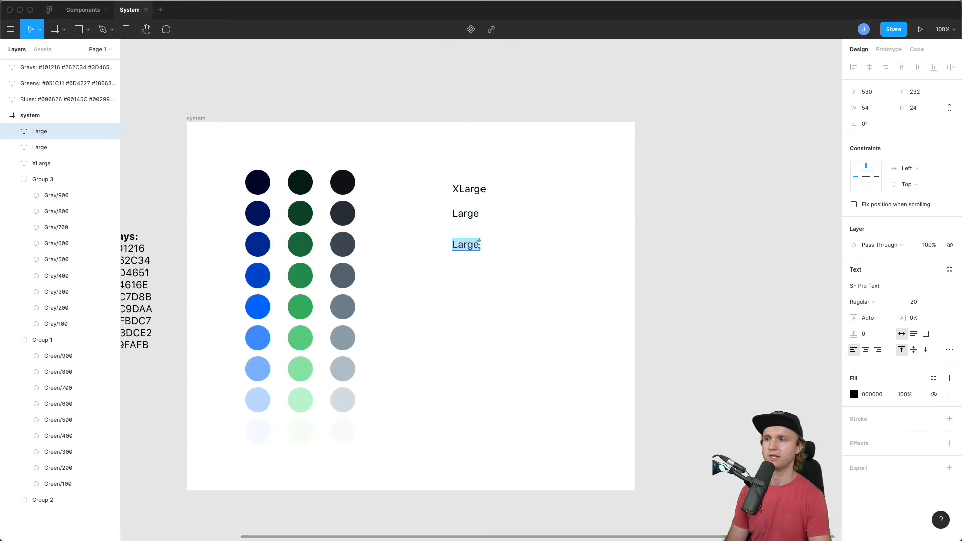
{"action": "type", "text": "Medium"}
{"action": "key", "text": "Escape"}
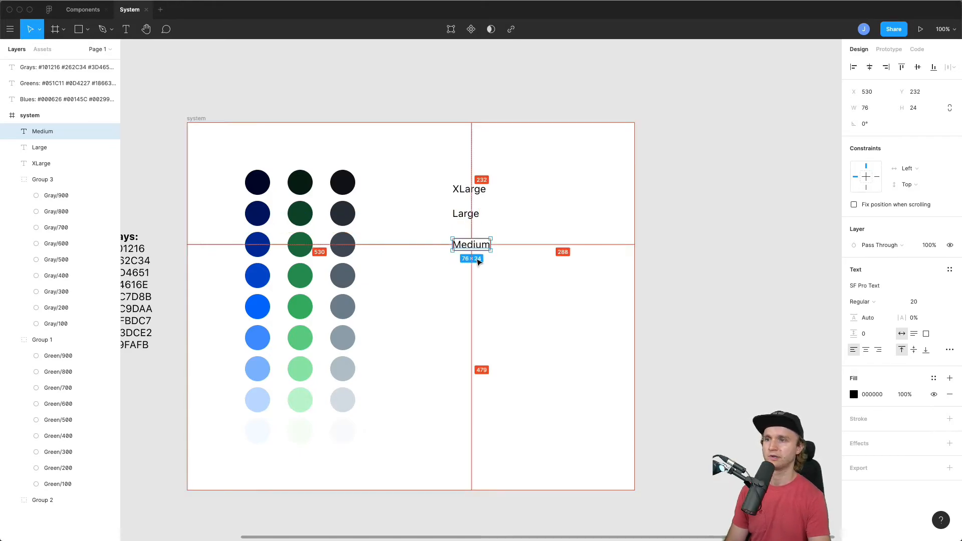
Duplicate the Medium label below itself and change the copy's text to Small.
{"action": "left_click_drag", "start_coordinate": [479, 249], "coordinate": [477, 278]}
{"action": "key", "text": "Return"}
{"action": "type", "text": "Small"}
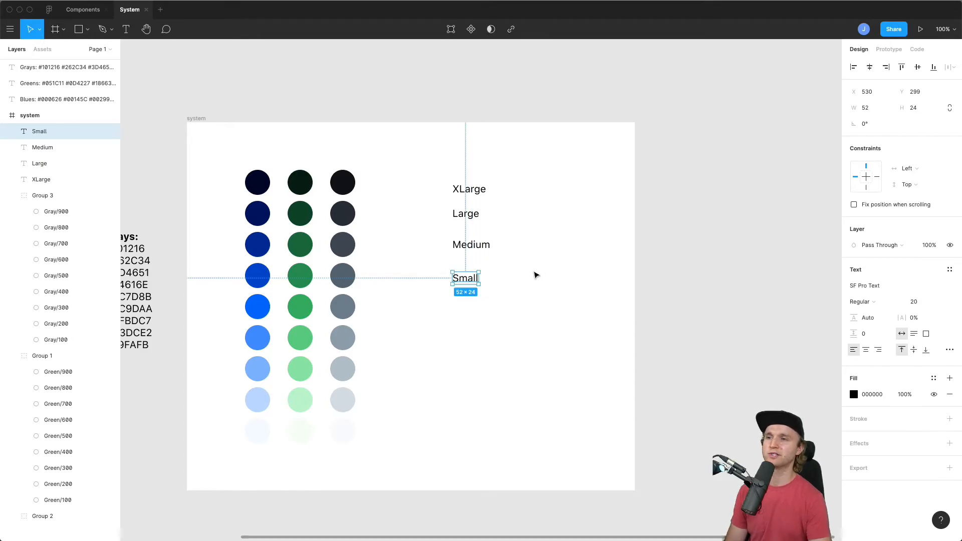
{"action": "left_click", "coordinate": [507, 294]}
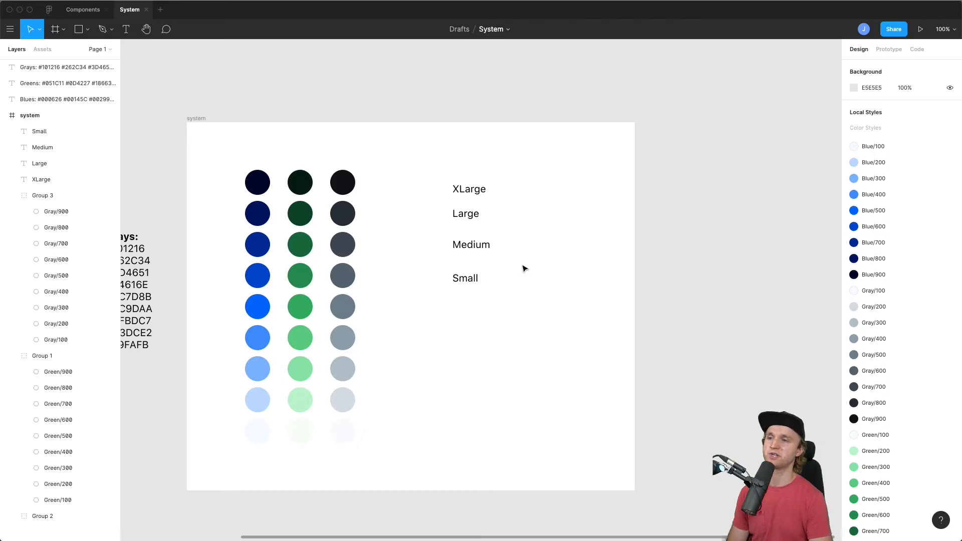
Move the Small label closer to Medium and distribute the vertical spacing of all four size labels.
{"action": "left_click_drag", "start_coordinate": [532, 323], "coordinate": [449, 165]}
{"action": "left_click", "coordinate": [552, 212]}
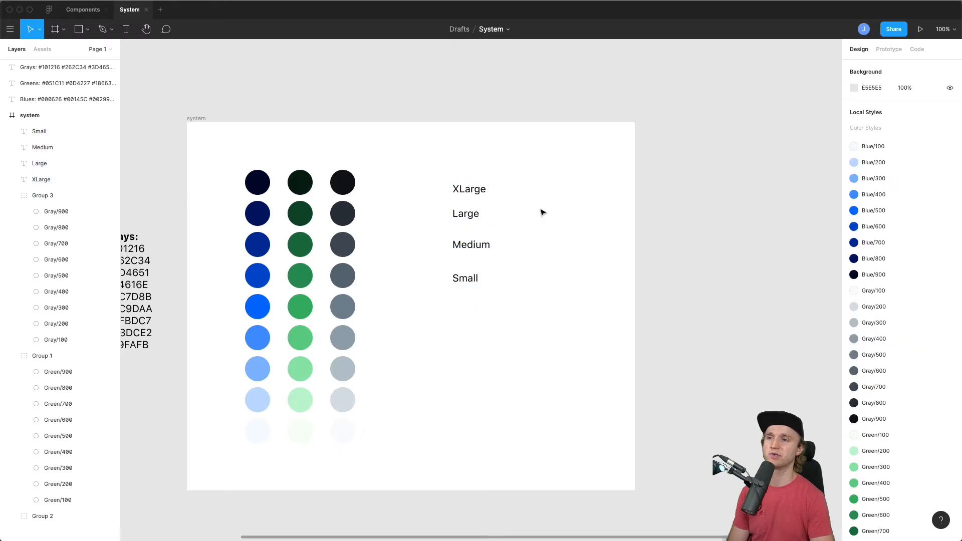
{"action": "left_click_drag", "start_coordinate": [465, 282], "coordinate": [466, 270]}
{"action": "left_click", "coordinate": [548, 296]}
{"action": "left_click_drag", "start_coordinate": [554, 313], "coordinate": [479, 184]}
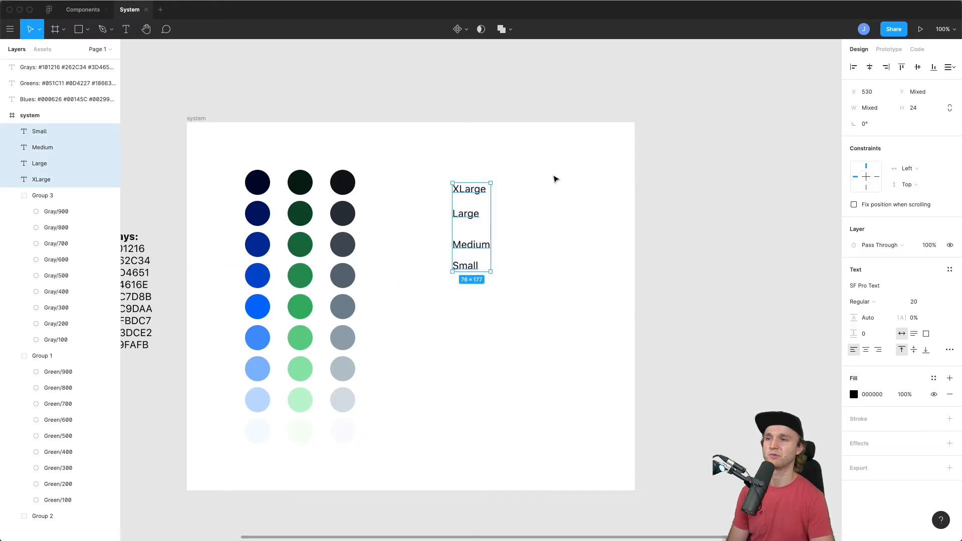
{"action": "left_click", "coordinate": [948, 67]}
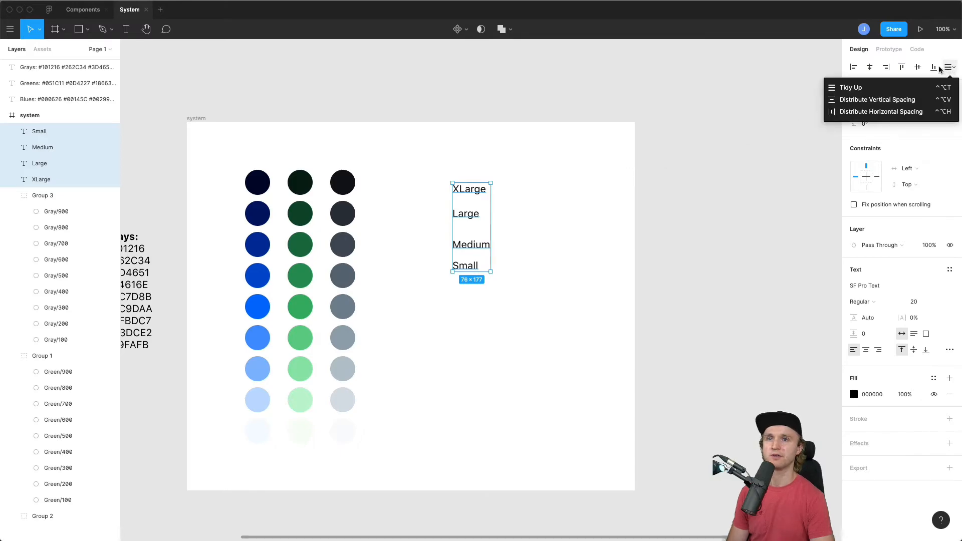
{"action": "left_click", "coordinate": [883, 102]}
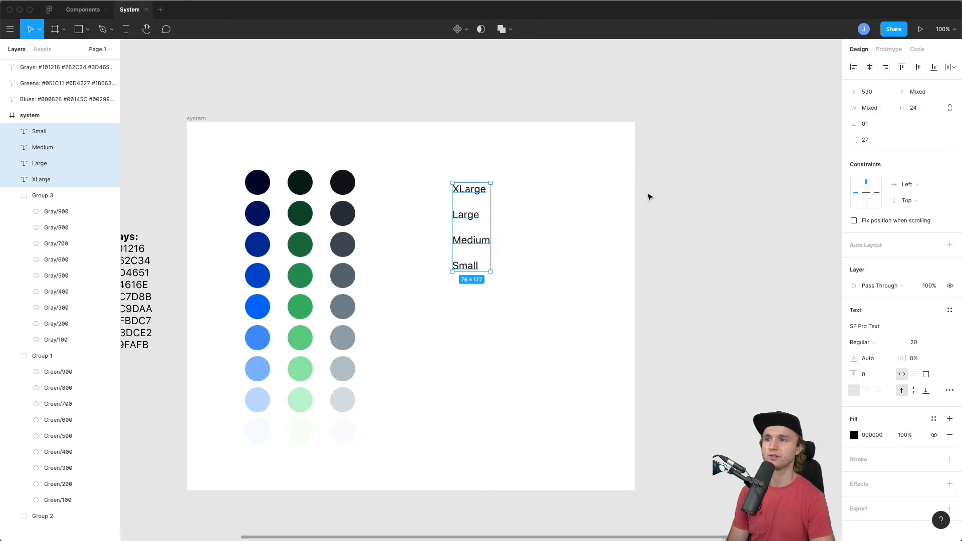
{"action": "left_click", "coordinate": [561, 224]}
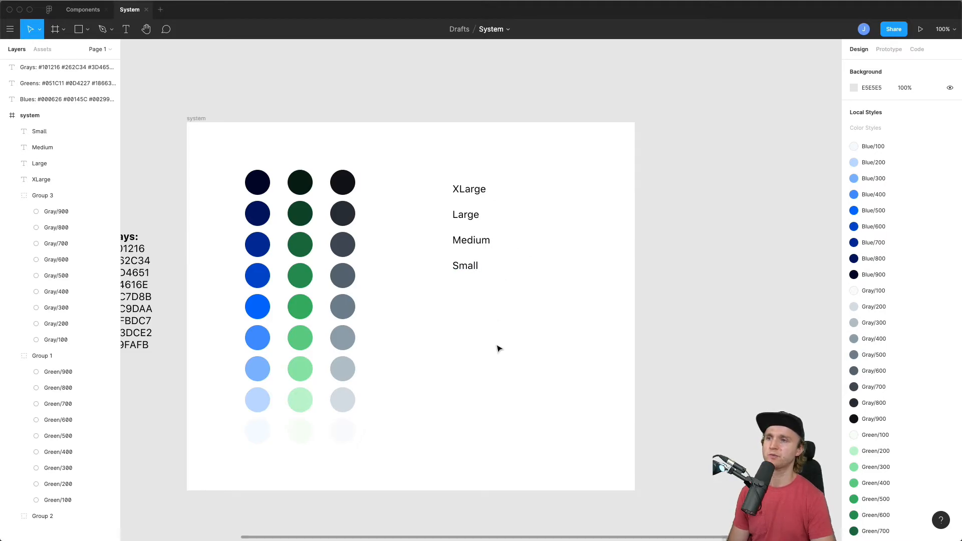
Set the Small label's font size to 24.
{"action": "left_click", "coordinate": [473, 270]}
{"action": "left_click", "coordinate": [917, 302]}
{"action": "type", "text": "24"}
{"action": "key", "text": "Return"}
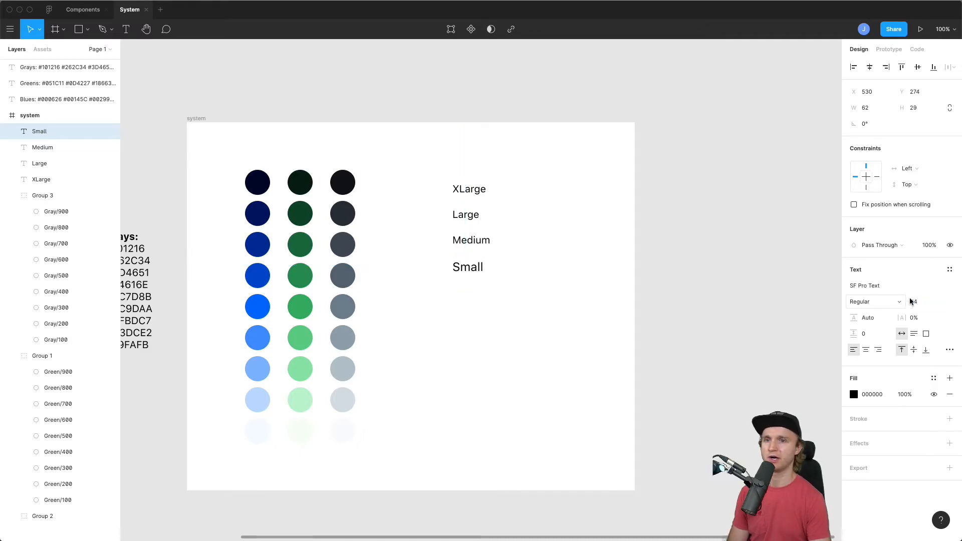
Set the Small label's font size to 14.
{"action": "left_click", "coordinate": [920, 301]}
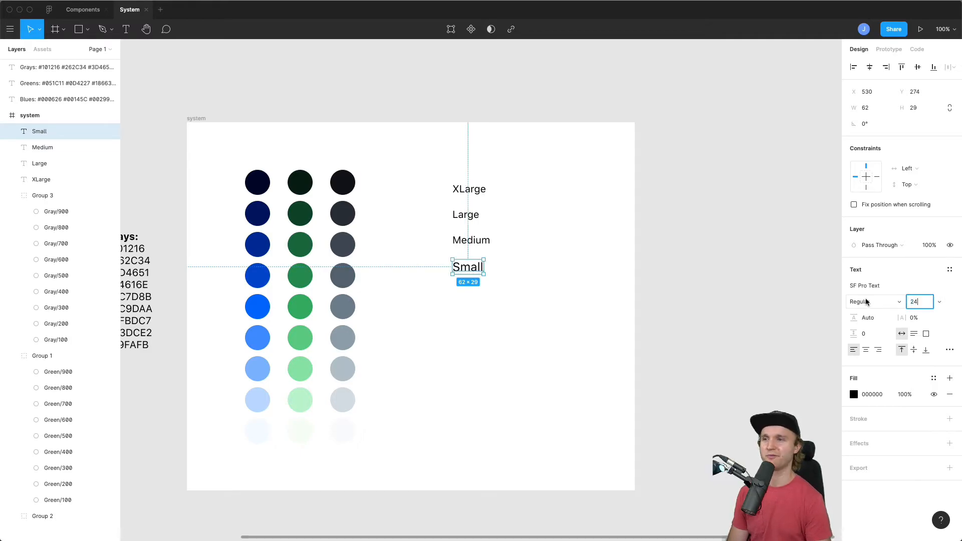
{"action": "type", "text": "14"}
{"action": "key", "text": "Return"}
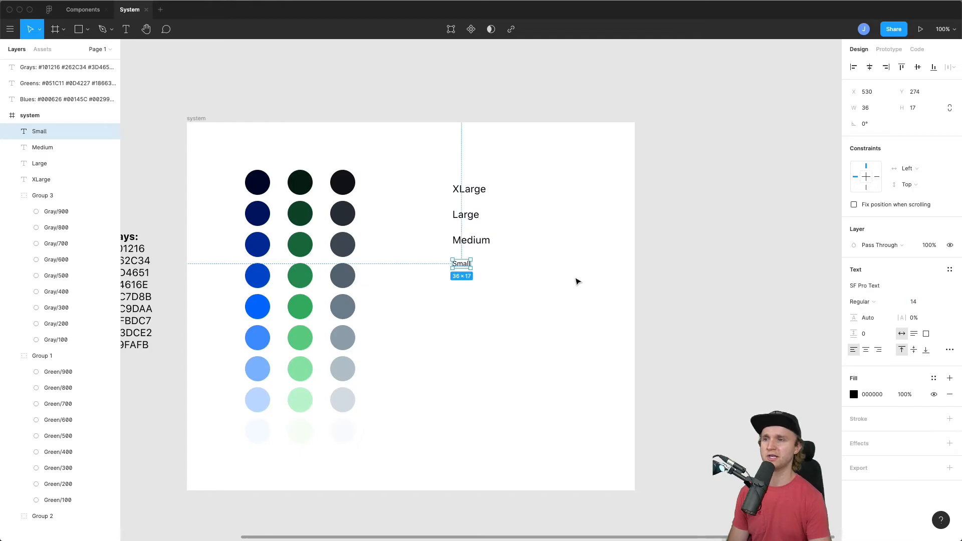
{"action": "left_click", "coordinate": [579, 279]}
Apply the Gray/300 color style to the Small label's fill.
{"action": "scroll", "coordinate": [503, 324], "scroll_direction": "left", "scroll_amount": 1}
{"action": "scroll", "coordinate": [503, 325], "scroll_direction": "up", "scroll_amount": 1}
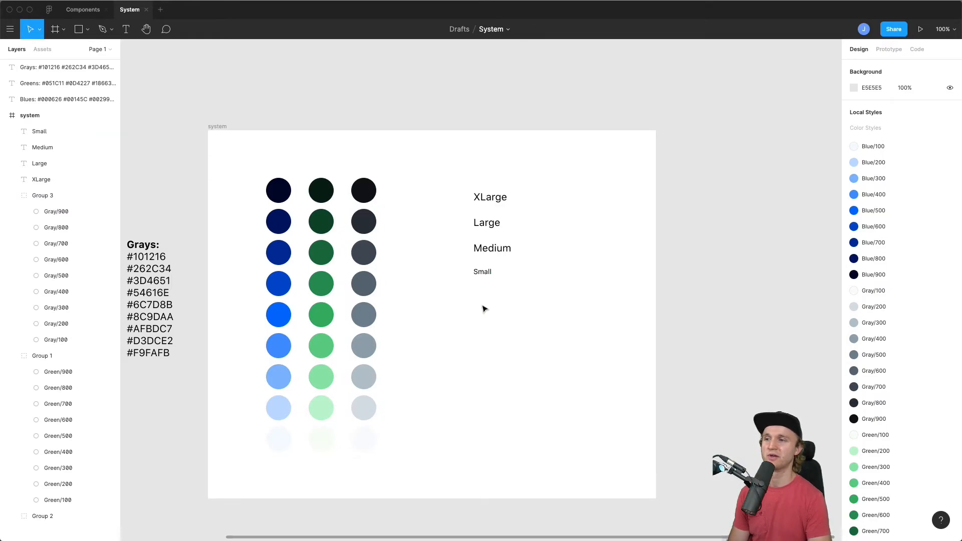
{"action": "left_click", "coordinate": [372, 346]}
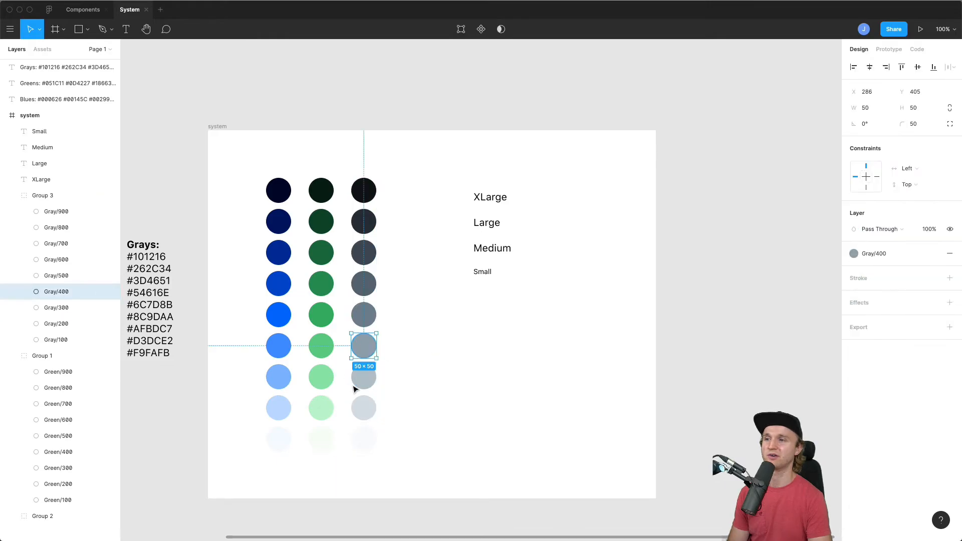
{"action": "left_click", "coordinate": [483, 272]}
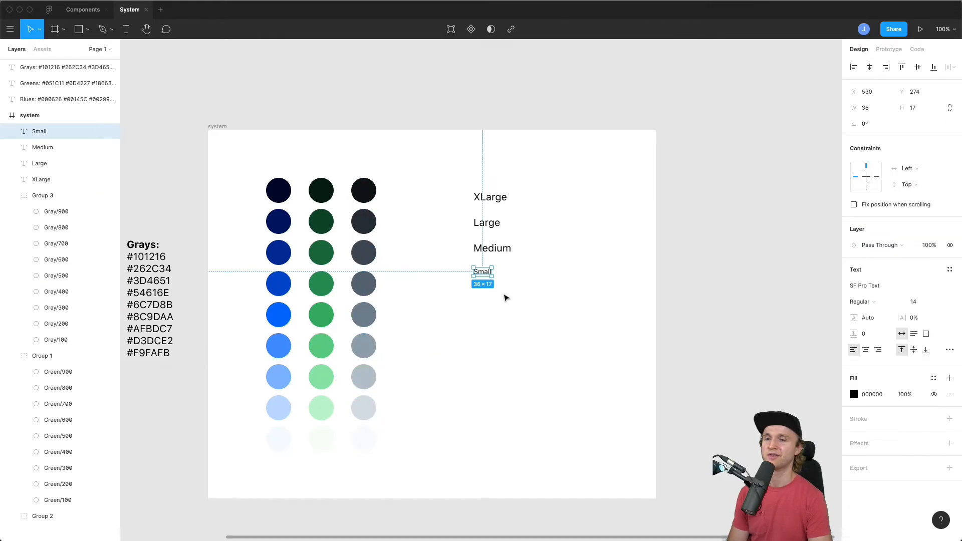
{"action": "left_click", "coordinate": [933, 379]}
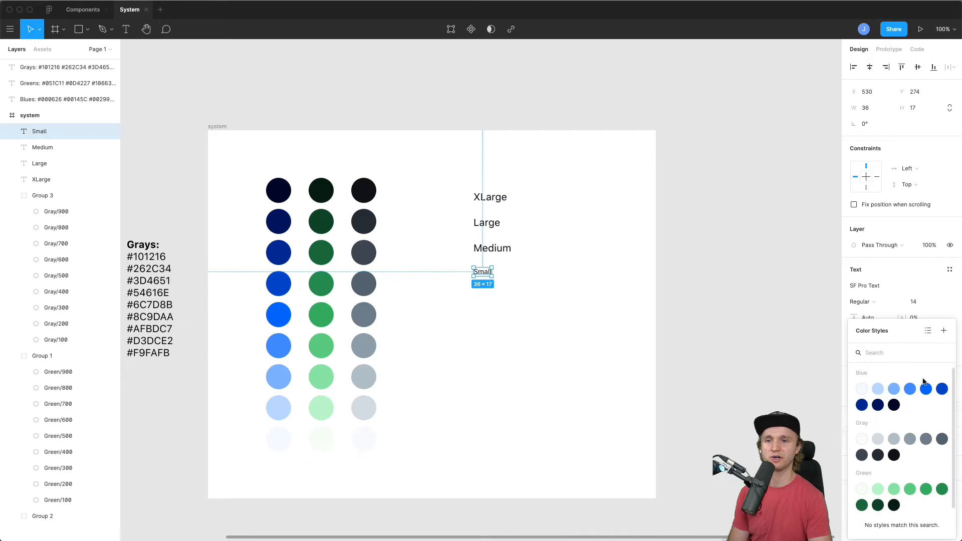
{"action": "left_click", "coordinate": [893, 443]}
{"action": "left_click", "coordinate": [542, 327]}
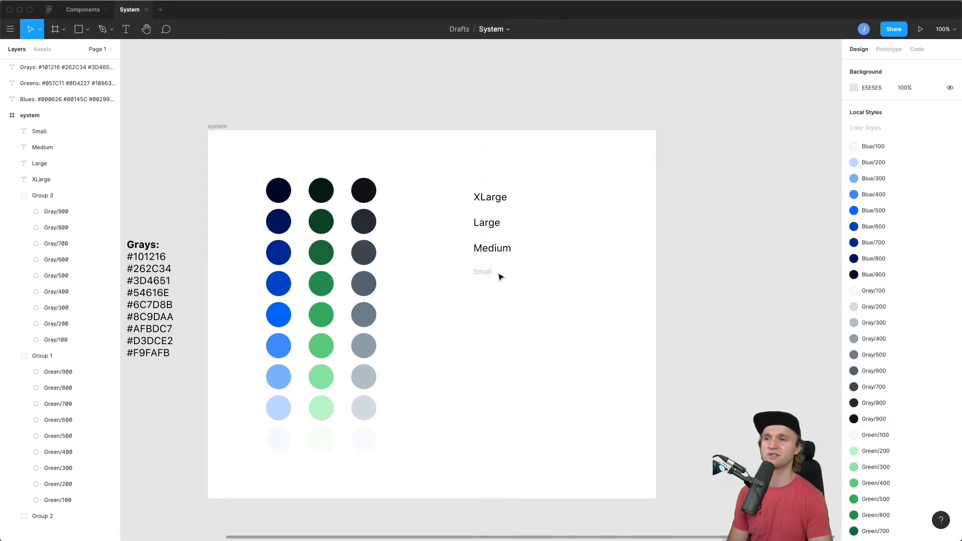
Check the Small label's color contrast with the Contrast plugin, keeping its window clear of the fill settings.
{"action": "left_click", "coordinate": [483, 274]}
{"action": "right_click", "coordinate": [483, 273]}
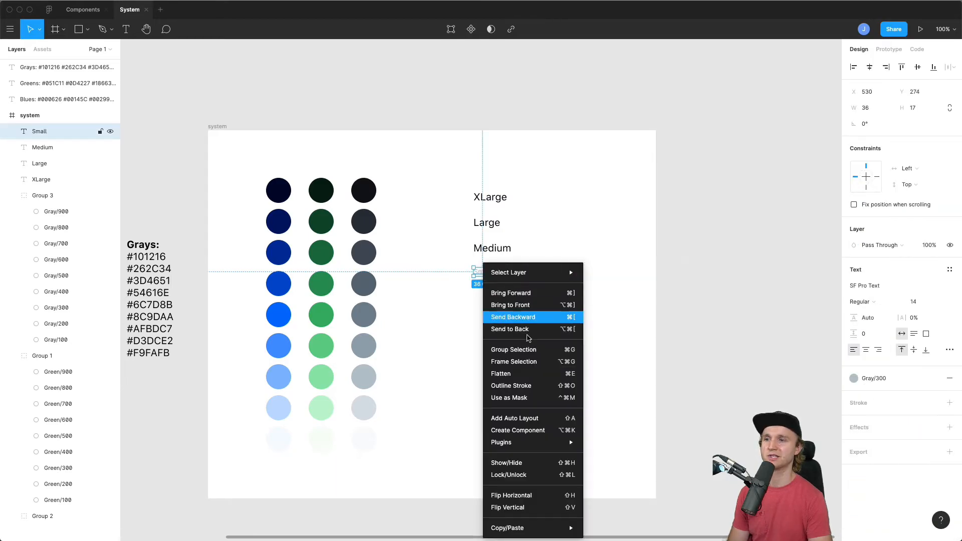
{"action": "mouse_move", "coordinate": [532, 443]}
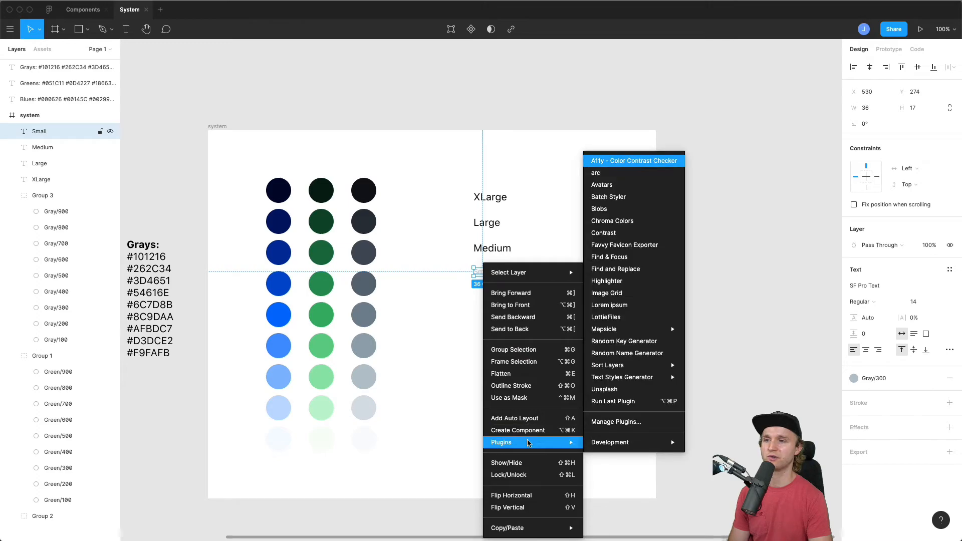
{"action": "left_click", "coordinate": [631, 233]}
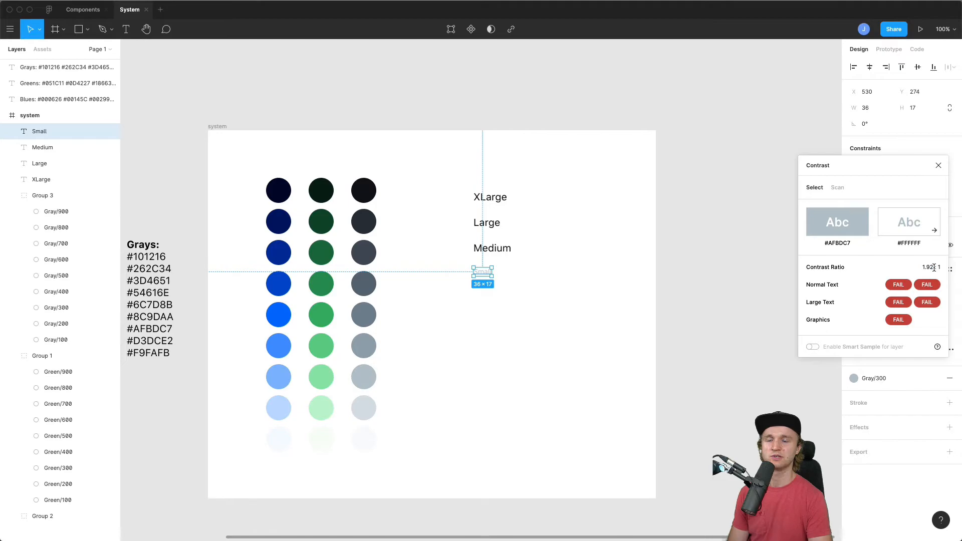
{"action": "mouse_move", "coordinate": [899, 303]}
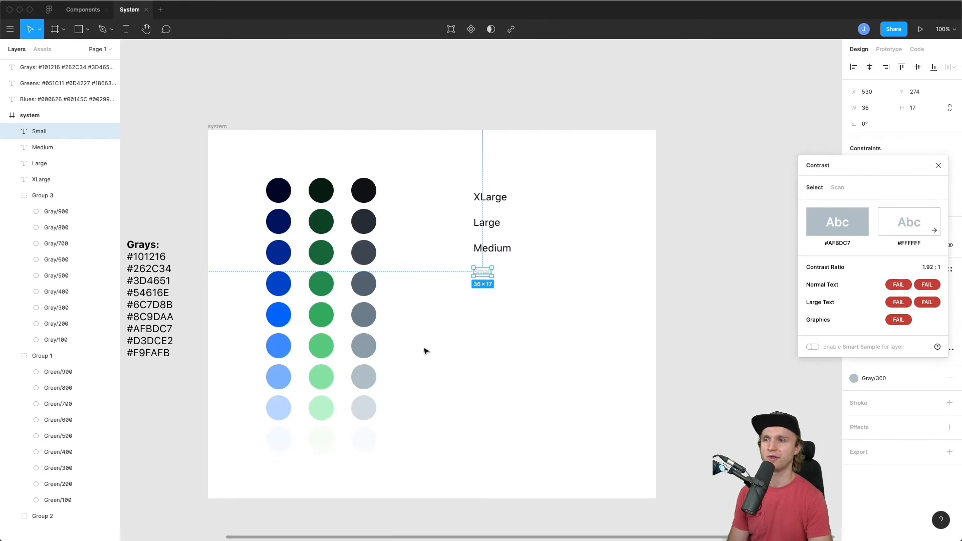
{"action": "left_click_drag", "start_coordinate": [869, 160], "coordinate": [609, 107]}
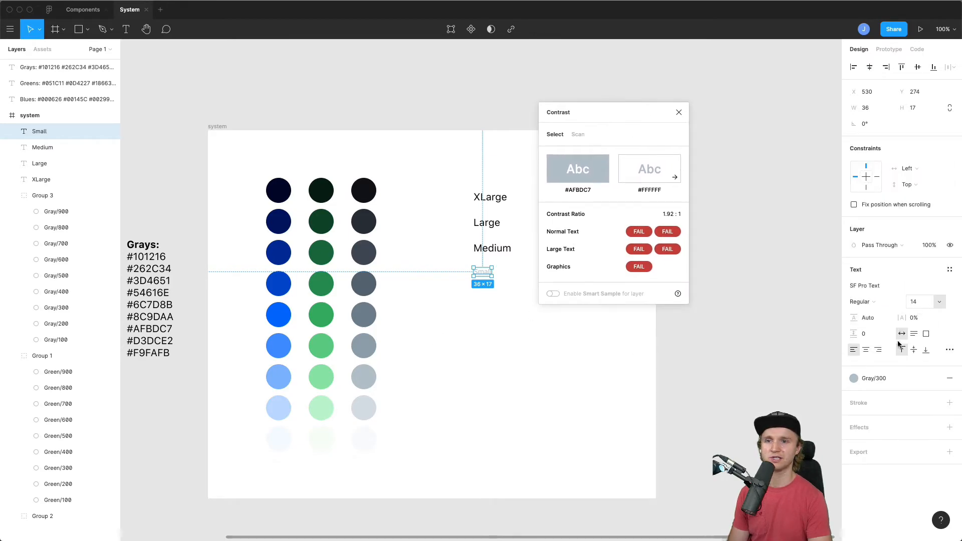
Try the Gray/500 and Gray/600 color styles on the Small label's fill to compare their contrast.
{"action": "left_click", "coordinate": [854, 379]}
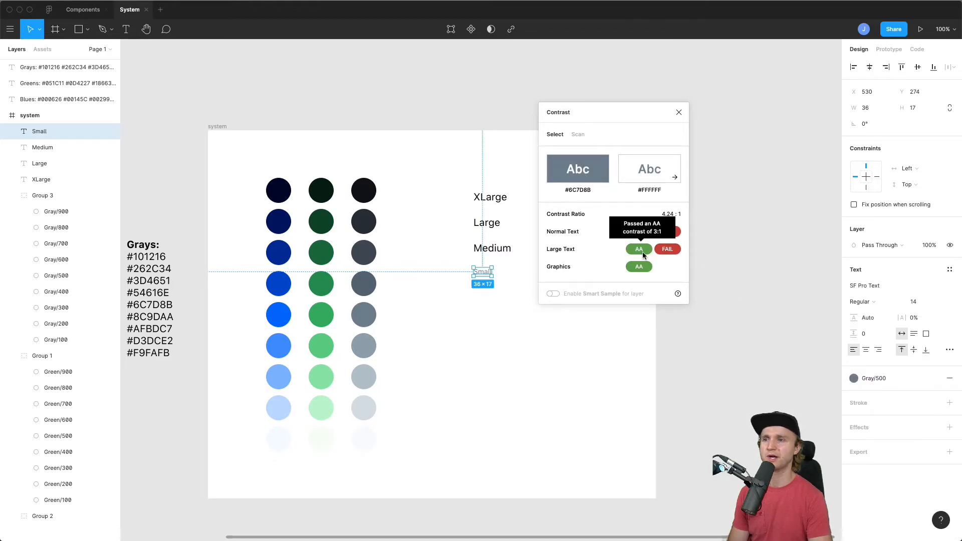
{"action": "left_click", "coordinate": [512, 294]}
{"action": "left_click", "coordinate": [483, 272]}
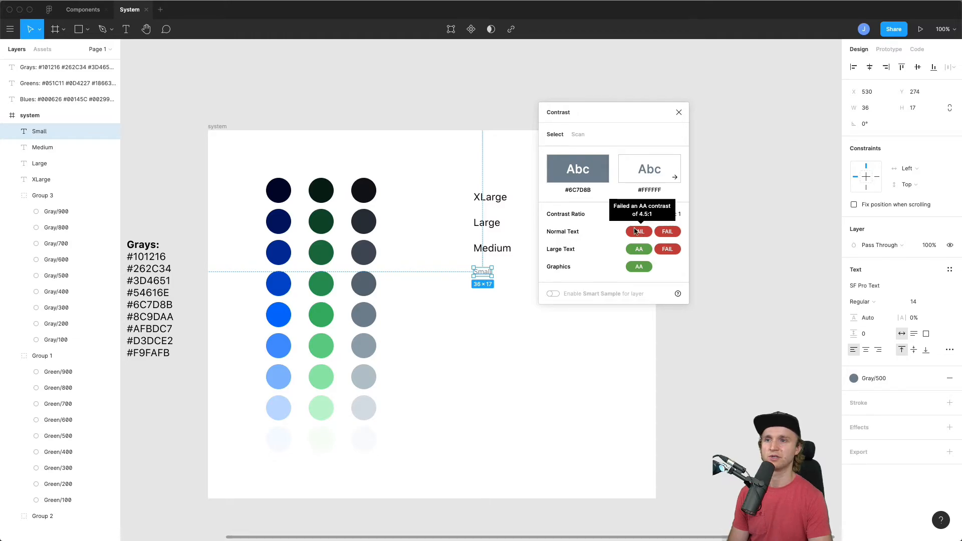
{"action": "left_click", "coordinate": [854, 379]}
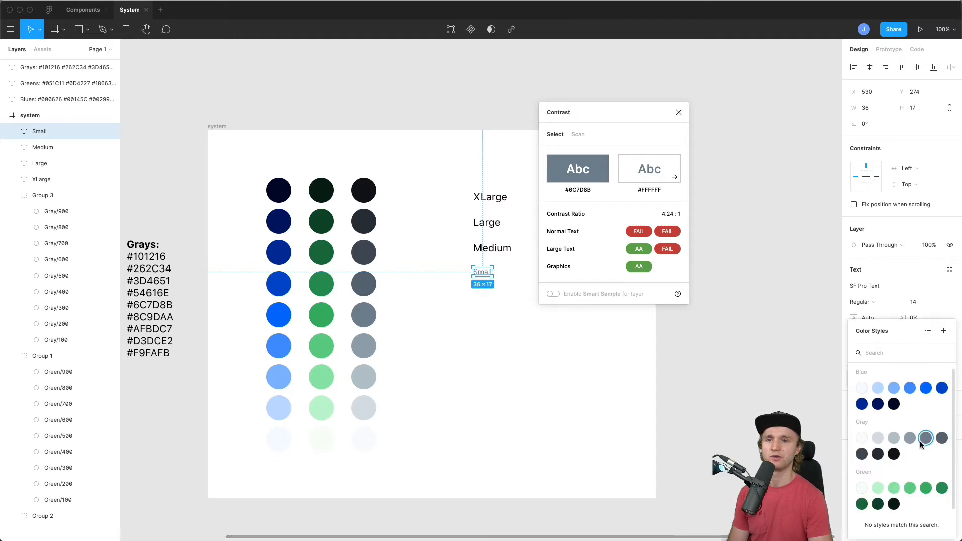
{"action": "left_click", "coordinate": [941, 438]}
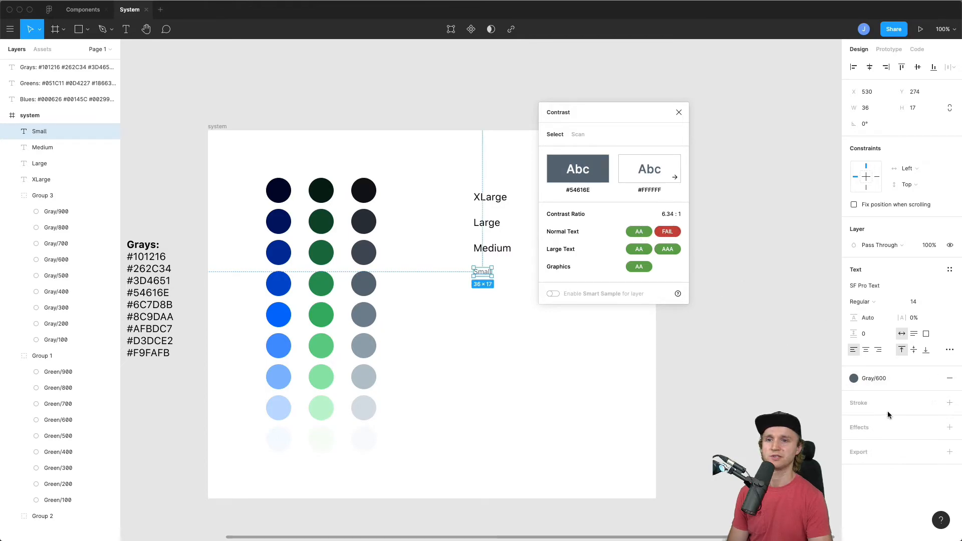
Append the filler text "dwakpdak pdoawkawd" to the Small label and close the Contrast plugin.
{"action": "left_click", "coordinate": [493, 280]}
{"action": "left_click", "coordinate": [489, 275]}
{"action": "double_click", "coordinate": [487, 272]}
{"action": "key", "text": "Right"}
{"action": "type", "text": "dwakpdak pdoawkawd"}
{"action": "key", "text": "Escape"}
{"action": "left_click", "coordinate": [679, 112]}
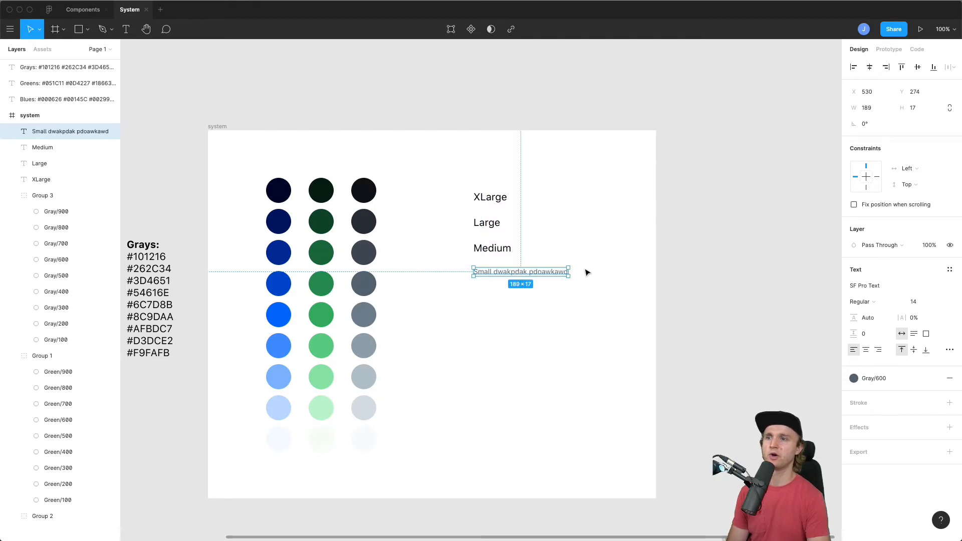
{"action": "left_click", "coordinate": [596, 253]}
Apply the Gray/700 color style to the fill of the Small label with the filler text.
{"action": "left_click", "coordinate": [493, 272]}
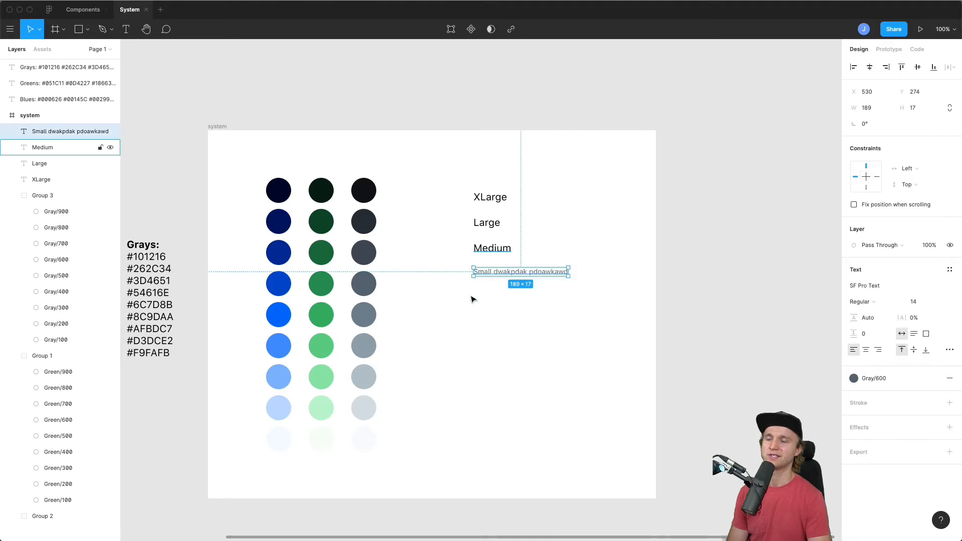
{"action": "left_click", "coordinate": [870, 381]}
{"action": "left_click", "coordinate": [861, 454]}
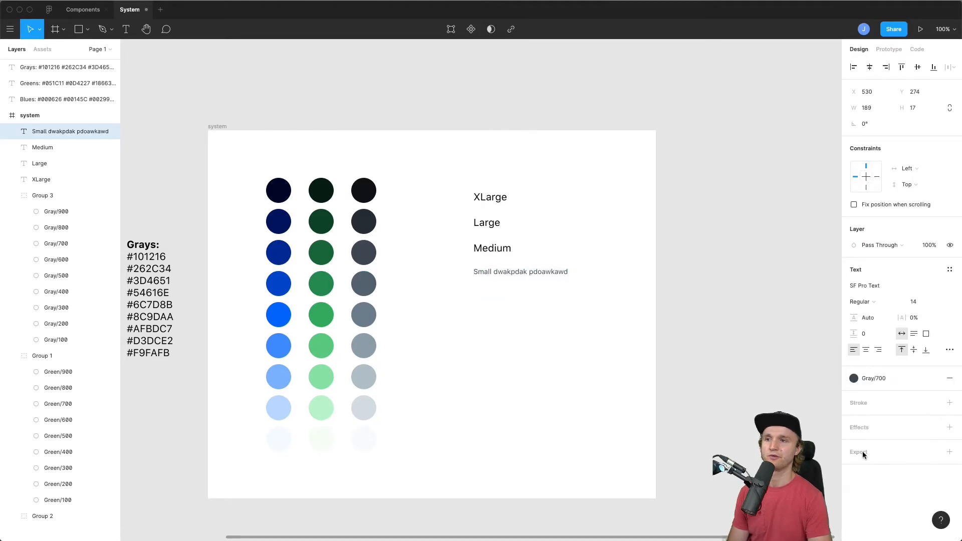
Run the Contrast plugin on the Small label to check its Gray/700 text color.
{"action": "right_click", "coordinate": [549, 284]}
{"action": "mouse_move", "coordinate": [601, 442]}
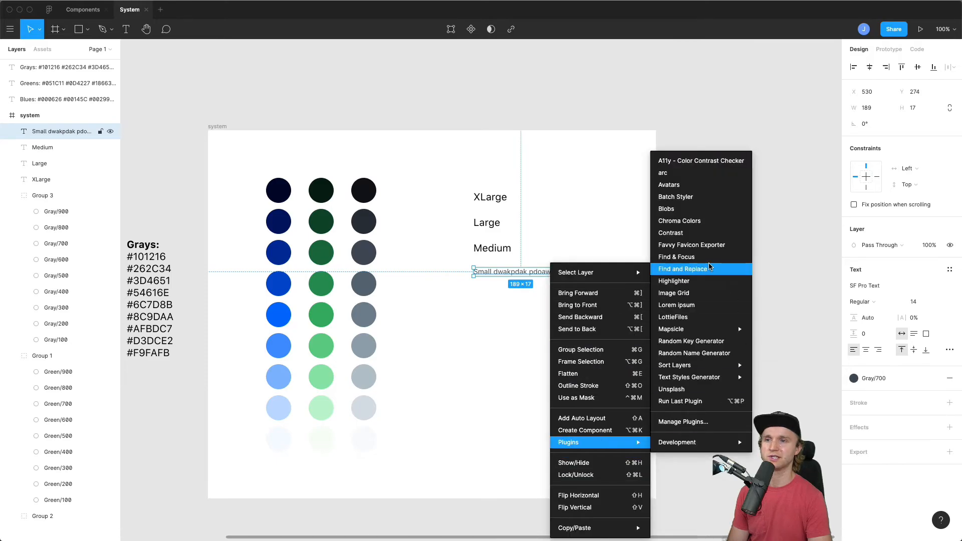
{"action": "left_click", "coordinate": [697, 233]}
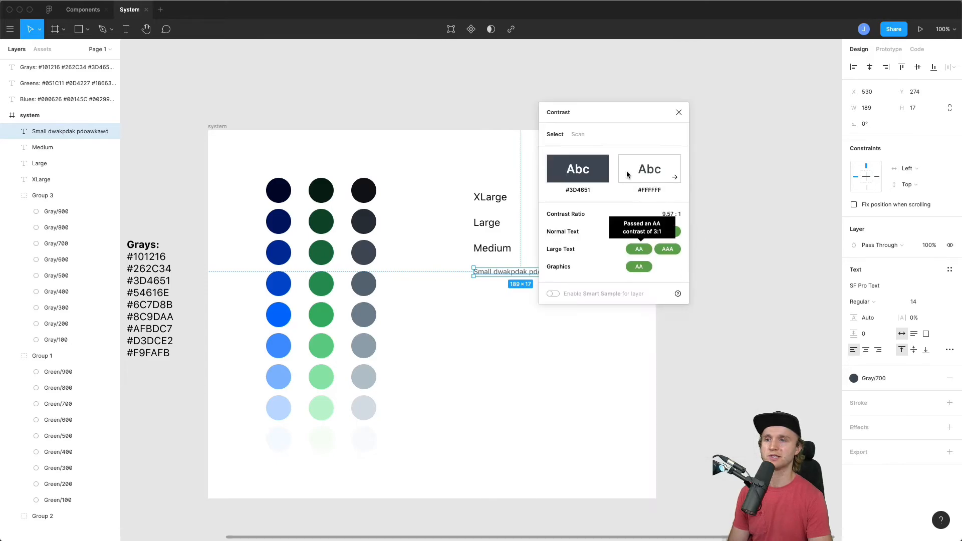
Close the Contrast plugin and remove the filler text from the label so that it reads only "Small".
{"action": "left_click_drag", "start_coordinate": [623, 113], "coordinate": [789, 166]}
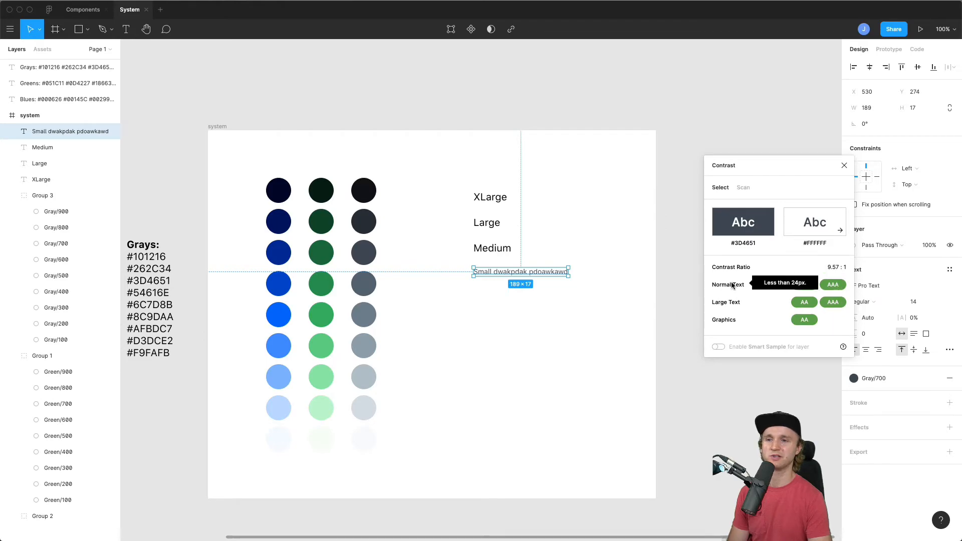
{"action": "left_click", "coordinate": [844, 166]}
{"action": "left_click", "coordinate": [597, 296]}
{"action": "mouse_move", "coordinate": [588, 292]}
{"action": "left_mouse_down"}
{"action": "mouse_move", "coordinate": [507, 274]}
{"action": "mouse_move", "coordinate": [598, 277]}
{"action": "left_mouse_up"}
{"action": "double_click", "coordinate": [496, 272]}
{"action": "left_click", "coordinate": [496, 272]}
{"action": "key", "text": "BackSpace"}
{"action": "key", "text": "Escape"}
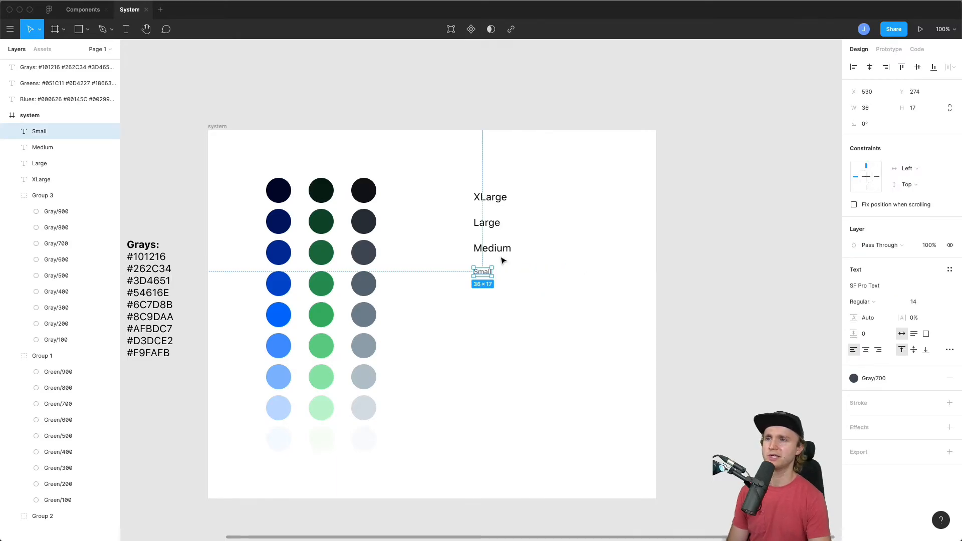
Set the font size of the Medium label to 16.
{"action": "double_click", "coordinate": [499, 248]}
{"action": "key", "text": "Escape"}
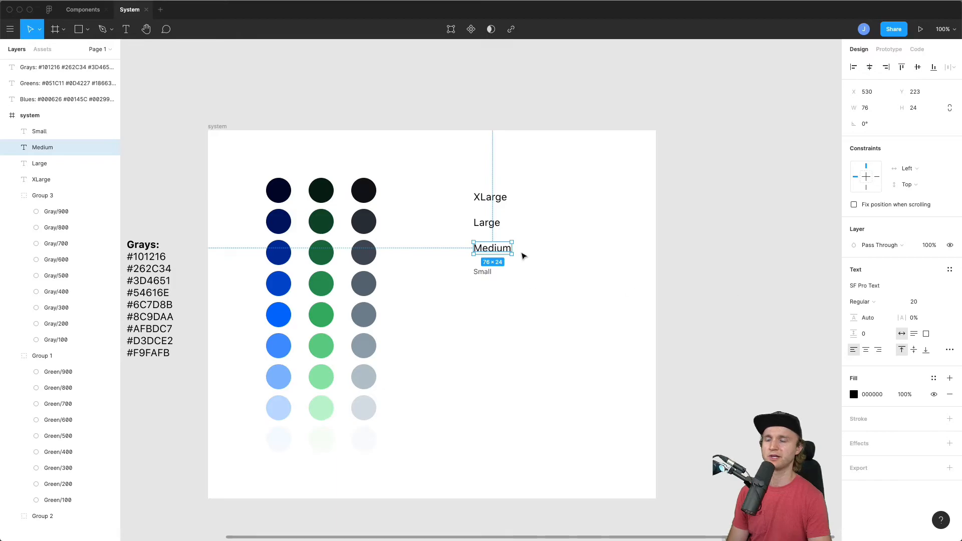
{"action": "left_click", "coordinate": [920, 305]}
{"action": "key", "text": "Return"}
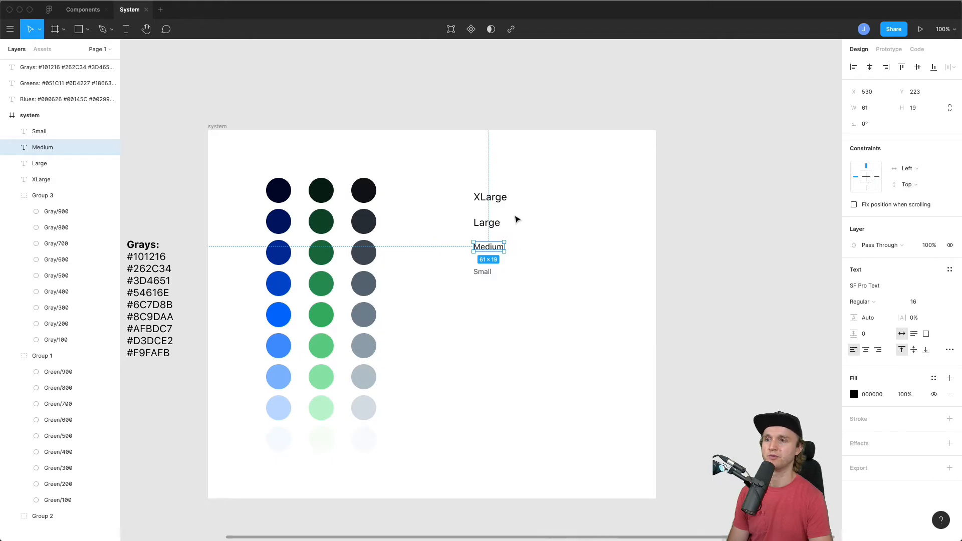
Set the font size of the XLarge label to 24.
{"action": "left_click", "coordinate": [493, 223]}
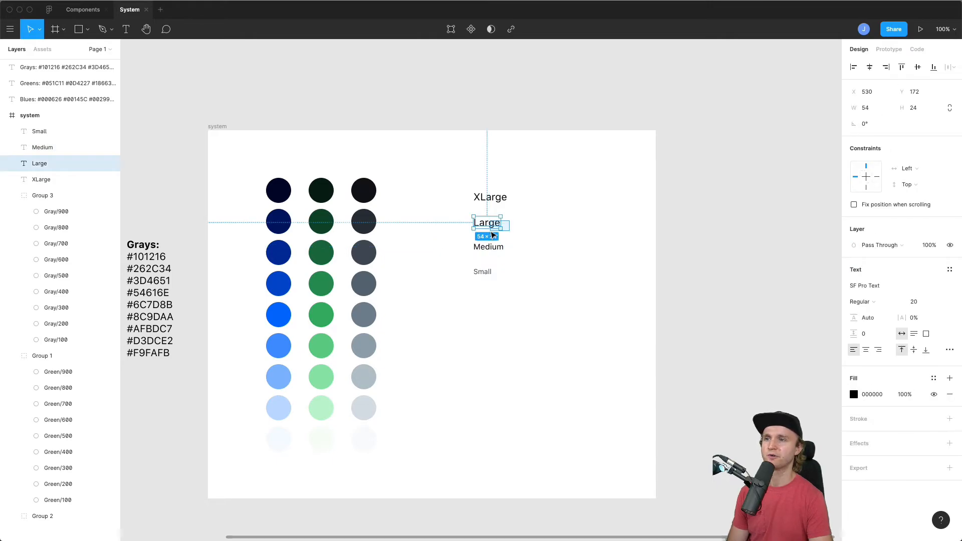
{"action": "left_click", "coordinate": [522, 210]}
{"action": "left_click", "coordinate": [490, 197]}
{"action": "left_click", "coordinate": [920, 302]}
{"action": "type", "text": "24"}
{"action": "key", "text": "Return"}
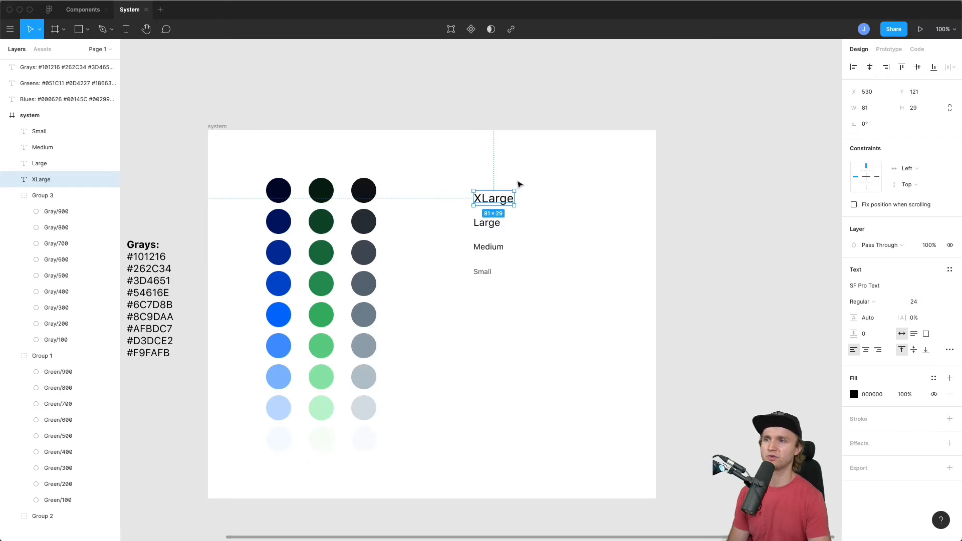
Move the Small label up slightly and distribute the four size labels with even vertical spacing.
{"action": "left_click_drag", "start_coordinate": [546, 308], "coordinate": [464, 181]}
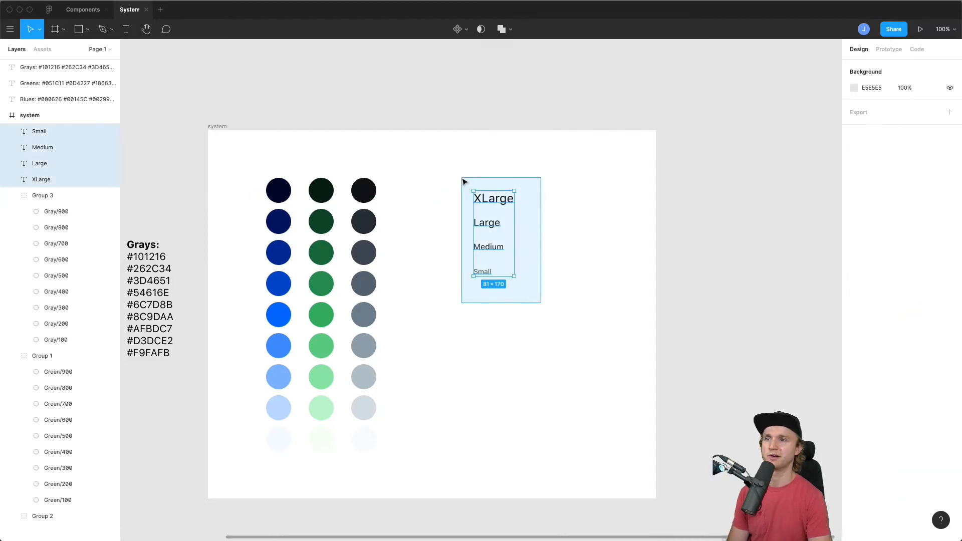
{"action": "left_click", "coordinate": [592, 236]}
{"action": "left_click_drag", "start_coordinate": [487, 272], "coordinate": [490, 268]}
{"action": "left_click_drag", "start_coordinate": [562, 295], "coordinate": [466, 189]}
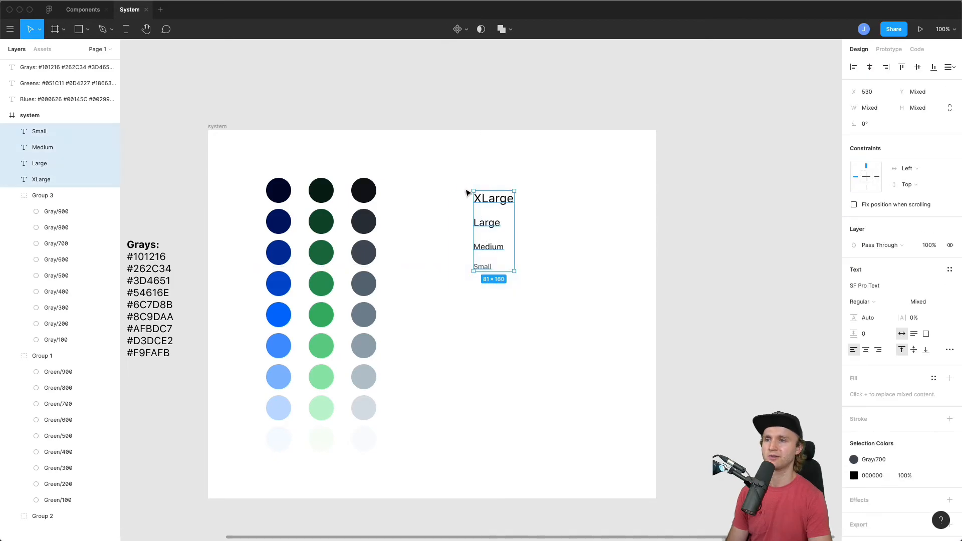
{"action": "key", "text": "alt"}
{"action": "left_click", "coordinate": [591, 260]}
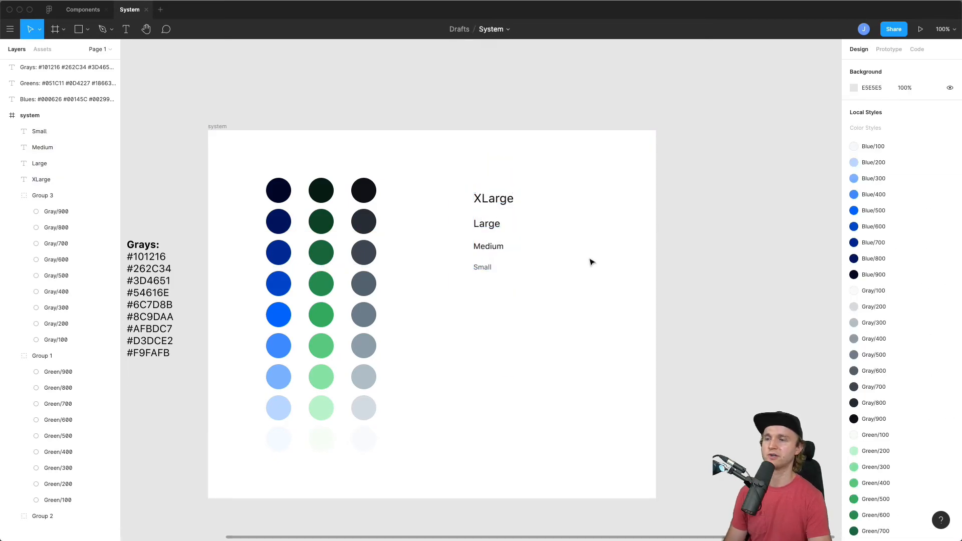
Replace the black fill of the size labels with the Gray/700 color style and switch all four labels to Gray/900.
{"action": "left_click_drag", "start_coordinate": [544, 292], "coordinate": [454, 177]}
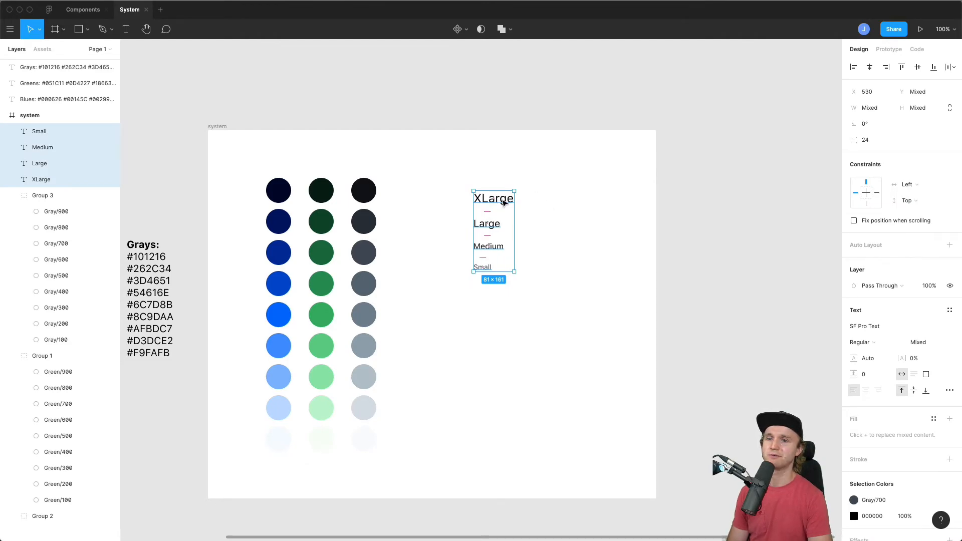
{"action": "scroll", "coordinate": [927, 501], "scroll_direction": "down", "scroll_amount": 2}
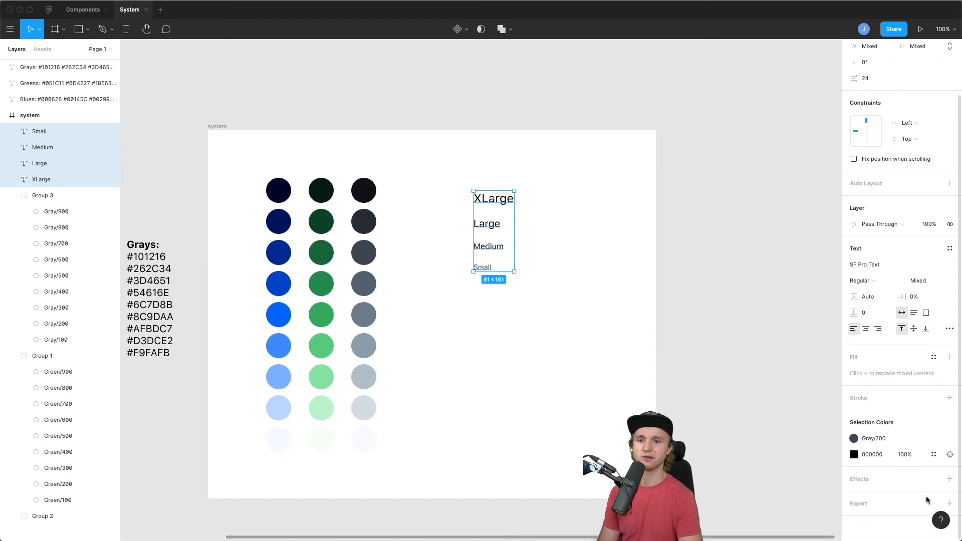
{"action": "left_click", "coordinate": [934, 453]}
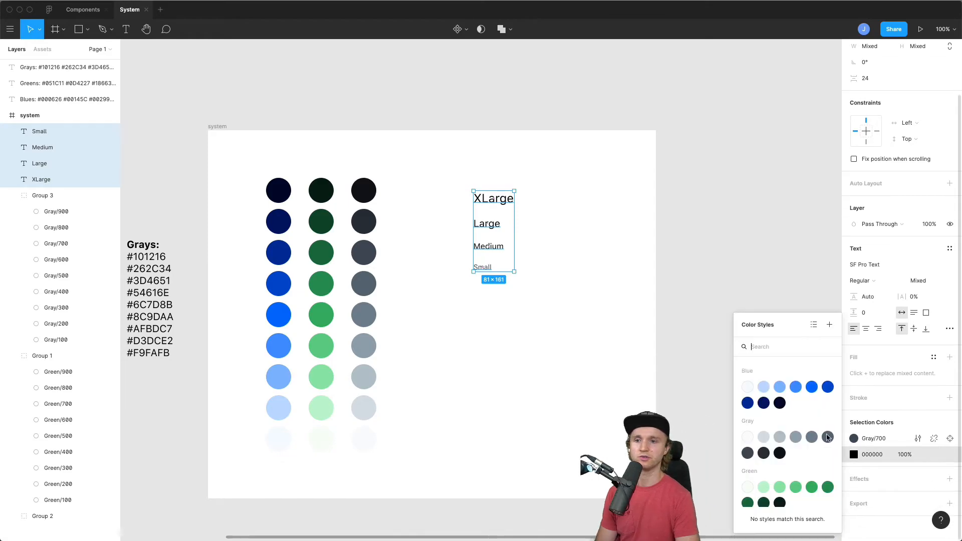
{"action": "left_click", "coordinate": [749, 454]}
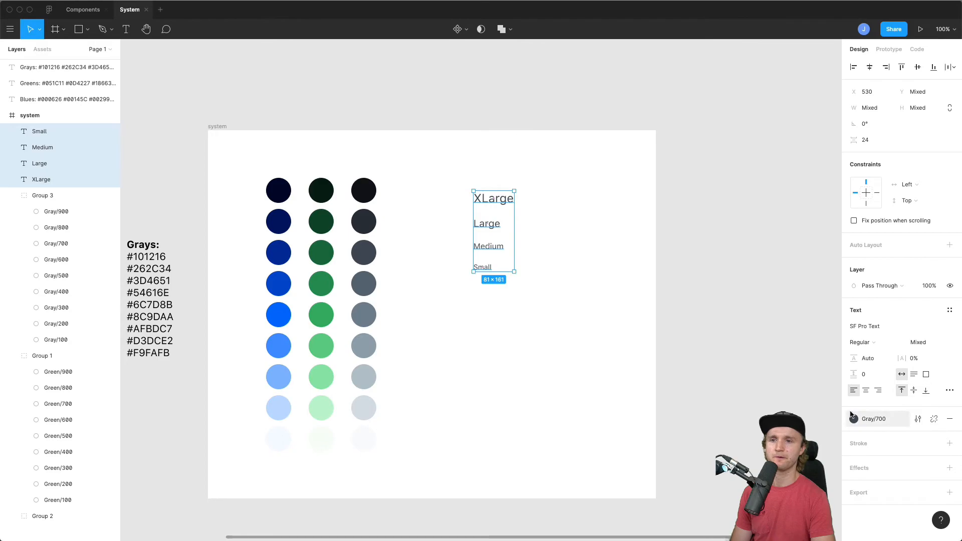
{"action": "left_click", "coordinate": [850, 419]}
{"action": "left_click", "coordinate": [894, 453]}
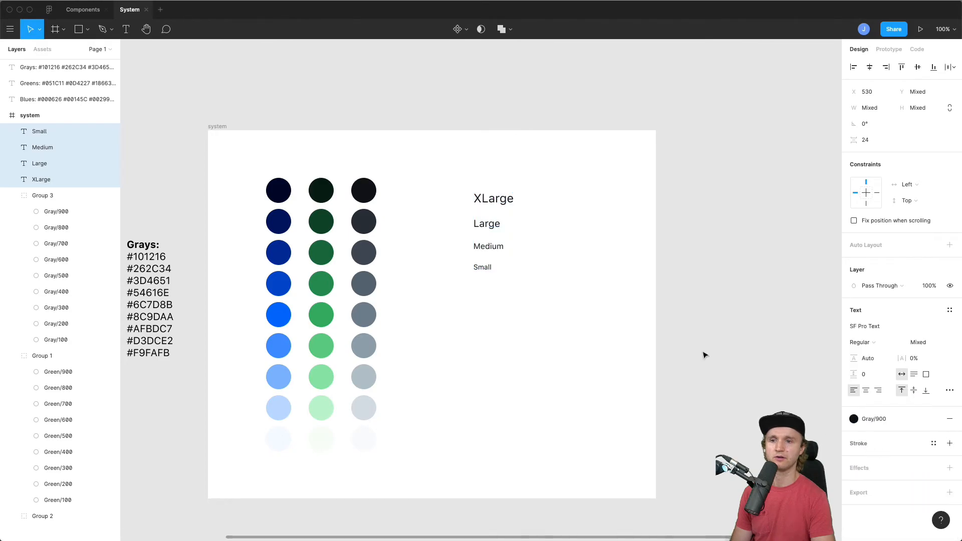
{"action": "left_click", "coordinate": [612, 303]}
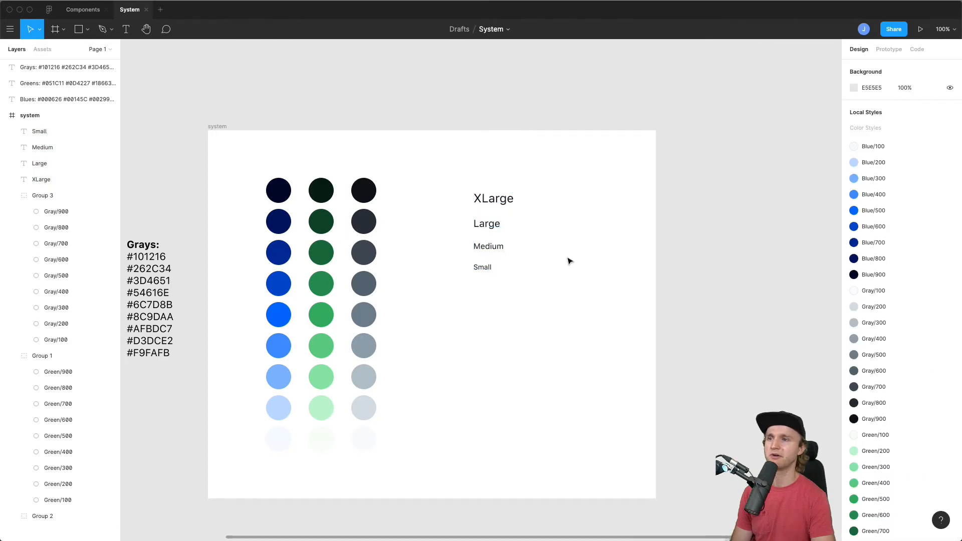
Examine the text and fill settings of each size label and the color style of the fifth gray swatch.
{"action": "left_click", "coordinate": [484, 268]}
{"action": "left_click", "coordinate": [492, 200]}
{"action": "left_click", "coordinate": [496, 225]}
{"action": "left_click", "coordinate": [496, 247]}
{"action": "left_click", "coordinate": [492, 275]}
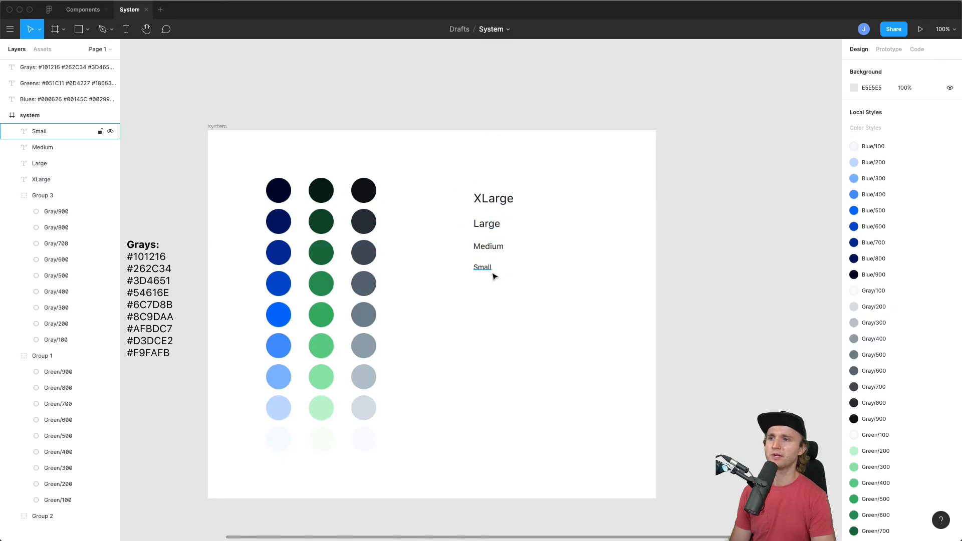
{"action": "left_click", "coordinate": [484, 268]}
{"action": "left_click_drag", "start_coordinate": [568, 324], "coordinate": [472, 189]}
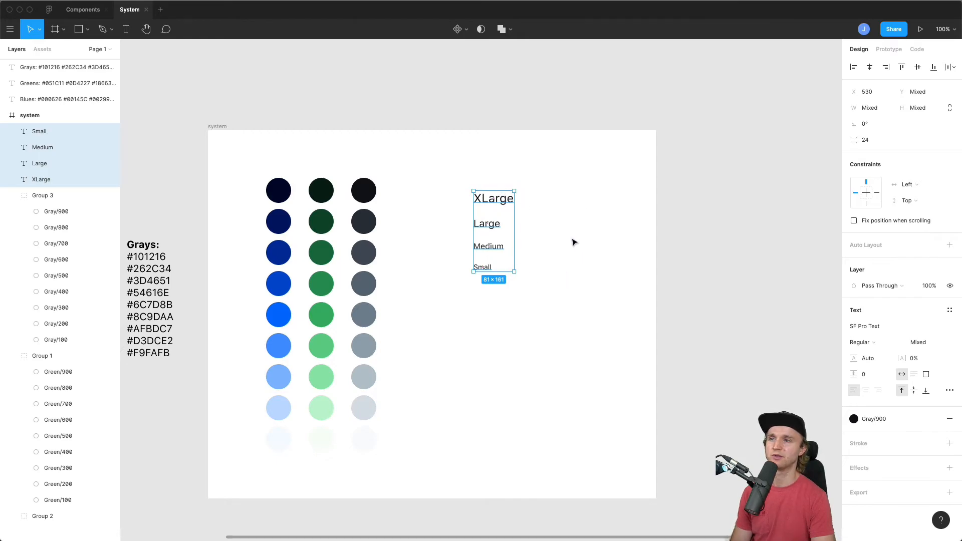
{"action": "left_click", "coordinate": [60, 131]}
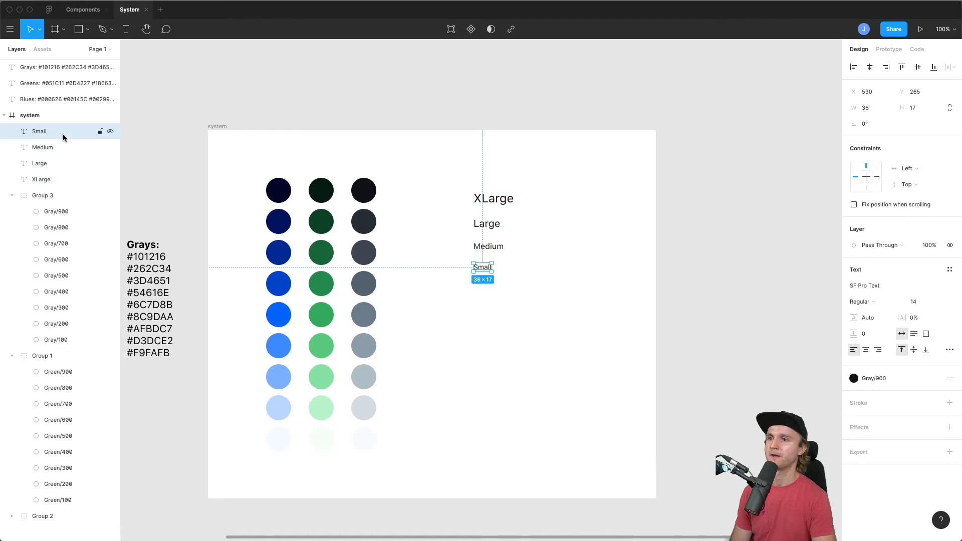
{"action": "left_click", "coordinate": [60, 146]}
{"action": "left_click", "coordinate": [50, 163]}
{"action": "left_click", "coordinate": [48, 180]}
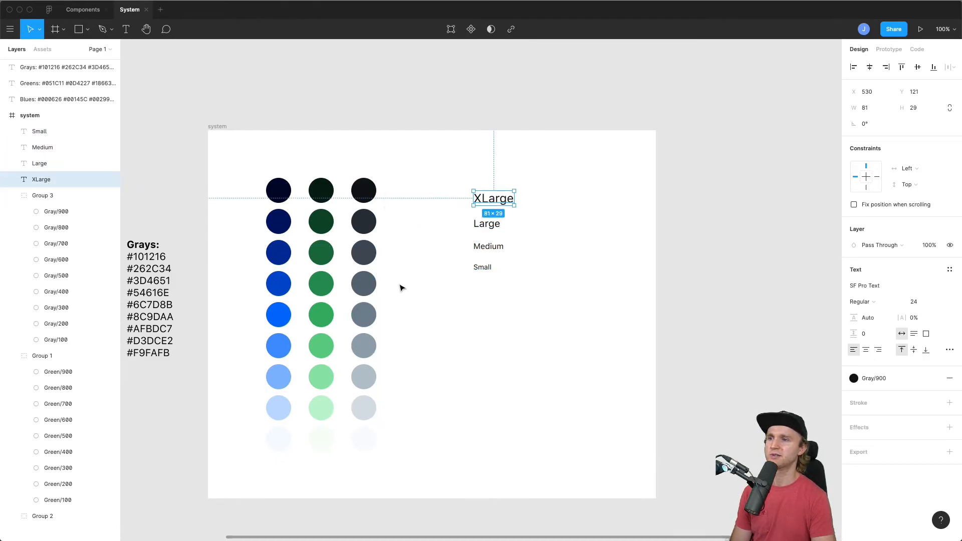
{"action": "left_click", "coordinate": [364, 316]}
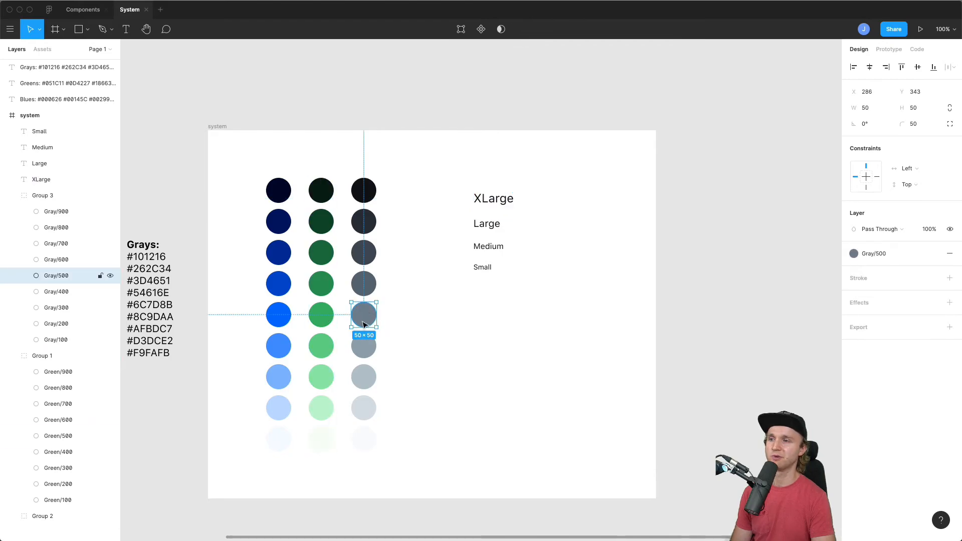
Duplicate the four size labels into a second column beside the originals at X 675.
{"action": "left_click", "coordinate": [491, 199]}
{"action": "left_click_drag", "start_coordinate": [538, 290], "coordinate": [460, 182]}
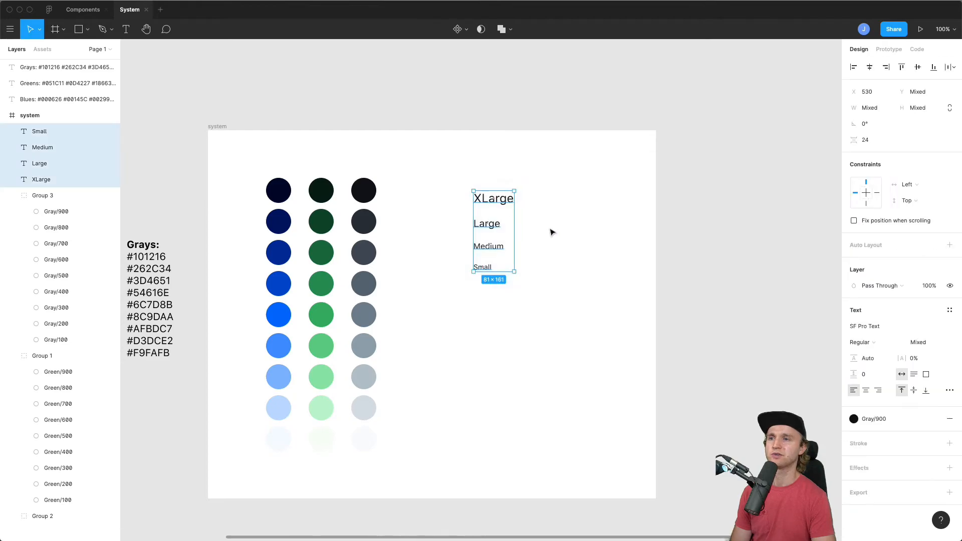
{"action": "left_click_drag", "start_coordinate": [507, 205], "coordinate": [580, 205], "text": "alt"}
Batch-rename the four original size label layers with the prefix "Regular/" in front of their current names.
{"action": "left_click_drag", "start_coordinate": [523, 290], "coordinate": [466, 185]}
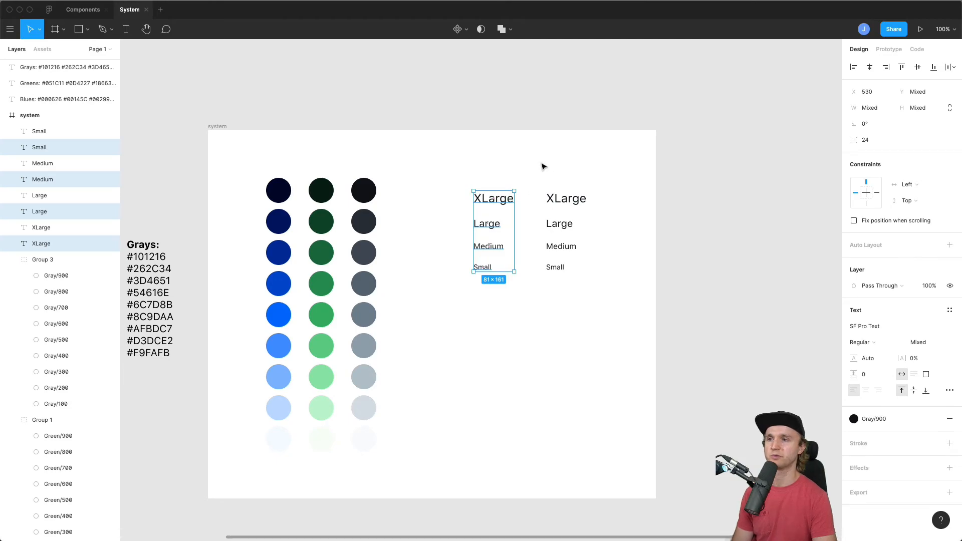
{"action": "key", "text": "super+r"}
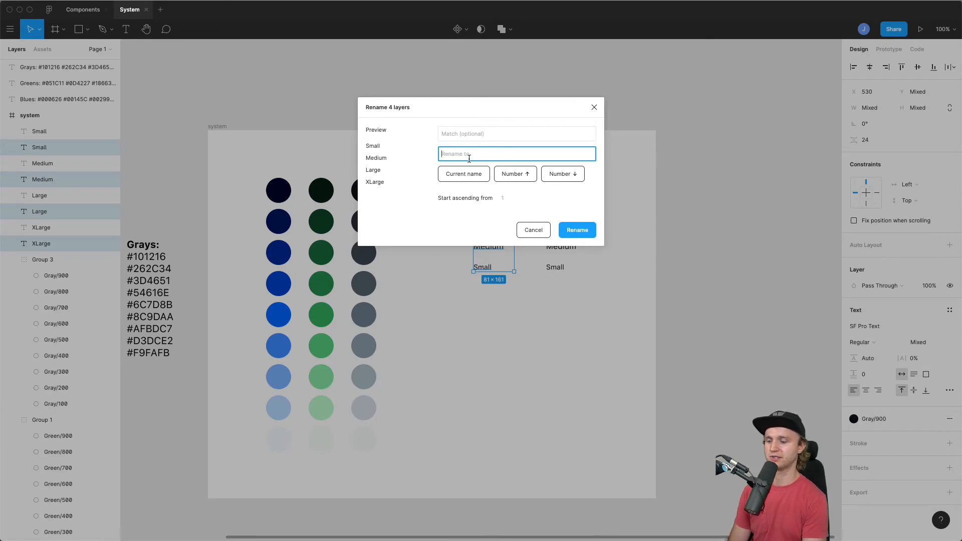
{"action": "type", "text": "Regular/"}
{"action": "left_click", "coordinate": [465, 173]}
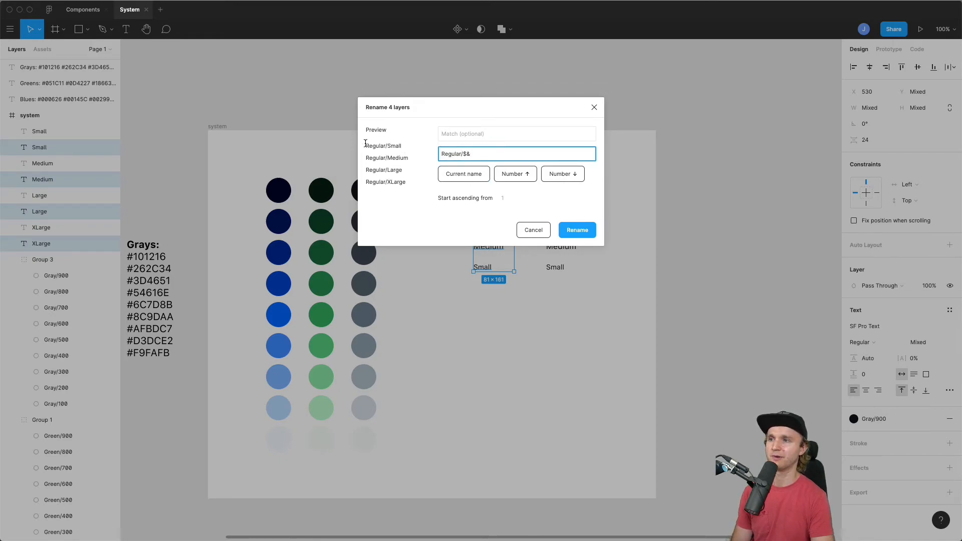
{"action": "key", "text": "Return"}
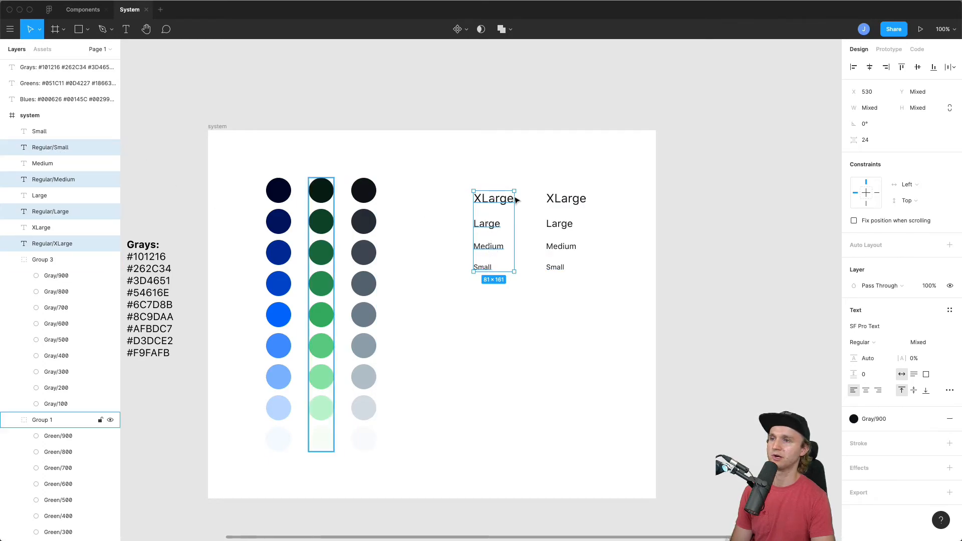
Batch-rename the four duplicated label layers with the prefix "Bold/" before their current names and make their text bold.
{"action": "left_click_drag", "start_coordinate": [597, 292], "coordinate": [550, 197]}
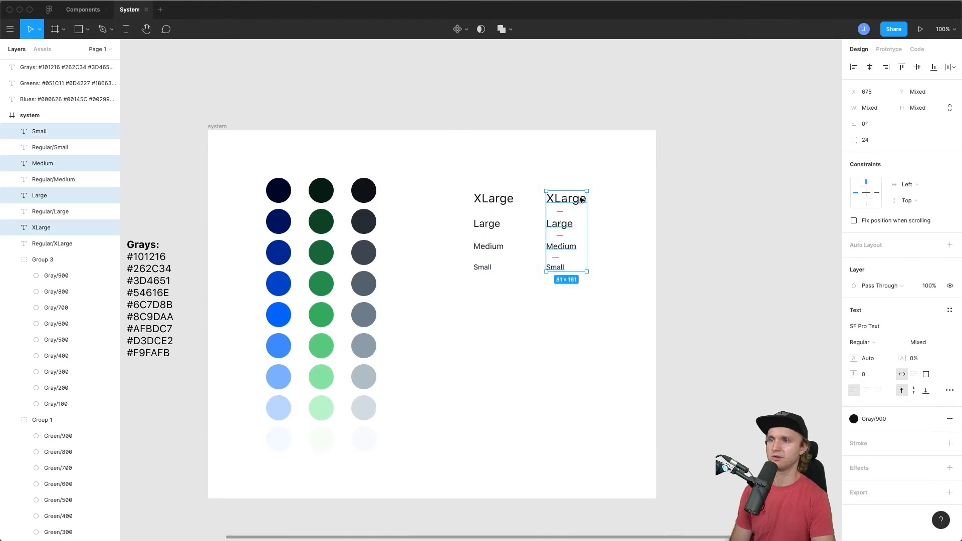
{"action": "key", "text": "super+r"}
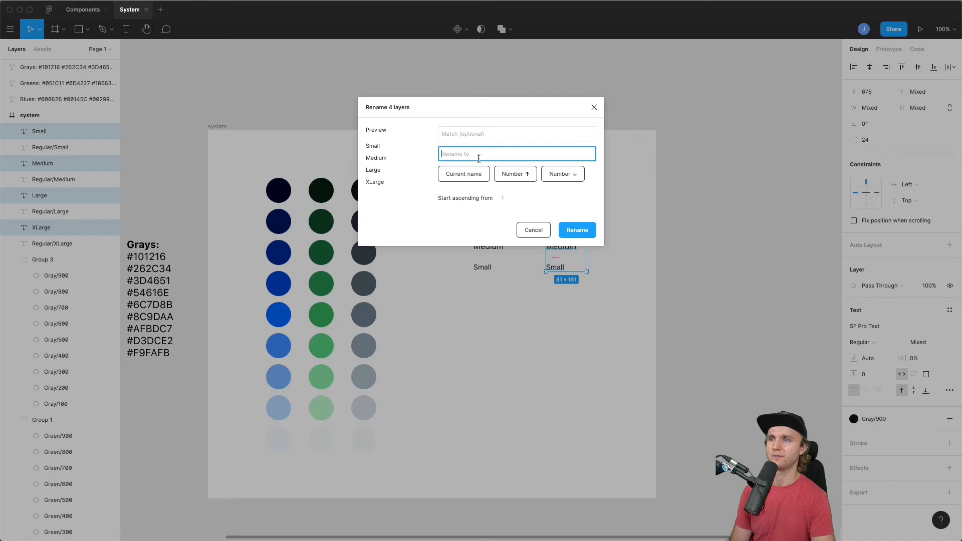
{"action": "type", "text": "Bold/"}
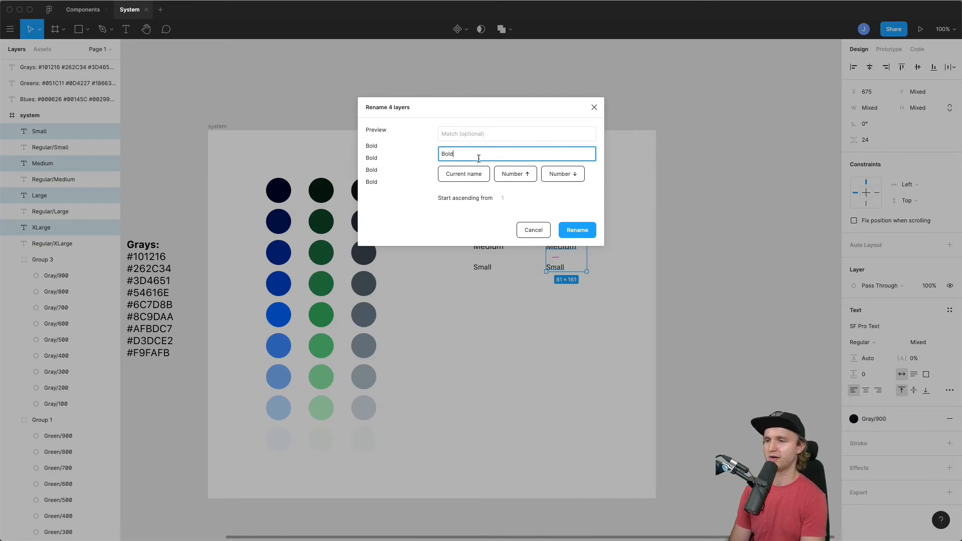
{"action": "left_click", "coordinate": [470, 176]}
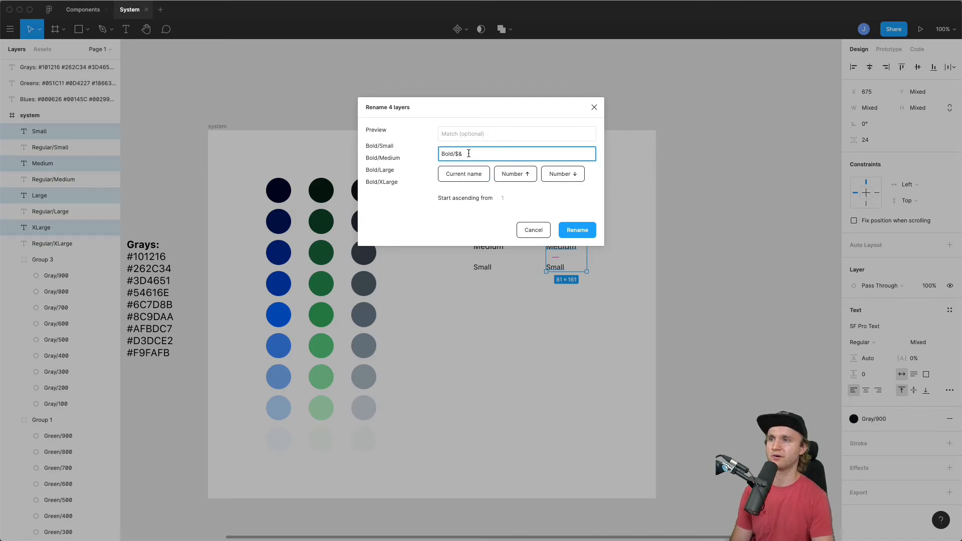
{"action": "left_click", "coordinate": [576, 230]}
{"action": "key", "text": "super+b"}
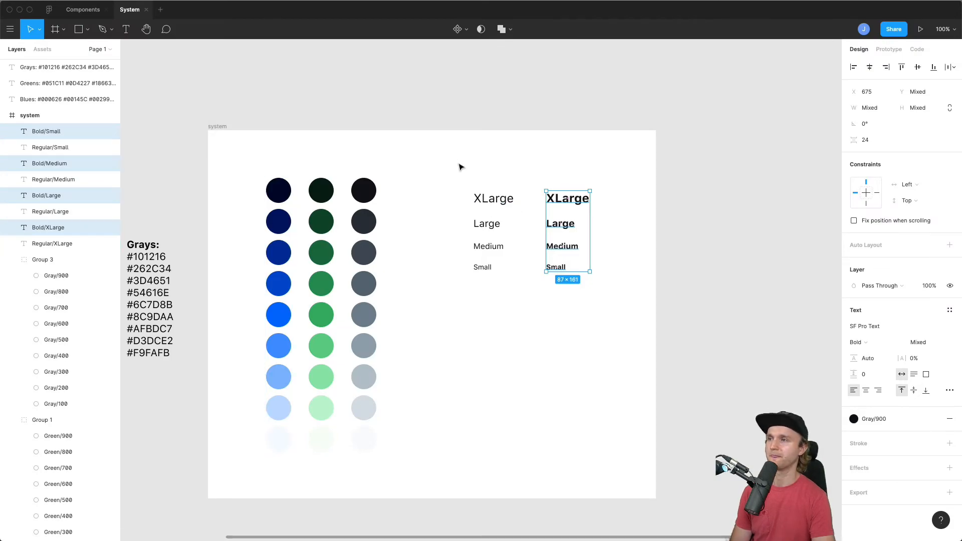
{"action": "left_click", "coordinate": [520, 287]}
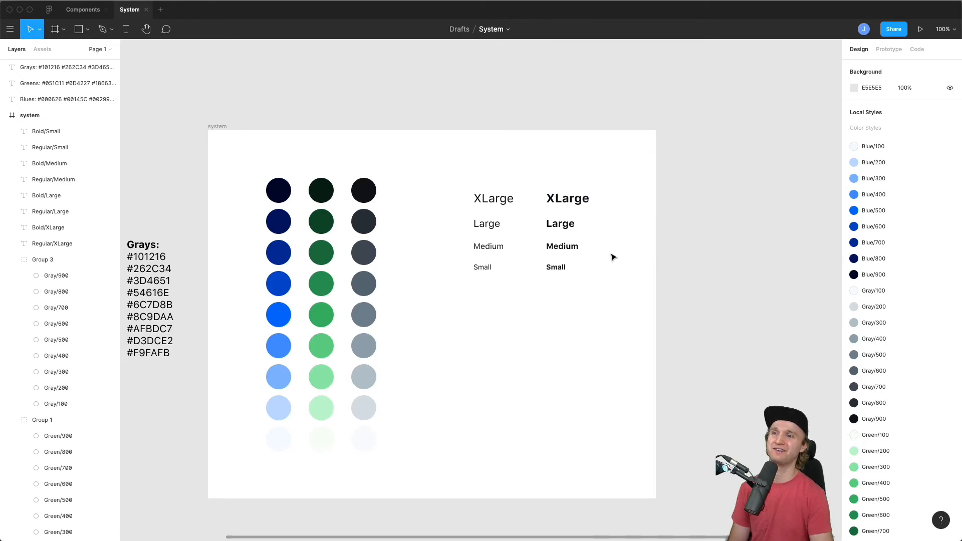
Generate text styles from all eight Regular and Bold size labels with the Text Styles Generator plugin.
{"action": "left_click_drag", "start_coordinate": [444, 175], "coordinate": [620, 294]}
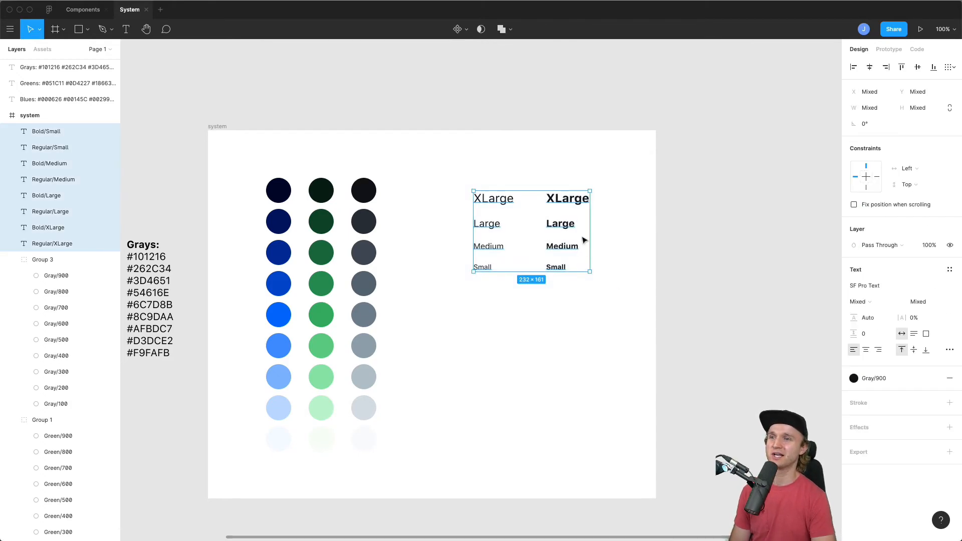
{"action": "right_click", "coordinate": [562, 201]}
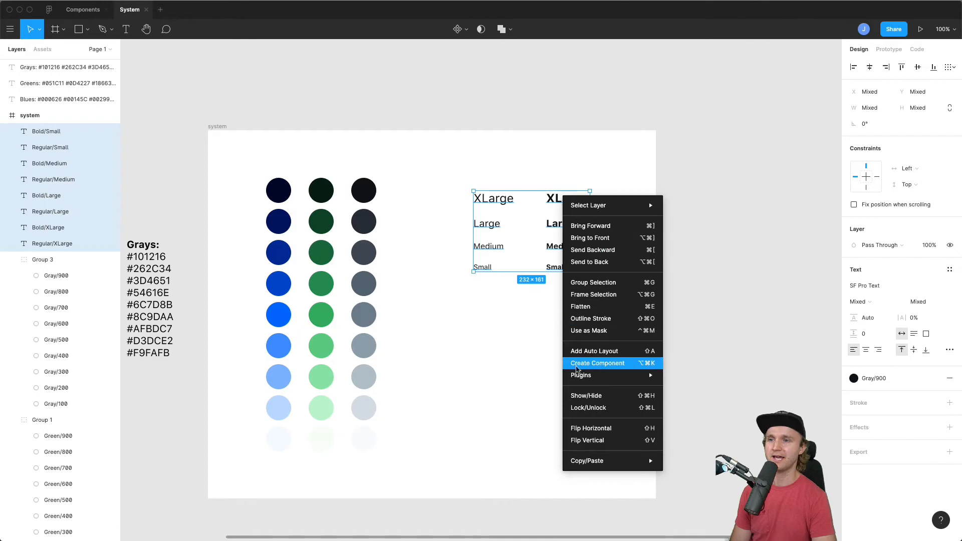
{"action": "mouse_move", "coordinate": [578, 376]}
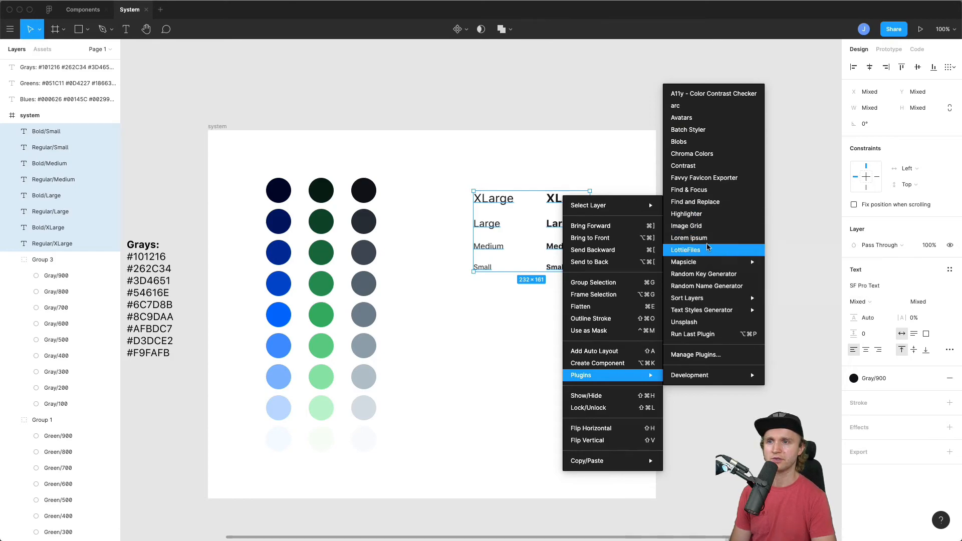
{"action": "mouse_move", "coordinate": [707, 306]}
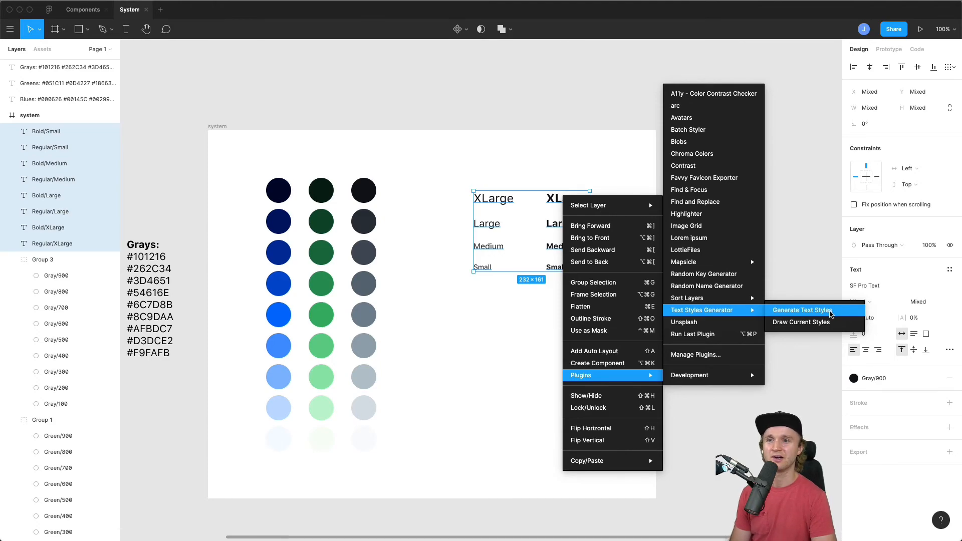
{"action": "left_click", "coordinate": [835, 311]}
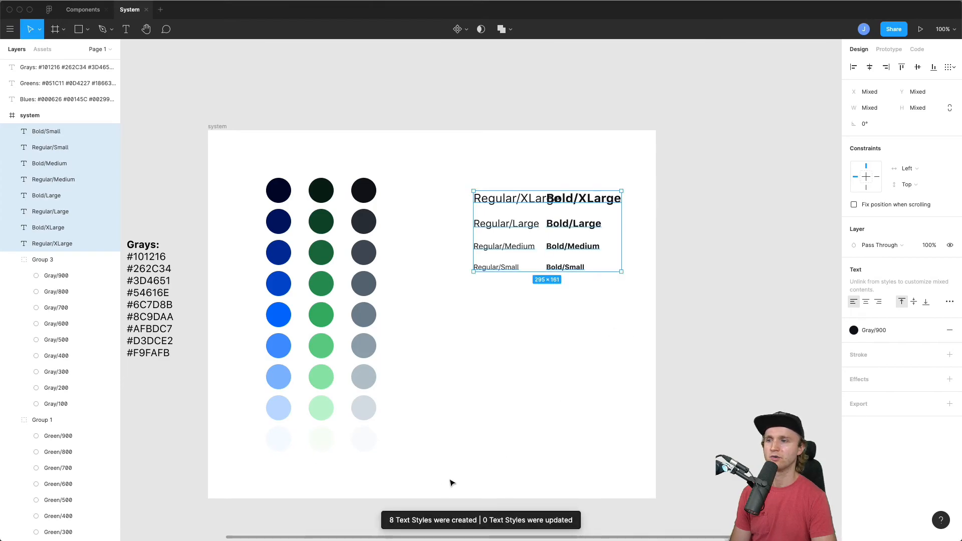
Spread the two label columns apart so they no longer overlap and shift them toward the swatches, with the bold column at X 667.
{"action": "left_click", "coordinate": [605, 333]}
{"action": "left_click", "coordinate": [584, 199]}
{"action": "left_click", "coordinate": [616, 301]}
{"action": "left_click_drag", "start_coordinate": [615, 301], "coordinate": [621, 201]}
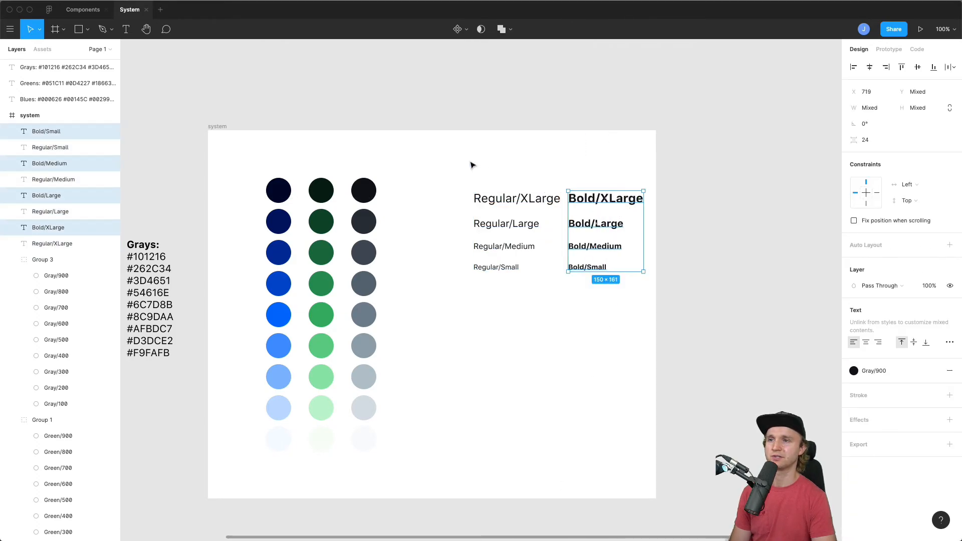
{"action": "left_click_drag", "start_coordinate": [448, 161], "coordinate": [604, 281]}
{"action": "left_click_drag", "start_coordinate": [611, 196], "coordinate": [574, 197]}
{"action": "left_click", "coordinate": [565, 172]}
{"action": "left_click_drag", "start_coordinate": [546, 168], "coordinate": [600, 301]}
{"action": "left_click_drag", "start_coordinate": [583, 202], "coordinate": [594, 202]}
{"action": "left_click", "coordinate": [611, 158]}
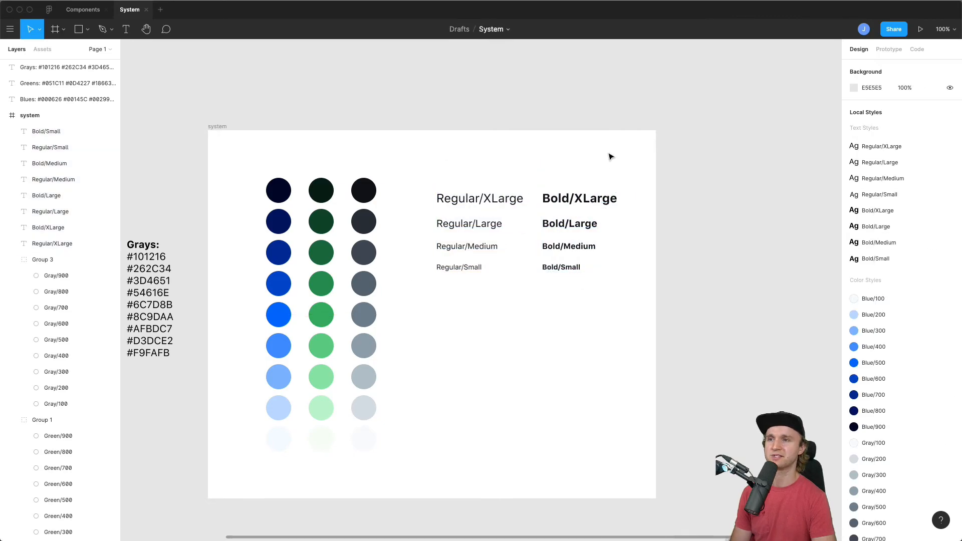
Examine the text style linked to each bold label and the file's list of local text and color styles.
{"action": "left_click", "coordinate": [598, 203]}
{"action": "mouse_move", "coordinate": [883, 273]}
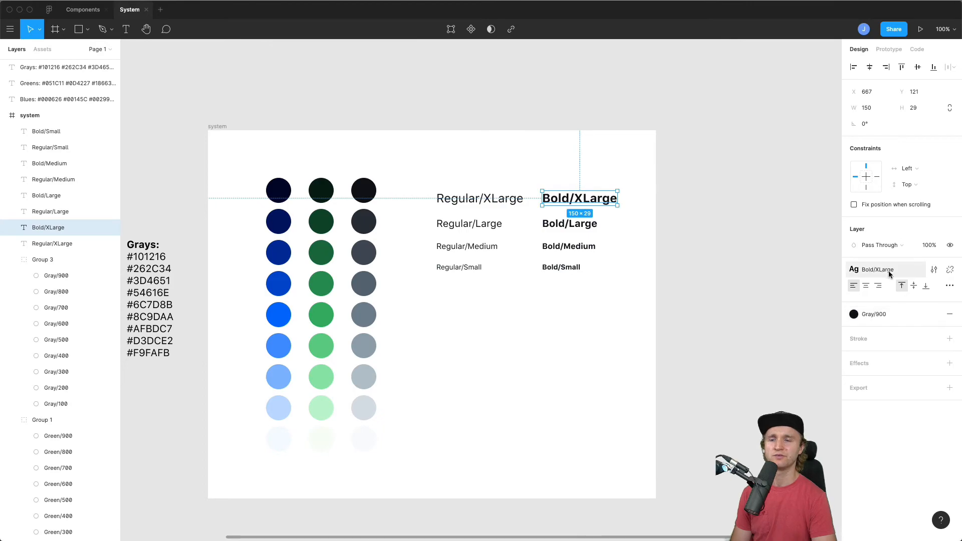
{"action": "left_click", "coordinate": [568, 226]}
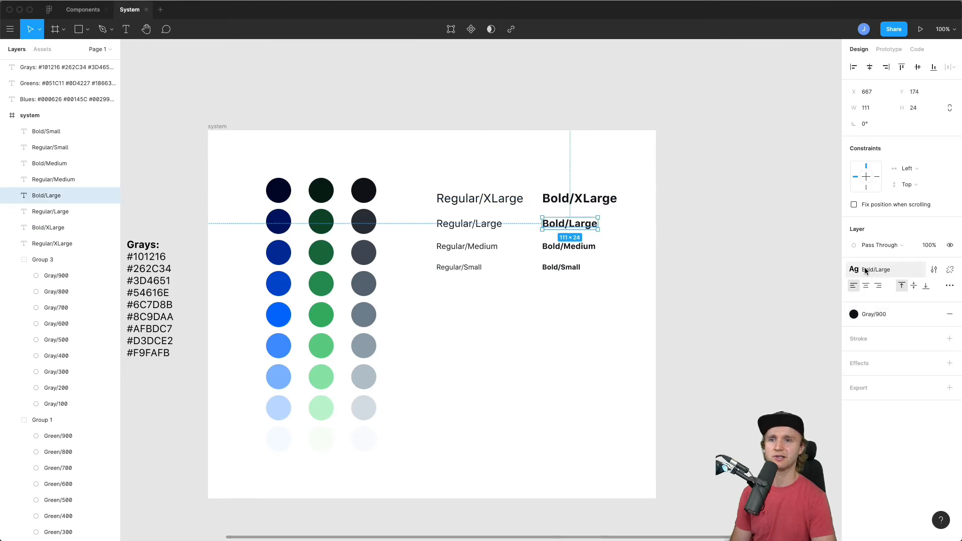
{"action": "left_click", "coordinate": [549, 249]}
{"action": "left_click", "coordinate": [556, 267]}
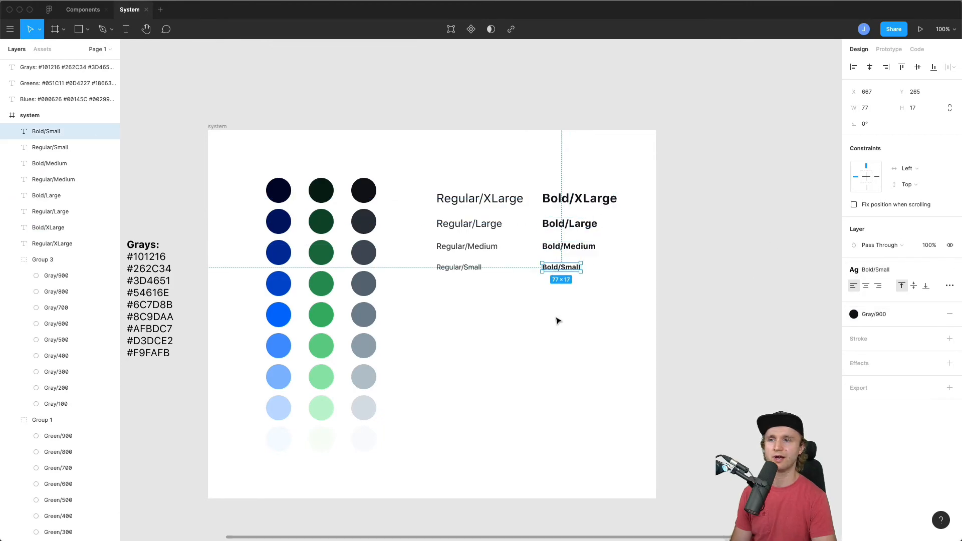
{"action": "left_click", "coordinate": [597, 326]}
{"action": "scroll", "coordinate": [906, 299], "scroll_direction": "down", "scroll_amount": 5}
{"action": "scroll", "coordinate": [888, 290], "scroll_direction": "up", "scroll_amount": 5}
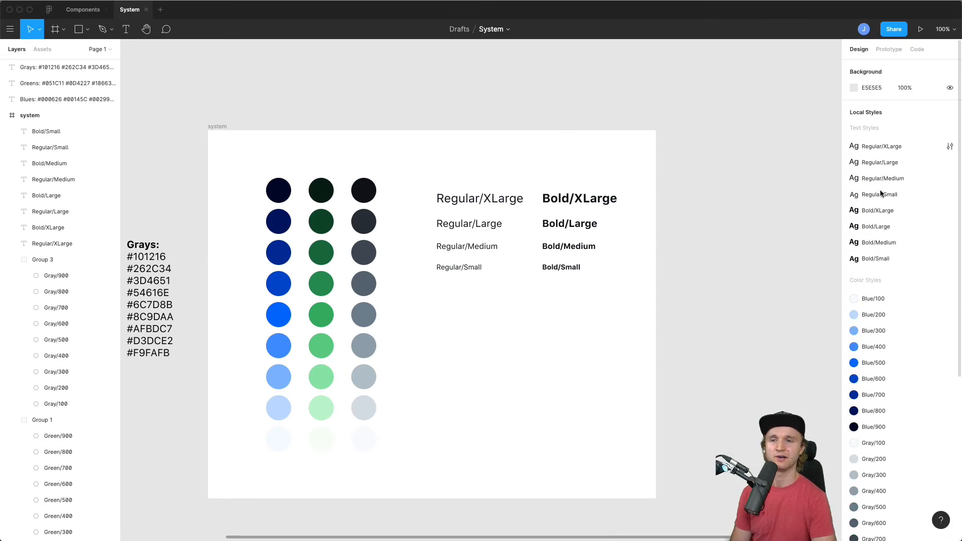
{"action": "left_click", "coordinate": [571, 224]}
{"action": "left_click", "coordinate": [878, 270]}
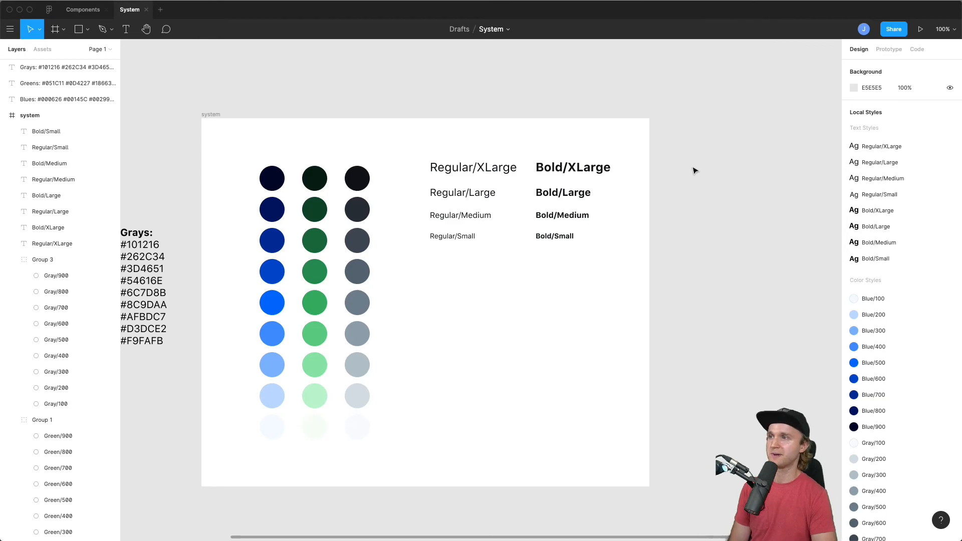
Switch to the Components file and examine the widths of the six narrowest gray spacing bars.
{"action": "left_click", "coordinate": [87, 11]}
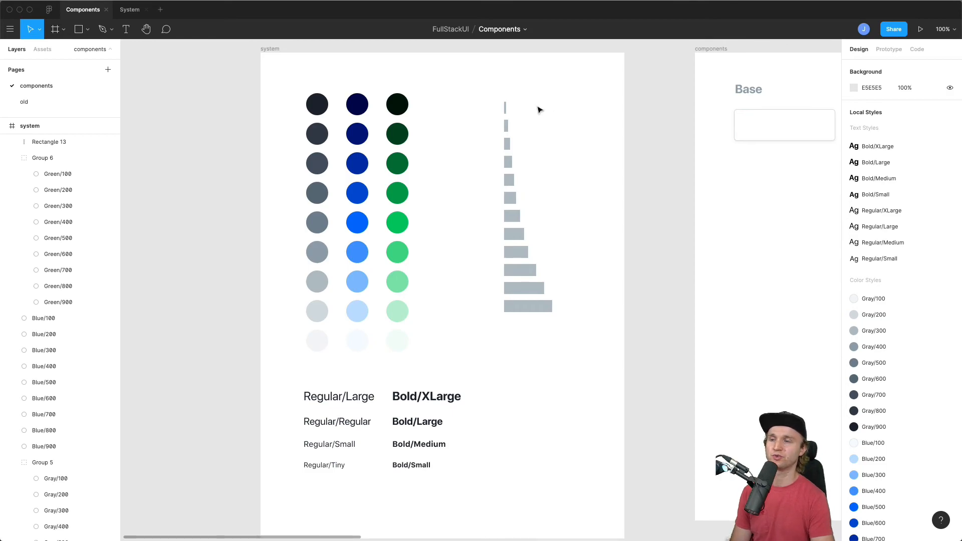
{"action": "left_click_drag", "start_coordinate": [610, 255], "coordinate": [579, 260]}
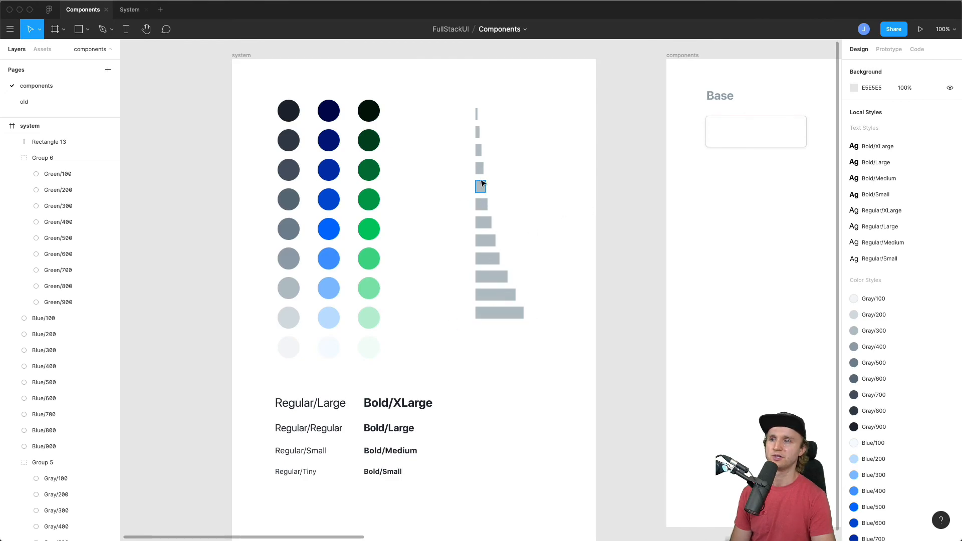
{"action": "left_click", "coordinate": [476, 115]}
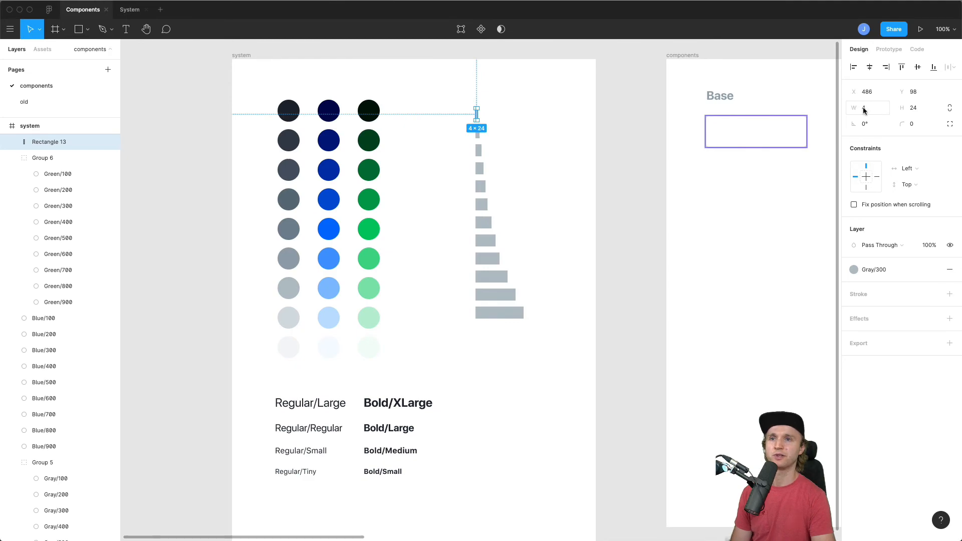
{"action": "left_click", "coordinate": [479, 138]}
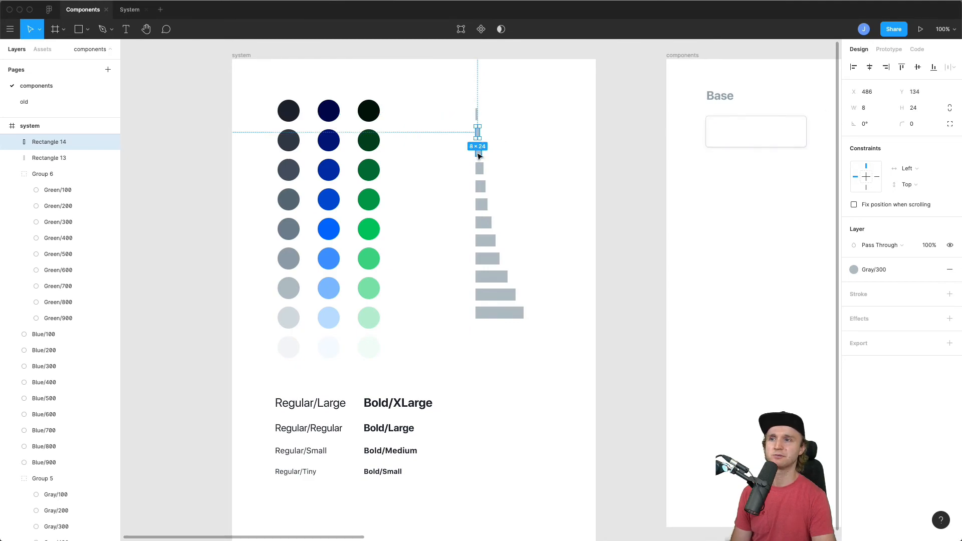
{"action": "left_click", "coordinate": [478, 152]}
{"action": "left_click", "coordinate": [479, 172]}
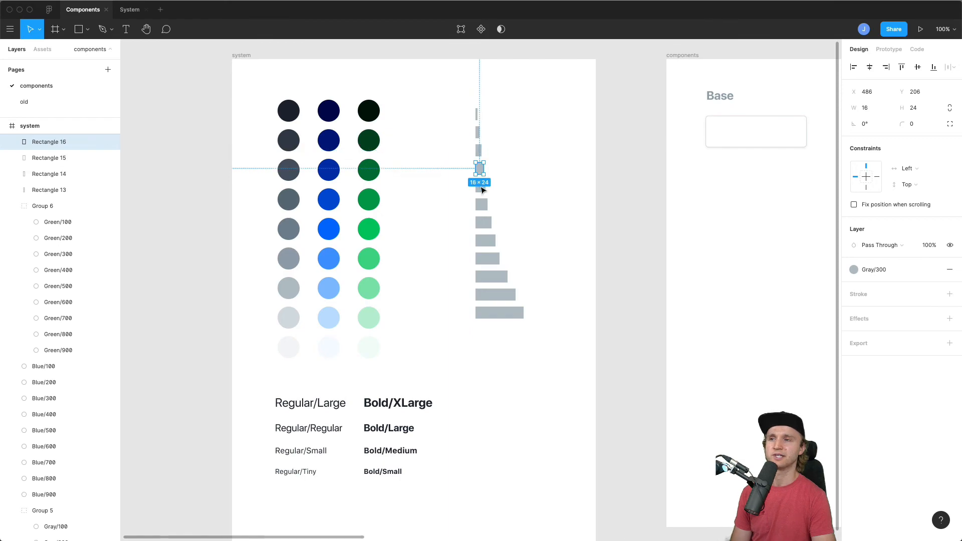
{"action": "left_click", "coordinate": [482, 190]}
{"action": "left_click", "coordinate": [479, 208]}
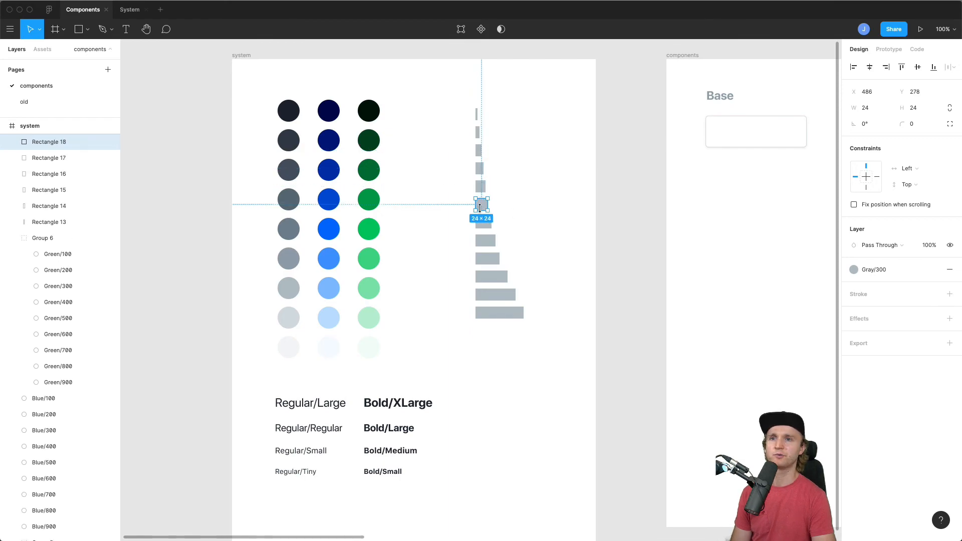
{"action": "left_click", "coordinate": [477, 115]}
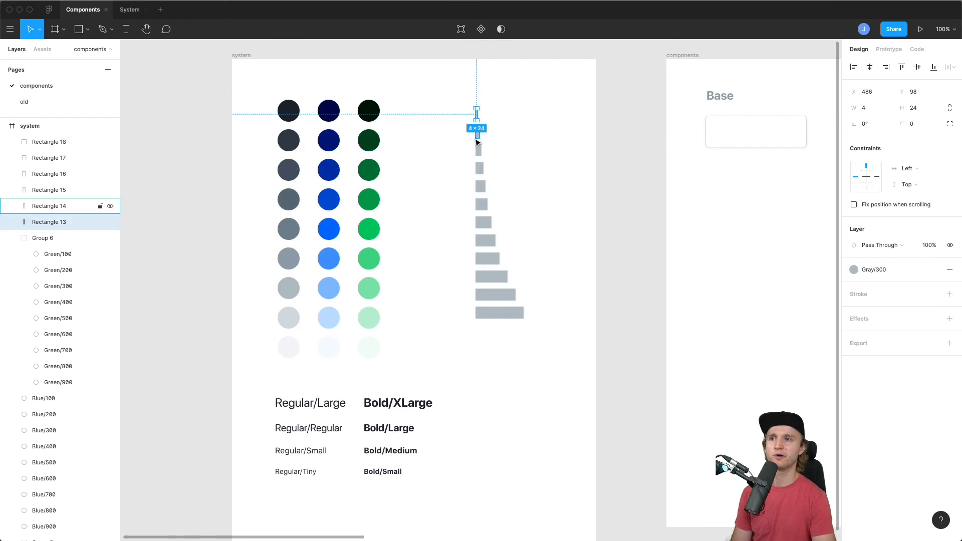
{"action": "left_click", "coordinate": [477, 133]}
{"action": "left_click", "coordinate": [478, 151]}
{"action": "left_click", "coordinate": [480, 169]}
{"action": "left_click", "coordinate": [481, 187]}
{"action": "left_click", "coordinate": [482, 208]}
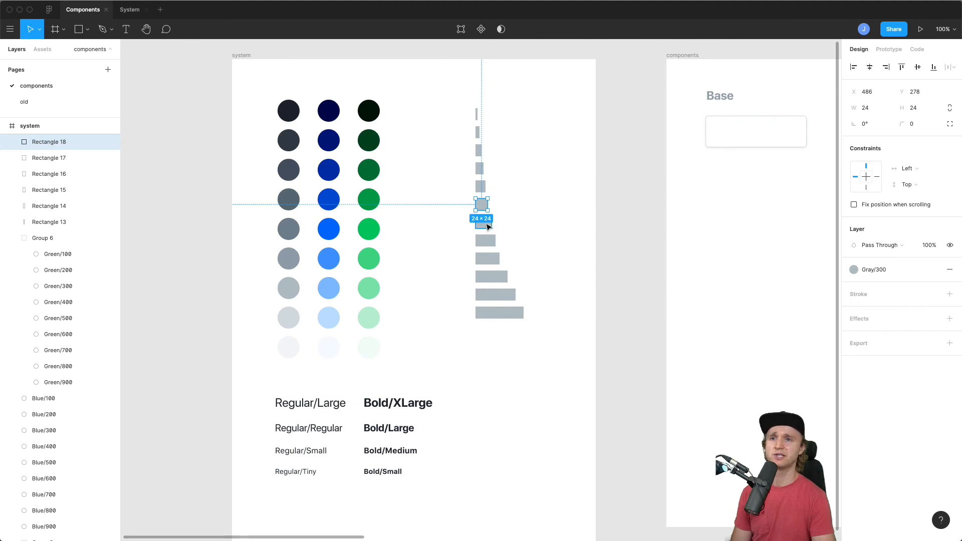
Examine the widths of the six wider spacing bars and the increments between neighbouring bars.
{"action": "left_click", "coordinate": [487, 225]}
{"action": "left_click", "coordinate": [486, 209]}
{"action": "left_click", "coordinate": [485, 225]}
{"action": "left_click", "coordinate": [484, 208]}
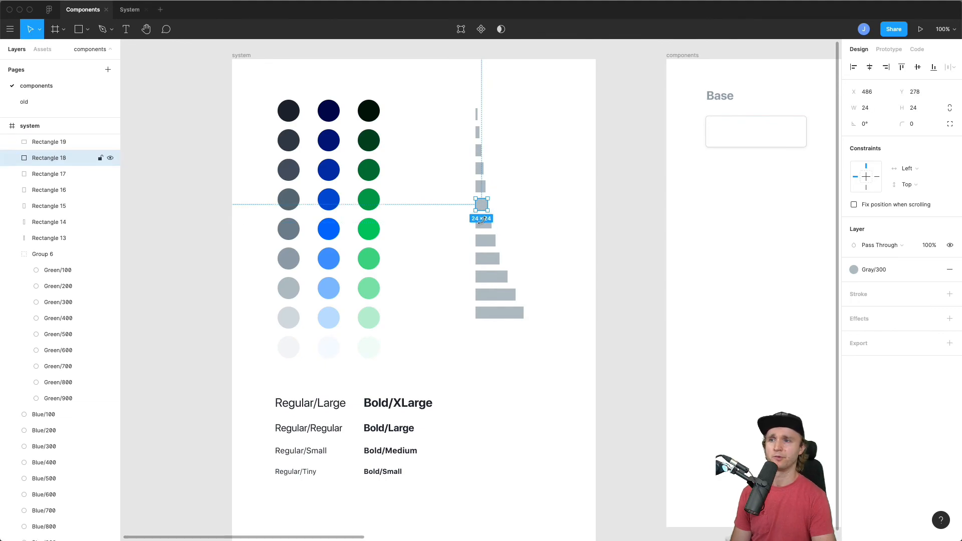
{"action": "left_click", "coordinate": [484, 220]}
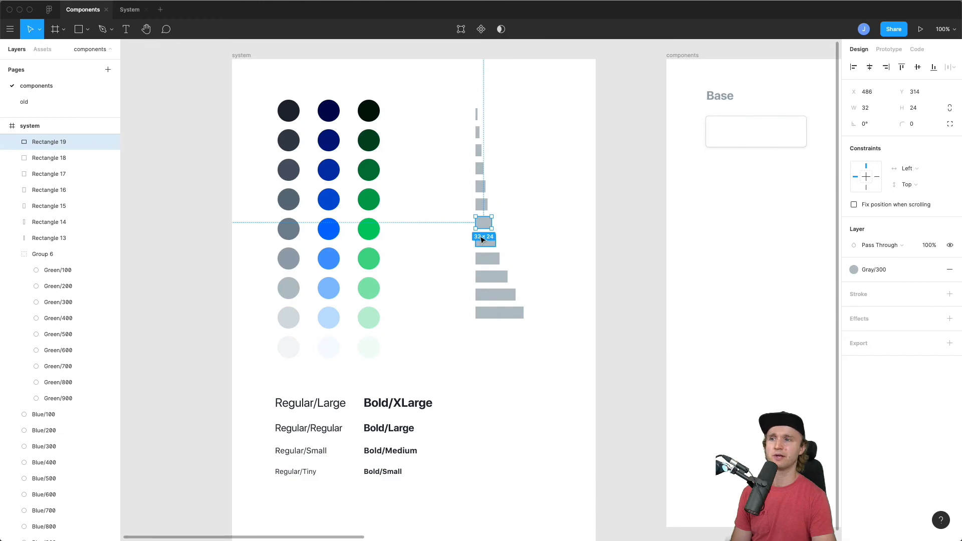
{"action": "left_click", "coordinate": [486, 244]}
{"action": "left_click", "coordinate": [486, 262]}
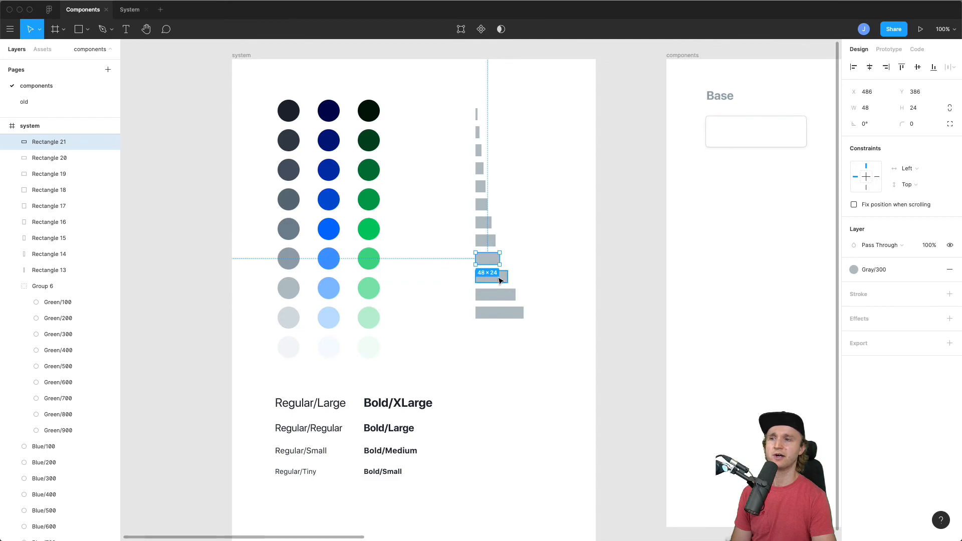
{"action": "left_click", "coordinate": [503, 282]}
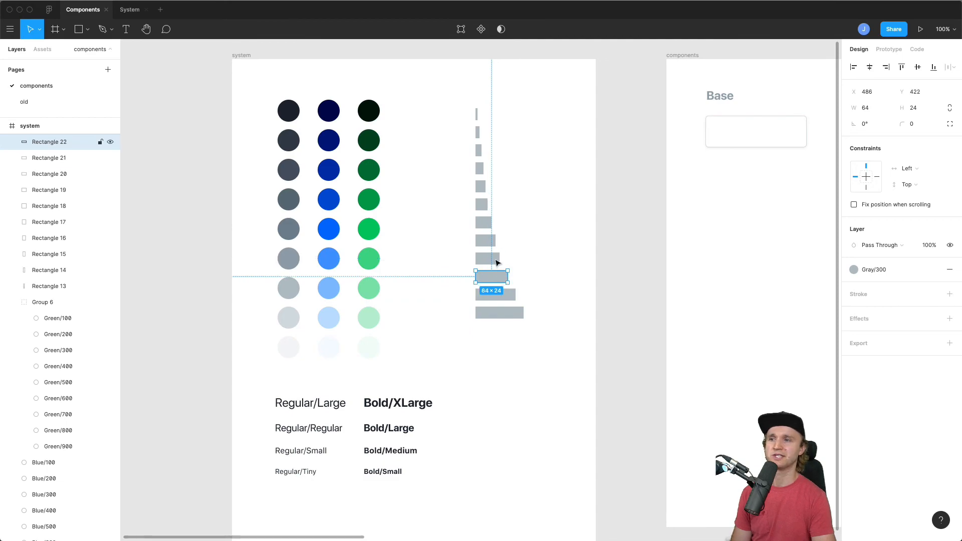
{"action": "left_click", "coordinate": [493, 260]}
{"action": "left_click", "coordinate": [503, 280]}
{"action": "left_click", "coordinate": [507, 296]}
{"action": "left_click", "coordinate": [519, 314]}
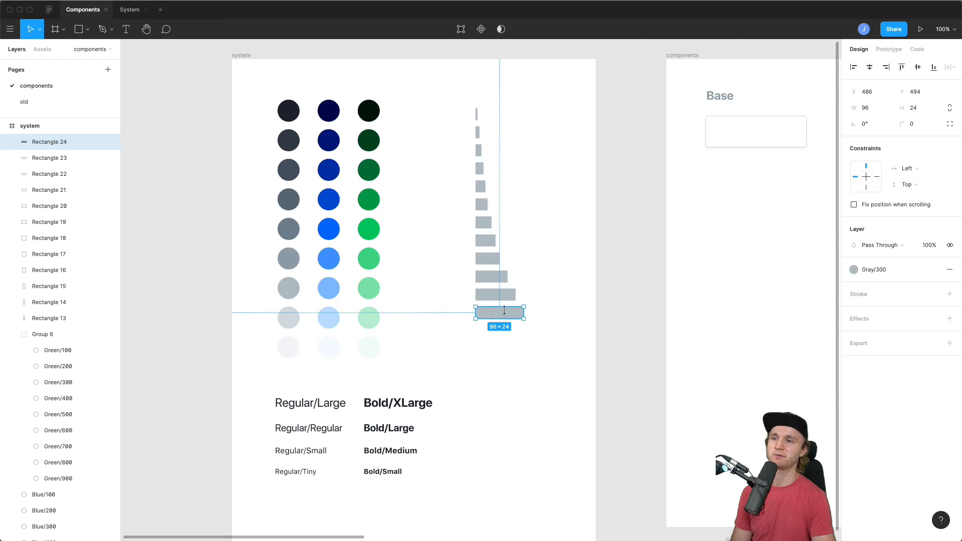
{"action": "left_click", "coordinate": [565, 329]}
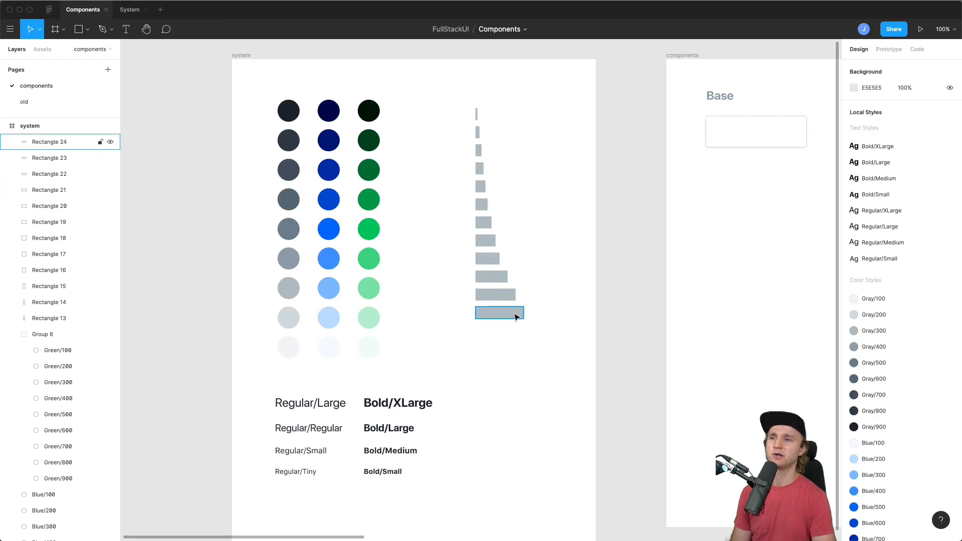
{"action": "left_click", "coordinate": [507, 297]}
{"action": "left_click", "coordinate": [500, 309]}
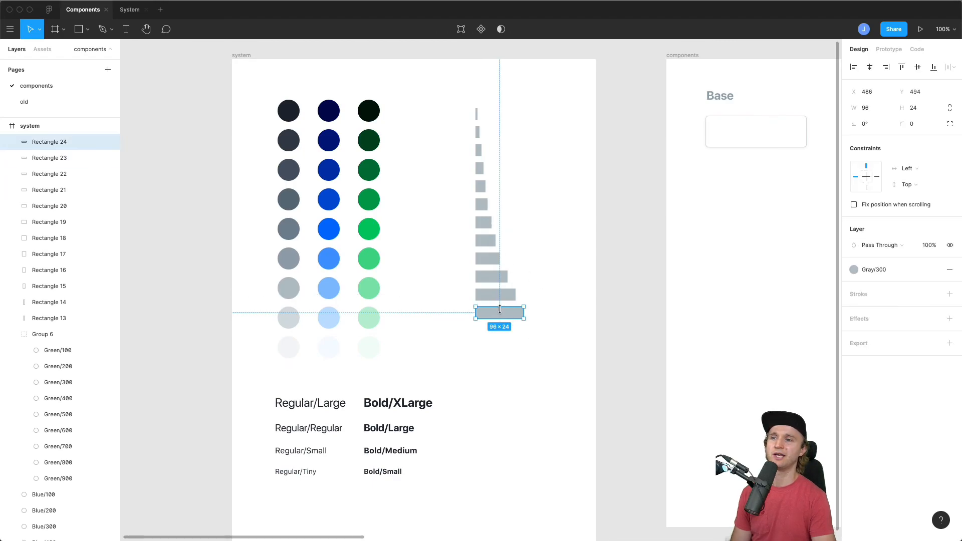
{"action": "left_click", "coordinate": [503, 296]}
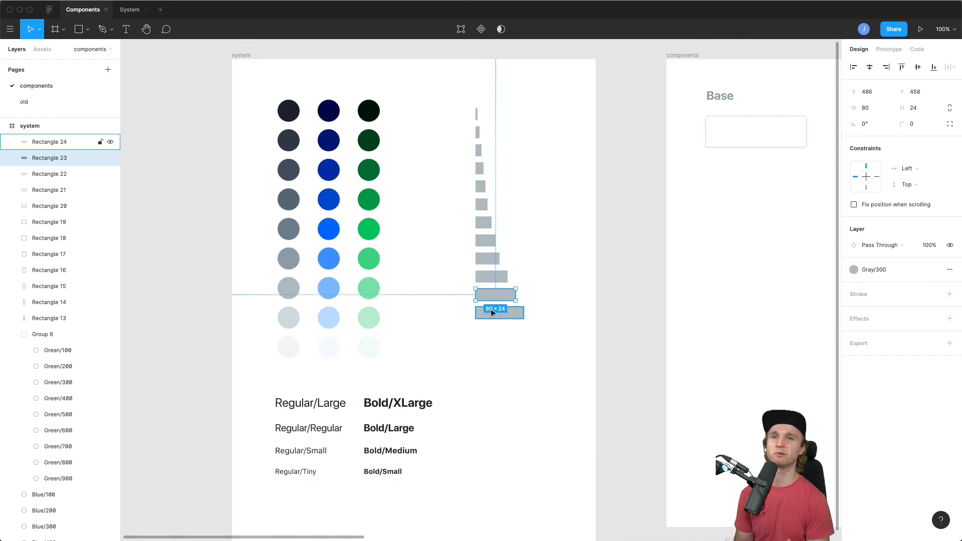
Compare the narrow and wide groups of spacing bars in the Components file with the content of the System file.
{"action": "left_click_drag", "start_coordinate": [485, 99], "coordinate": [470, 160]}
{"action": "left_click_drag", "start_coordinate": [508, 100], "coordinate": [466, 209]}
{"action": "left_click", "coordinate": [526, 254]}
{"action": "left_click_drag", "start_coordinate": [552, 350], "coordinate": [457, 225]}
{"action": "double_click", "coordinate": [543, 317]}
{"action": "left_click", "coordinate": [543, 332]}
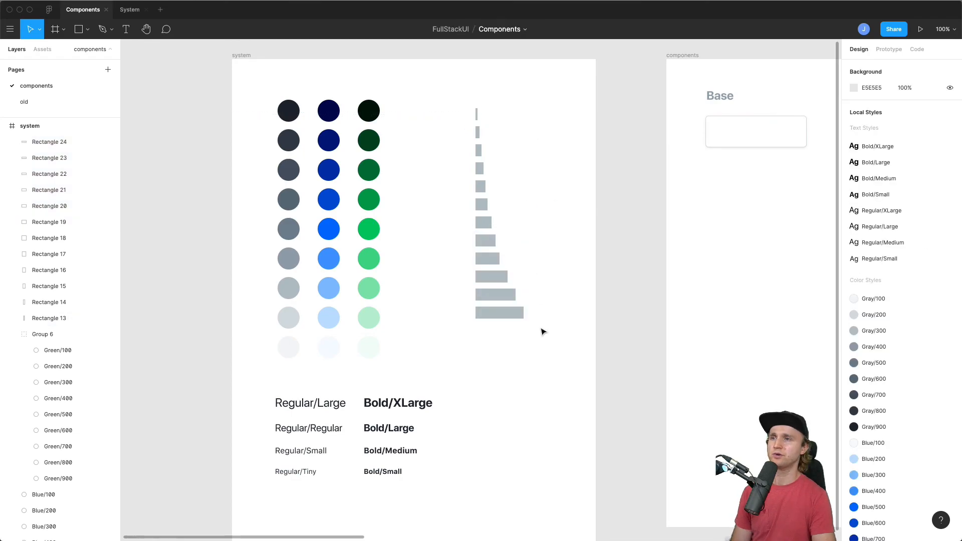
{"action": "left_click", "coordinate": [132, 11]}
{"action": "left_click", "coordinate": [83, 10]}
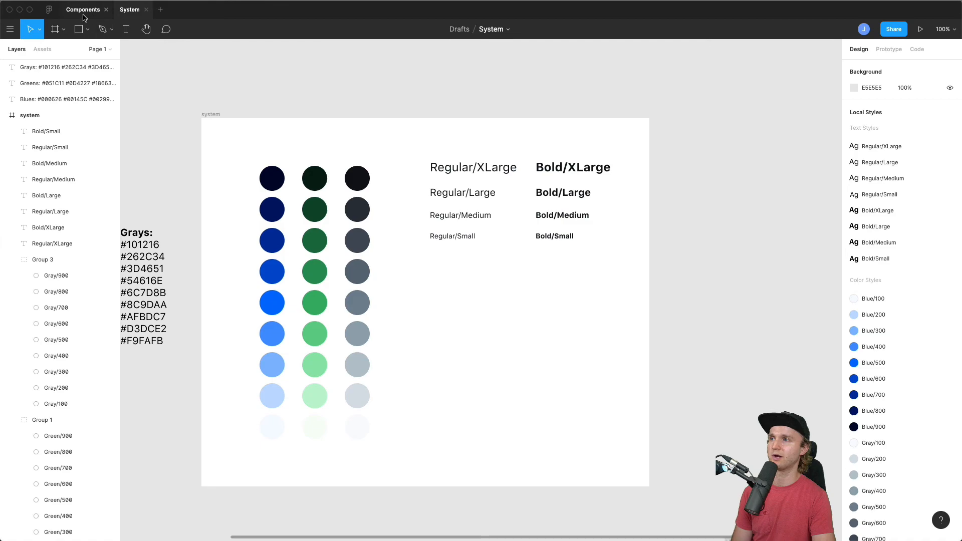
{"action": "left_click_drag", "start_coordinate": [460, 92], "coordinate": [545, 329]}
{"action": "left_click", "coordinate": [544, 328]}
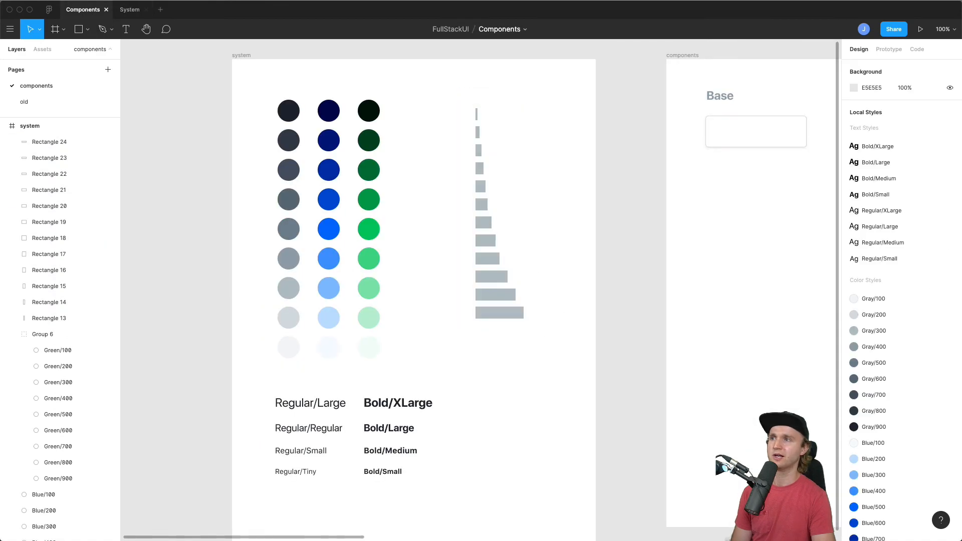
In the System file, draw a rectangle about 32 px tall below the Regular/Small label and set its width to 4.
{"action": "left_click", "coordinate": [128, 11]}
{"action": "scroll", "coordinate": [559, 337], "scroll_direction": "down", "scroll_amount": 2}
{"action": "scroll", "coordinate": [579, 357], "scroll_direction": "left", "scroll_amount": 2}
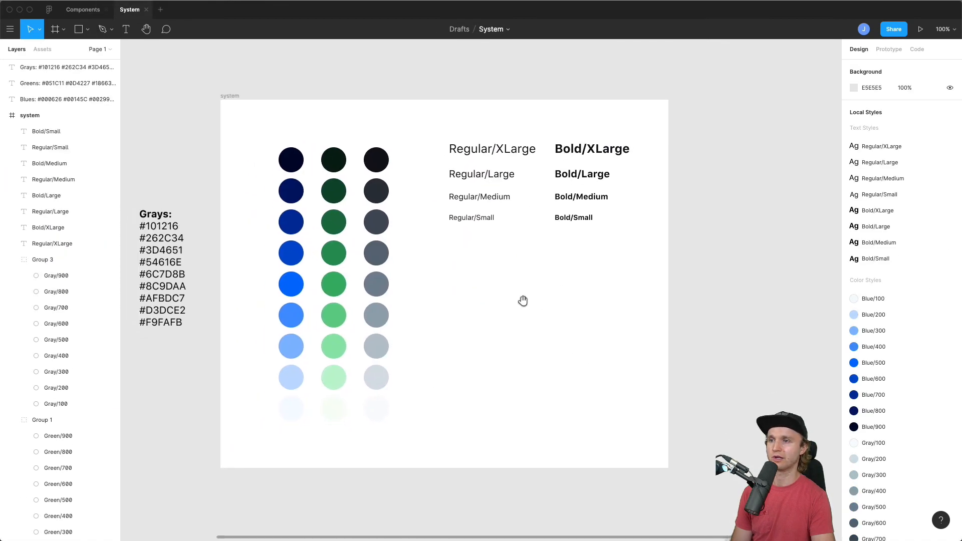
{"action": "key", "text": "r"}
{"action": "left_click_drag", "start_coordinate": [465, 241], "coordinate": [467, 258]}
{"action": "left_click", "coordinate": [869, 107]}
{"action": "type", "text": "4"}
{"action": "key", "text": "Return"}
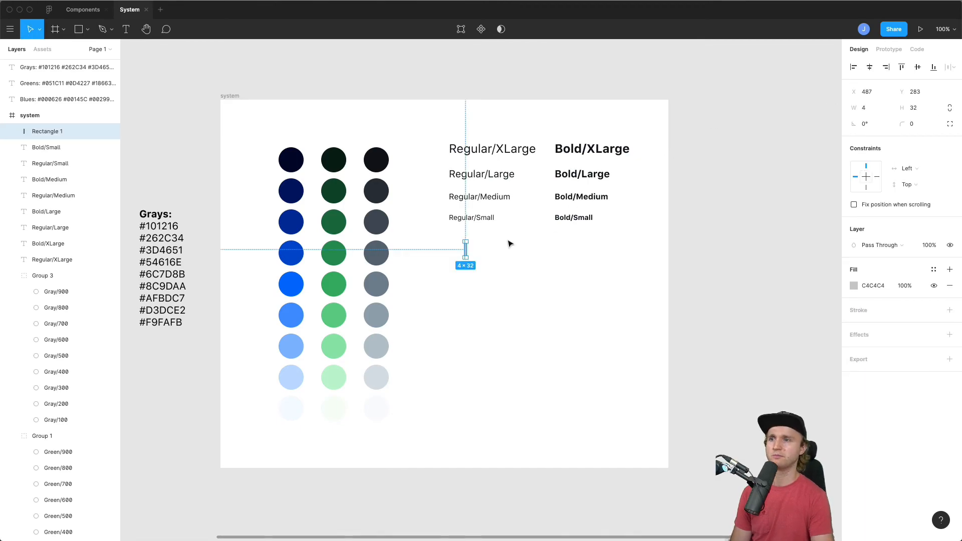
Apply the Gray/400 color style to the fill of the narrow rectangle.
{"action": "left_click", "coordinate": [934, 270]}
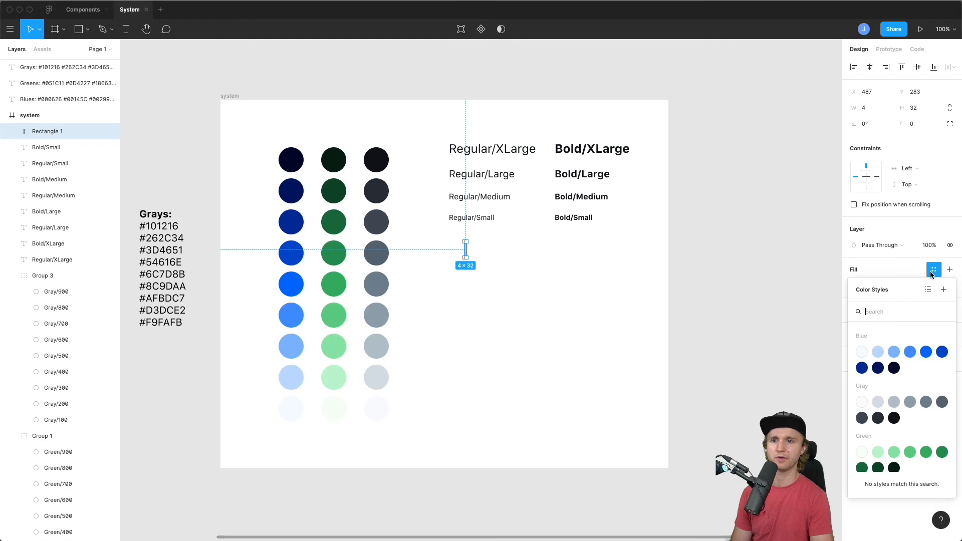
{"action": "left_click", "coordinate": [910, 403]}
{"action": "left_click", "coordinate": [496, 260]}
Duplicate the narrow gray bar straight below the original at Y 323.
{"action": "left_click", "coordinate": [465, 249]}
{"action": "scroll", "coordinate": [466, 249], "scroll_direction": "up", "scroll_amount": 3}
{"action": "left_click_drag", "start_coordinate": [466, 249], "coordinate": [467, 289], "text": "alt"}
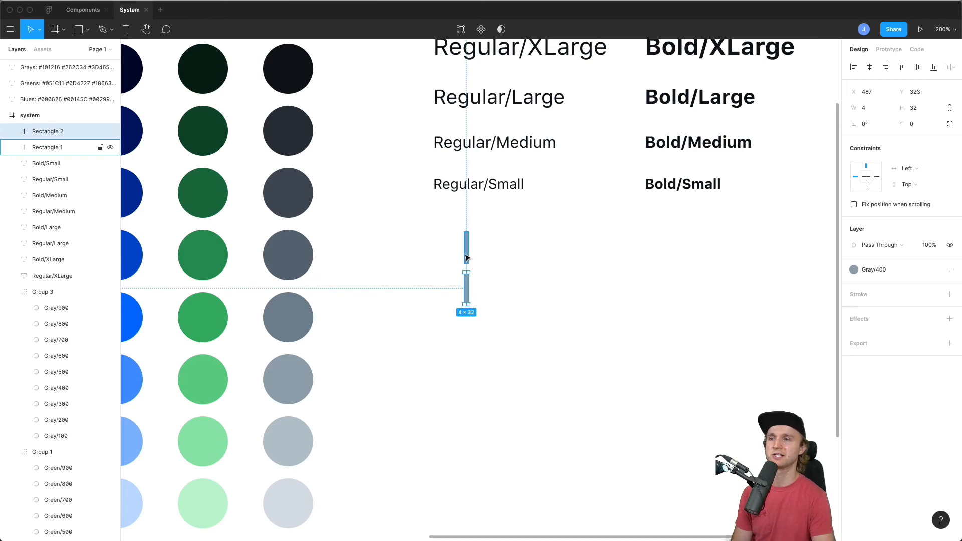
Measure the gap between the two gray bars and the gap between the top two circles in the gray color column.
{"action": "left_click", "coordinate": [466, 258]}
{"action": "left_click", "coordinate": [466, 284]}
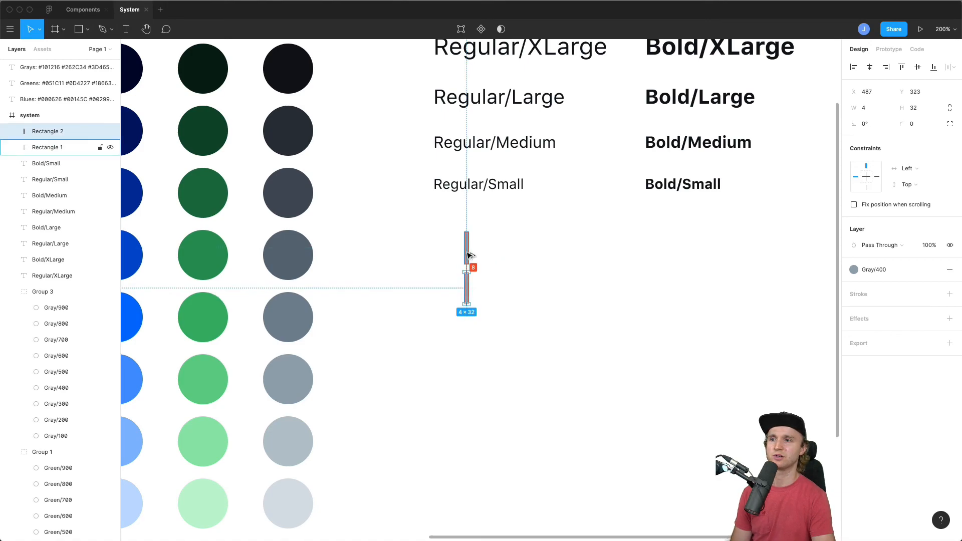
{"action": "scroll", "coordinate": [403, 301], "scroll_direction": "up", "scroll_amount": 5}
{"action": "left_click", "coordinate": [451, 237]}
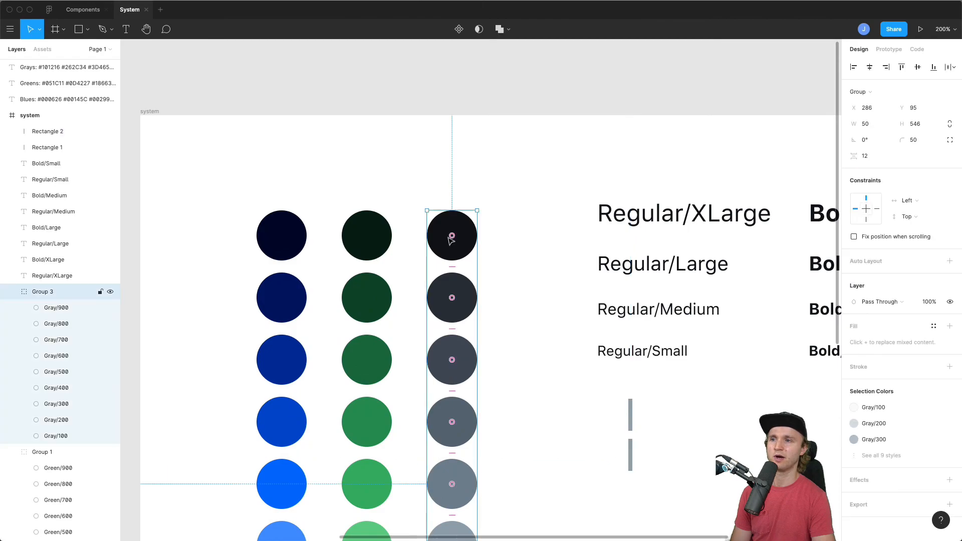
{"action": "left_click", "coordinate": [451, 239]}
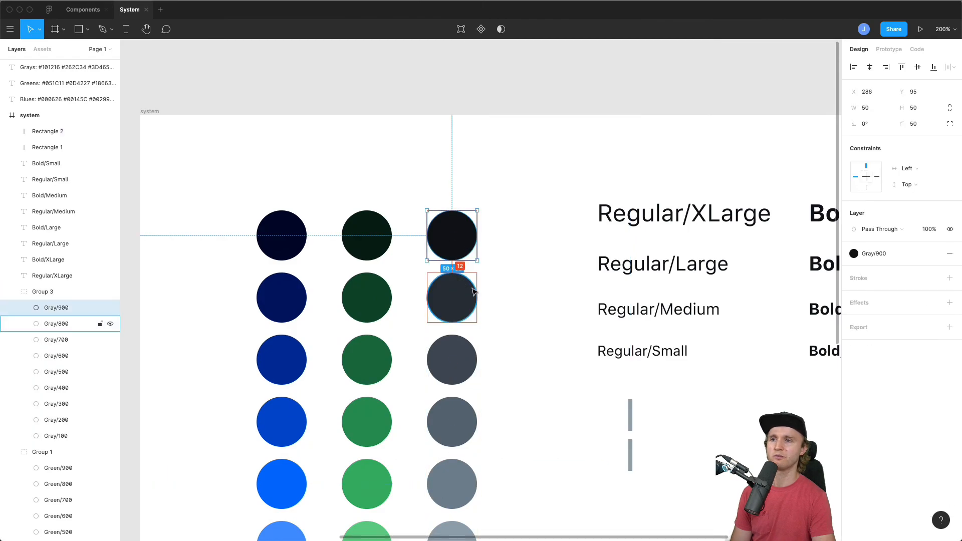
{"action": "scroll", "coordinate": [481, 391], "scroll_direction": "right", "scroll_amount": 5}
{"action": "scroll", "coordinate": [482, 391], "scroll_direction": "down", "scroll_amount": 2}
{"action": "left_click", "coordinate": [608, 389]}
{"action": "scroll", "coordinate": [608, 389], "scroll_direction": "down", "scroll_amount": 8}
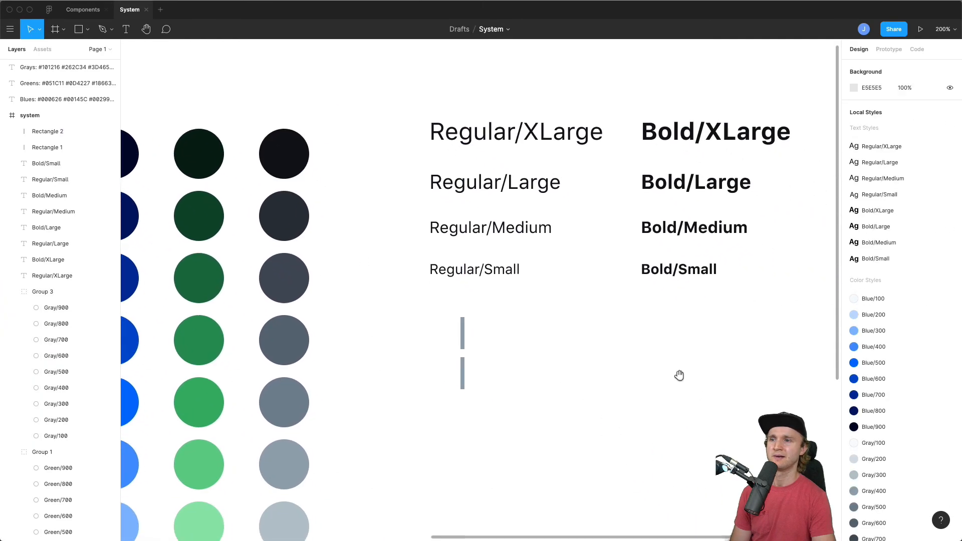
Set the width of the lower gray bar to 8.
{"action": "left_click", "coordinate": [472, 295]}
{"action": "left_click", "coordinate": [866, 108]}
{"action": "key", "text": "Return"}
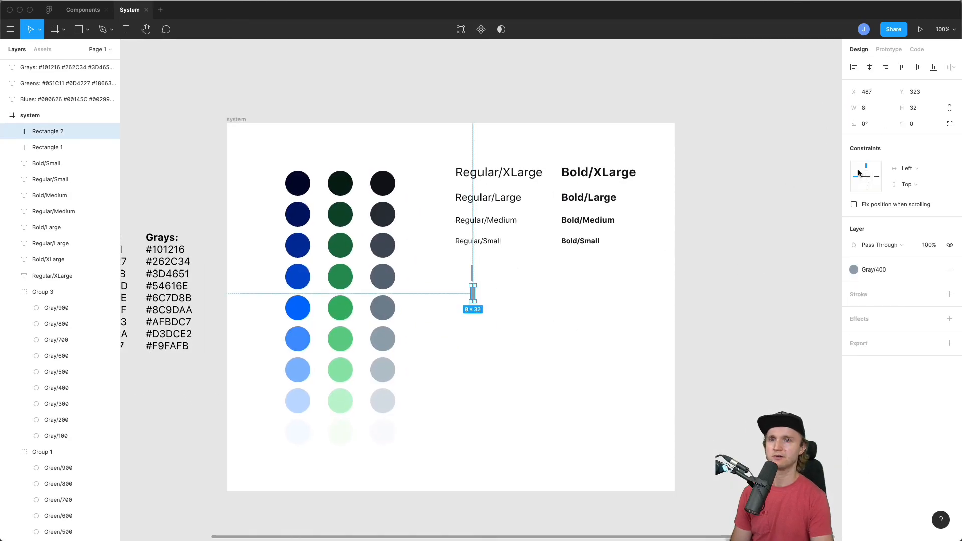
{"action": "left_click", "coordinate": [950, 113]}
{"action": "left_click", "coordinate": [867, 108]}
{"action": "type", "text": "8"}
{"action": "key", "text": "Return"}
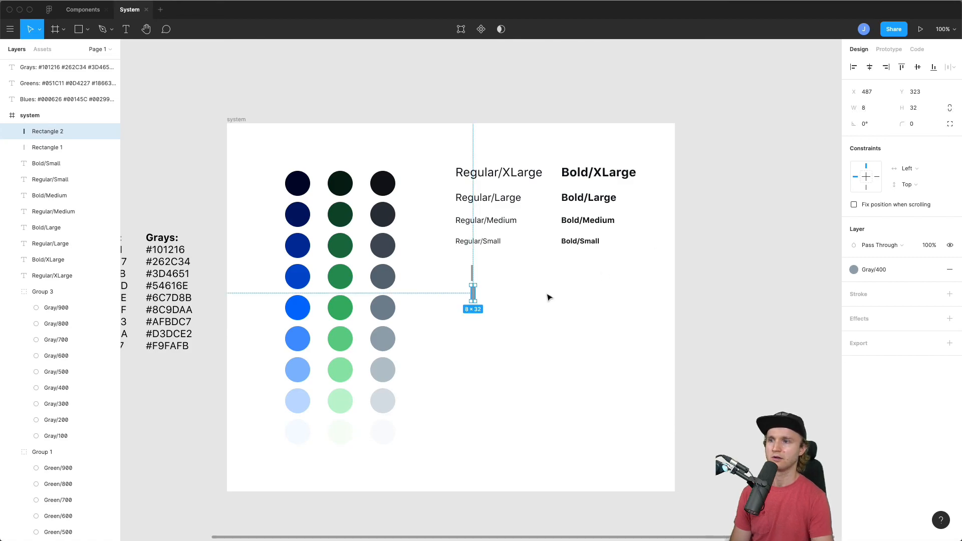
Duplicate the 8 px wide gray bar straight below itself at Y 363 and open the copy's width for editing.
{"action": "left_click", "coordinate": [565, 291]}
{"action": "scroll", "coordinate": [476, 296], "scroll_direction": "up", "scroll_amount": 5}
{"action": "left_click", "coordinate": [473, 294]}
{"action": "left_click_drag", "start_coordinate": [474, 293], "coordinate": [470, 326]}
{"action": "left_click", "coordinate": [875, 106]}
{"action": "key", "text": "Return"}
{"action": "key", "text": "super+z"}
{"action": "left_click_drag", "start_coordinate": [881, 110], "coordinate": [845, 108]}
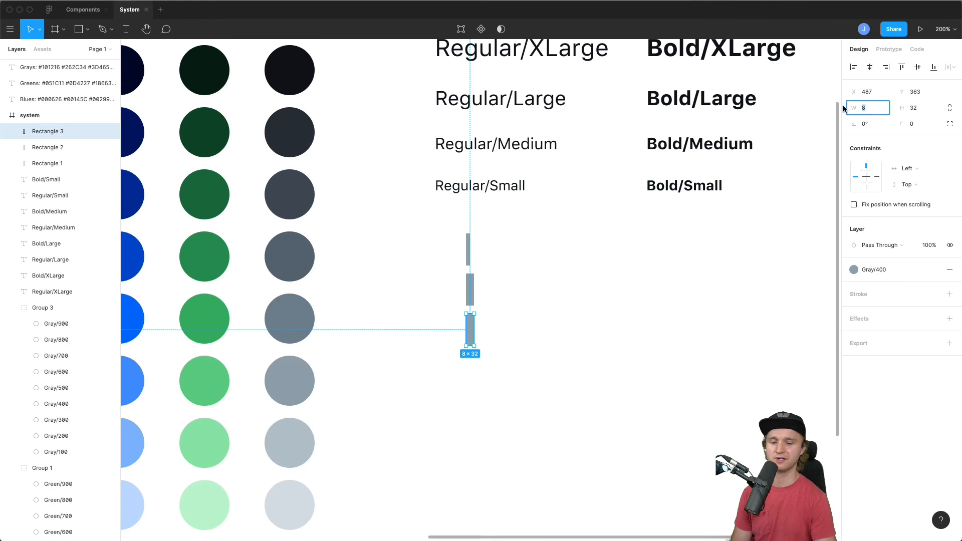
{"action": "key", "text": "Escape"}
{"action": "left_click", "coordinate": [518, 307]}
{"action": "left_click", "coordinate": [470, 328]}
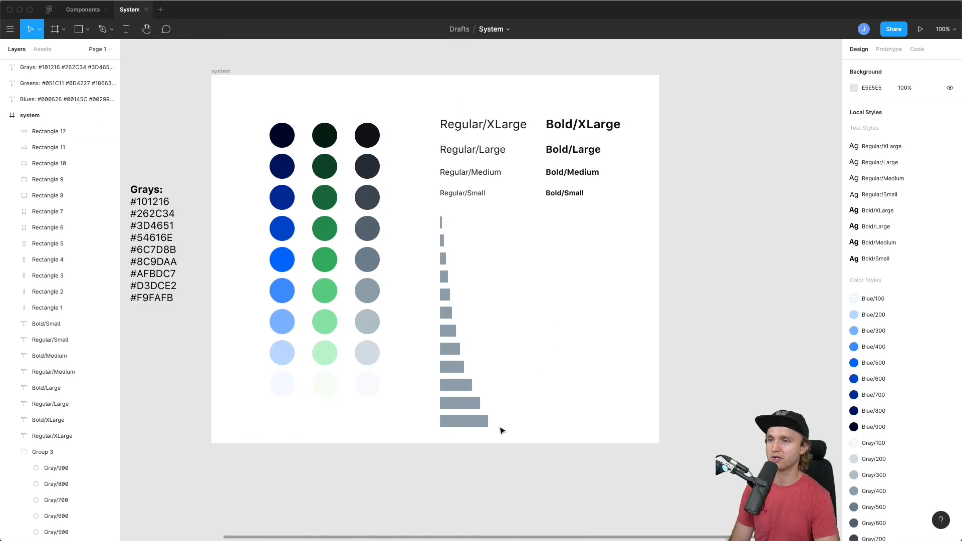
{"action": "left_click_drag", "start_coordinate": [501, 435], "coordinate": [428, 221]}
{"action": "left_click", "coordinate": [554, 274]}
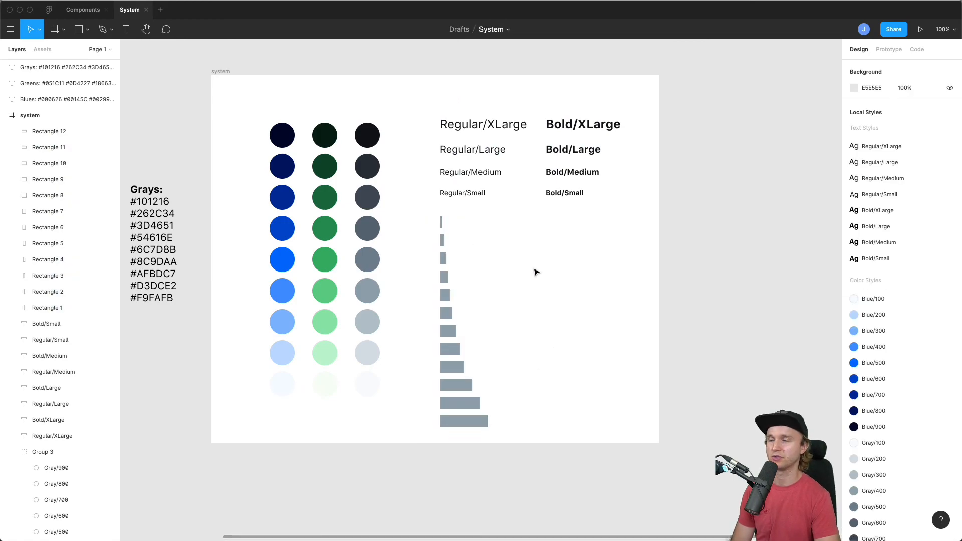
In the Components file, measure the distances from the upper Loader card's first placeholder bar to the card's edges.
{"action": "left_click", "coordinate": [83, 10]}
{"action": "left_click_drag", "start_coordinate": [635, 279], "coordinate": [316, 385]}
{"action": "left_click_drag", "start_coordinate": [727, 246], "coordinate": [446, 338]}
{"action": "left_click_drag", "start_coordinate": [657, 360], "coordinate": [341, 326]}
{"action": "left_click", "coordinate": [400, 197], "text": "super"}
{"action": "key", "text": "z"}
{"action": "left_click", "coordinate": [329, 189]}
{"action": "left_click", "coordinate": [329, 189]}
{"action": "left_click_drag", "start_coordinate": [531, 223], "coordinate": [629, 233]}
{"action": "key", "text": "alt"}
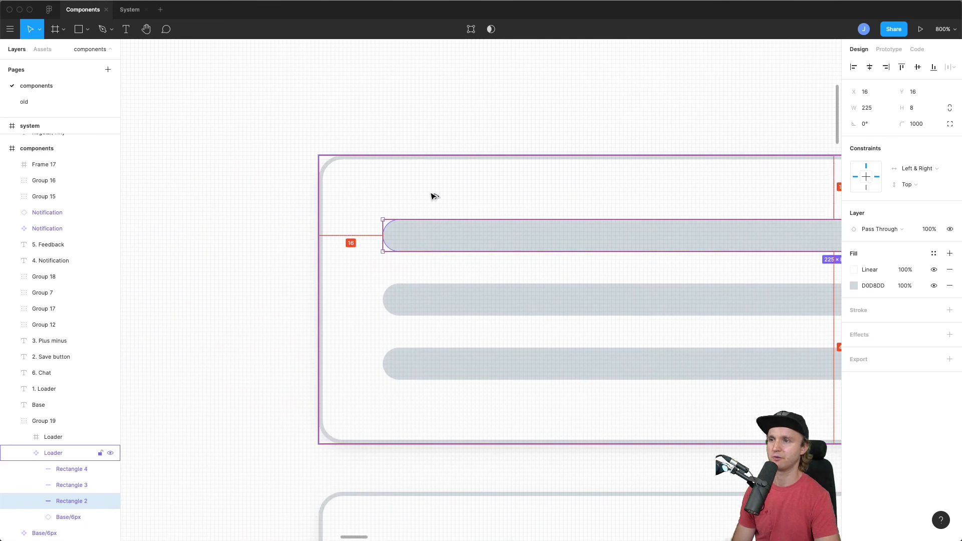
{"action": "scroll", "coordinate": [600, 206], "scroll_direction": "right", "scroll_amount": 10}
{"action": "key", "text": "alt"}
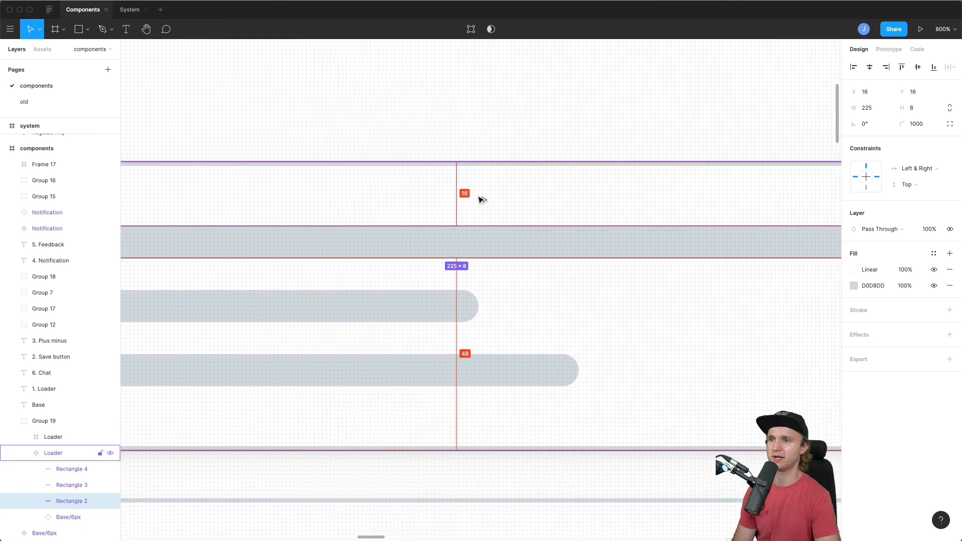
{"action": "scroll", "coordinate": [481, 199], "scroll_direction": "right", "scroll_amount": 8}
{"action": "scroll", "coordinate": [664, 260], "scroll_direction": "down", "scroll_amount": 10, "text": "ctrl"}
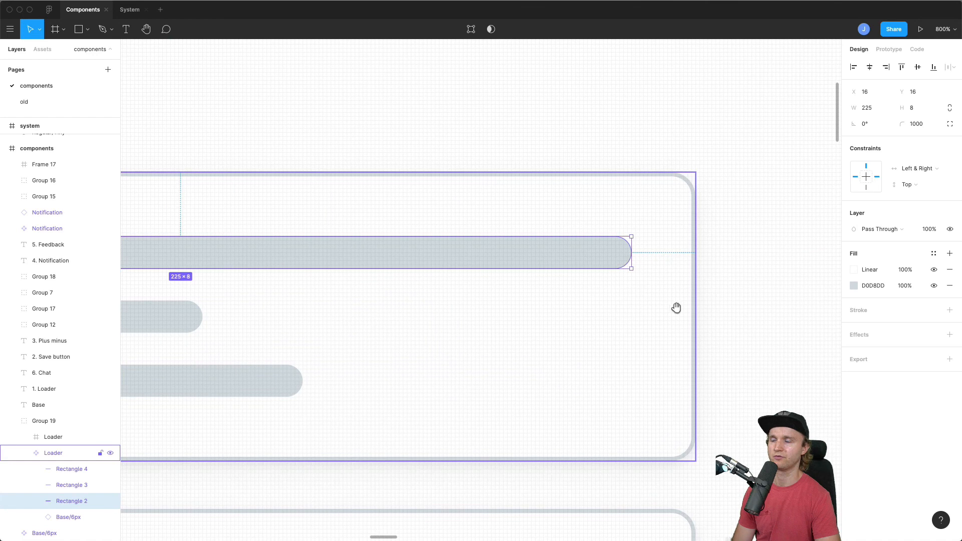
In the Plus minus card, measure the distances from the Adults label and the Children row to the card's edges.
{"action": "scroll", "coordinate": [401, 285], "scroll_direction": "right", "scroll_amount": 8}
{"action": "scroll", "coordinate": [283, 270], "scroll_direction": "right", "scroll_amount": 8}
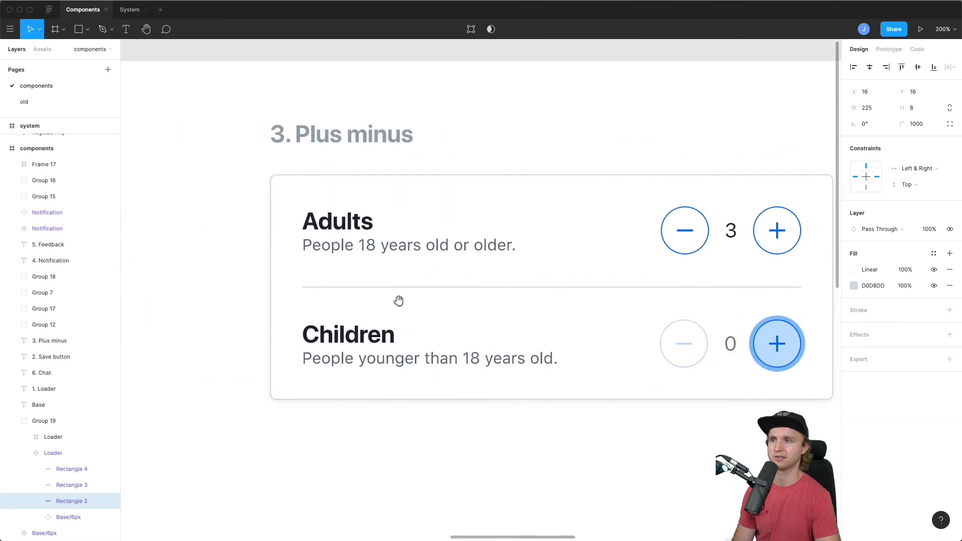
{"action": "left_click", "coordinate": [323, 221]}
{"action": "left_click", "coordinate": [321, 219], "text": "super"}
{"action": "key", "text": "alt"}
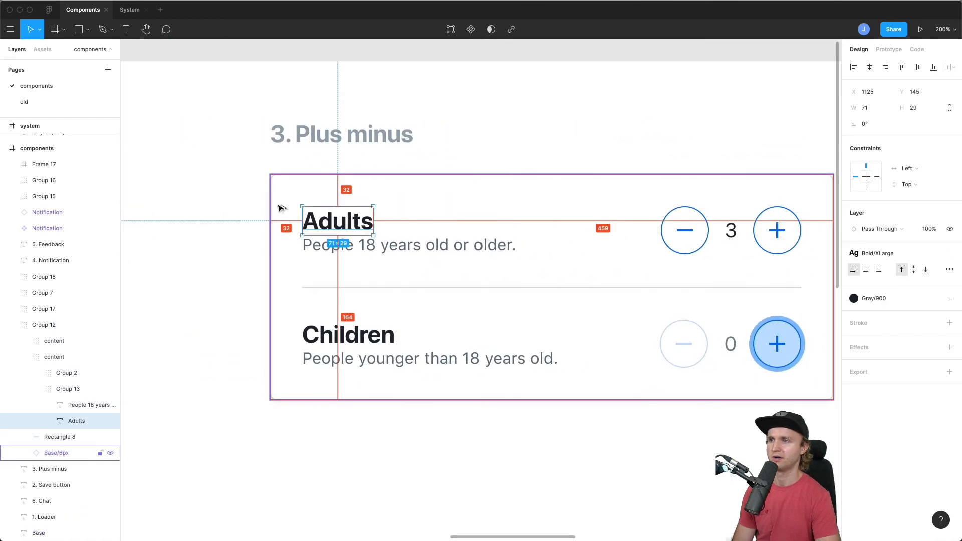
{"action": "left_click", "coordinate": [357, 369]}
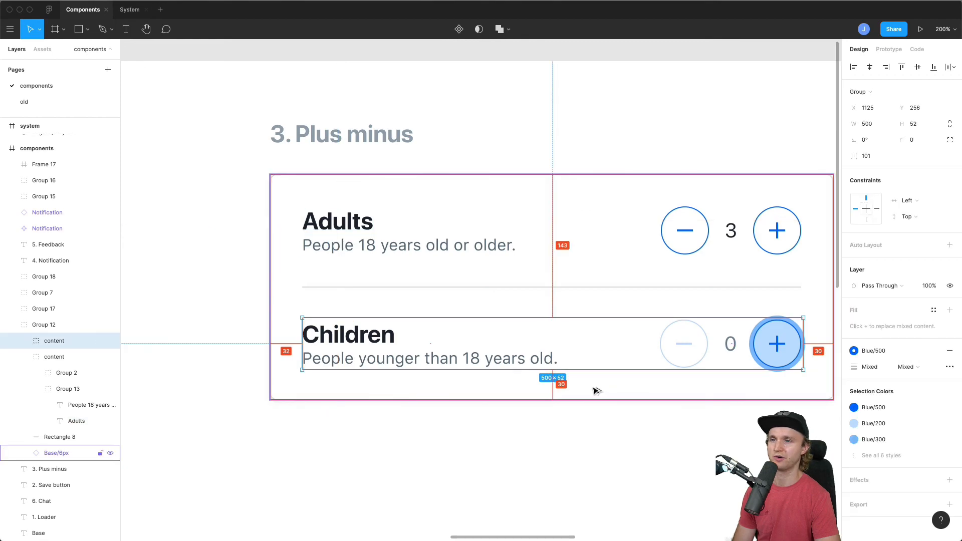
{"action": "scroll", "coordinate": [596, 391], "scroll_direction": "right", "scroll_amount": 4}
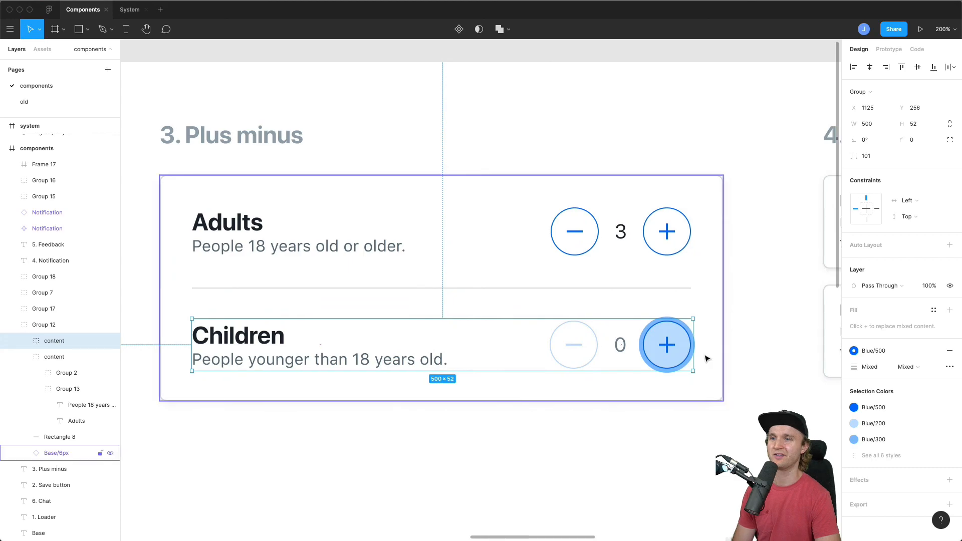
Examine the plus buttons up close and measure the padding between the Adults row and the card's edges.
{"action": "scroll", "coordinate": [704, 351], "scroll_direction": "up", "scroll_amount": 10}
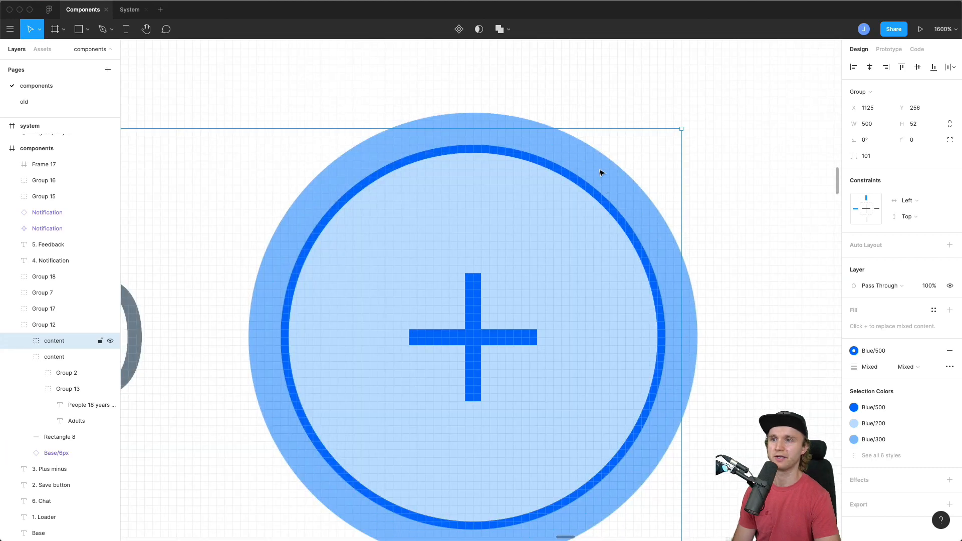
{"action": "key", "text": "super+minus"}
{"action": "left_click_drag", "start_coordinate": [483, 155], "coordinate": [672, 155]}
{"action": "left_click_drag", "start_coordinate": [709, 64], "coordinate": [614, 494]}
{"action": "left_click", "coordinate": [617, 257]}
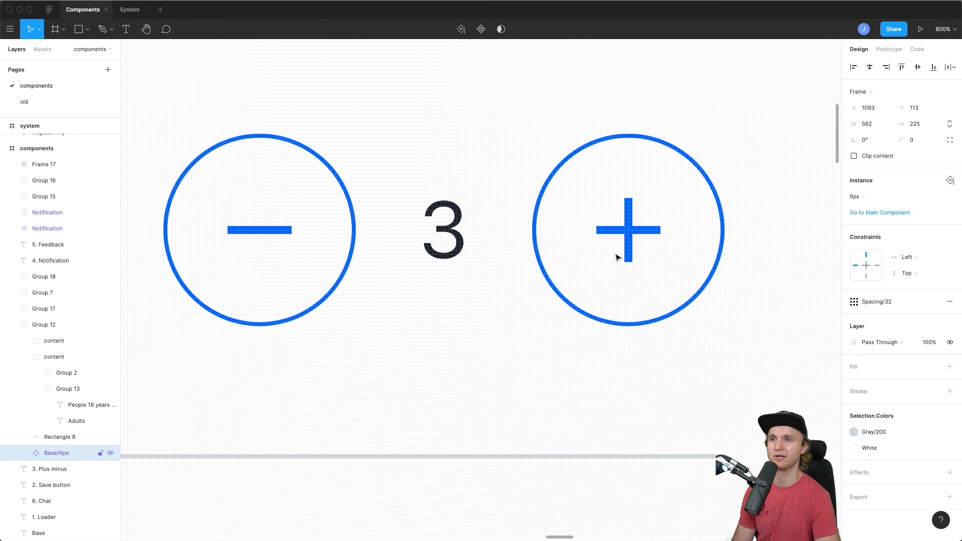
{"action": "left_click", "coordinate": [631, 243]}
{"action": "left_click_drag", "start_coordinate": [564, 203], "coordinate": [512, 387]}
{"action": "key", "text": "alt"}
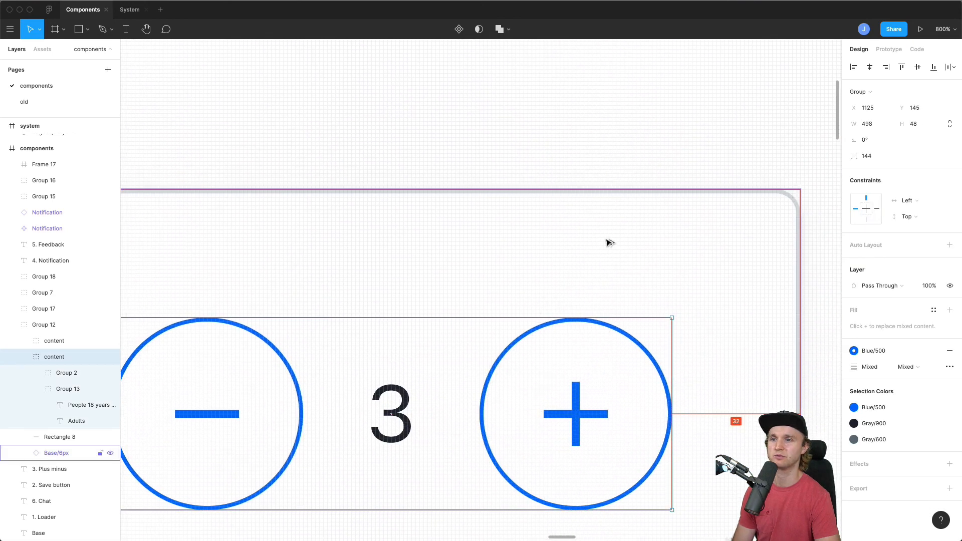
Examine the top border of the Plus minus card against the pixel grid.
{"action": "scroll", "coordinate": [434, 260], "scroll_direction": "left", "scroll_amount": 9}
{"action": "scroll", "coordinate": [462, 283], "scroll_direction": "left", "scroll_amount": 6}
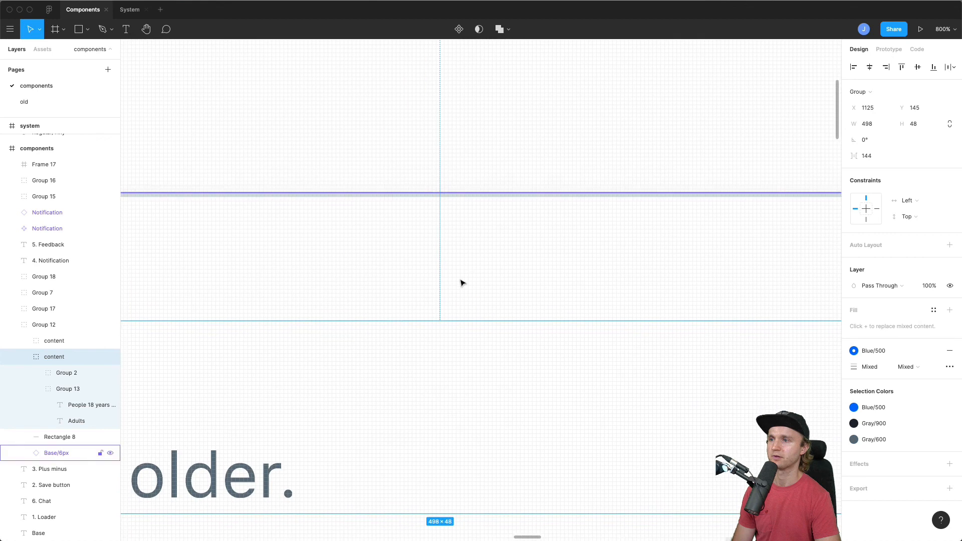
{"action": "scroll", "coordinate": [483, 243], "scroll_direction": "down", "scroll_amount": 5}
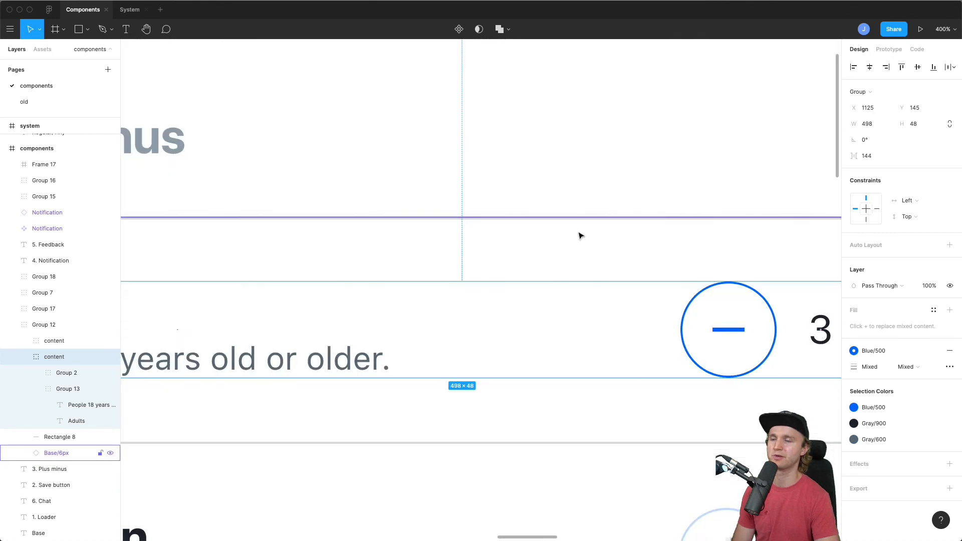
{"action": "left_click", "coordinate": [512, 217]}
{"action": "scroll", "coordinate": [510, 219], "scroll_direction": "up", "scroll_amount": 5}
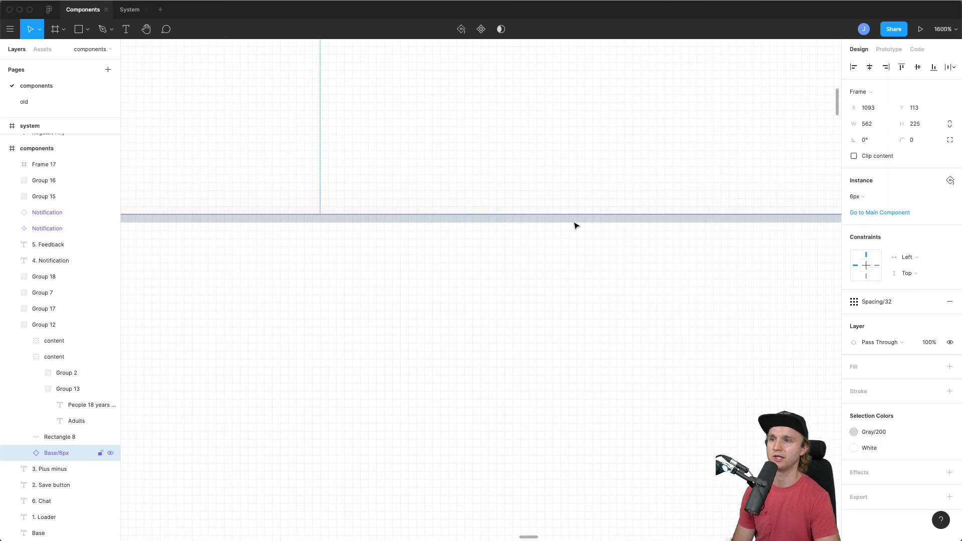
{"action": "scroll", "coordinate": [566, 296], "scroll_direction": "down", "scroll_amount": 5}
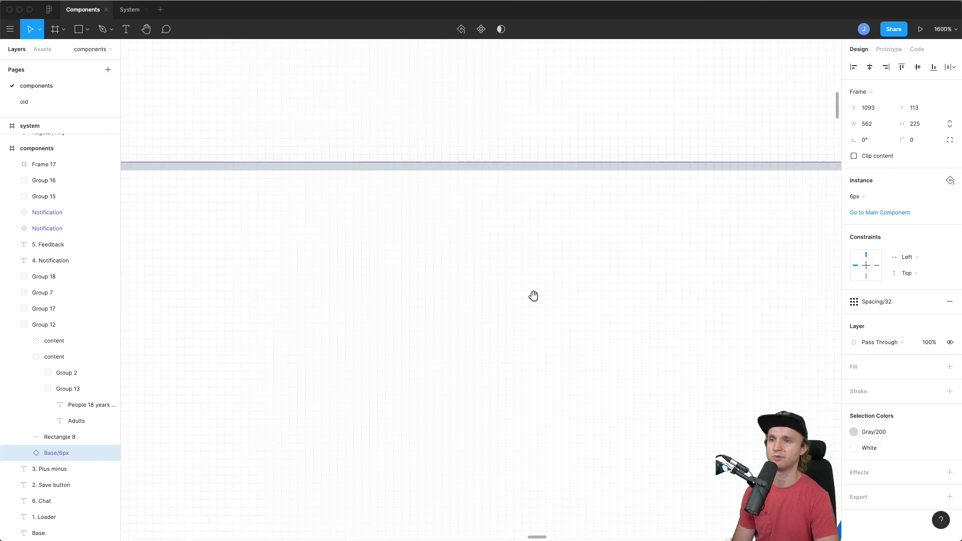
{"action": "scroll", "coordinate": [513, 275], "scroll_direction": "down", "scroll_amount": 3}
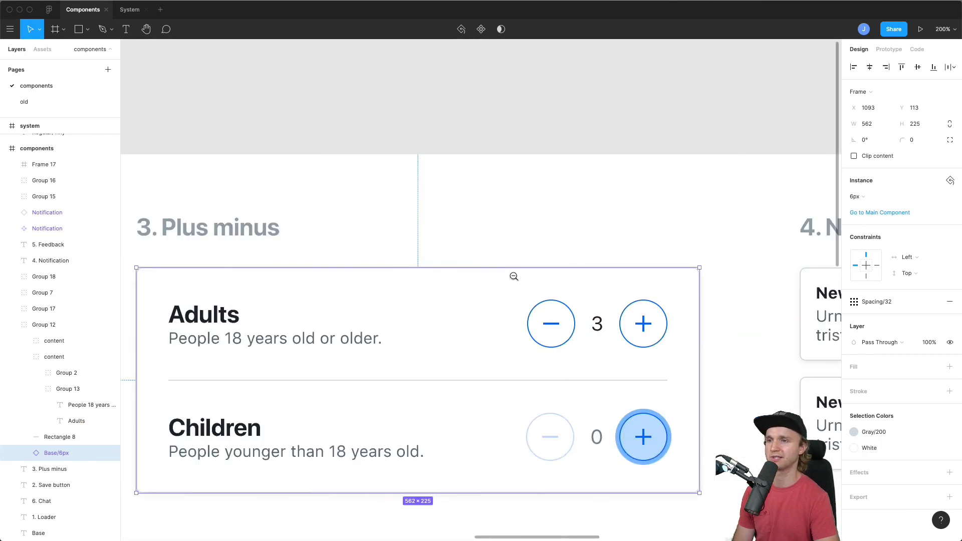
{"action": "scroll", "coordinate": [477, 337], "scroll_direction": "down", "scroll_amount": 1}
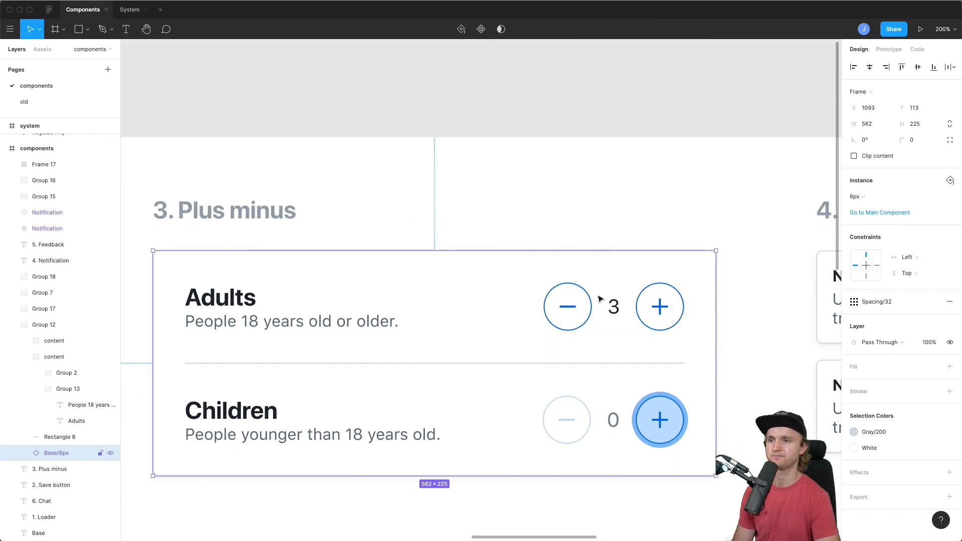
Measure the distance from the Adults row to the outer edge of the card's top border at close range.
{"action": "scroll", "coordinate": [576, 252], "scroll_direction": "up", "scroll_amount": 2}
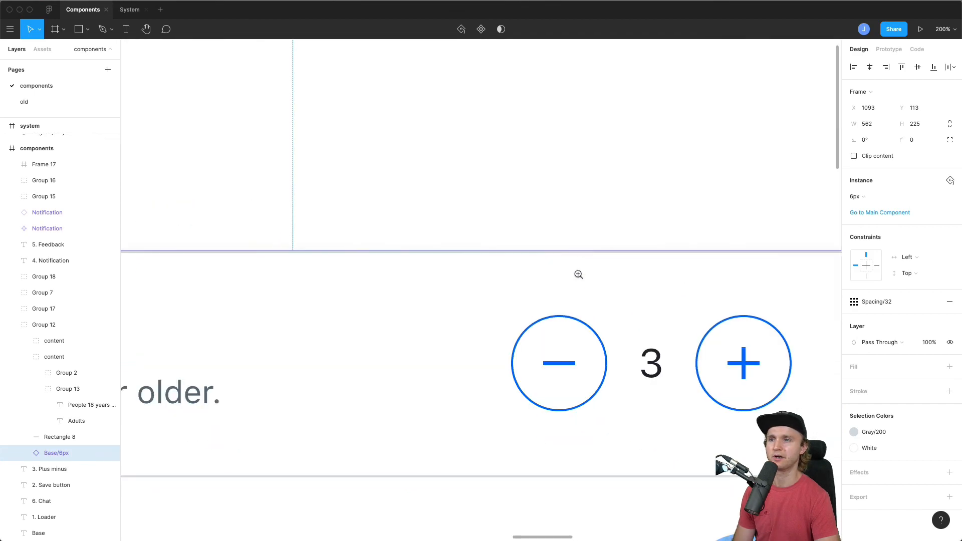
{"action": "left_click", "coordinate": [595, 325]}
{"action": "key", "text": "alt"}
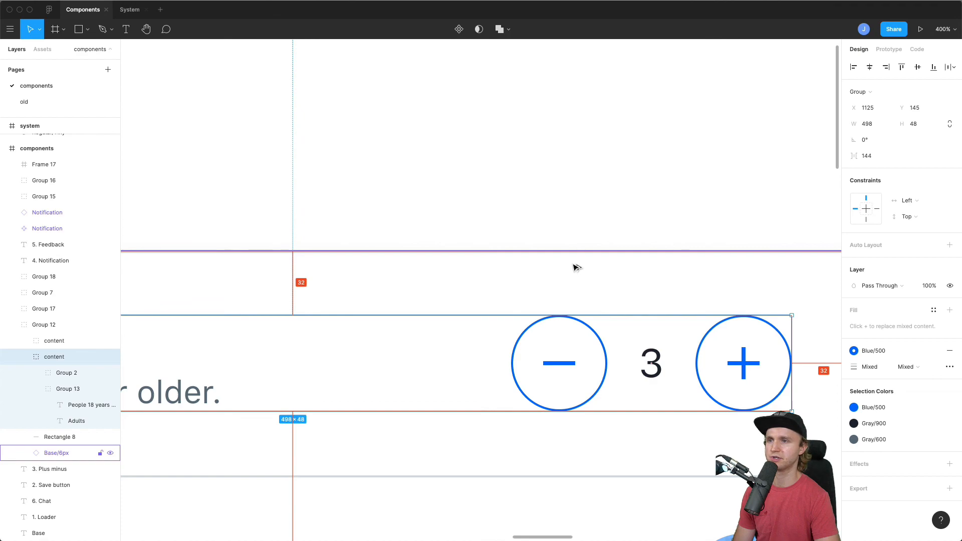
{"action": "scroll", "coordinate": [298, 256], "scroll_direction": "up", "scroll_amount": 6}
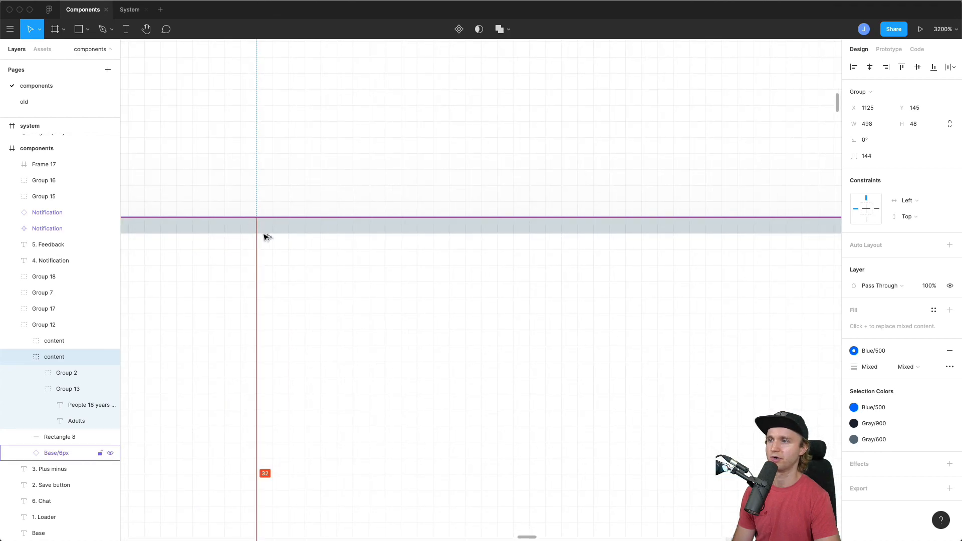
{"action": "left_click", "coordinate": [295, 261], "text": "alt"}
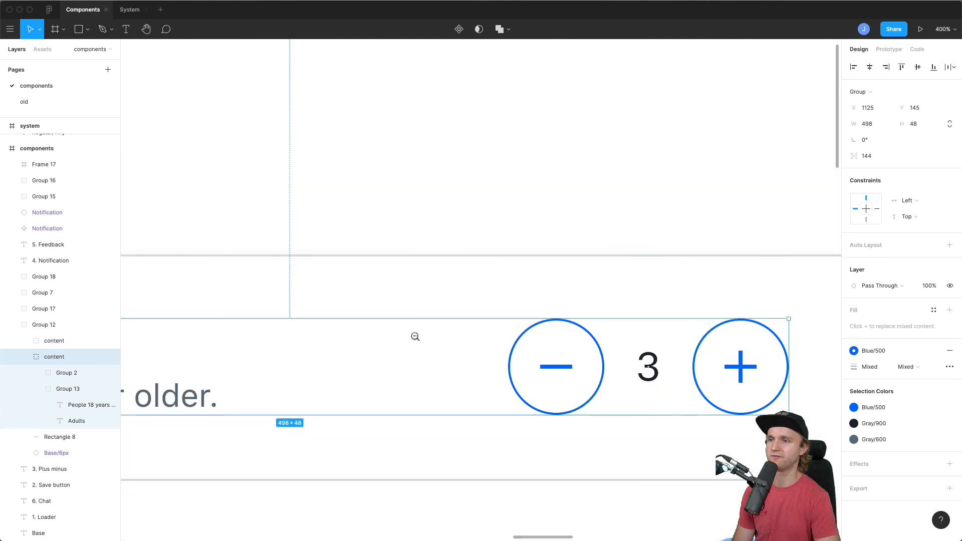
{"action": "left_click", "coordinate": [415, 335], "text": "alt"}
{"action": "left_click_drag", "start_coordinate": [361, 371], "coordinate": [499, 371]}
{"action": "left_click", "coordinate": [552, 228]}
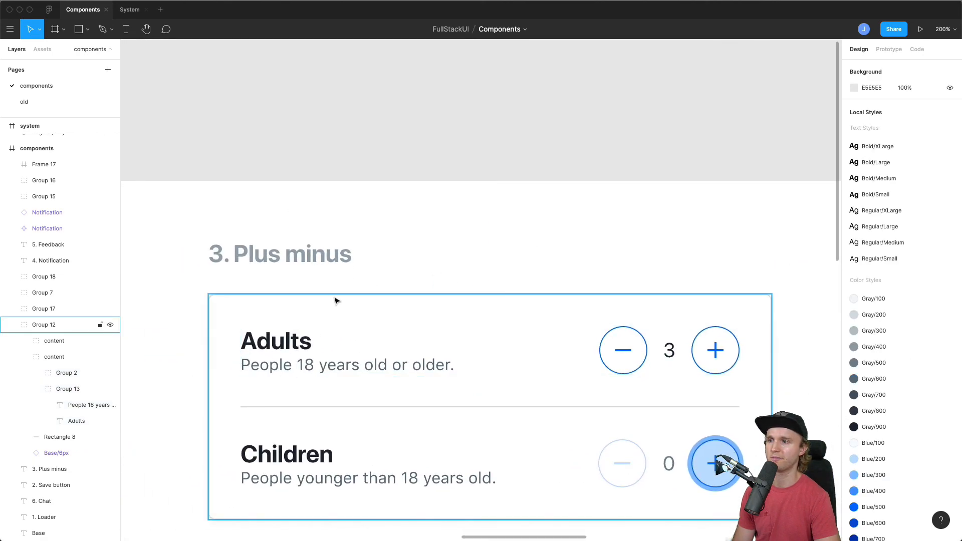
Look over the spacing in the component cards, from Plus minus and Notification back to Base, Loader and Save button.
{"action": "scroll", "coordinate": [594, 235], "scroll_direction": "down", "scroll_amount": 2}
{"action": "scroll", "coordinate": [594, 235], "scroll_direction": "right", "scroll_amount": 3}
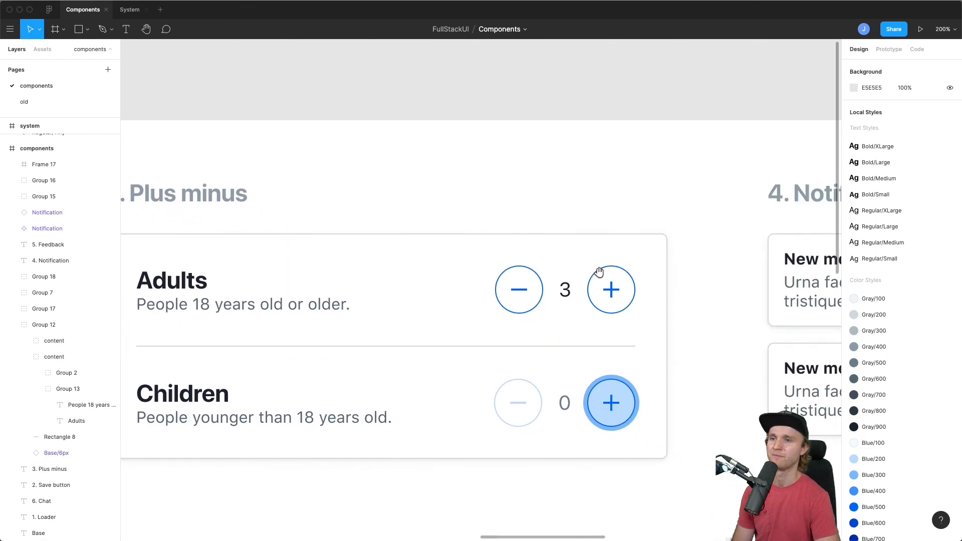
{"action": "left_click_drag", "start_coordinate": [668, 245], "coordinate": [562, 236]}
{"action": "left_click", "coordinate": [560, 233], "text": "alt"}
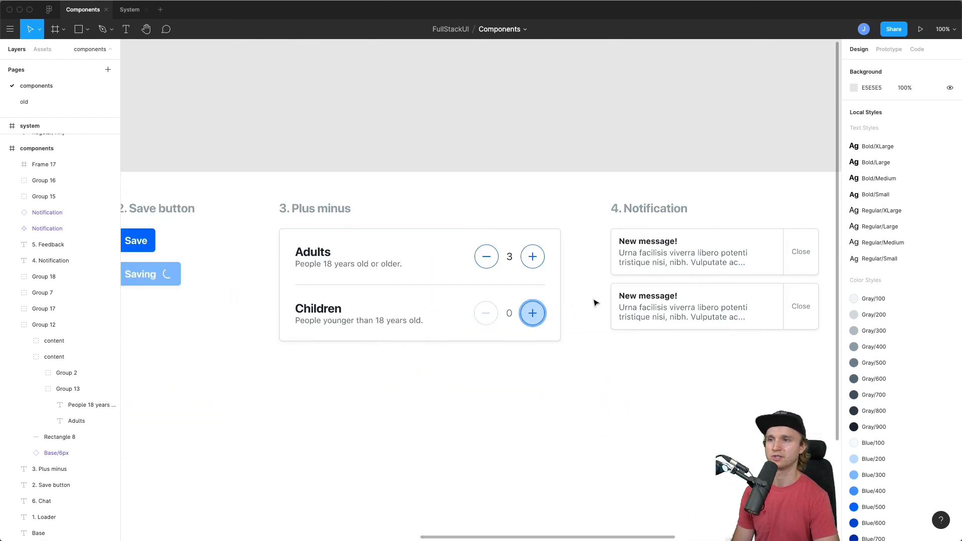
{"action": "left_click_drag", "start_coordinate": [691, 360], "coordinate": [634, 361]}
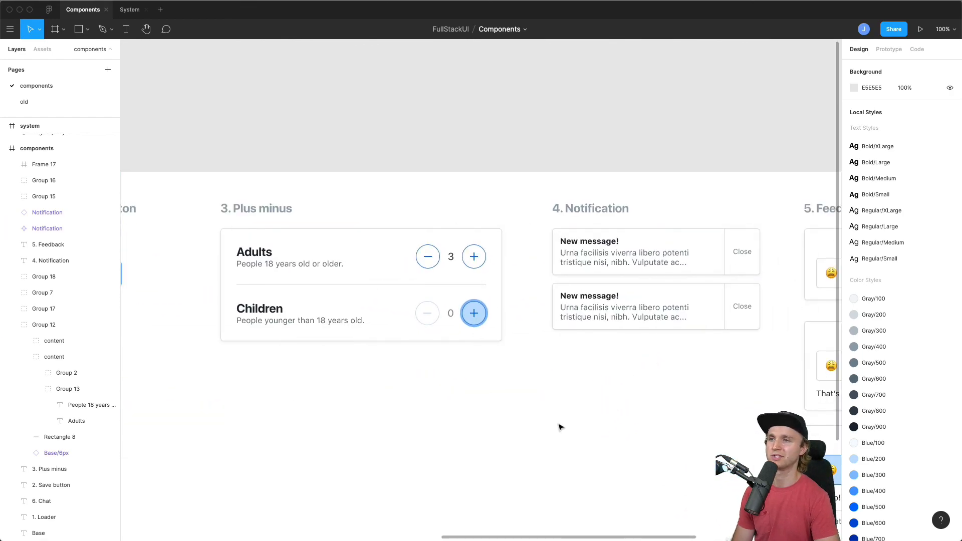
{"action": "scroll", "coordinate": [506, 432], "scroll_direction": "left", "scroll_amount": 4}
{"action": "scroll", "coordinate": [311, 436], "scroll_direction": "left", "scroll_amount": 6}
{"action": "left_click_drag", "start_coordinate": [271, 439], "coordinate": [266, 336]}
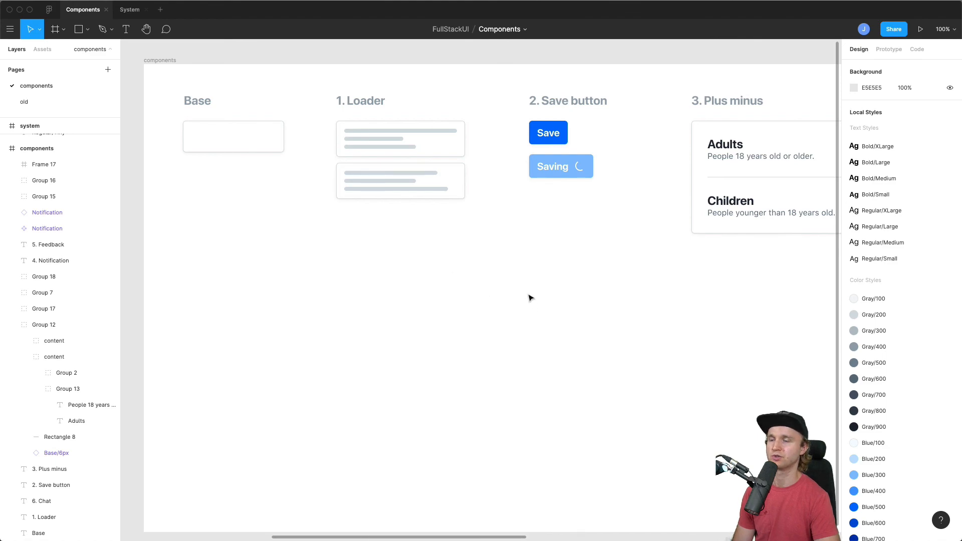
Switch to the System file and review the full scale of spacing bars beside the color and text styles.
{"action": "key", "text": "ctrl+Tab"}
{"action": "left_click_drag", "start_coordinate": [582, 270], "coordinate": [587, 274]}
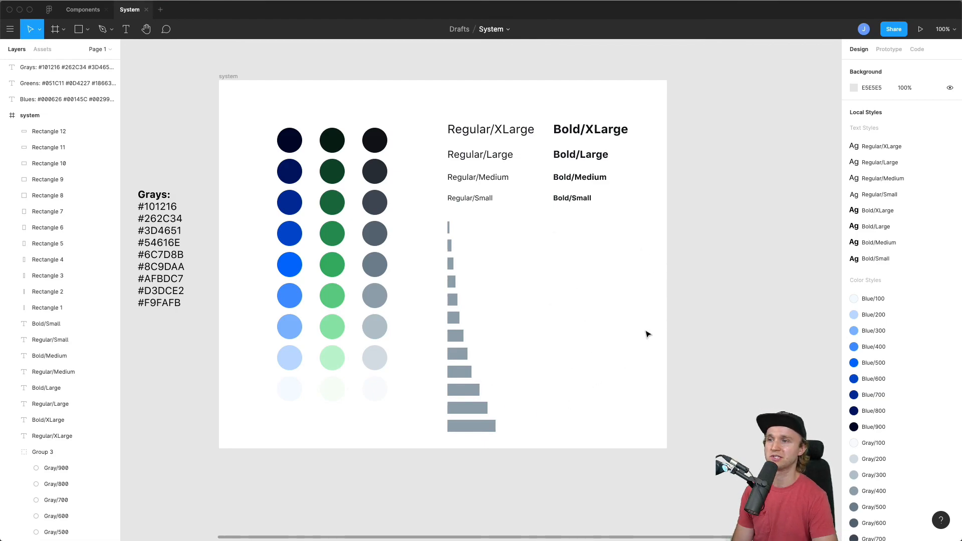
{"action": "scroll", "coordinate": [611, 329], "scroll_direction": "up", "scroll_amount": 2}
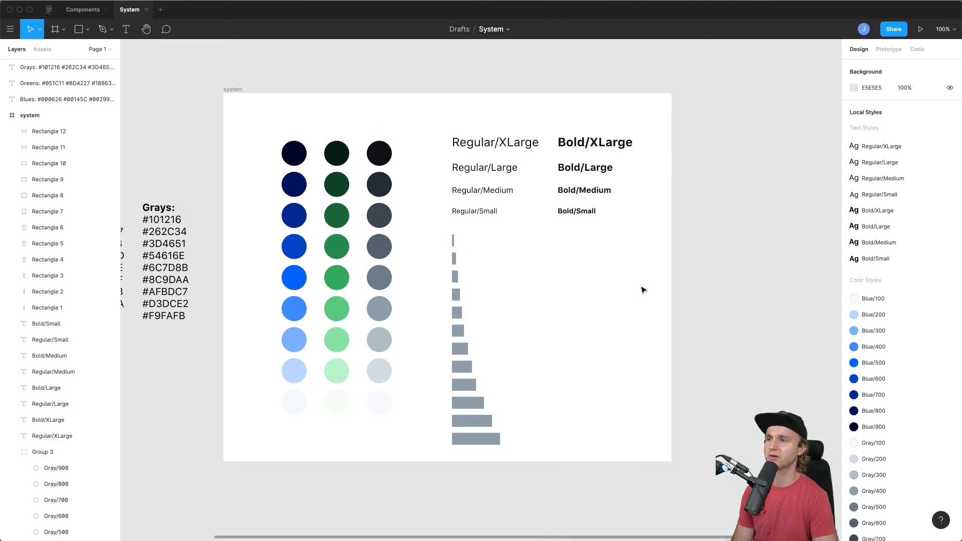
{"action": "scroll", "coordinate": [571, 296], "scroll_direction": "left", "scroll_amount": 2}
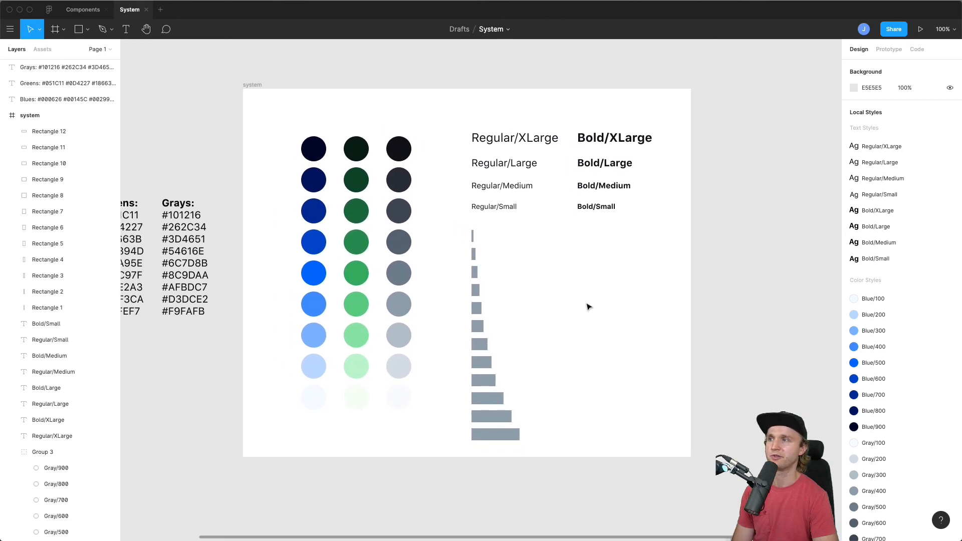